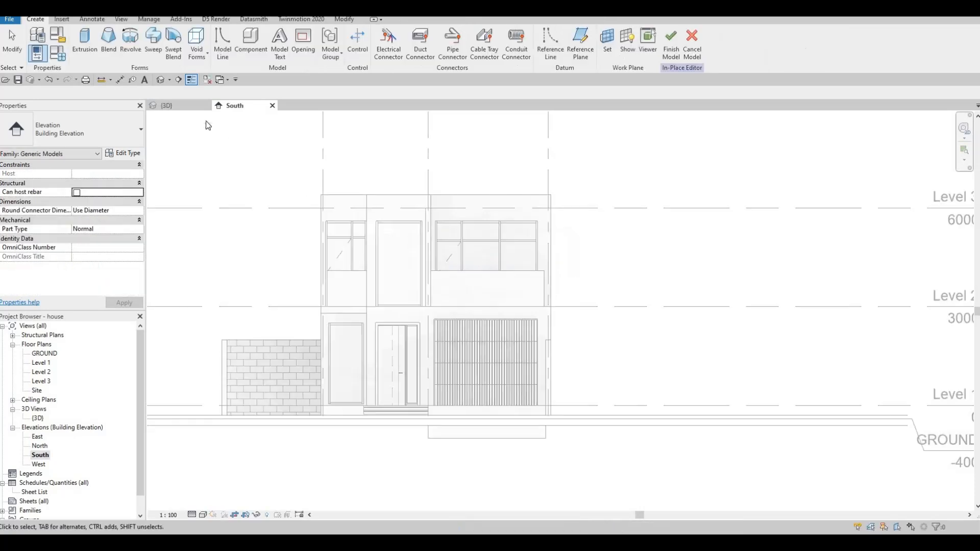
Step: Set the work plane by picking the face of the exterior wall above the upper-floor window beside the brick wall
left_click(608, 43)
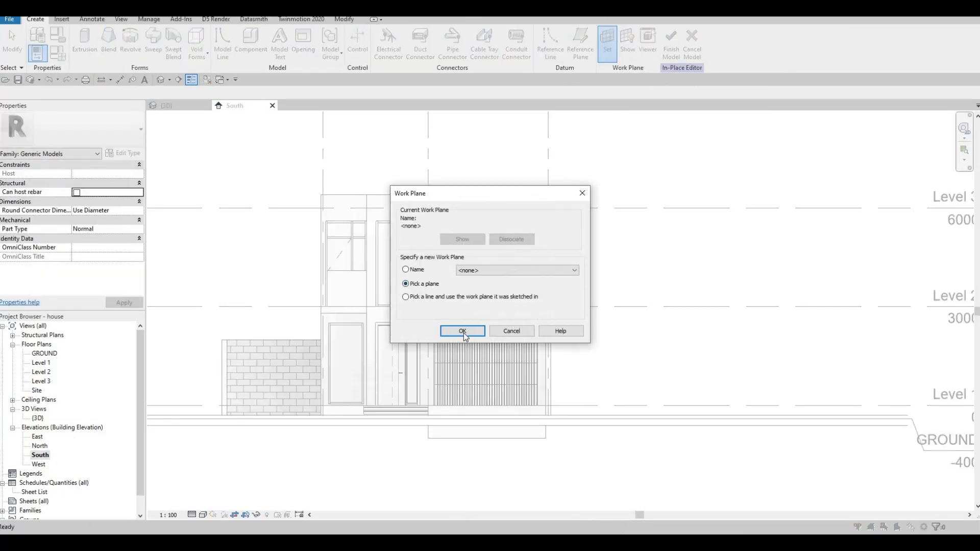
left_click(463, 332)
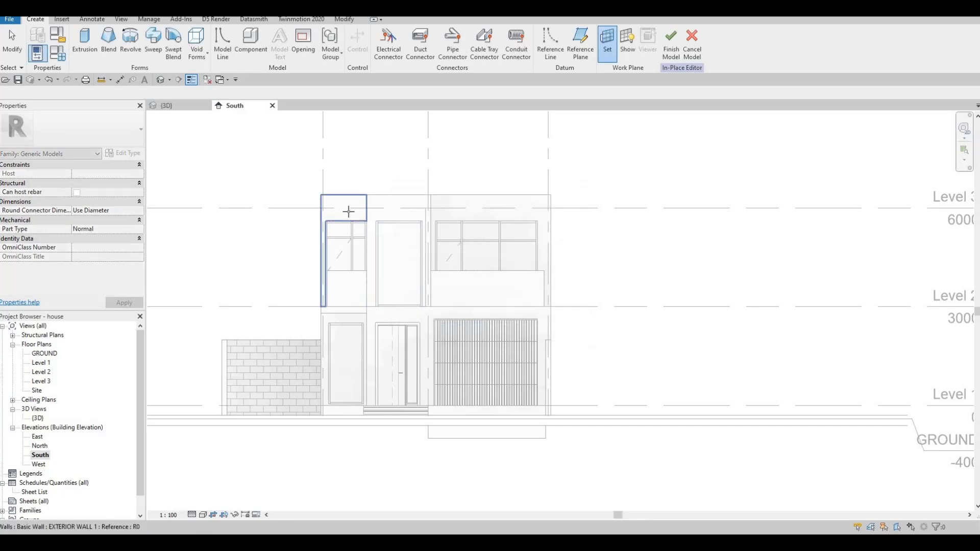
left_click(350, 214)
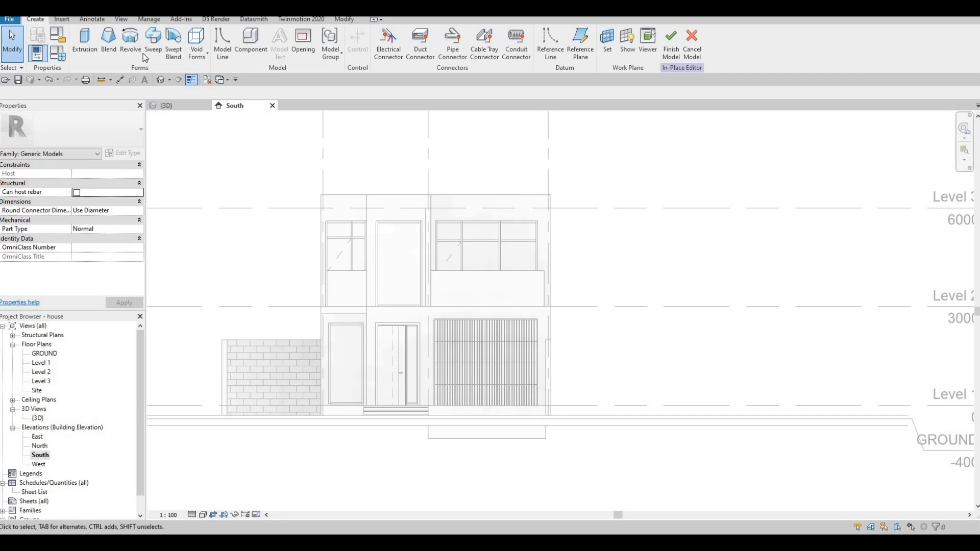
Step: Start an Extrusion and sketch a rectangle about 3600 mm wide and 500 mm high along the parapet top, overhanging the brick-wall side
left_click(88, 43)
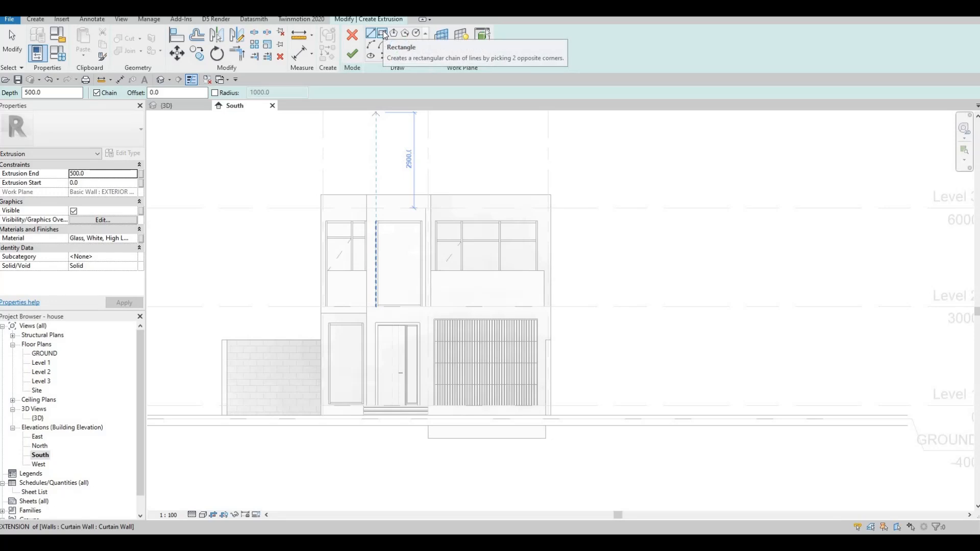
left_click(383, 34)
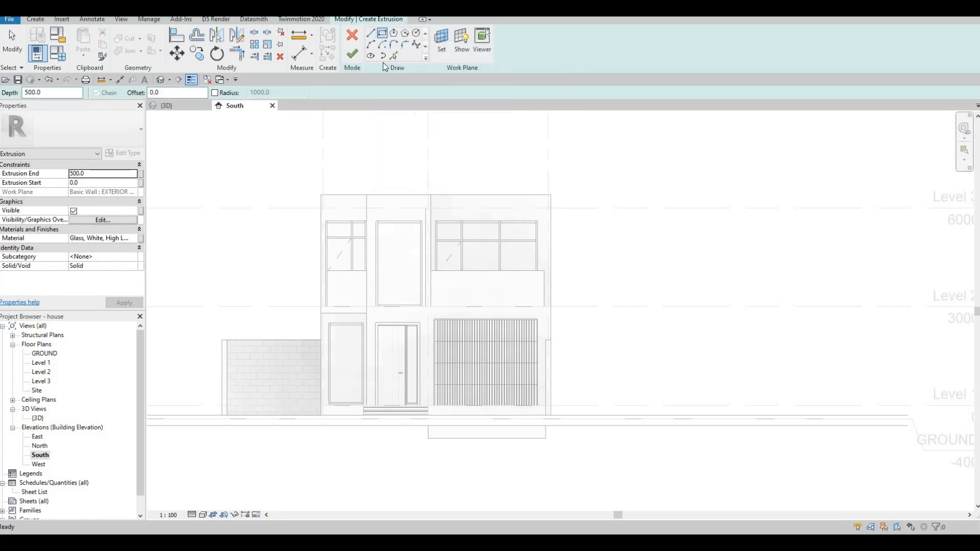
left_click(417, 195)
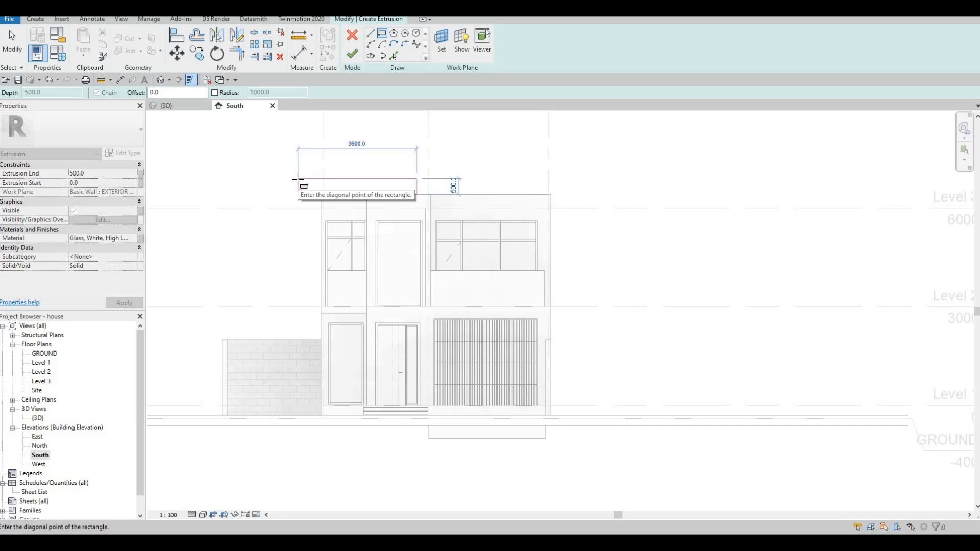
left_click(306, 219)
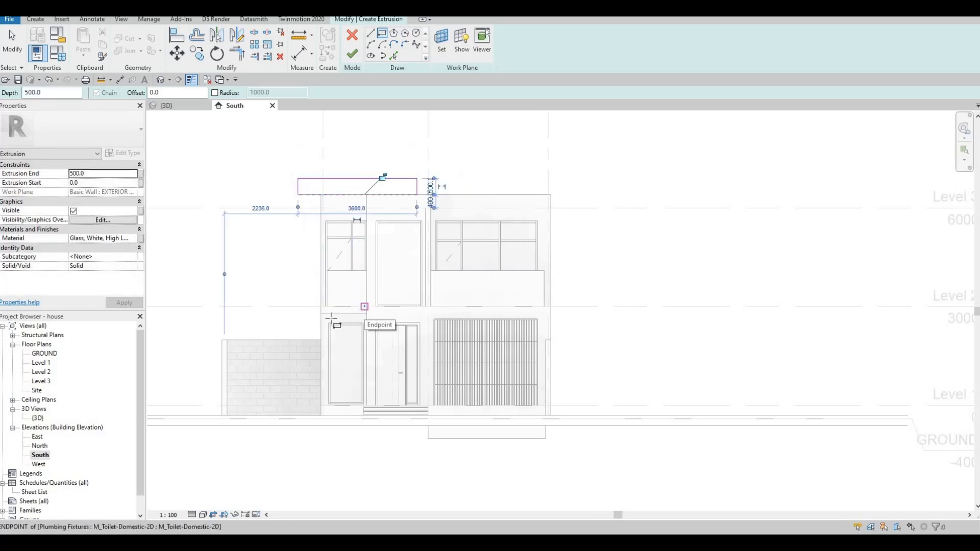
Step: Sketch a second rectangle about 1600 mm wide below the Level 2 line on the brick-wall side and set its height to 500 mm
left_click(364, 307)
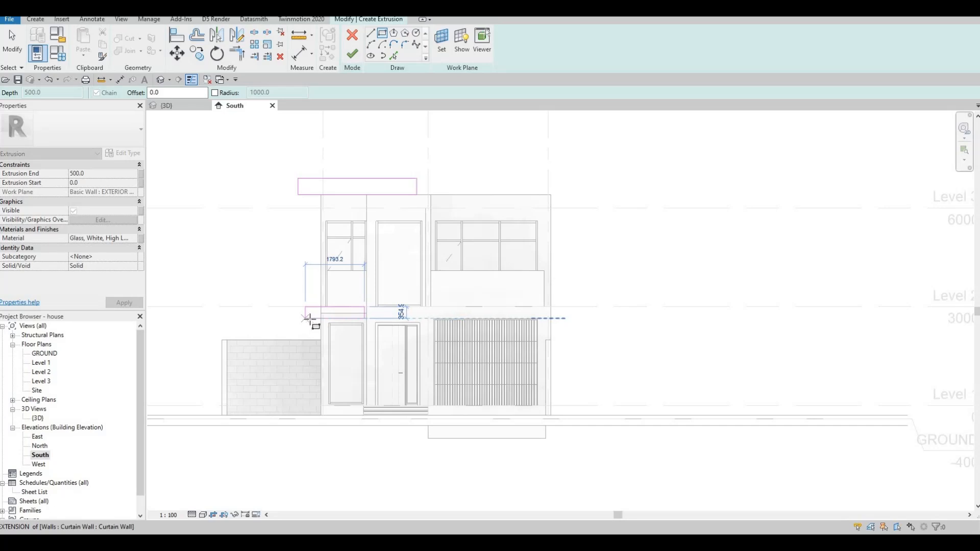
left_click(379, 321)
key("Escape")
key("Escape")
left_click(353, 319)
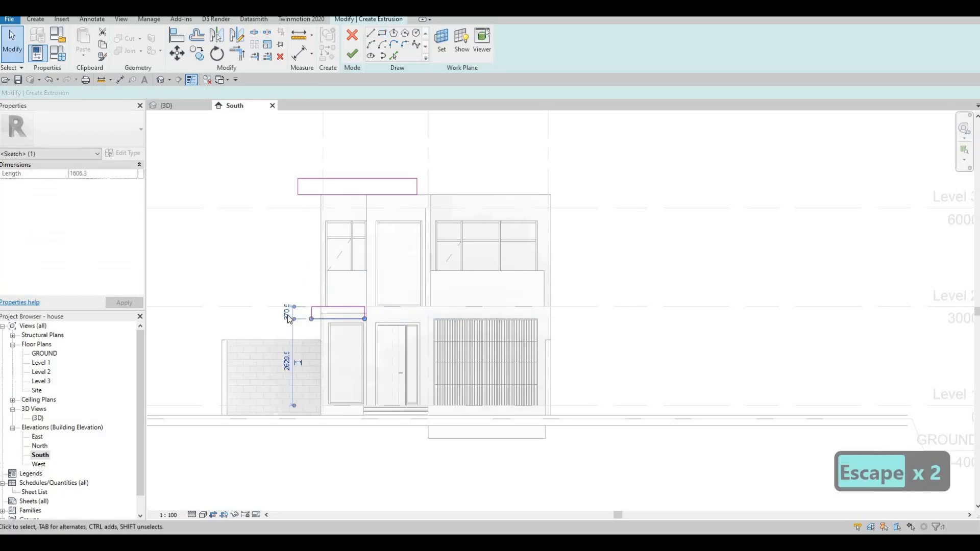
type("500")
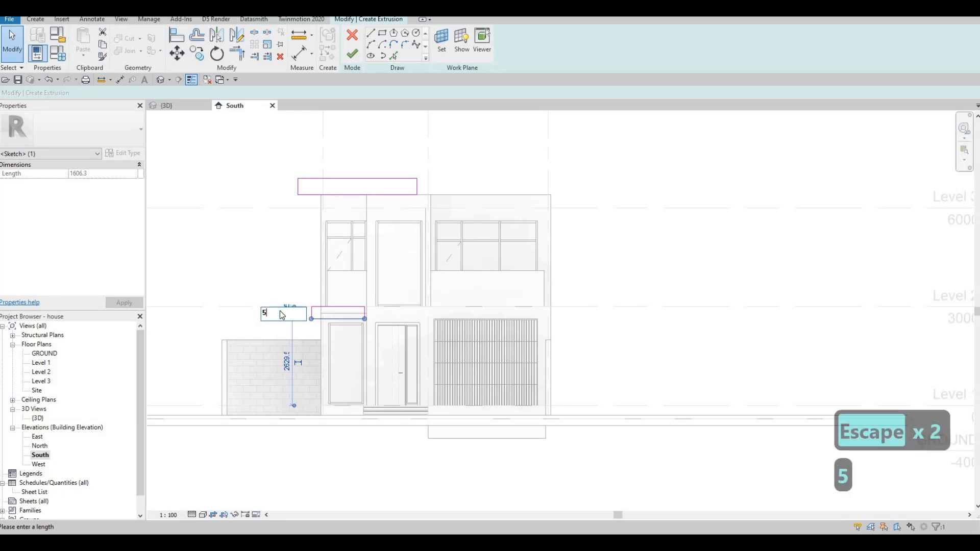
key("Return")
key("Escape")
key("Escape")
Step: Move the inner end of the lower rectangle to align with the adjoining wall edge beside the entrance
scroll(382, 312, "up", 5)
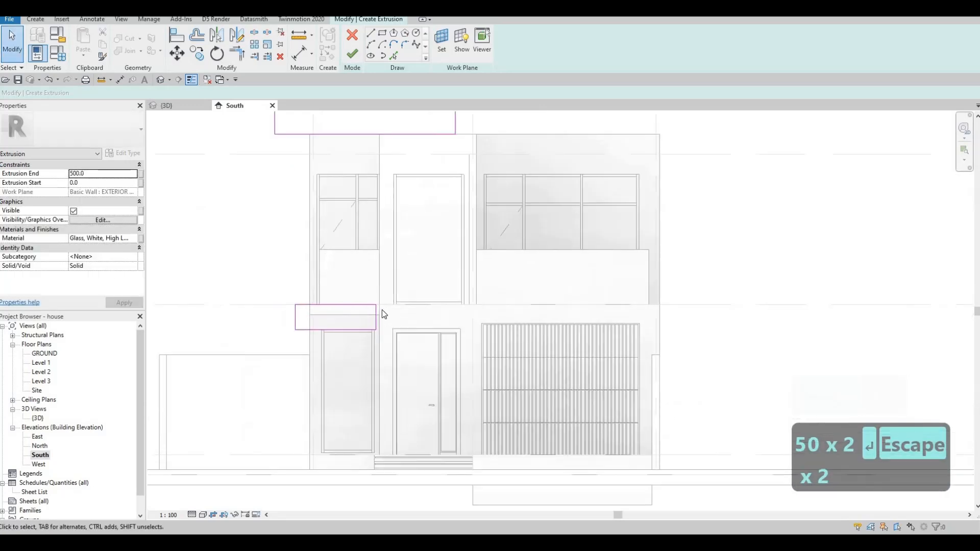
left_click(382, 317)
left_click_drag(402, 311, 387, 310)
scroll(304, 294, "down", 3)
key("Escape")
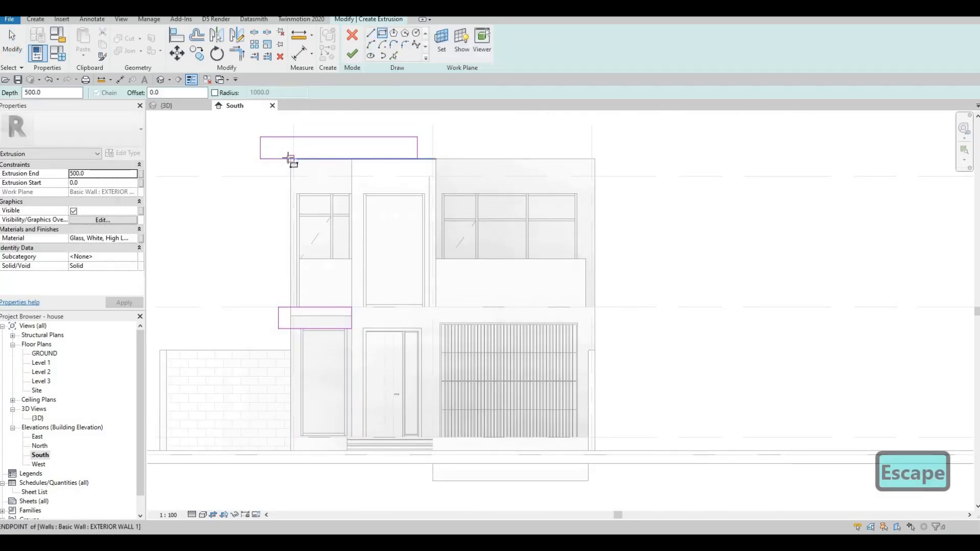
Step: Add a vertical sketch line by picking the outer side edge of the small upper-floor window opening
left_click(285, 307)
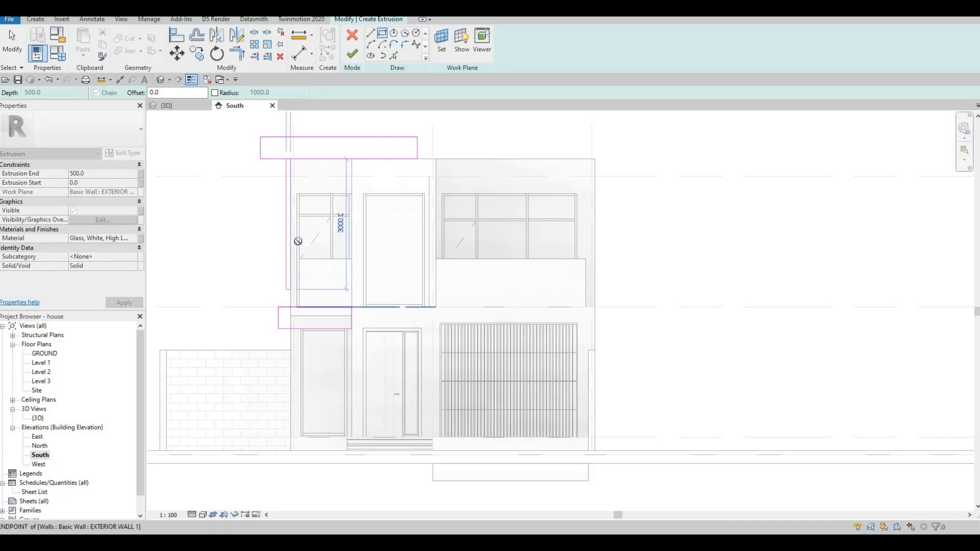
key("Escape")
left_click(394, 56)
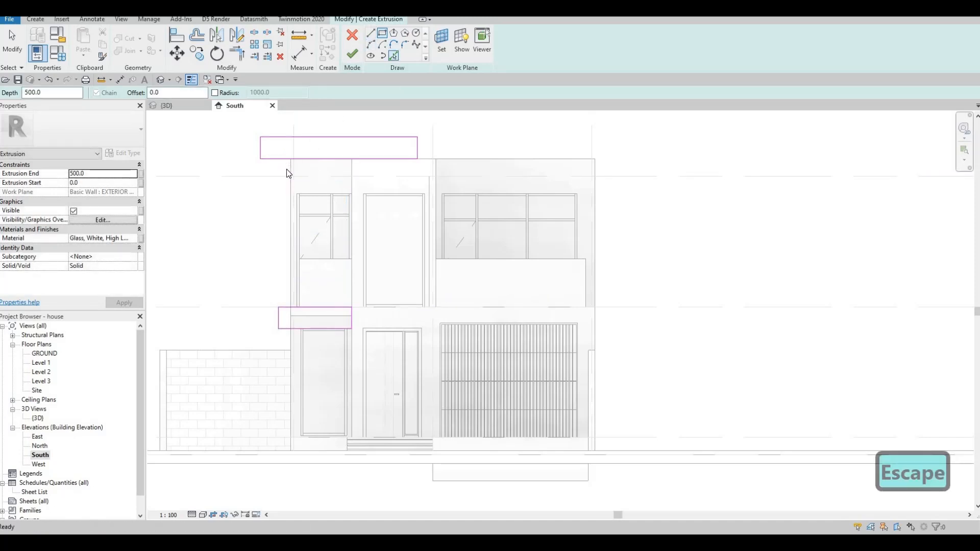
left_click(295, 199)
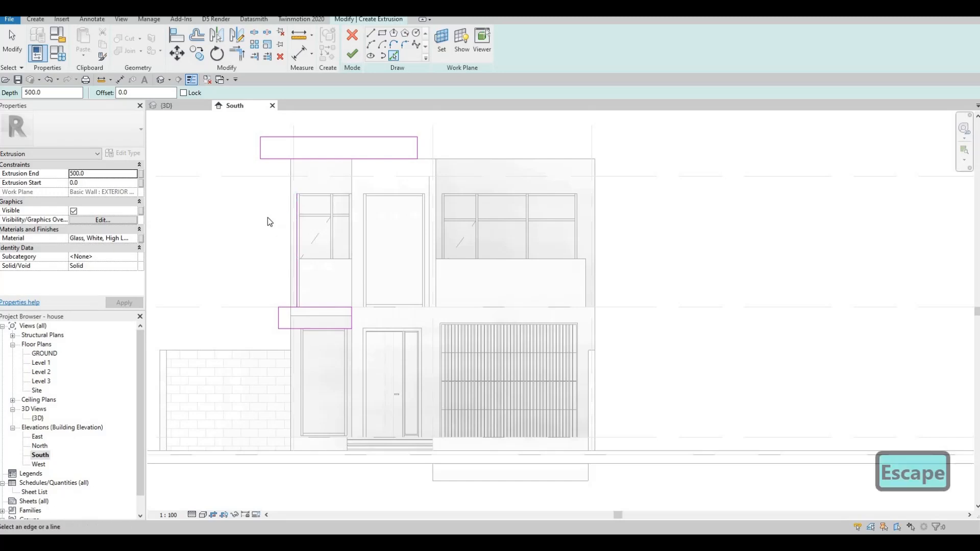
key("Escape")
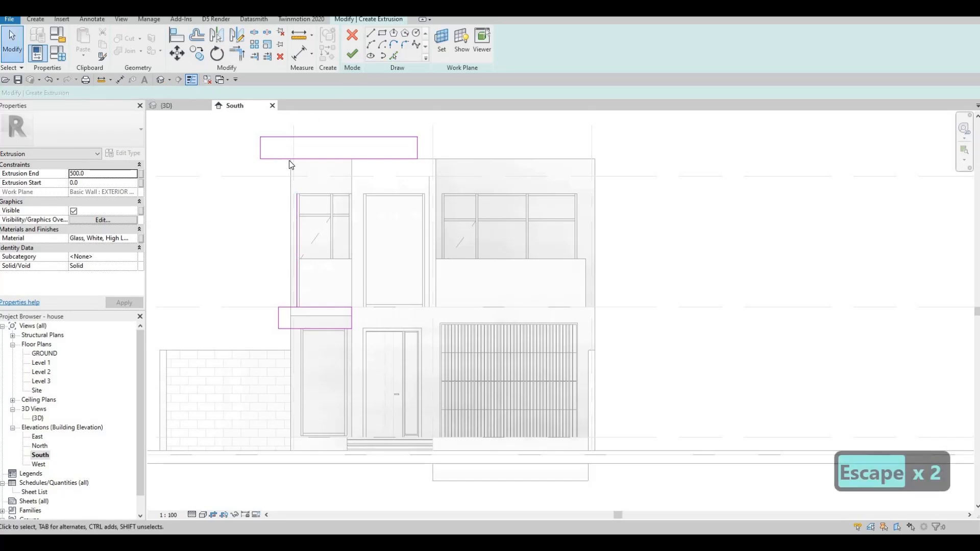
Step: Trim the picked vertical line and the upper rectangle's underside into a corner
key("t")
key("r")
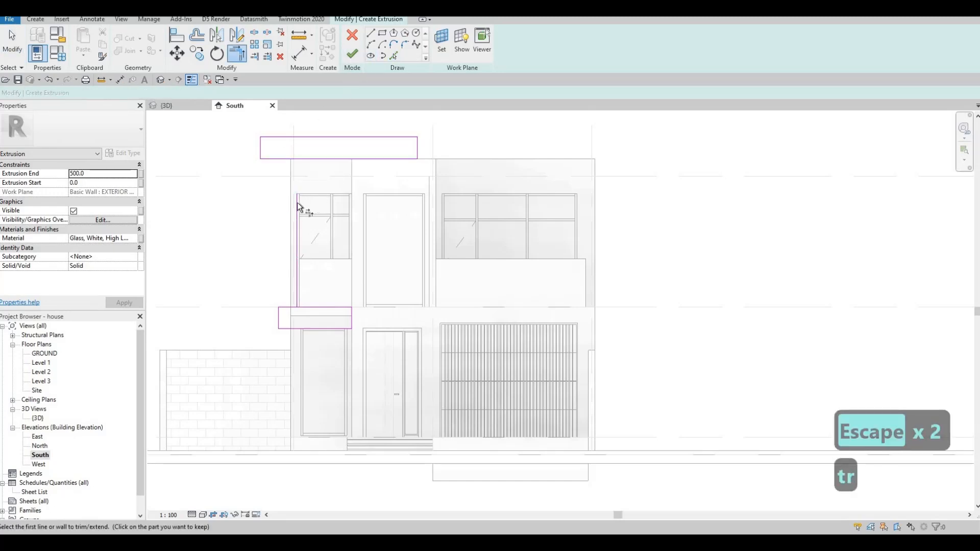
left_click(266, 191)
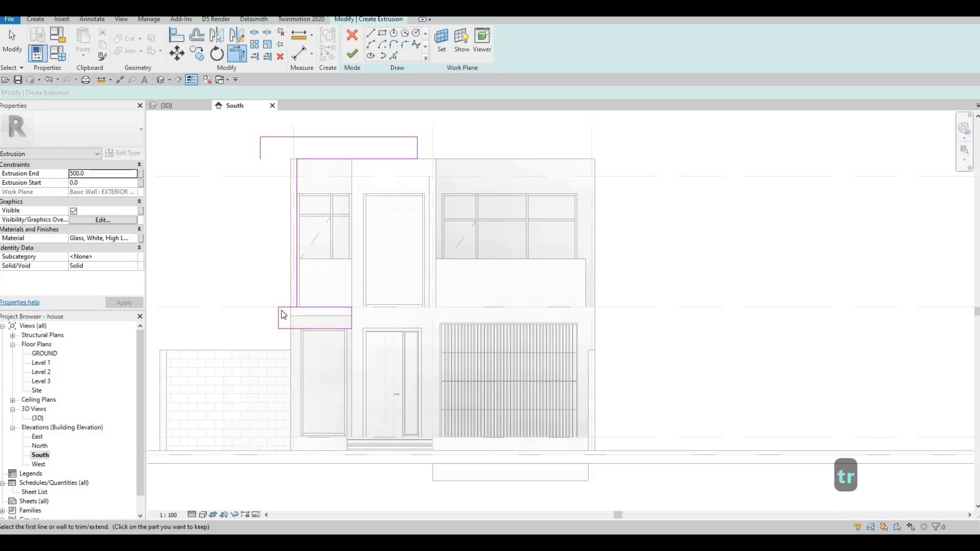
key("Escape")
Step: Delete the lower rectangle's outer short edge and trim its upper edge to a corner with the inner vertical line
left_click(277, 317)
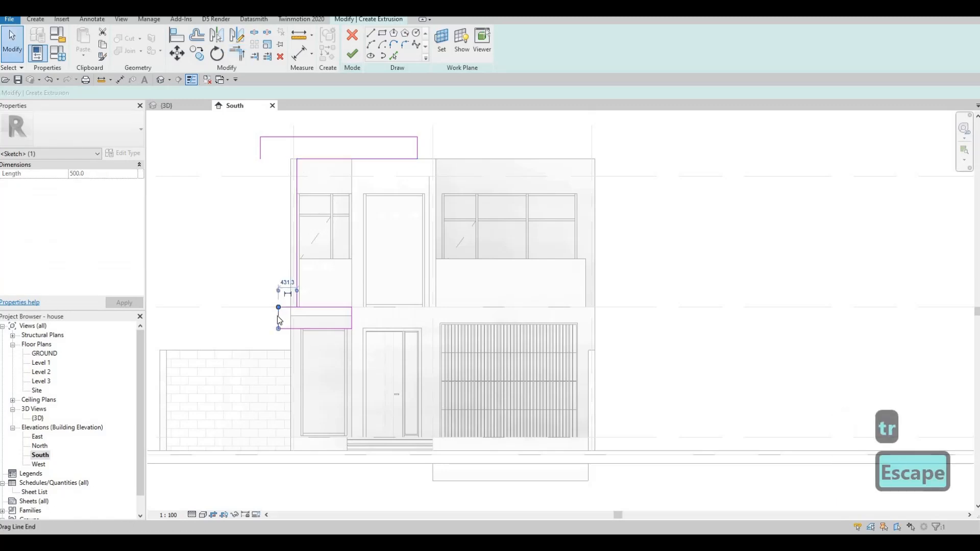
key("Delete")
key("t")
key("r")
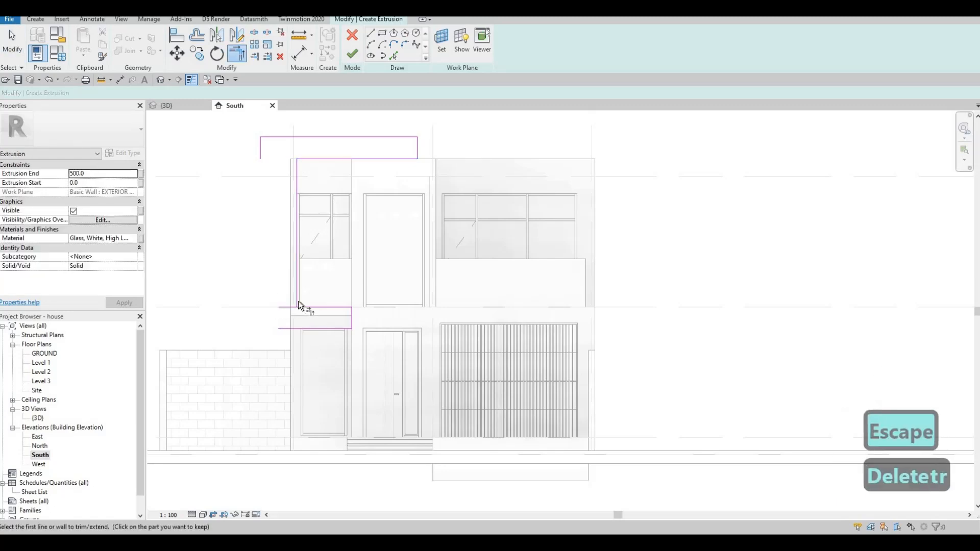
left_click(303, 308)
left_click(297, 286)
Step: Extend the upper rectangle's outer edge down to meet the lower rectangle's bottom line, closing the C-shaped profile
left_click(261, 155)
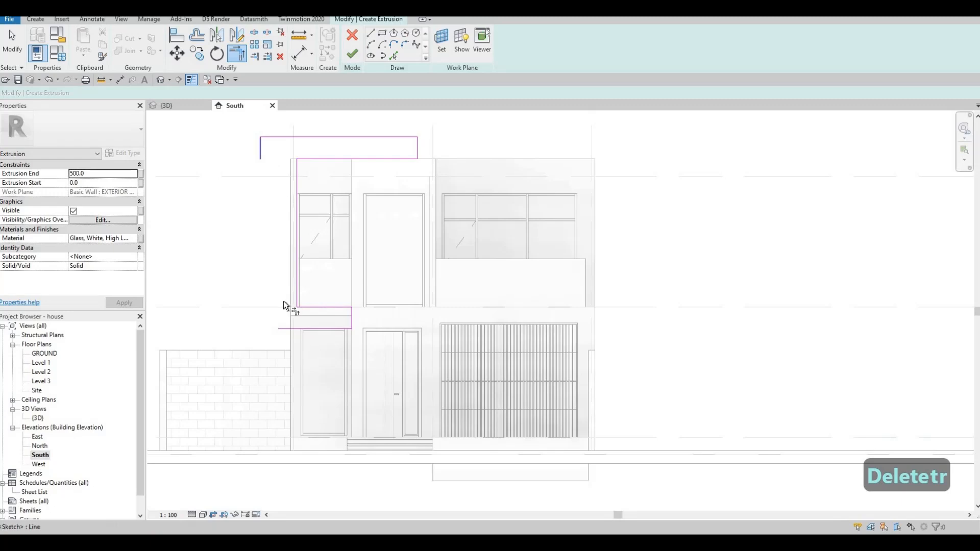
left_click(307, 329)
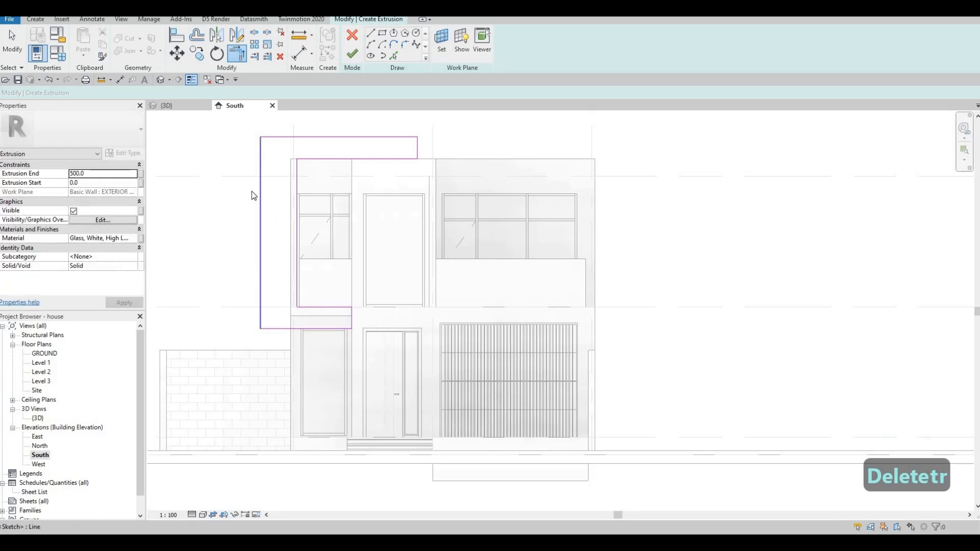
key("Escape")
key("Escape")
Step: Move the profile's outer vertical line to 500 mm from the inner line and finish the extrusion sketch
mouse_move(259, 177)
left_mouse_down()
mouse_move(278, 177)
mouse_move(278, 318)
left_mouse_up()
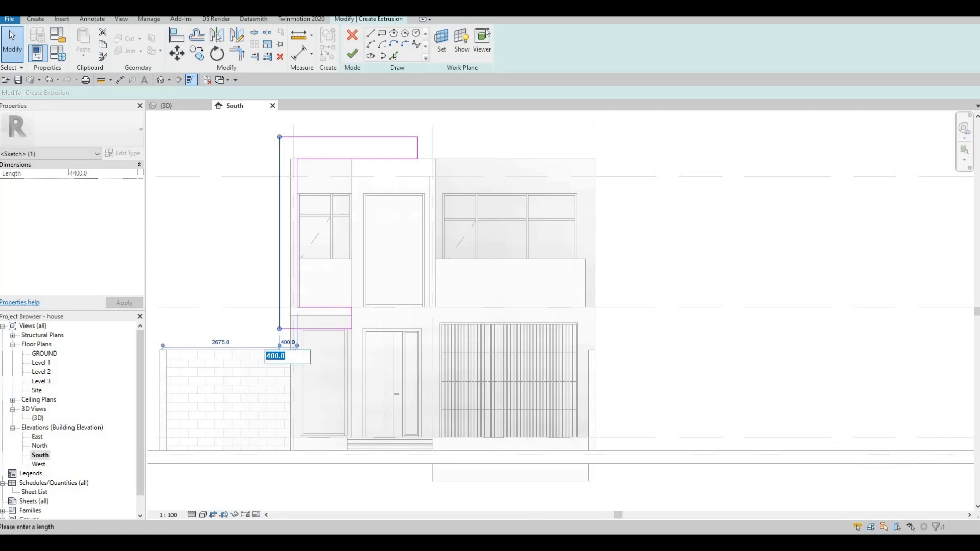
type("500")
key("Return")
key("Escape")
key("Escape")
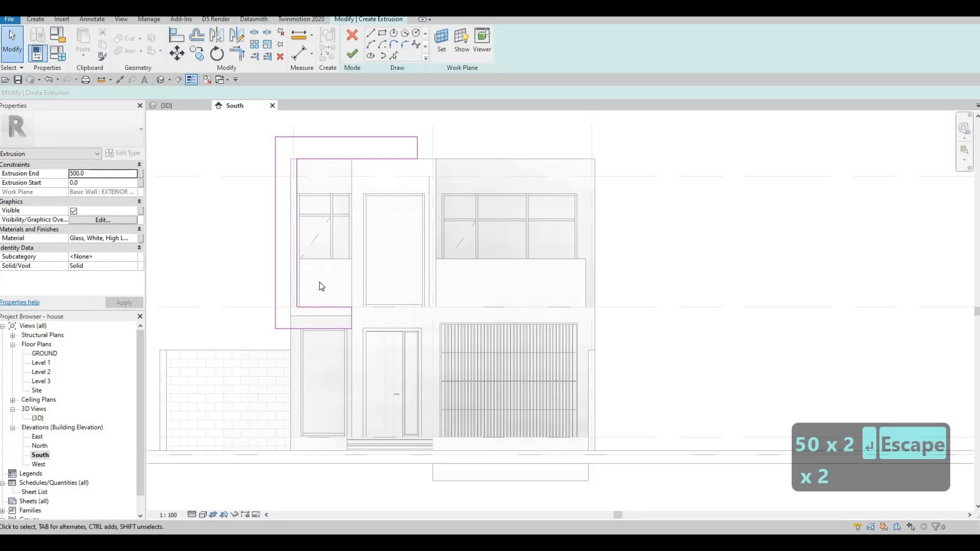
left_click(357, 55)
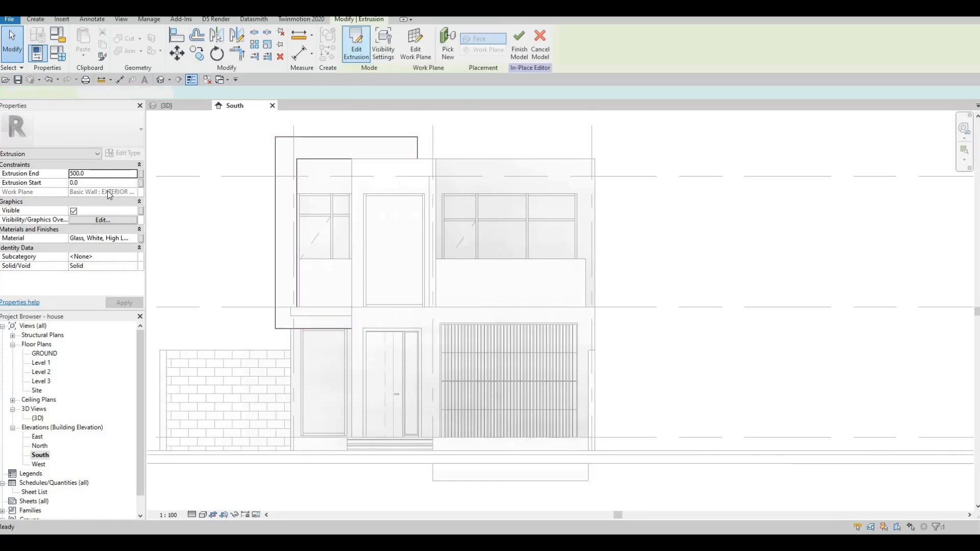
Step: Duplicate the Iron, Ductile material and assign the copy to the C-shaped extrusion
left_click(136, 240)
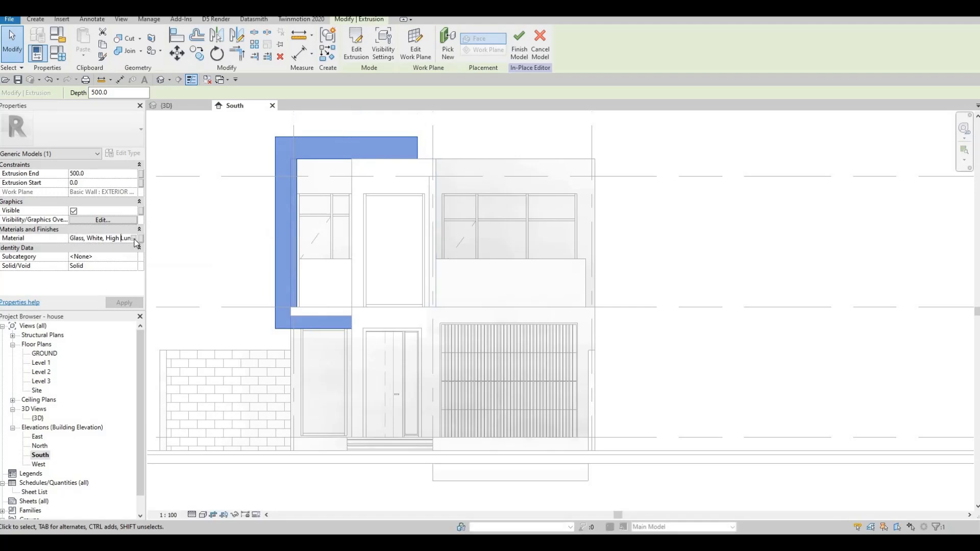
left_click(134, 238)
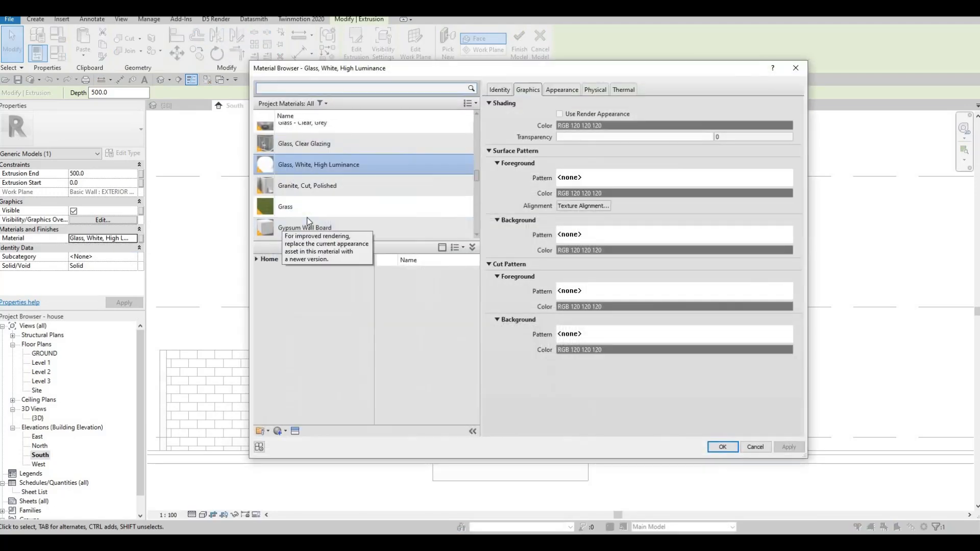
scroll(308, 217, "down", 5)
scroll(308, 220, "up", 1)
scroll(314, 217, "down", 1)
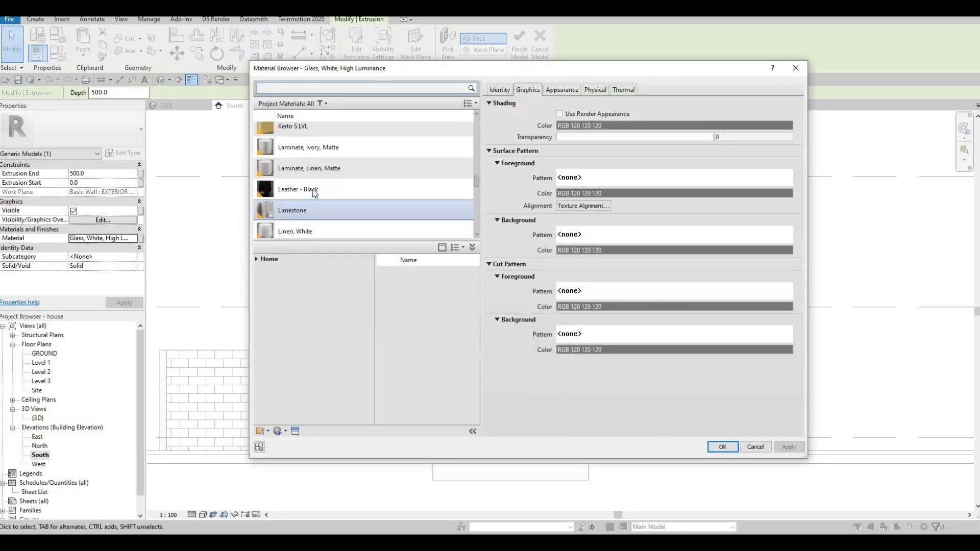
scroll(310, 191, "up", 1)
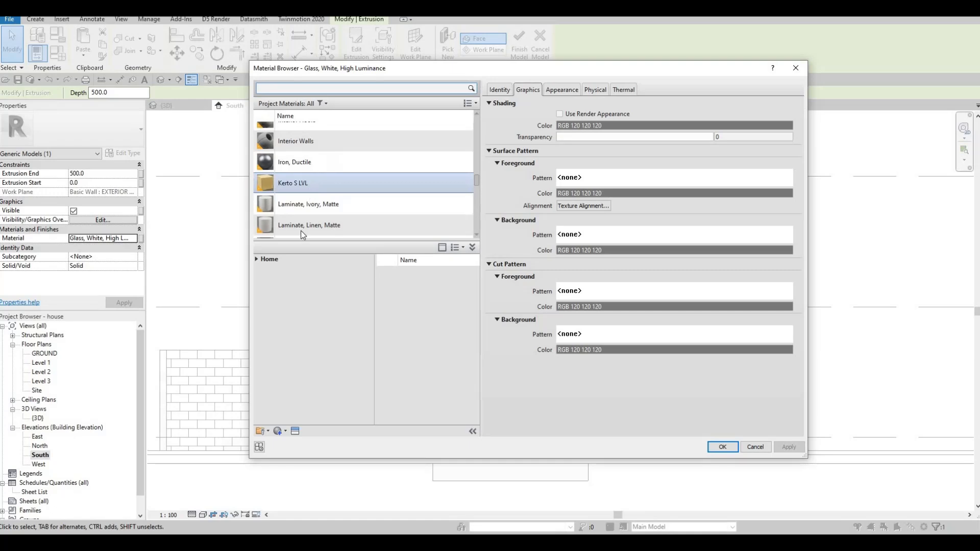
left_click(311, 162)
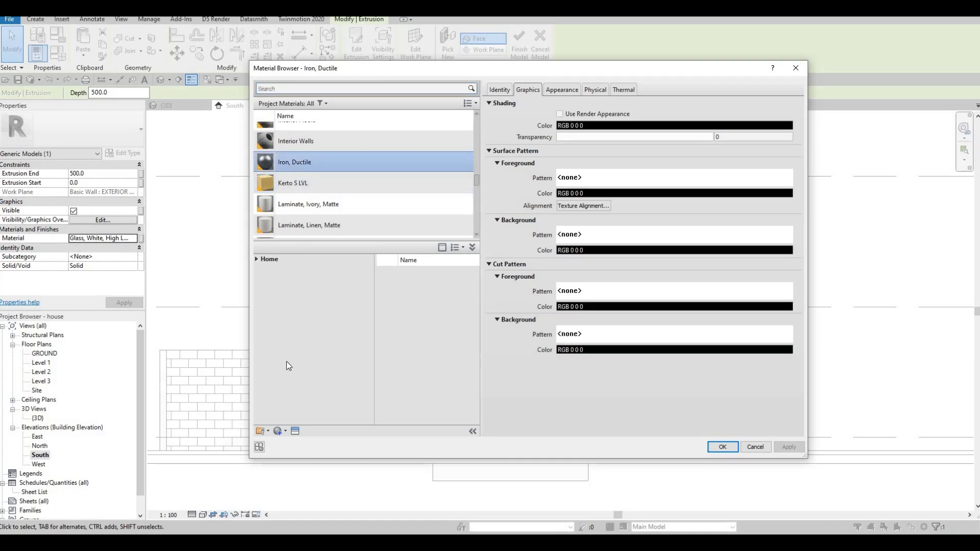
left_click(286, 433)
left_click(311, 450)
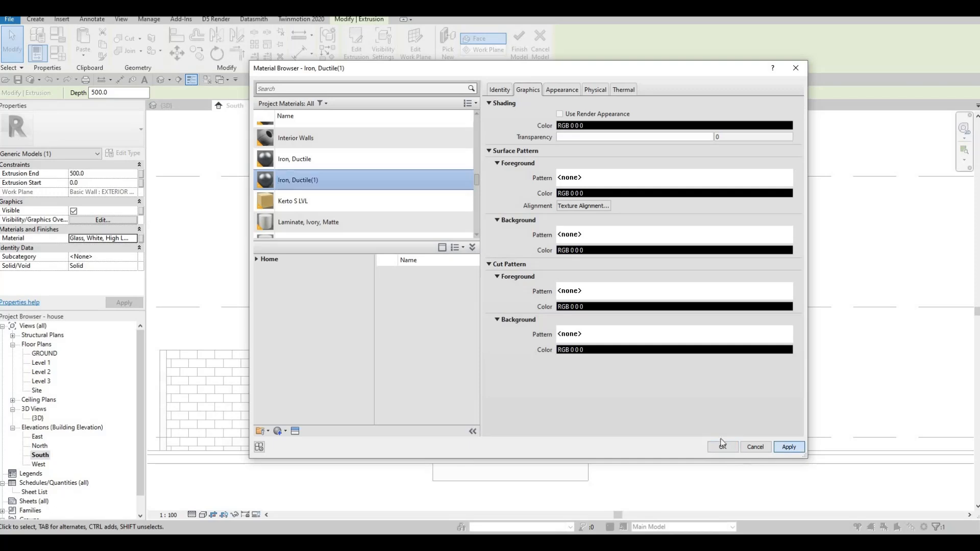
left_click(736, 450)
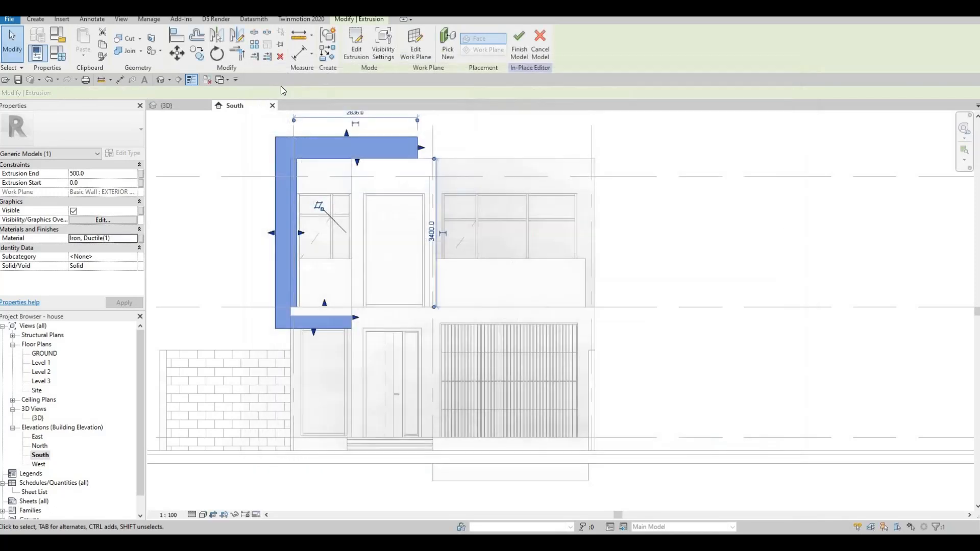
Step: Switch to the 3D view and examine the extruded frame on the front facade with nothing selected
left_click(182, 105)
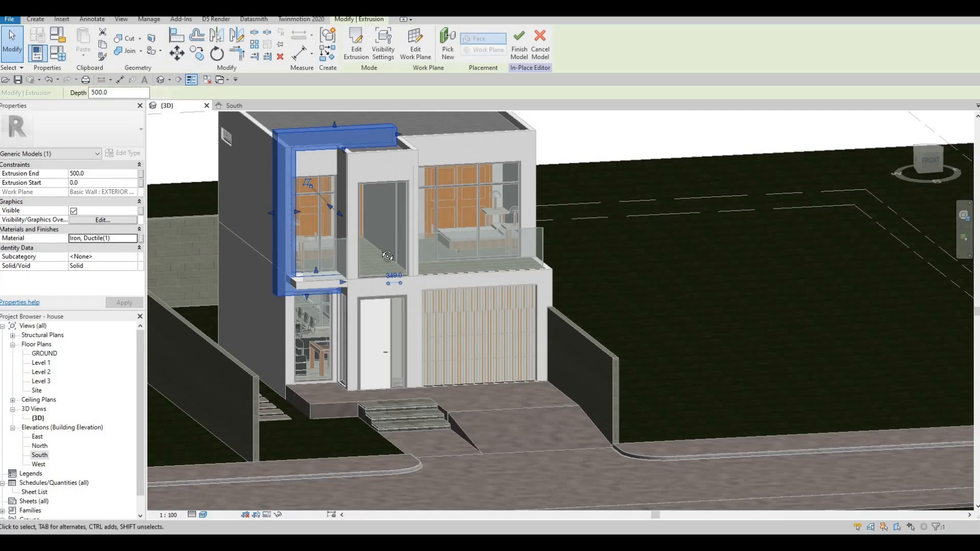
middle_click_drag(341, 211, 319, 313, "shift")
key("Escape")
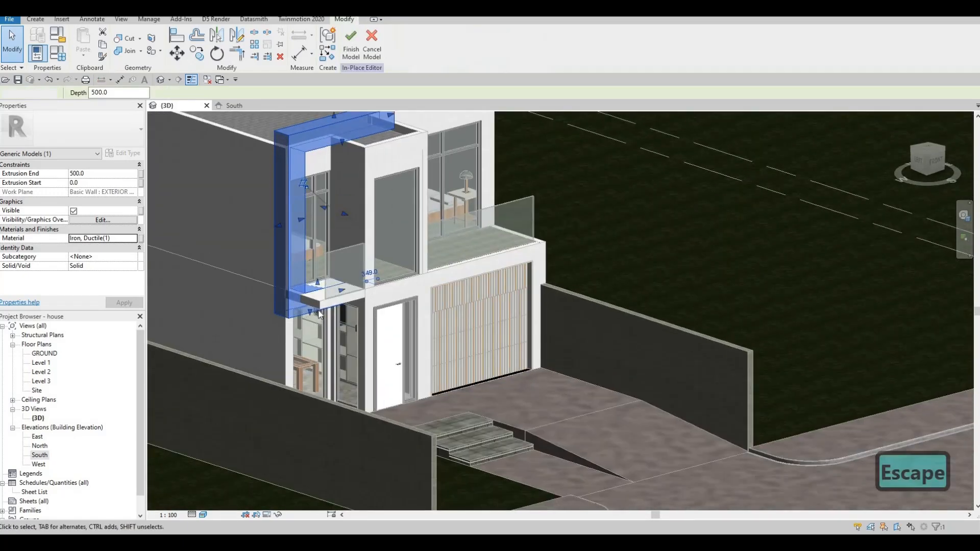
left_click(319, 313)
key("Escape")
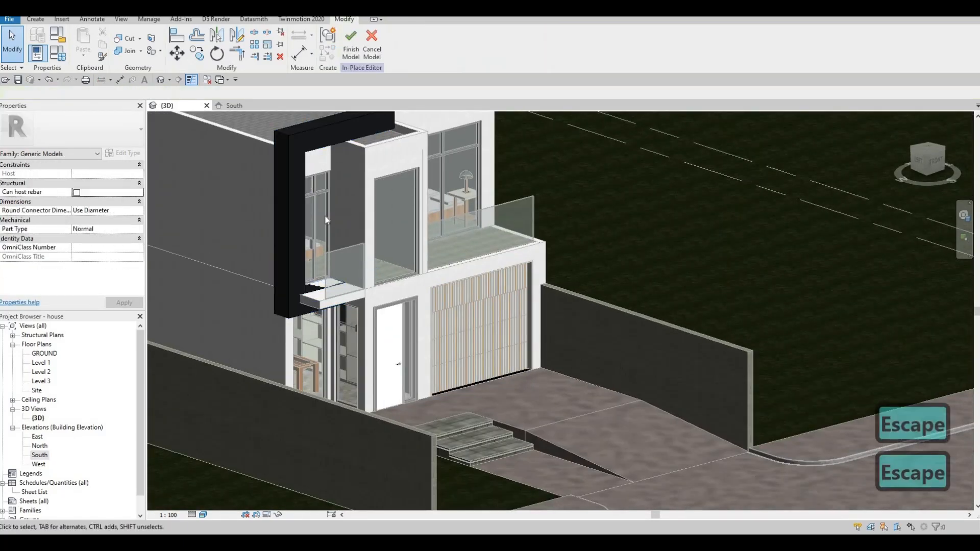
key("a")
key("l")
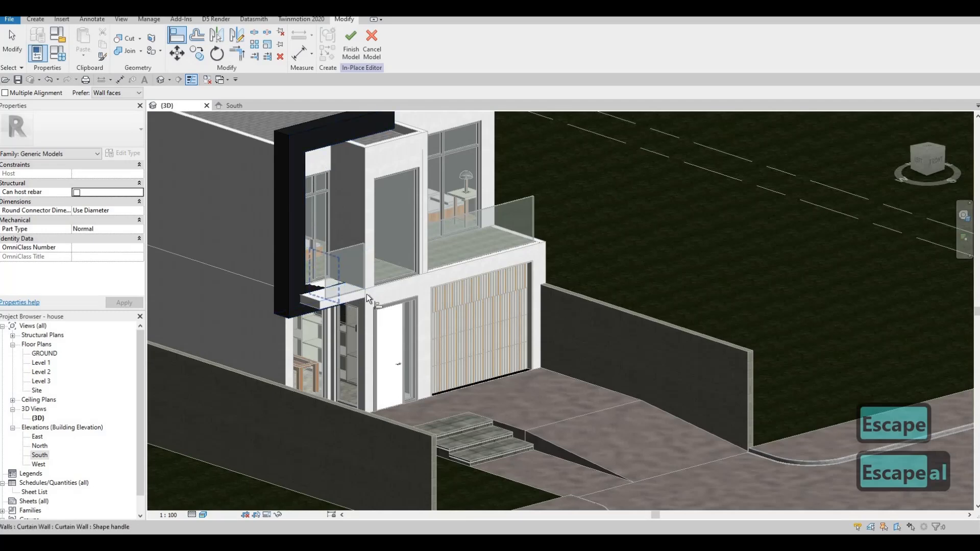
key("Escape")
key("Escape")
Step: Finish the in-place model and delete the old canopy slab inside the C-shaped frame's lower arm
scroll(317, 315, "up", 3)
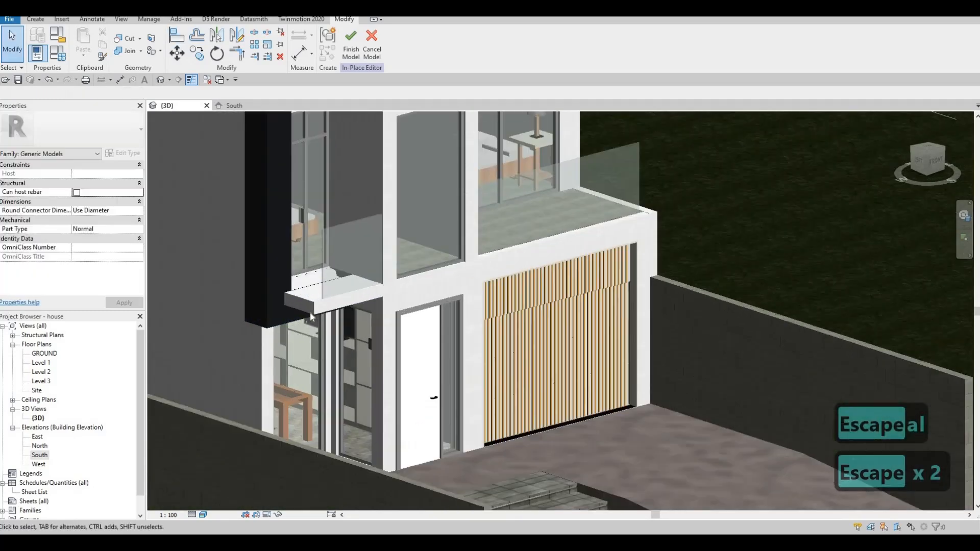
key("Tab")
left_click(317, 315)
key("Escape")
key("Tab")
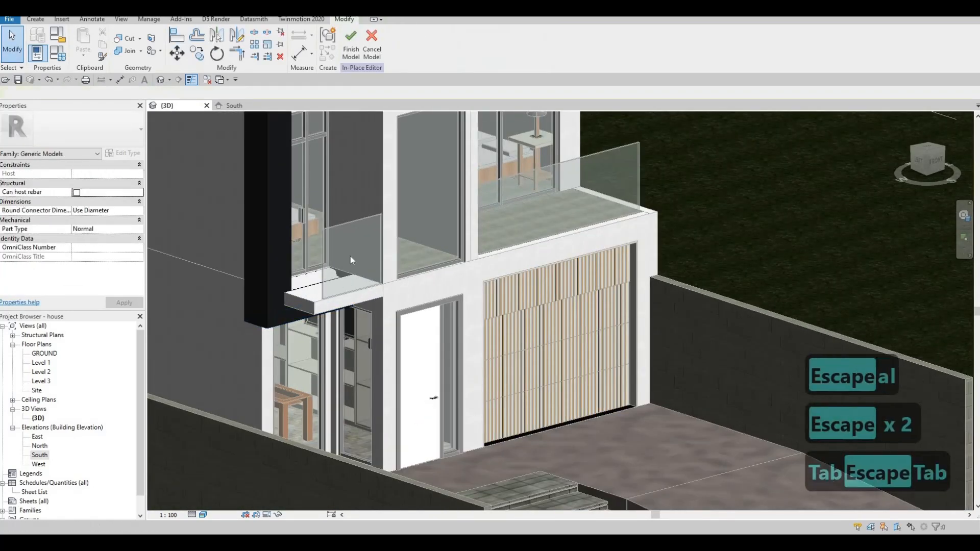
key("Tab")
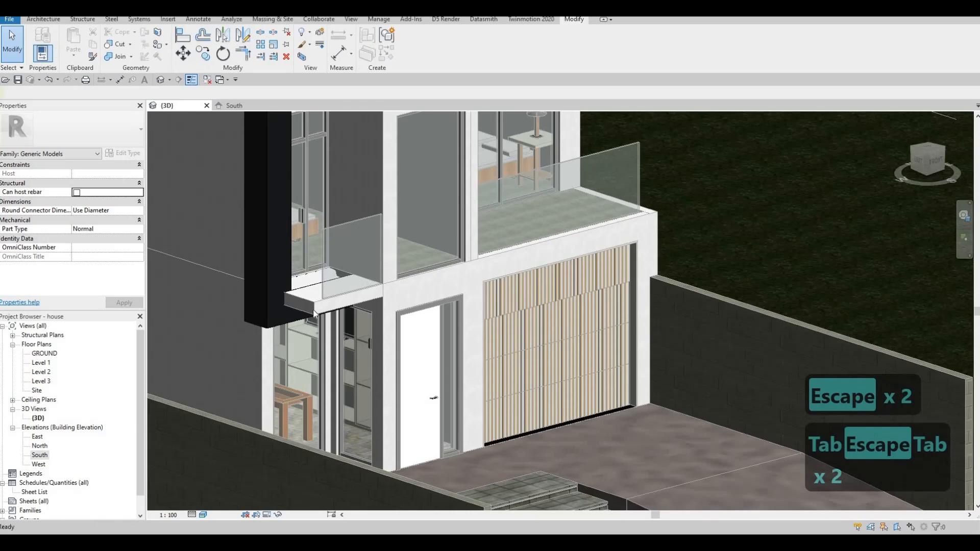
left_click(314, 314)
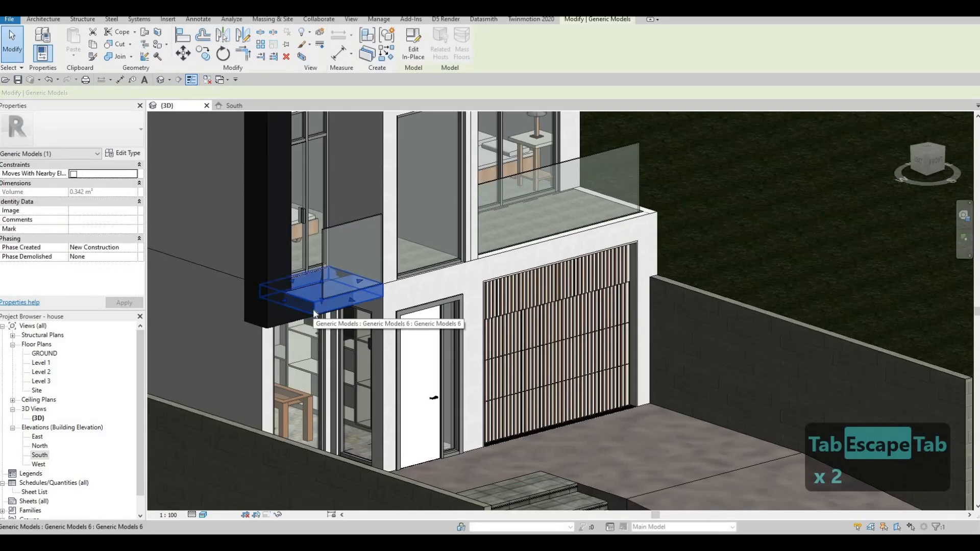
key("Delete")
key("a")
key("l")
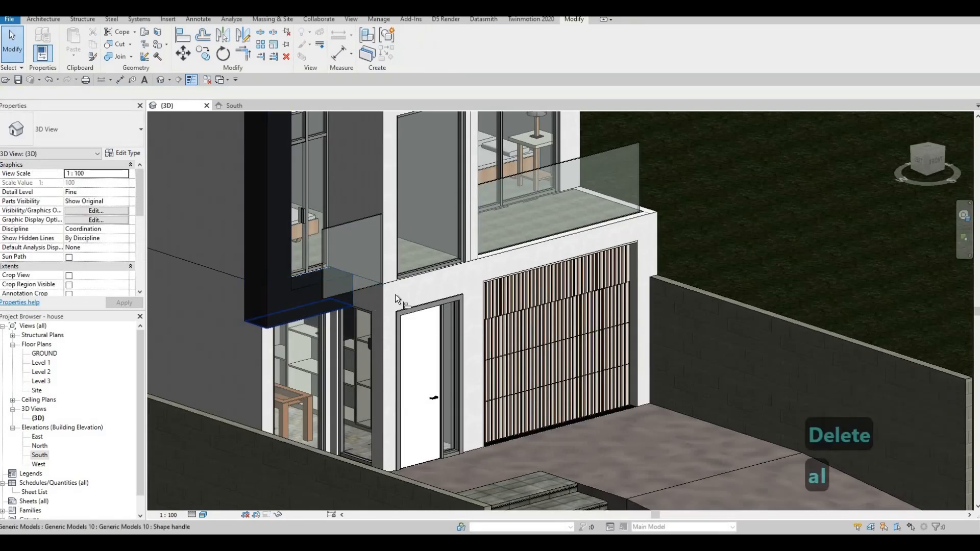
left_click(396, 294)
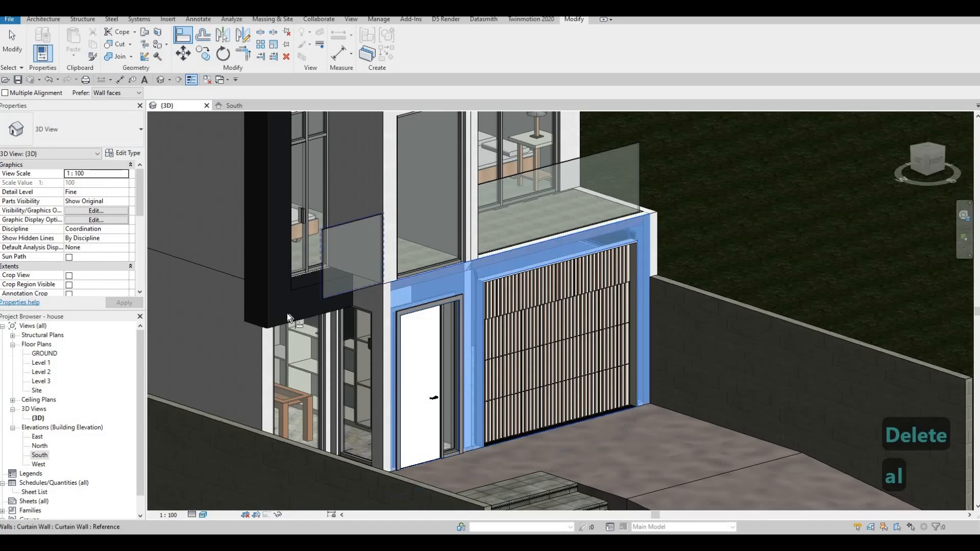
key("Escape")
key("Escape")
Step: Open the Level 2 floor plan and examine the glass railing of the small balcony beside Bedroom 1
middle_click_drag(329, 307, 149, 358, "shift")
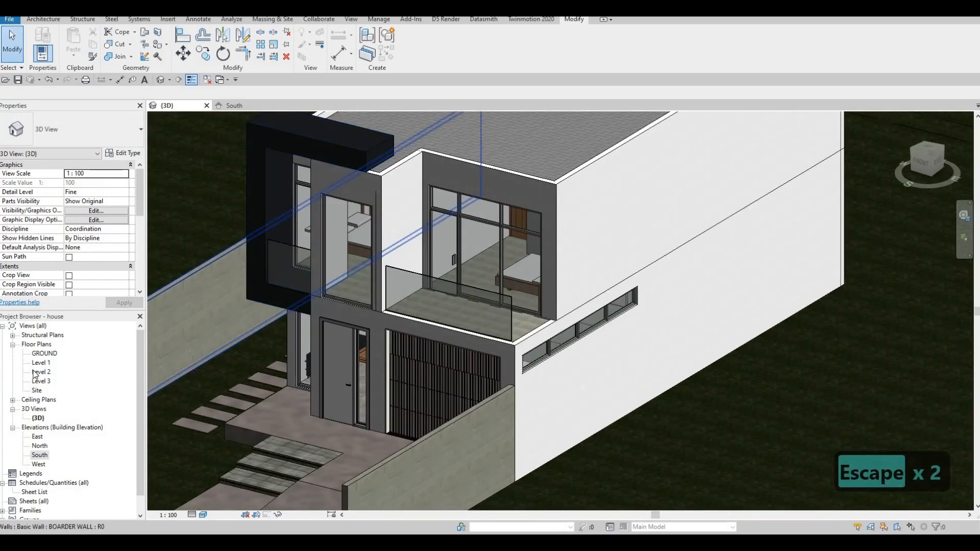
double_click(35, 372)
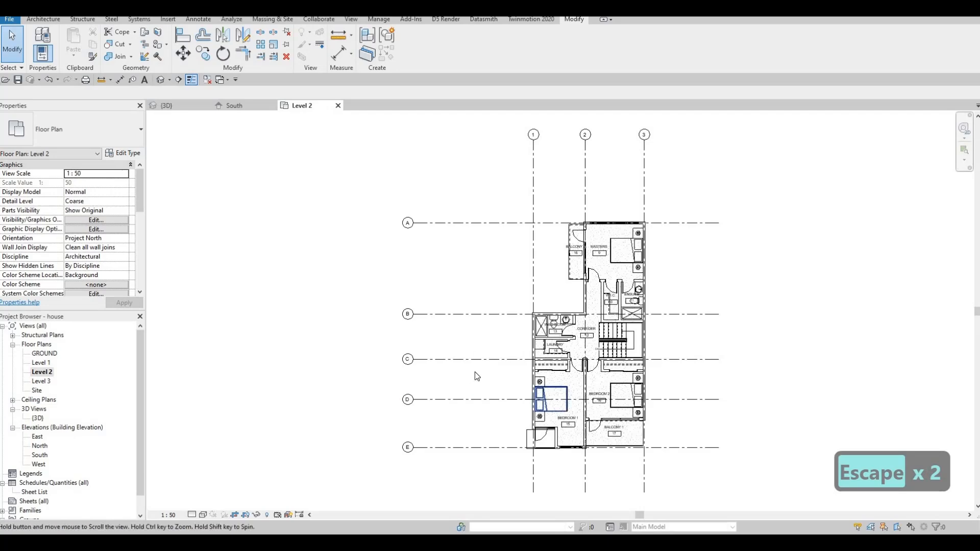
scroll(466, 341, "up", 10)
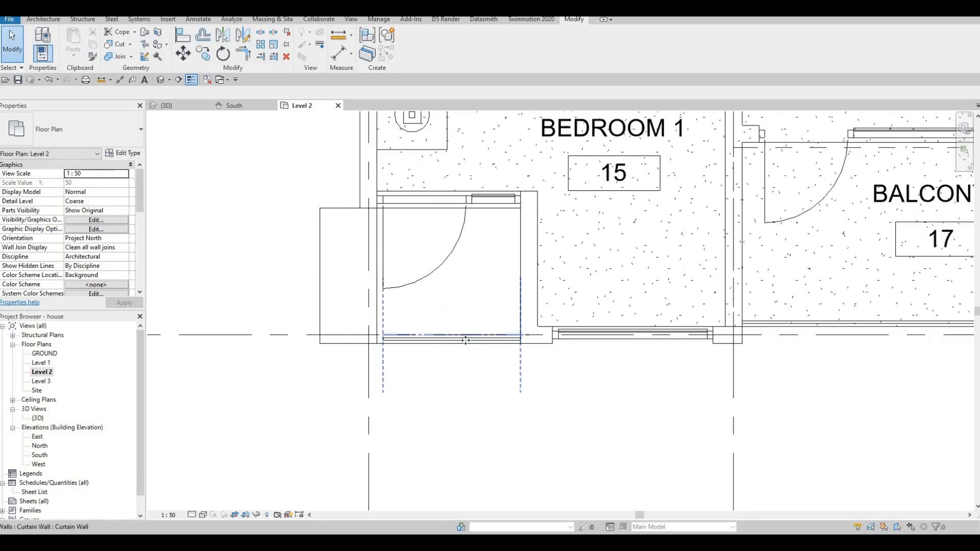
left_click(466, 341)
scroll(332, 337, "up", 4)
key("Escape")
scroll(319, 332, "down", 3)
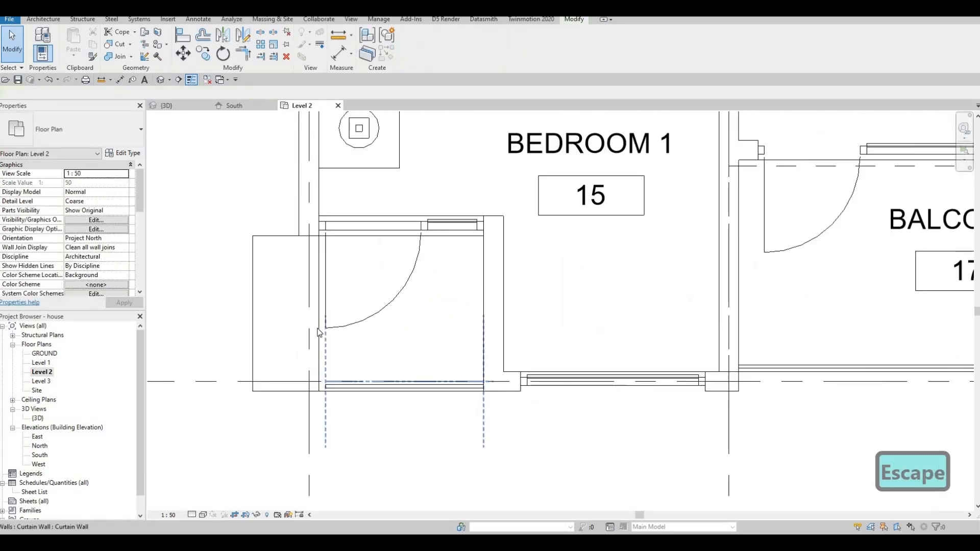
scroll(339, 395, "up", 3)
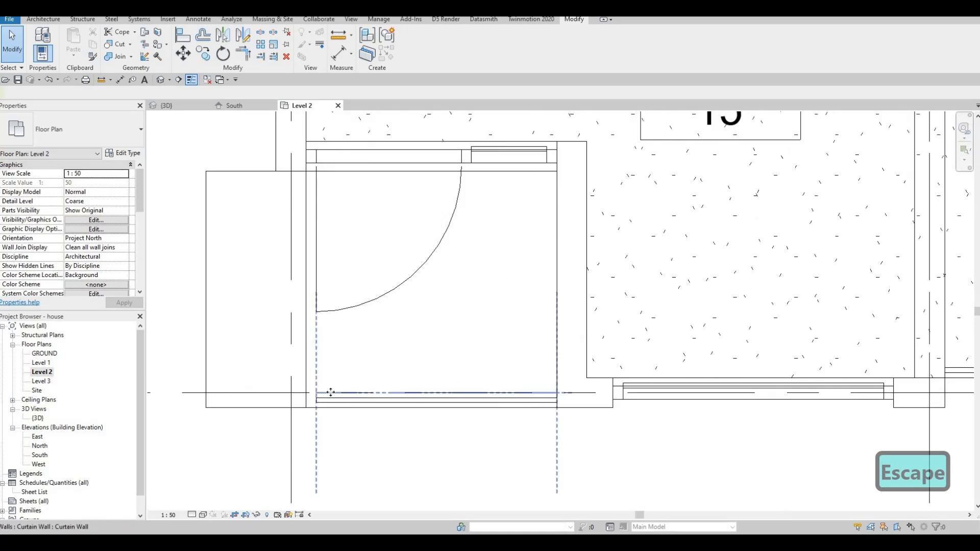
left_click(331, 392)
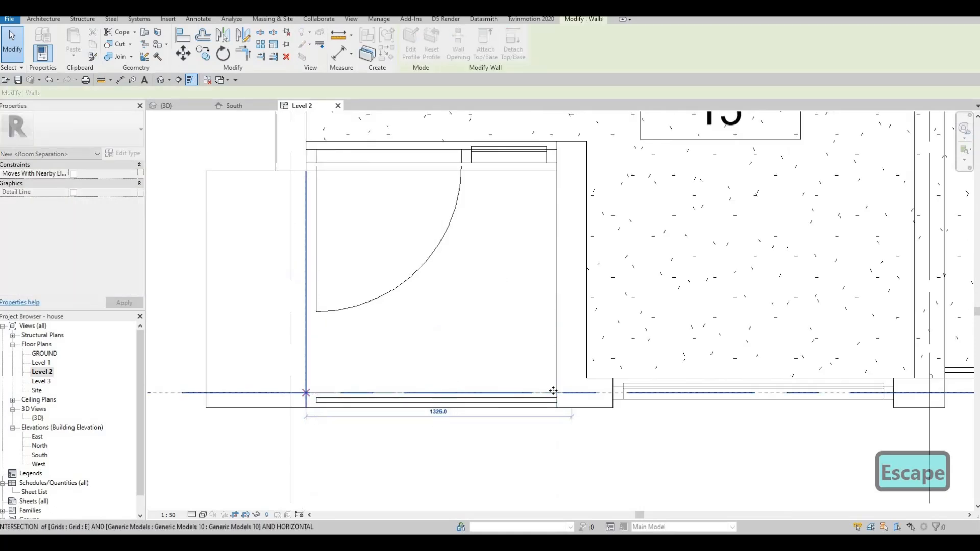
key("Escape")
Step: In the South elevation, raise the bottom edge of the small balcony's glass railing slightly above the Level 2 line
left_click(234, 105)
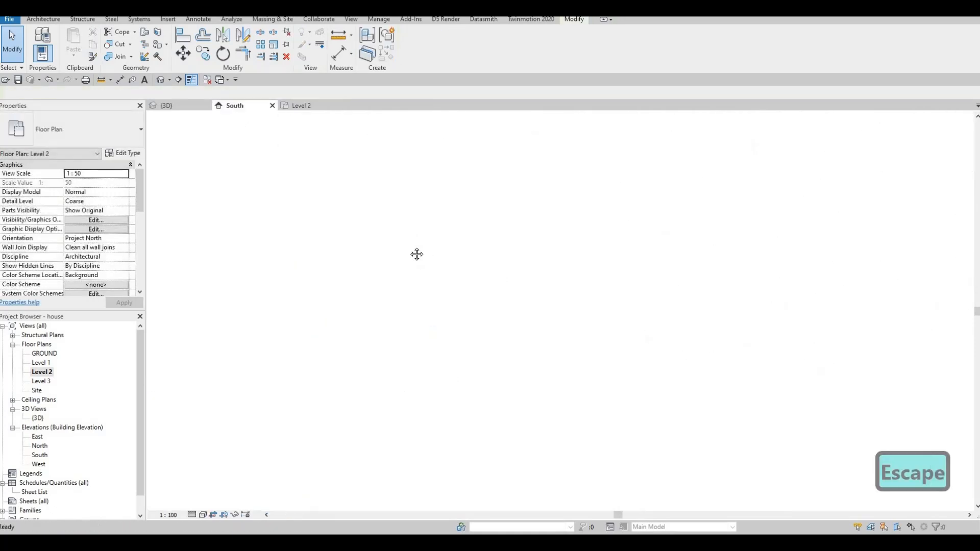
scroll(373, 351, "up", 2)
scroll(321, 278, "up", 3)
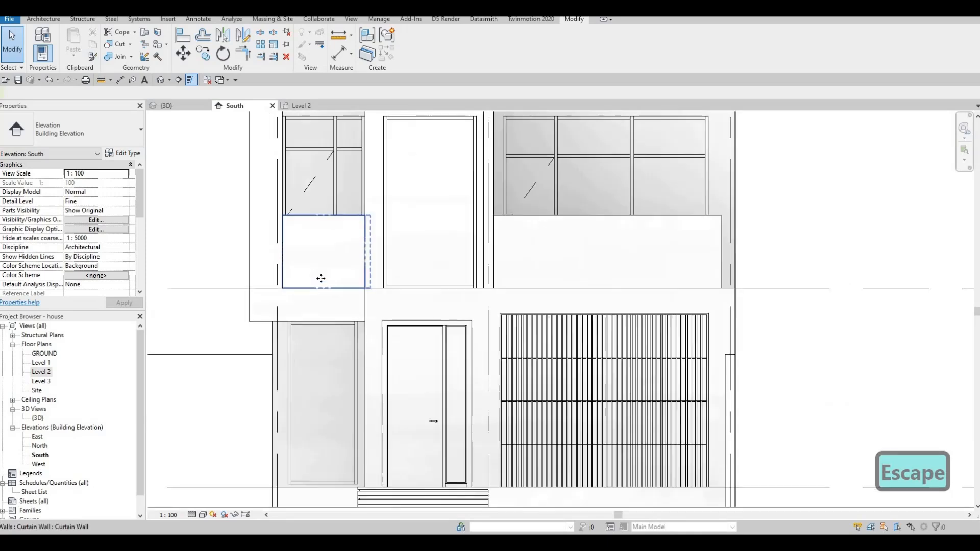
left_click(321, 278)
scroll(320, 279, "up", 3)
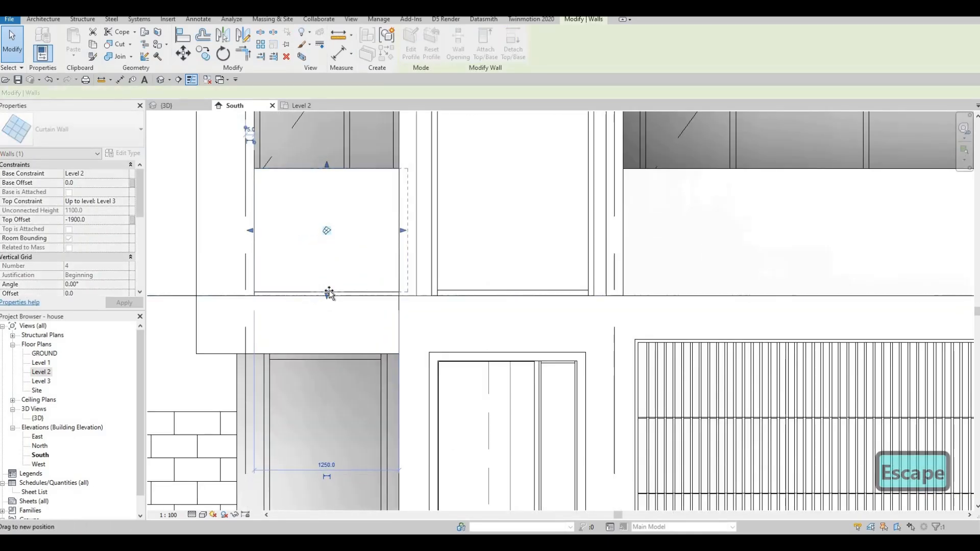
left_click_drag(329, 293, 329, 284)
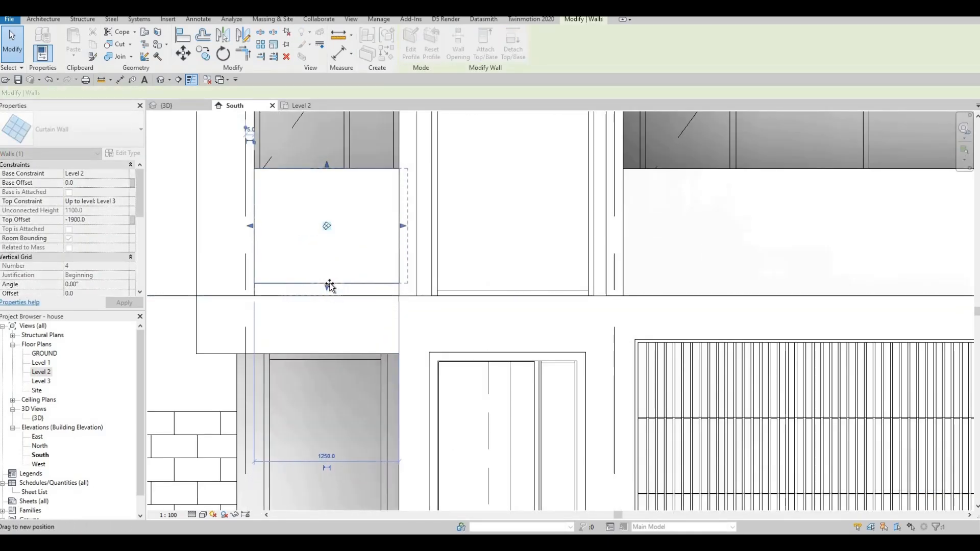
key("Escape")
key("Escape")
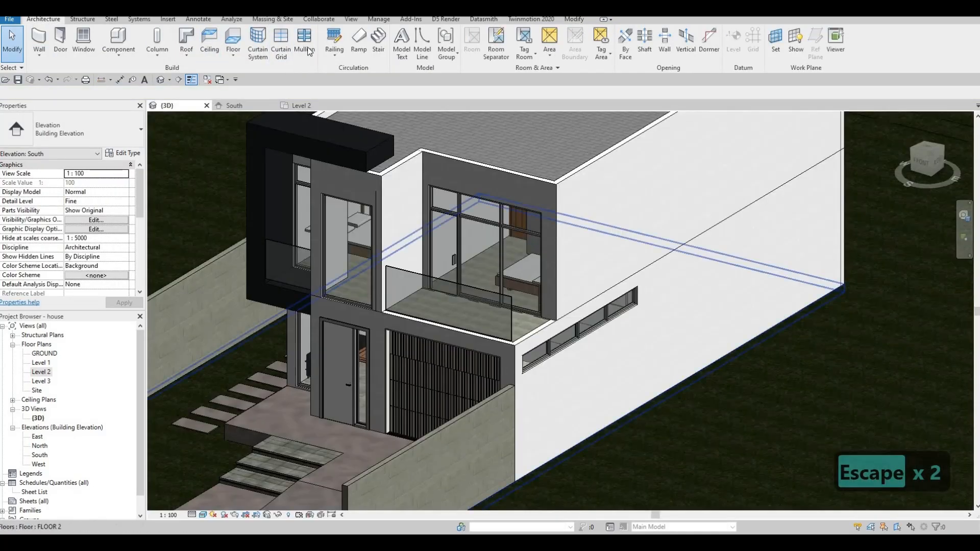
key("Escape")
left_click(305, 43)
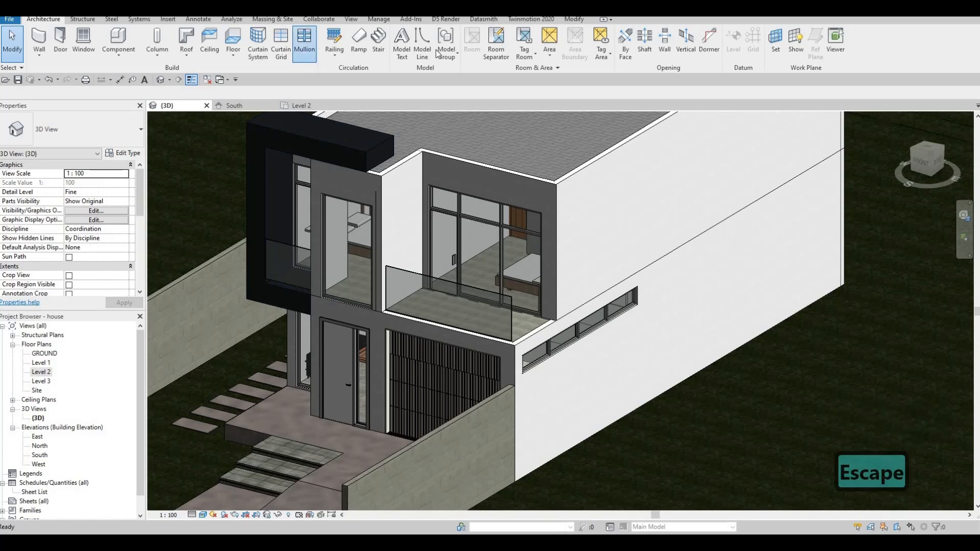
left_click(86, 132)
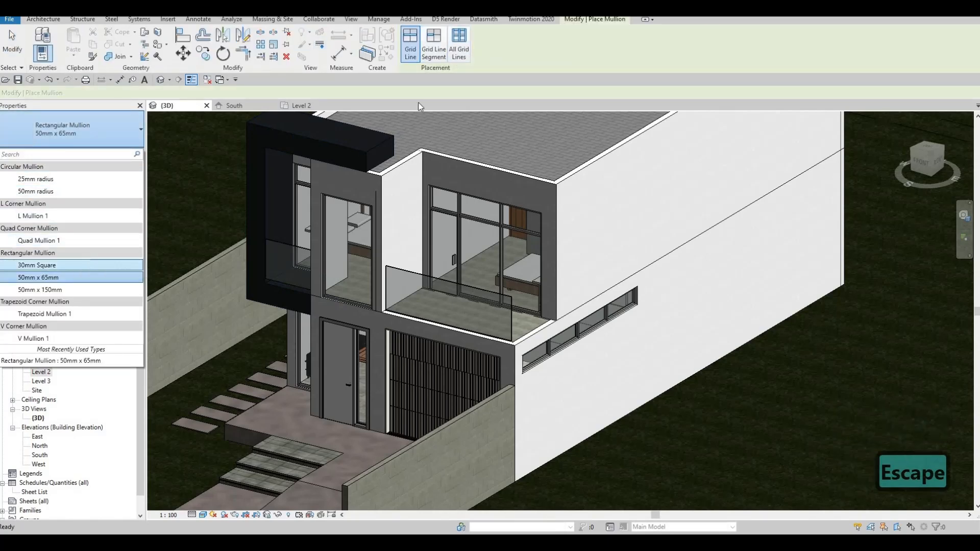
left_click(60, 277)
left_click(457, 51)
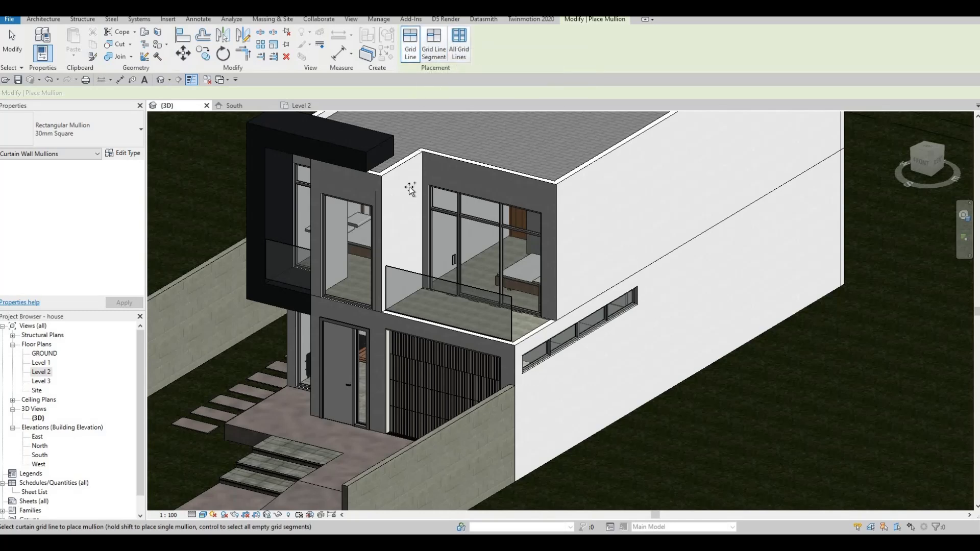
middle_click_drag(491, 190, 319, 302, "shift")
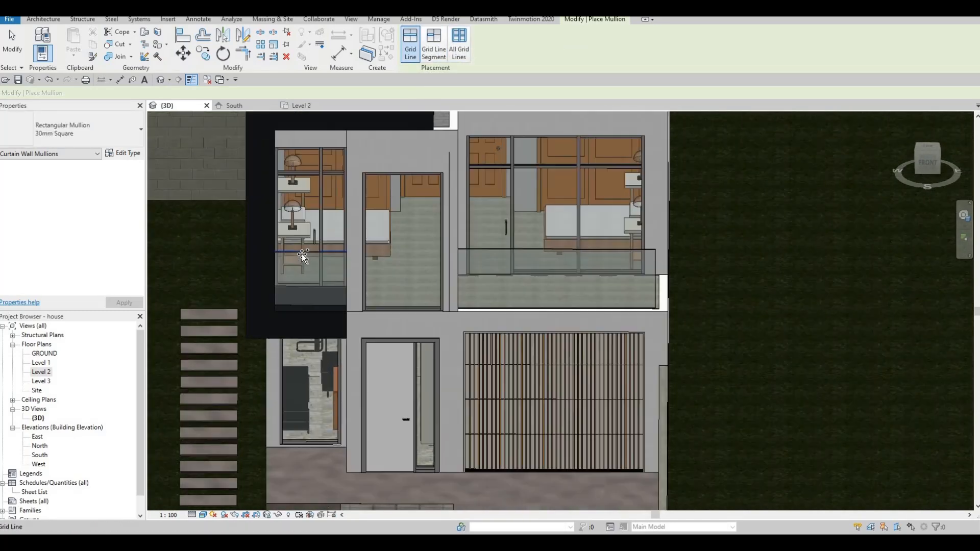
scroll(267, 291, "up", 5)
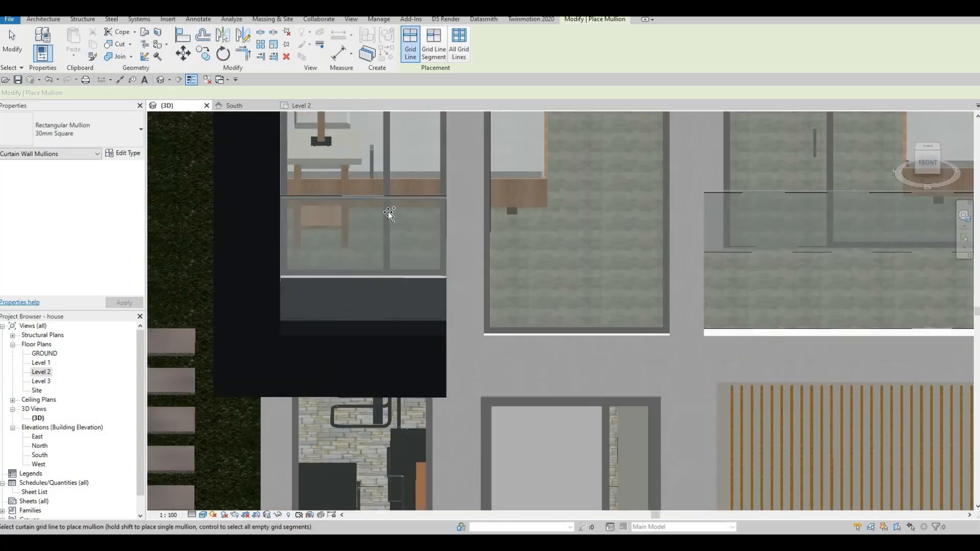
mouse_move(548, 186)
middle_mouse_down("shift")
mouse_move(503, 179)
mouse_move(518, 217)
mouse_move(528, 184)
middle_mouse_up("shift")
scroll(430, 204, "down", 4)
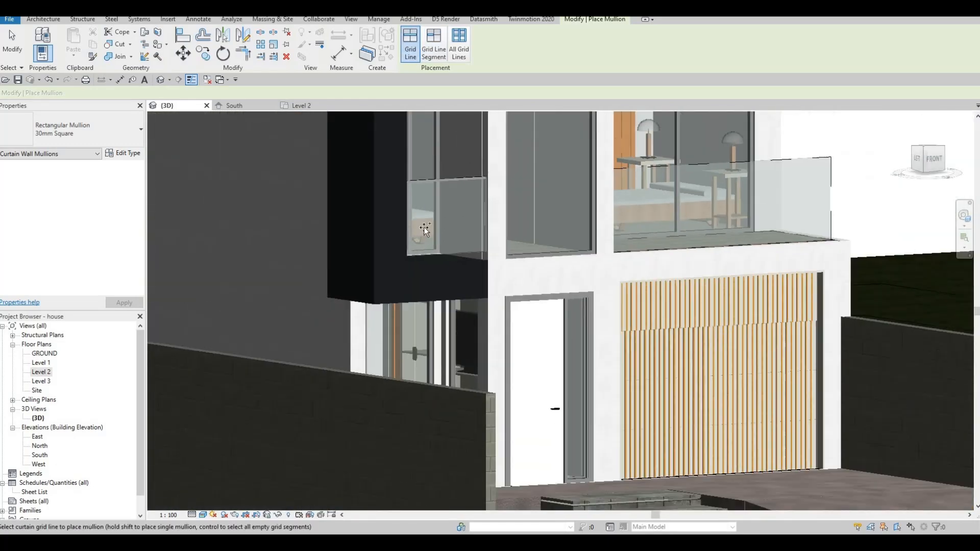
key("Escape")
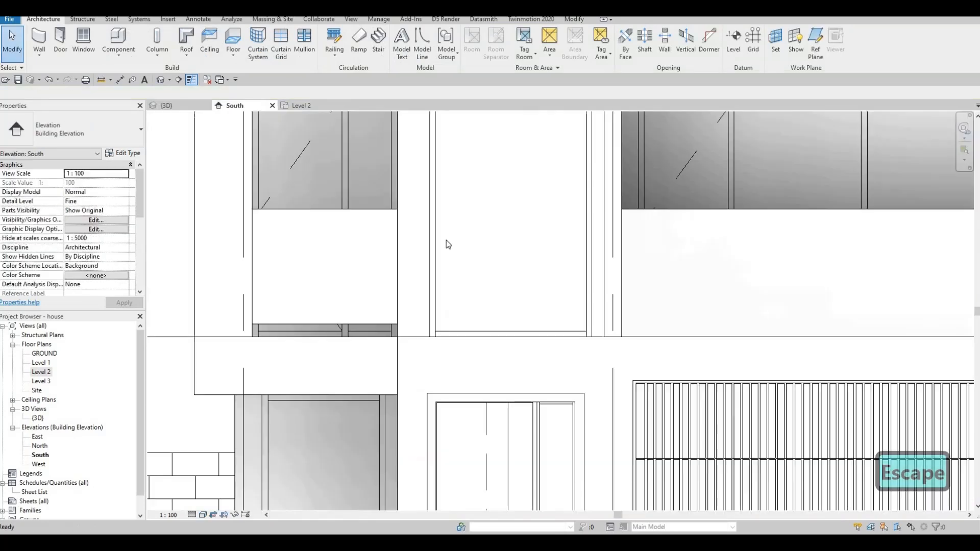
Step: Align the bottom edge of the wide balcony's glass railing with the raised bottom edge of the small balcony's railing
middle_click_drag(475, 280, 390, 268)
scroll(390, 268, "down", 1)
key("Escape")
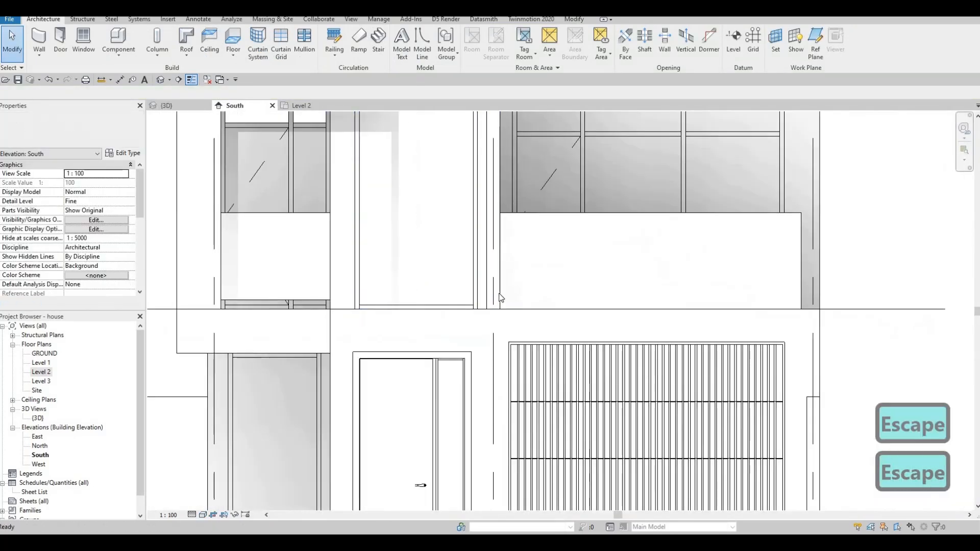
key("a")
key("l")
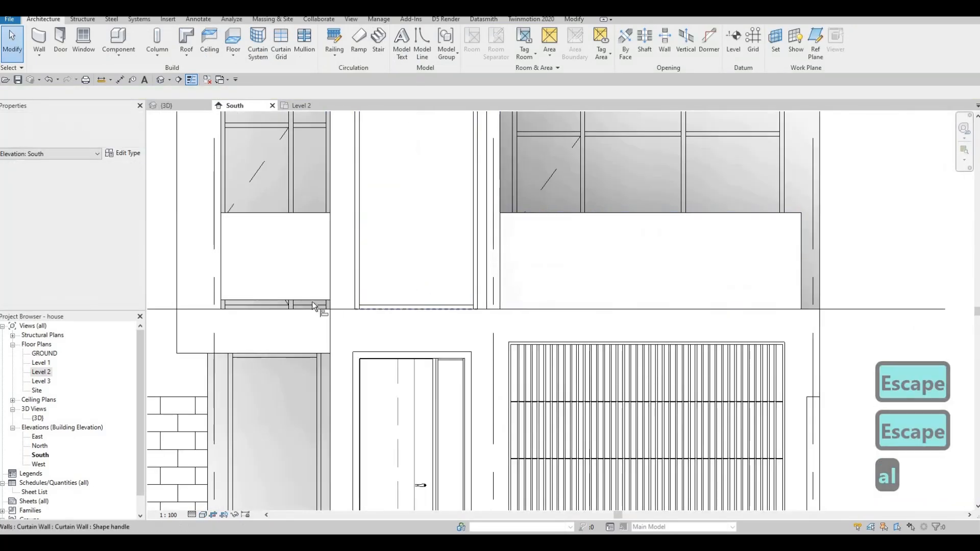
left_click(312, 301)
left_click(623, 309)
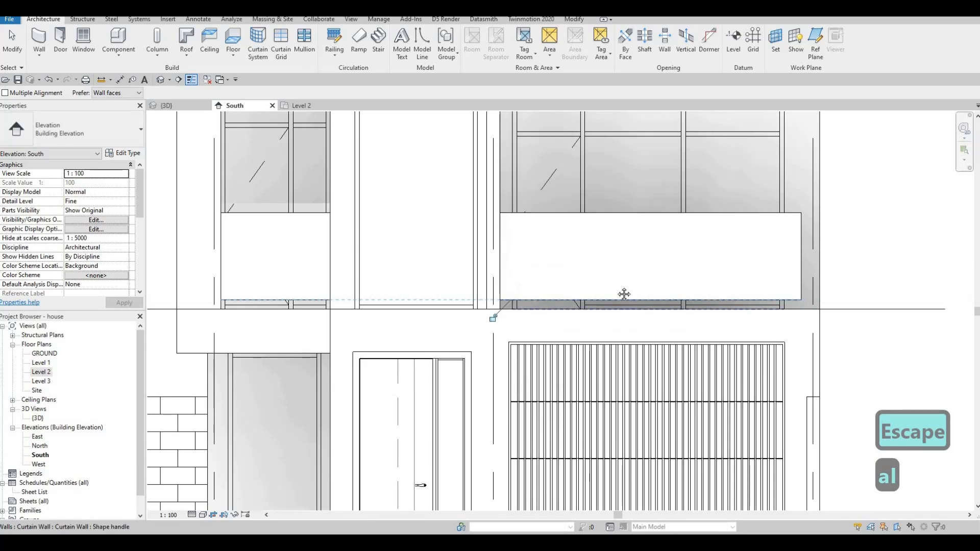
scroll(617, 287, "down", 1)
scroll(618, 290, "down", 1)
key("Escape")
key("Escape")
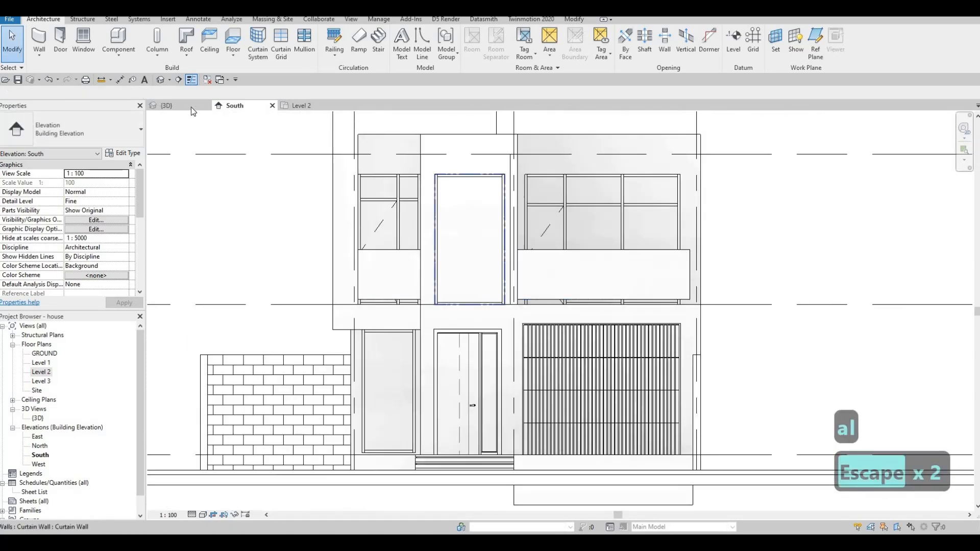
Step: In the 3D view, stretch the C-shaped frame's front face farther out from the south facade
key("ctrl+Tab")
scroll(505, 308, "down", 3)
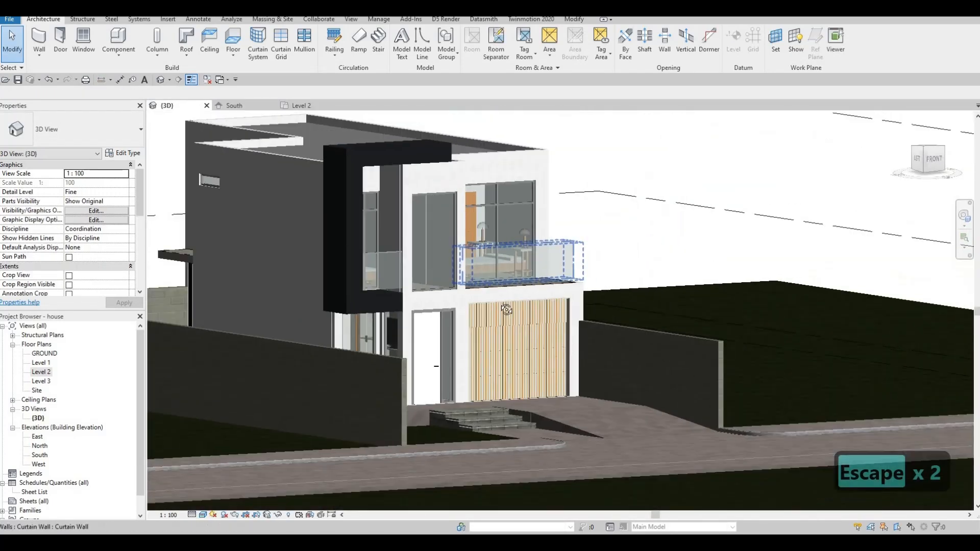
middle_click_drag(635, 254, 388, 230, "shift")
left_click(381, 258)
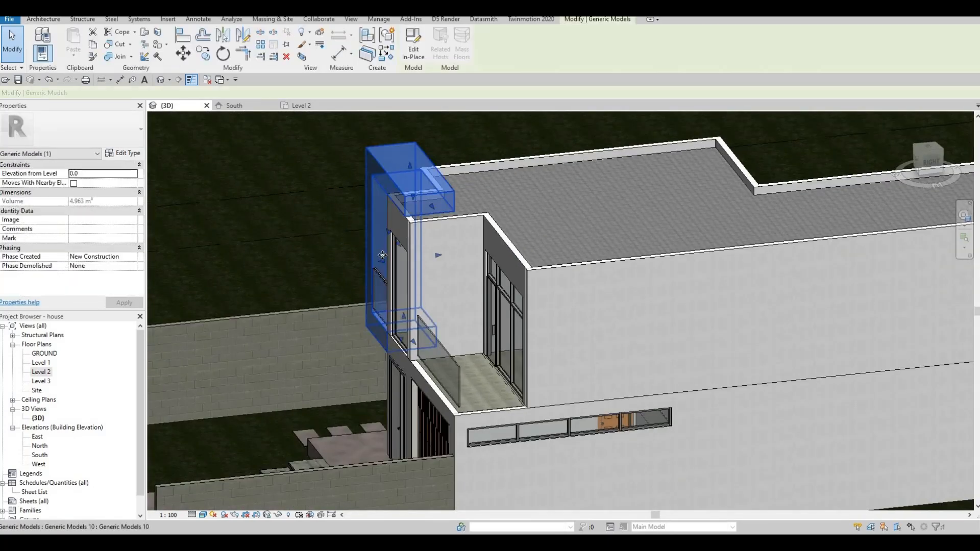
left_click_drag(380, 264, 372, 264)
key("Escape")
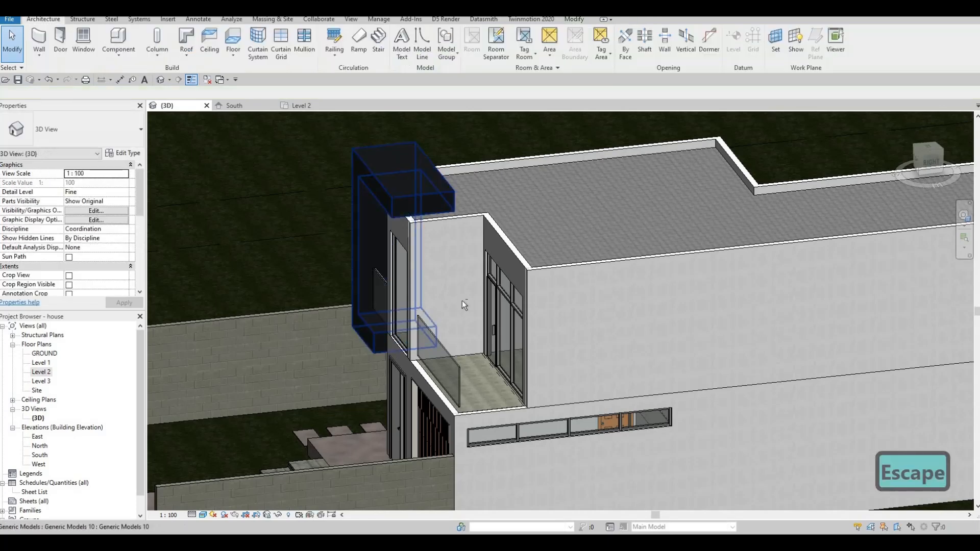
Step: Align the end of the C-shaped frame's upper arm with the exterior wall face beside the wide balcony
middle_click_drag(462, 300, 615, 307, "shift")
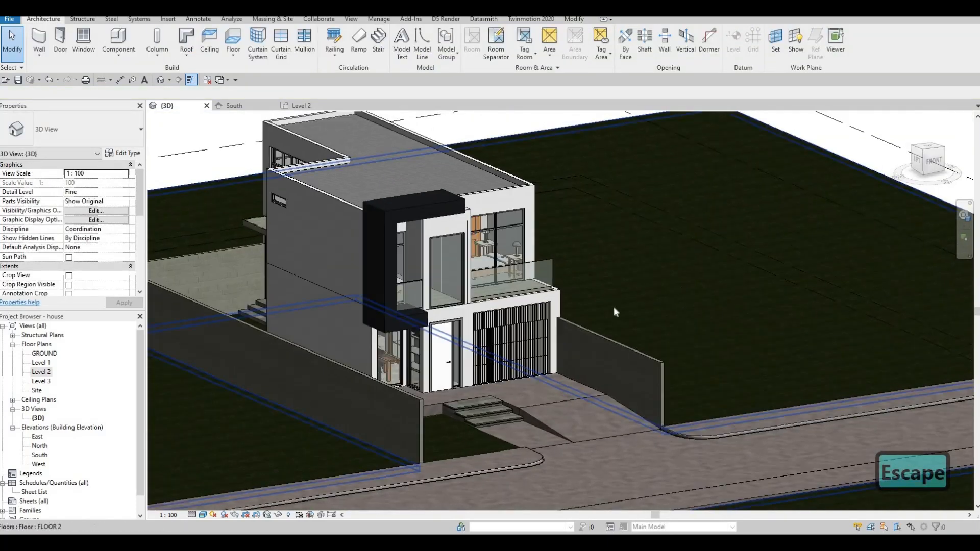
middle_click_drag(543, 265, 445, 212, "shift")
left_click(451, 208)
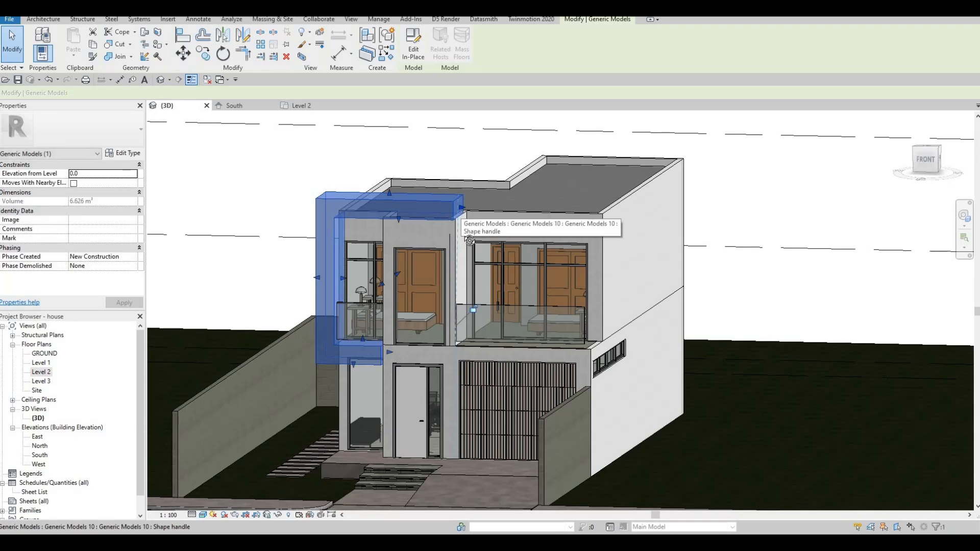
middle_click_drag(456, 210, 477, 244, "shift")
scroll(478, 245, "up", 10)
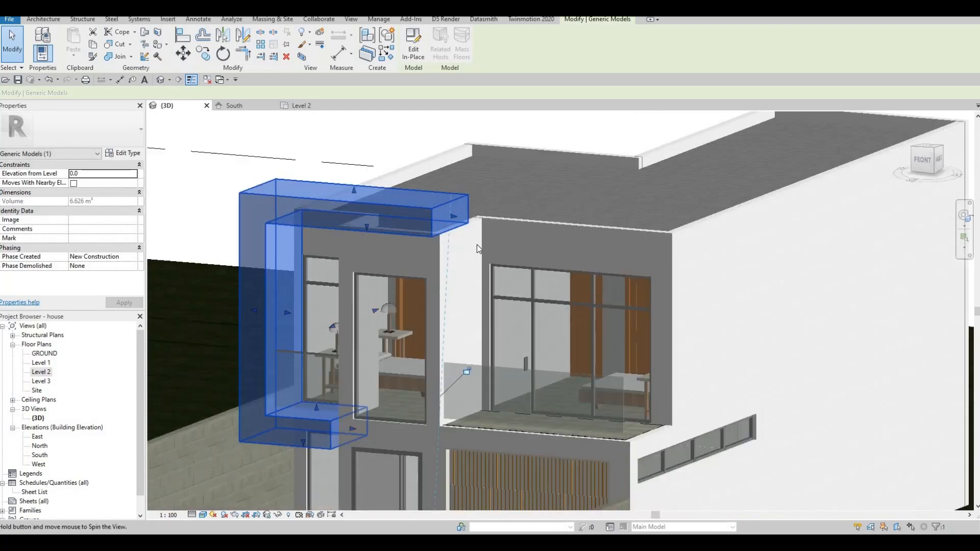
key("Escape")
key("Escape")
key("a")
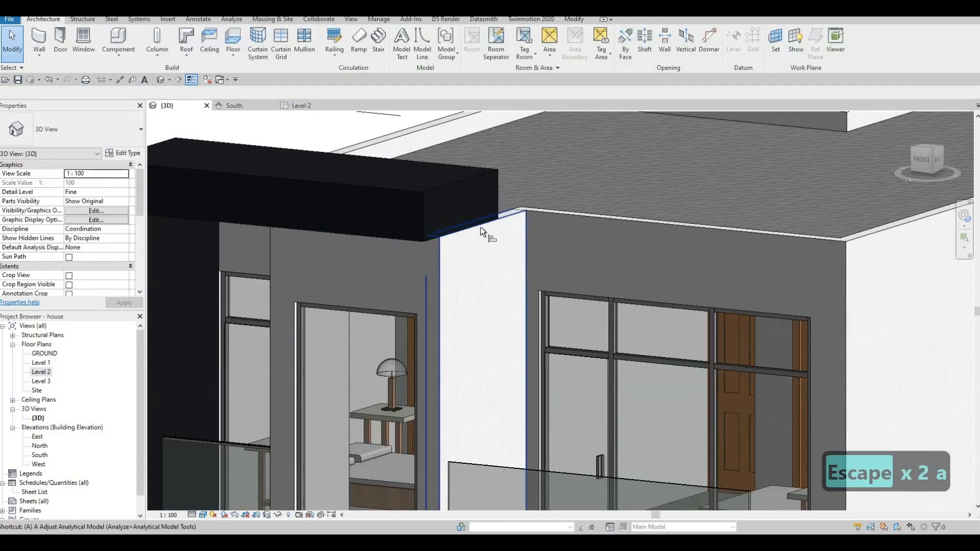
key("l")
left_click(479, 213)
left_click(477, 219)
scroll(479, 214, "down", 4)
middle_click_drag(479, 221, 500, 299, "shift")
key("Escape")
key("Escape")
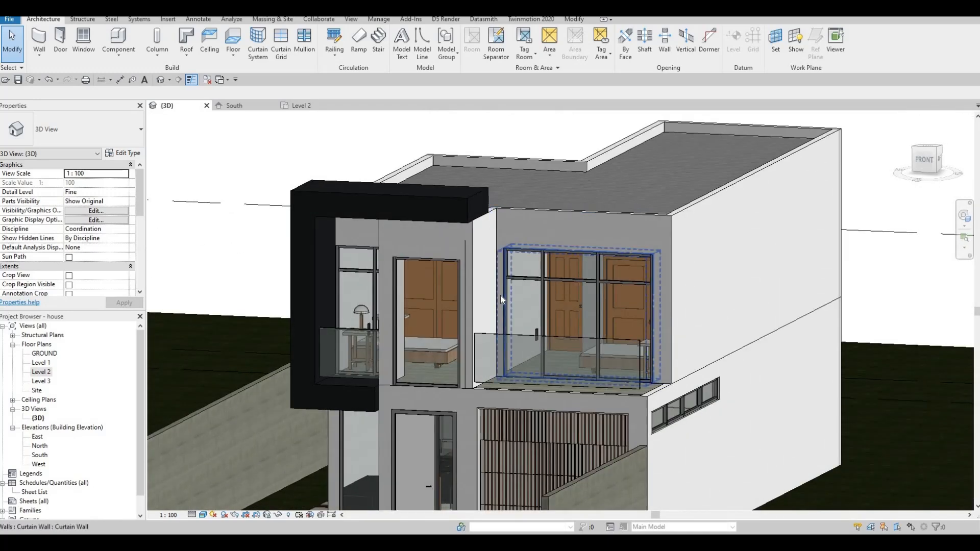
key("Escape")
key("Escape")
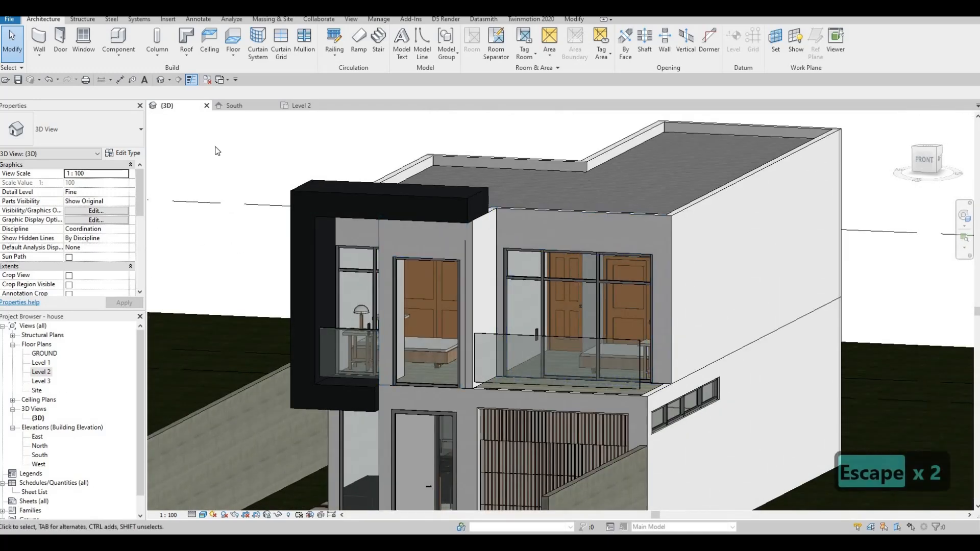
Step: In the South elevation, start a new in-place component in the Generic Models category, keeping the suggested name
left_click(246, 108)
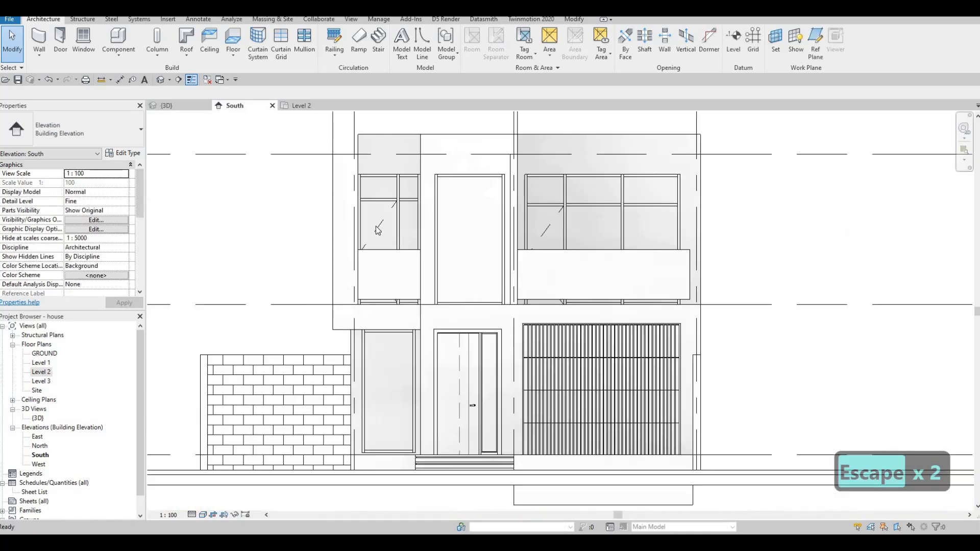
middle_click_drag(422, 228, 398, 241)
scroll(348, 236, "down", 1)
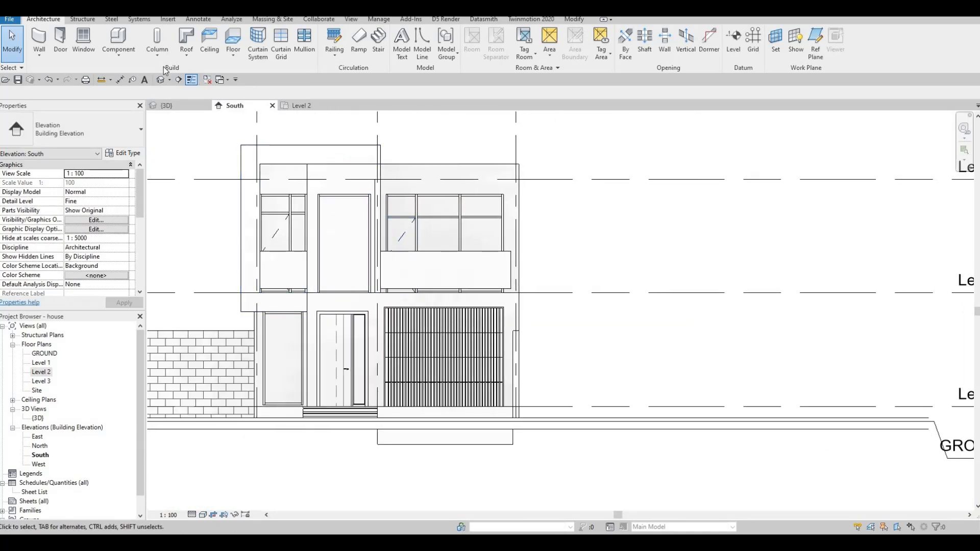
left_click(119, 52)
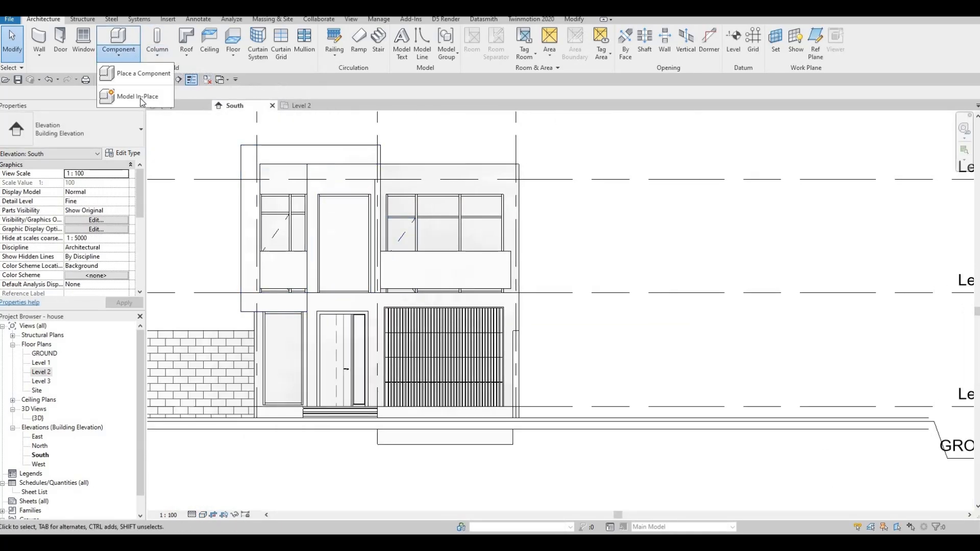
left_click(138, 96)
scroll(443, 262, "down", 3)
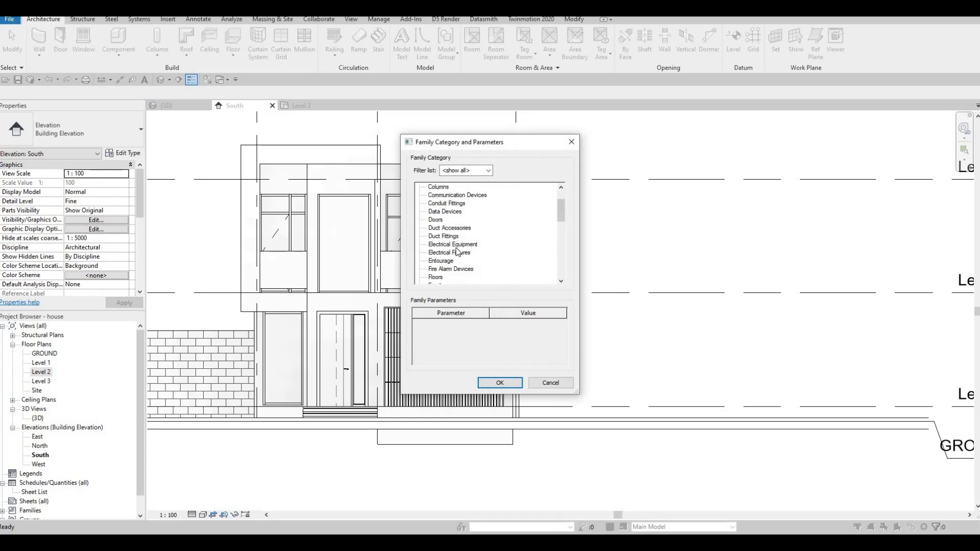
scroll(443, 261, "down", 1)
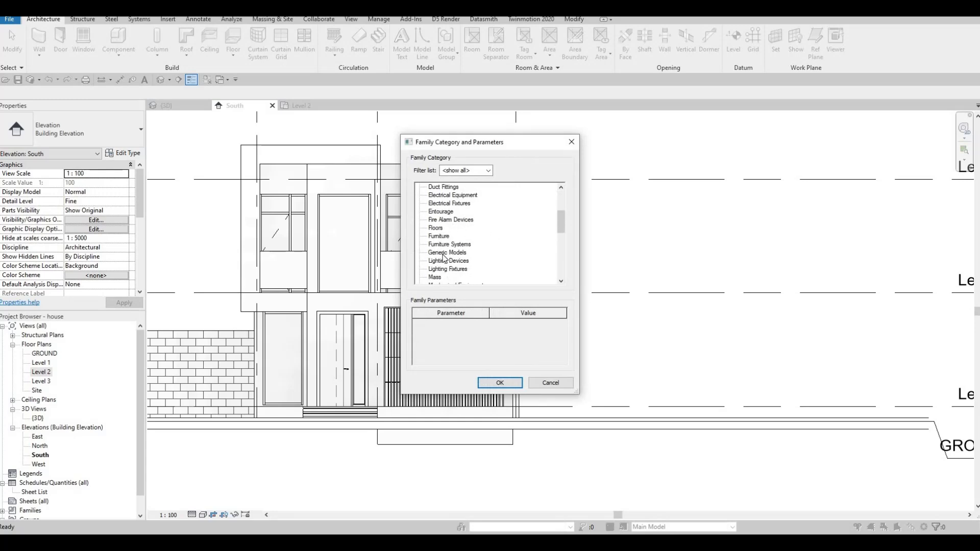
left_click(485, 382)
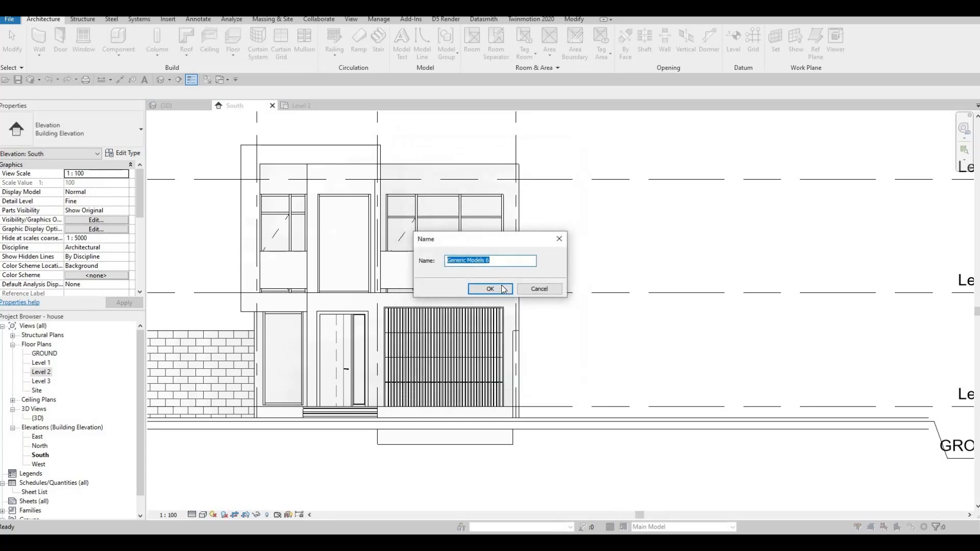
key("Return")
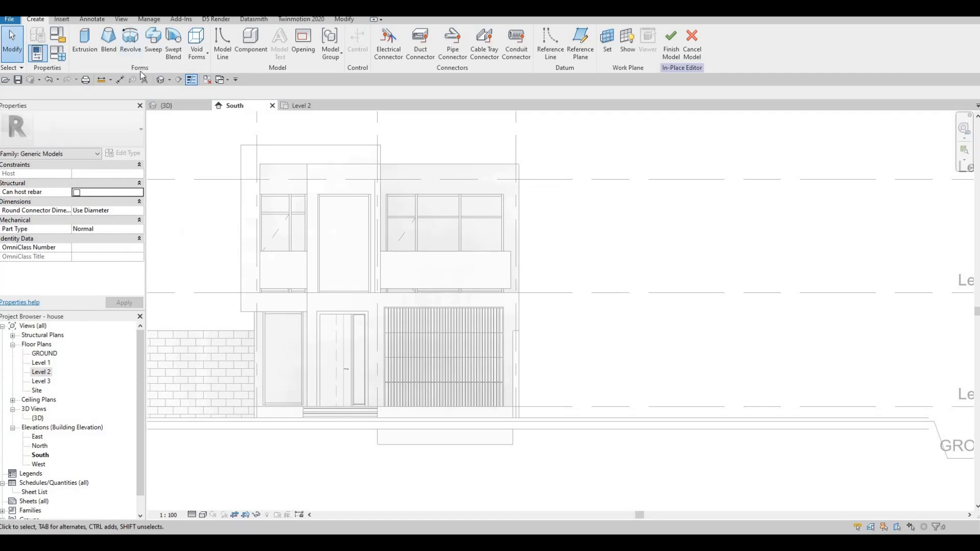
Step: Start an extrusion on the exterior wall plane above the wide balcony and sketch a 5800 by 500 rectangle along the facade's top
left_click(86, 44)
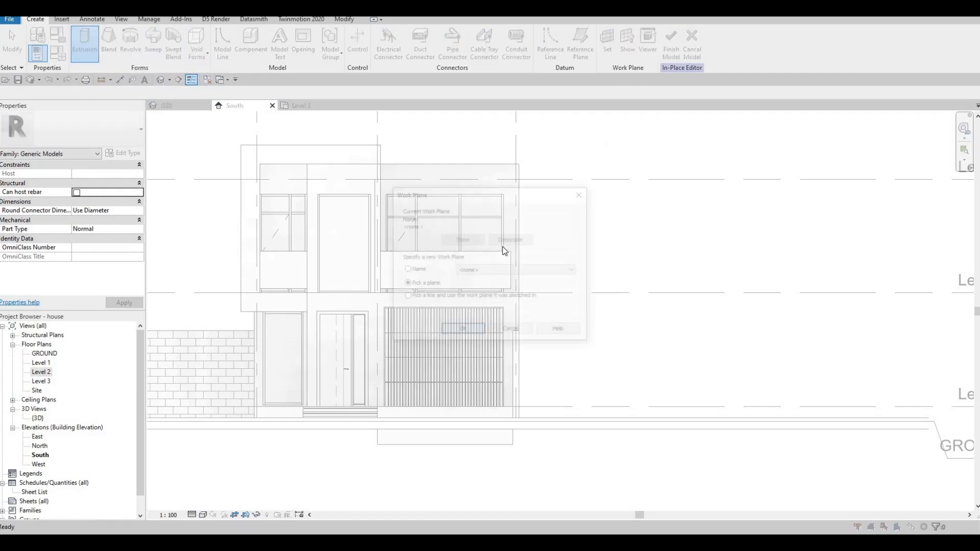
key("Return")
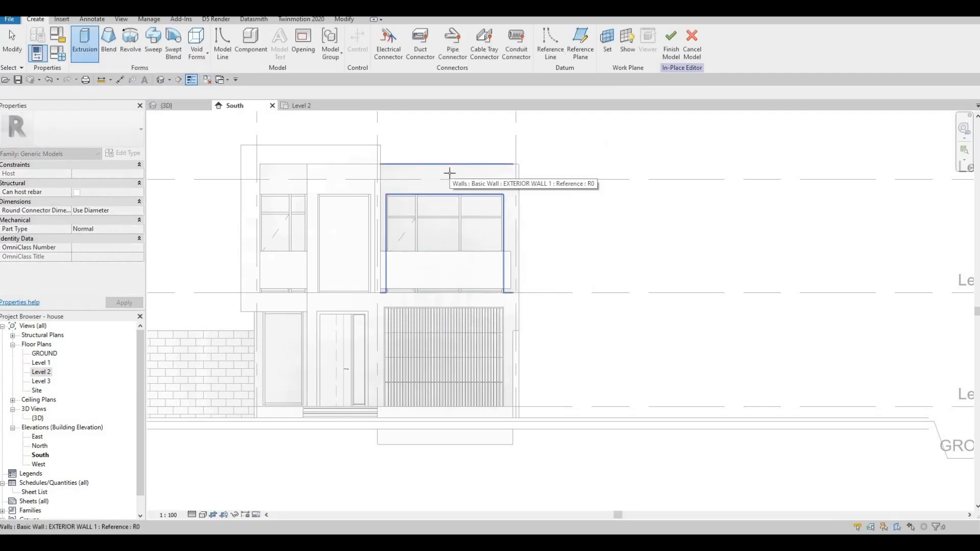
left_click(449, 172)
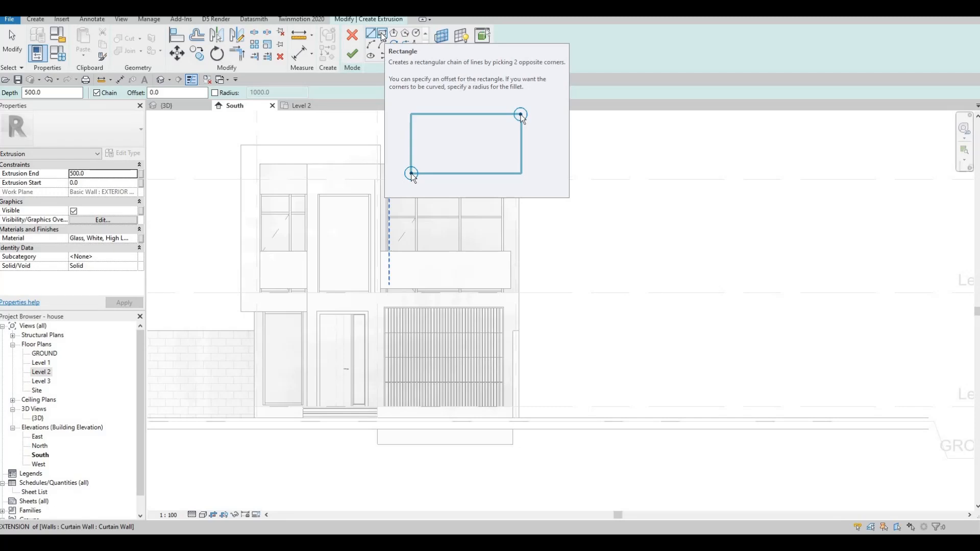
left_click(383, 39)
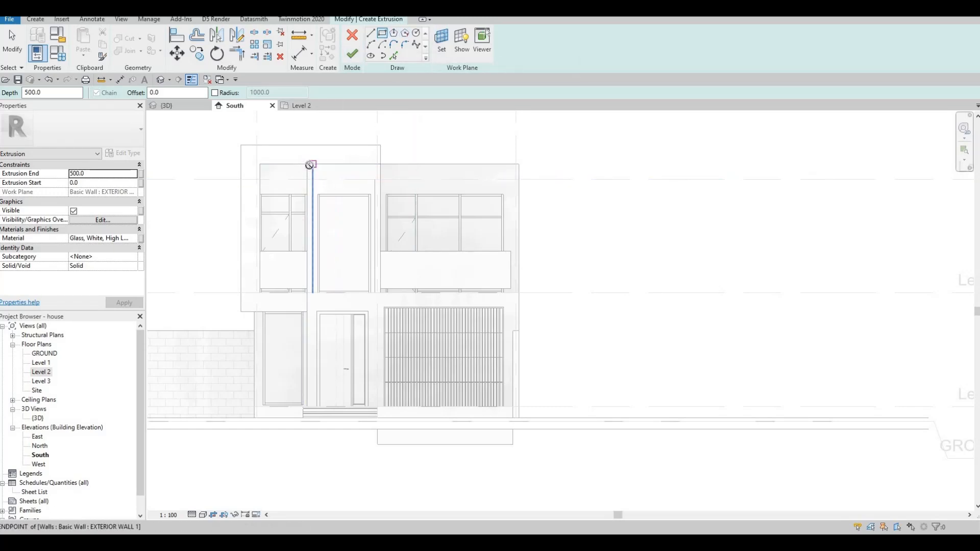
left_click(387, 179)
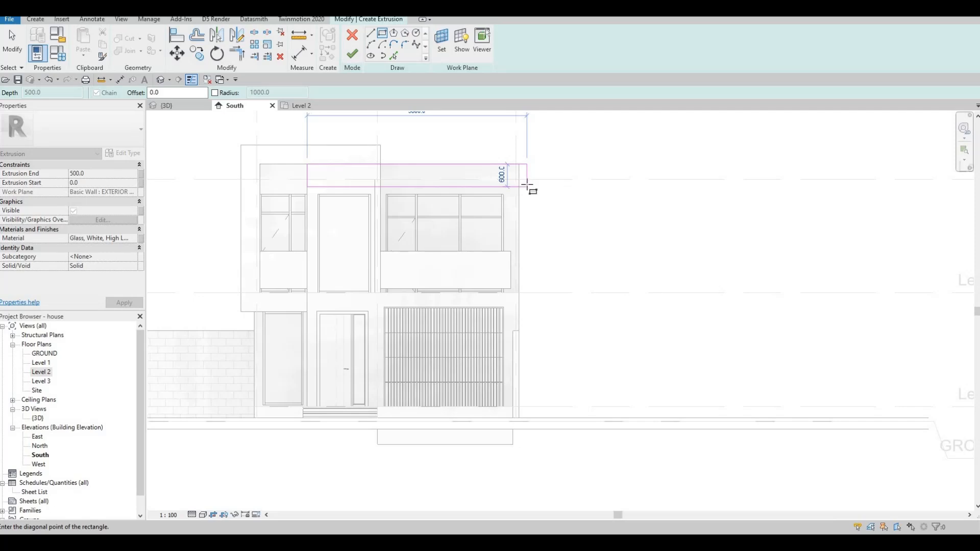
left_click(527, 183)
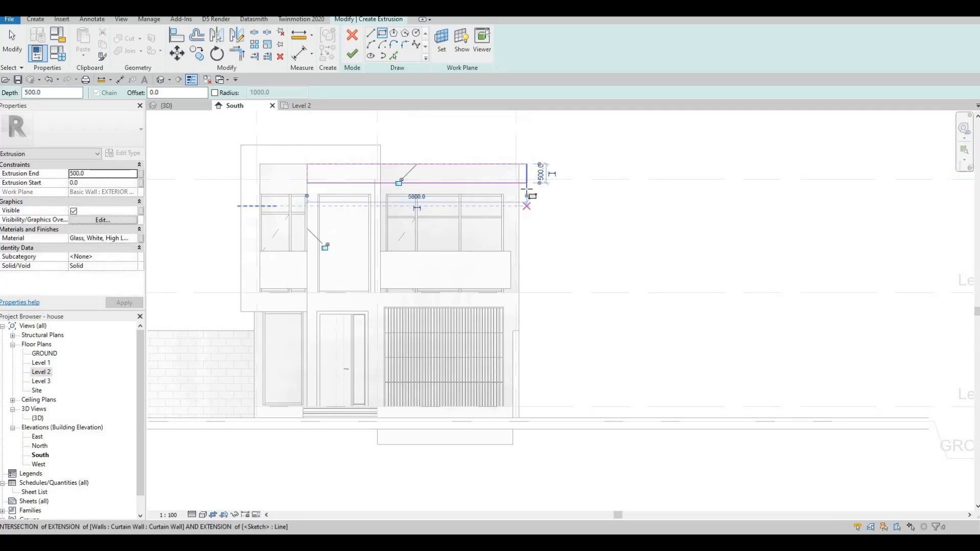
key("Escape")
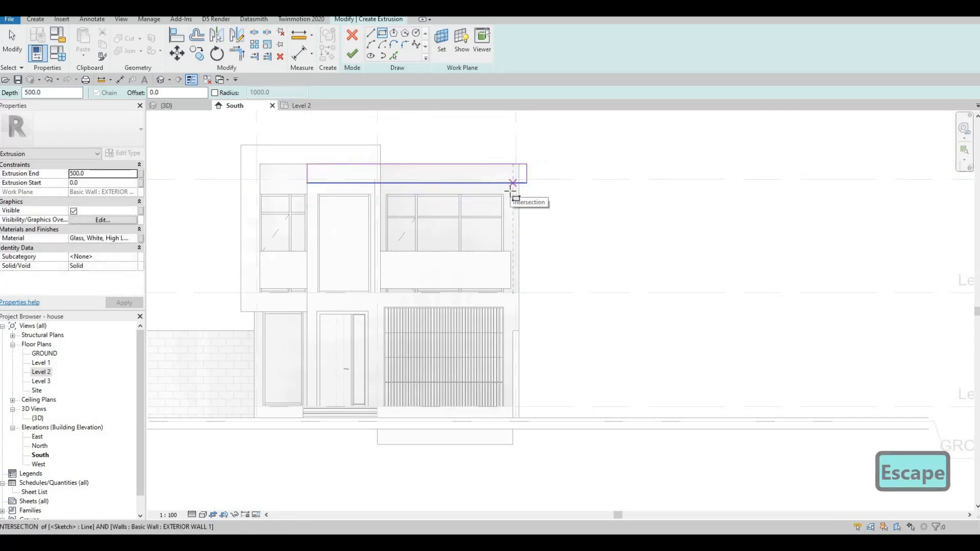
Step: Sketch a vertical rectangle about 2680 high, running down from the top band's lower edge at the wide balcony's outer corner
left_click(513, 183)
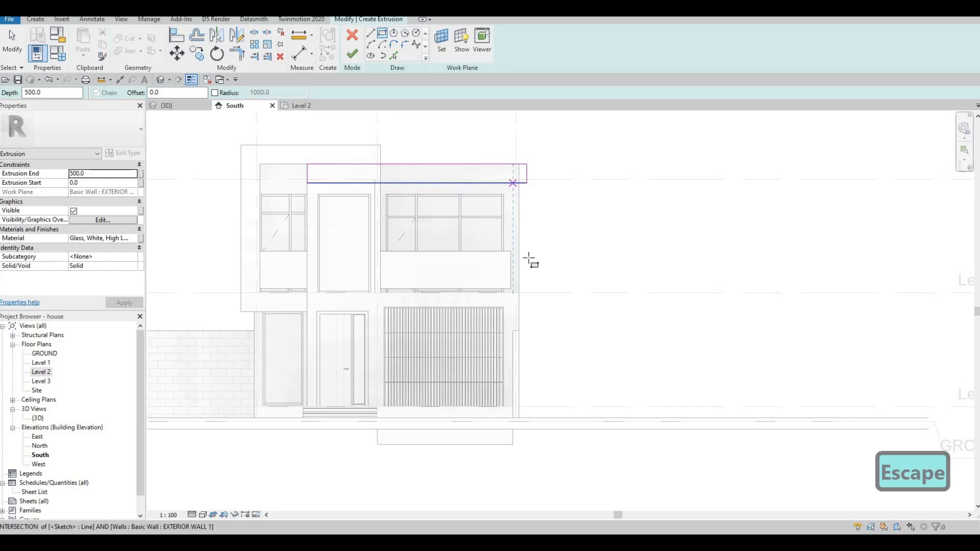
left_click(535, 284)
key("Escape")
key("Escape")
key("Escape")
Step: Move the vertical rectangle's inner edge to line up with the side of the wide balcony's curtain wall
scroll(516, 218, "up", 3)
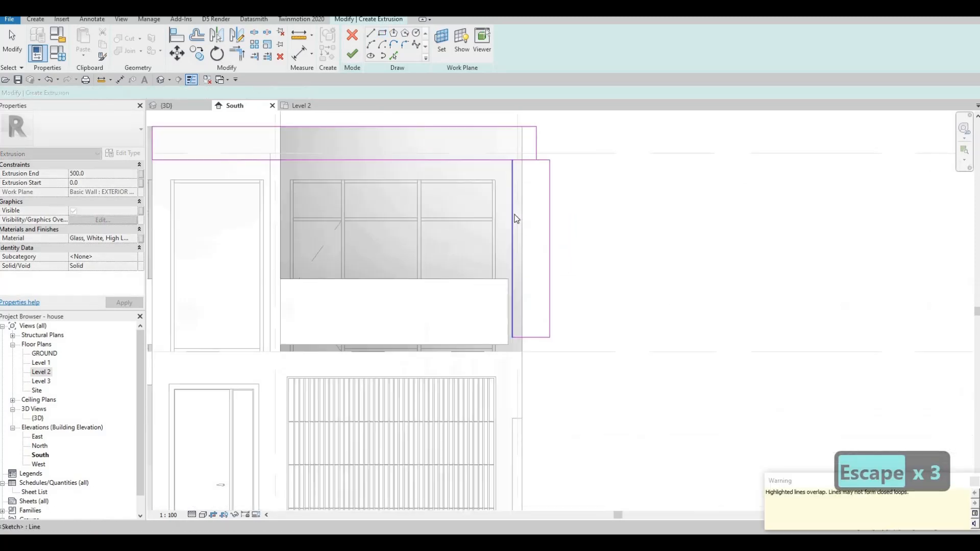
scroll(519, 212, "up", 2)
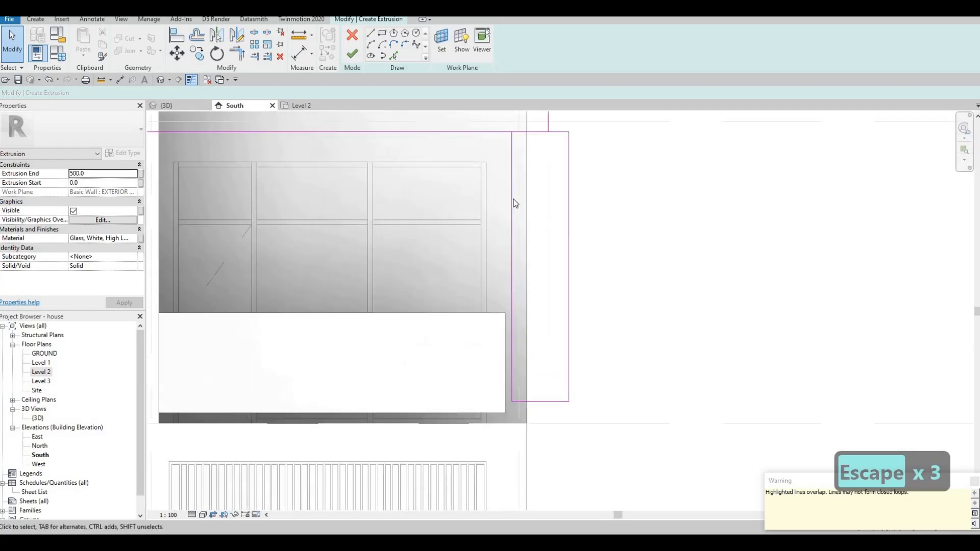
left_click_drag(513, 196, 487, 196)
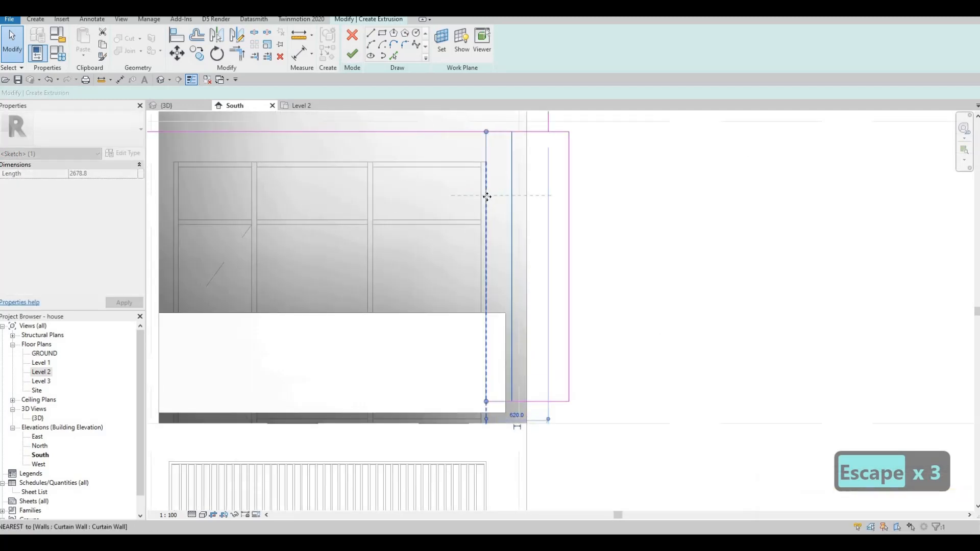
left_click(539, 196)
scroll(540, 195, "down", 2)
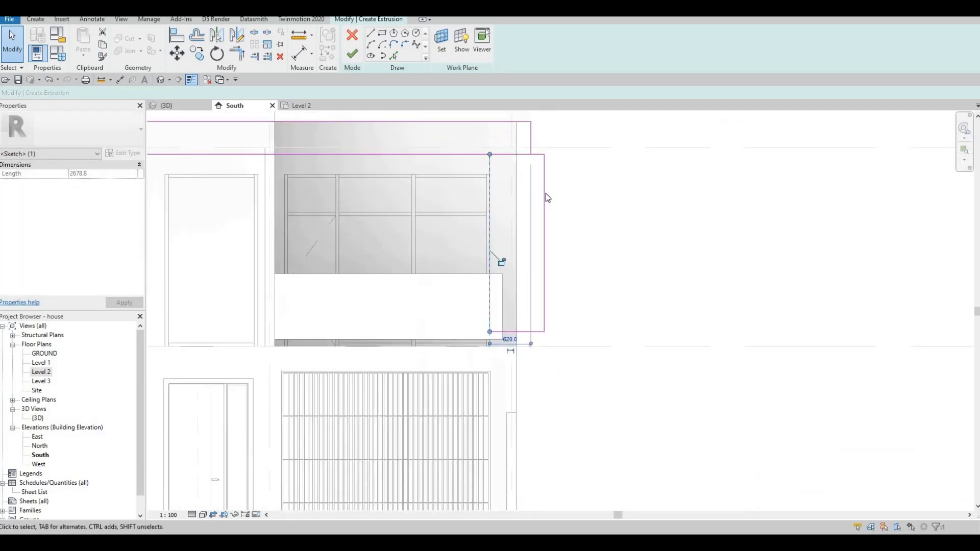
left_click(544, 192)
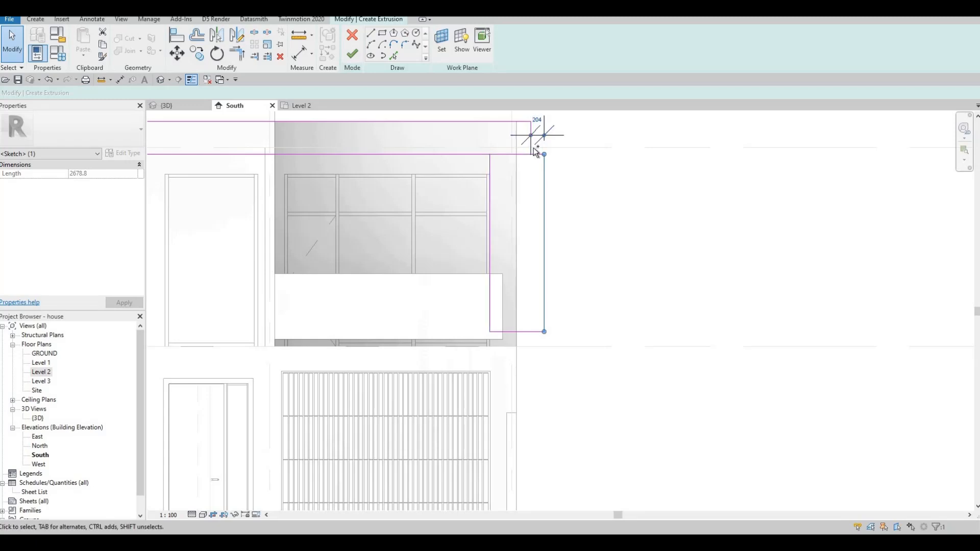
key("ctrl+z")
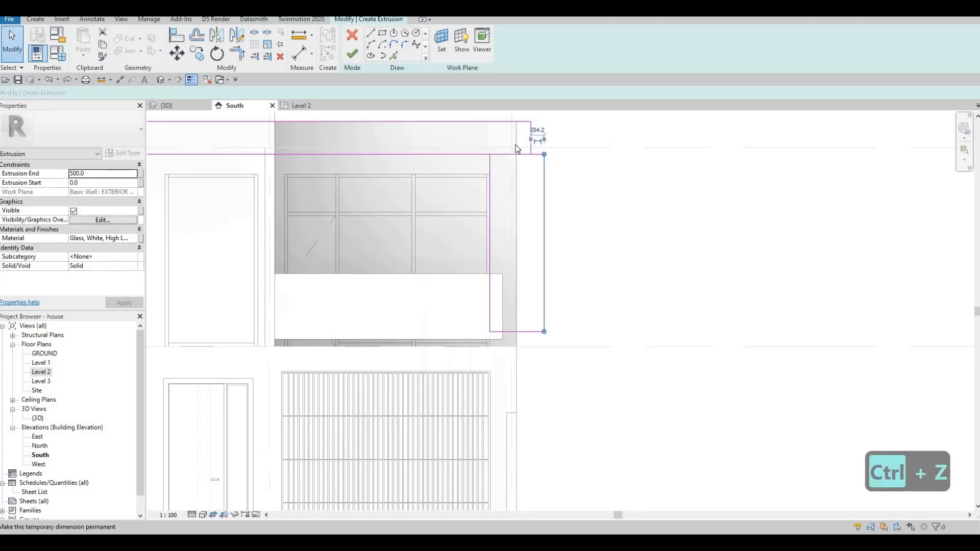
key("ctrl+z")
Step: Set the vertical rectangle's width to 500 by repositioning its outer edge relative to the inner edge
scroll(568, 156, "up", 2)
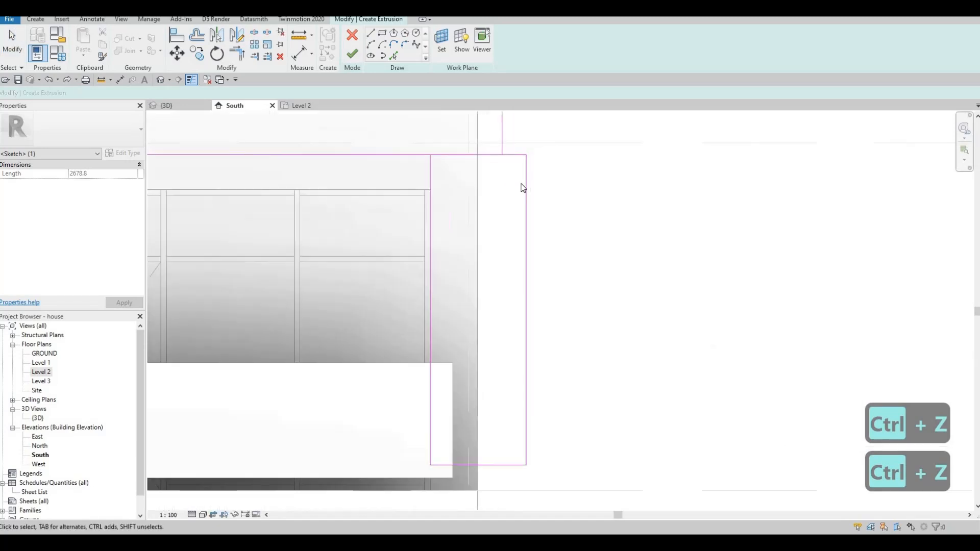
left_click(526, 244)
scroll(501, 245, "up", 3)
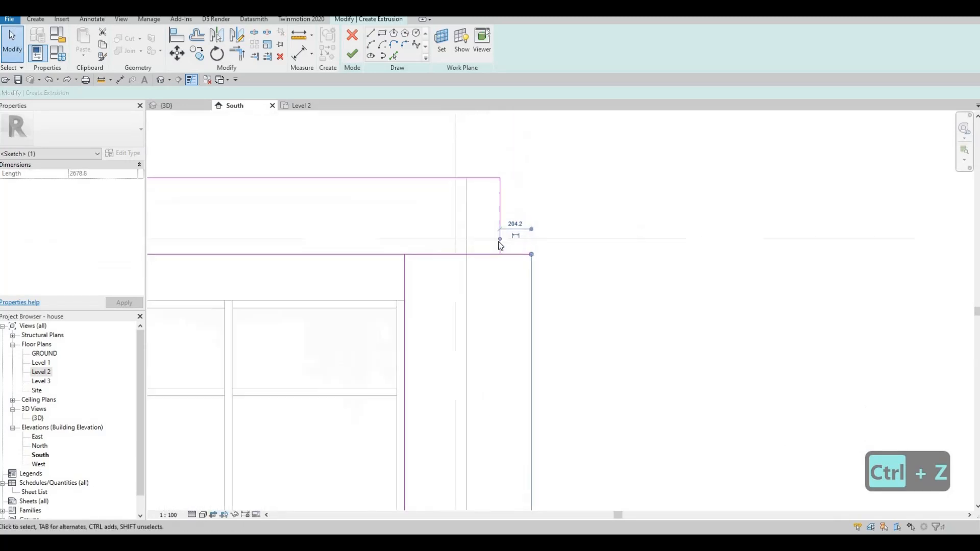
left_click_drag(390, 295, 372, 281)
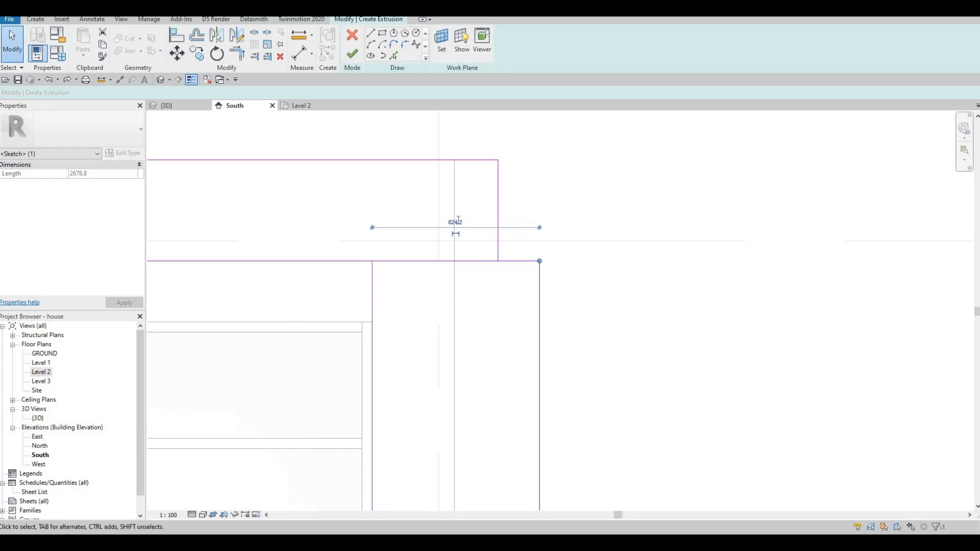
type("500")
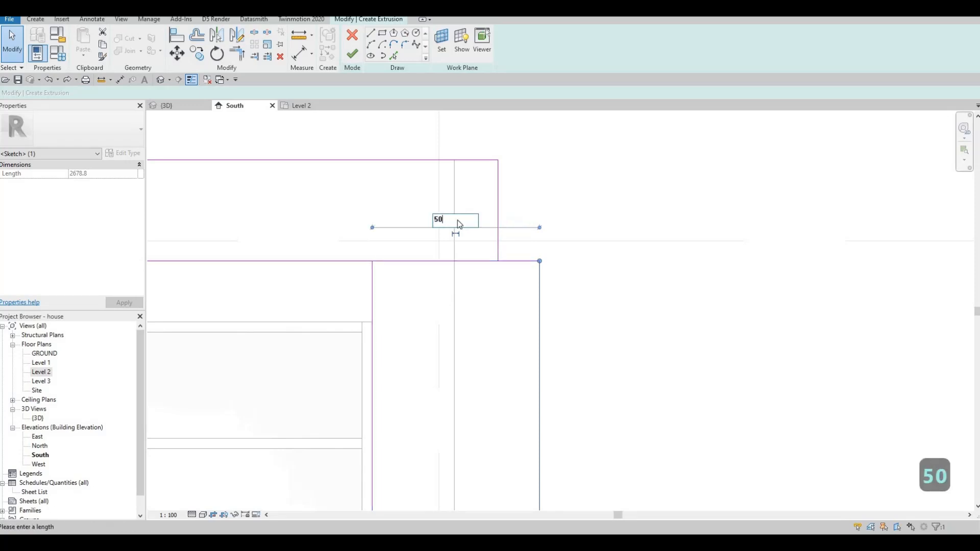
key("Return")
key("Escape")
key("Escape")
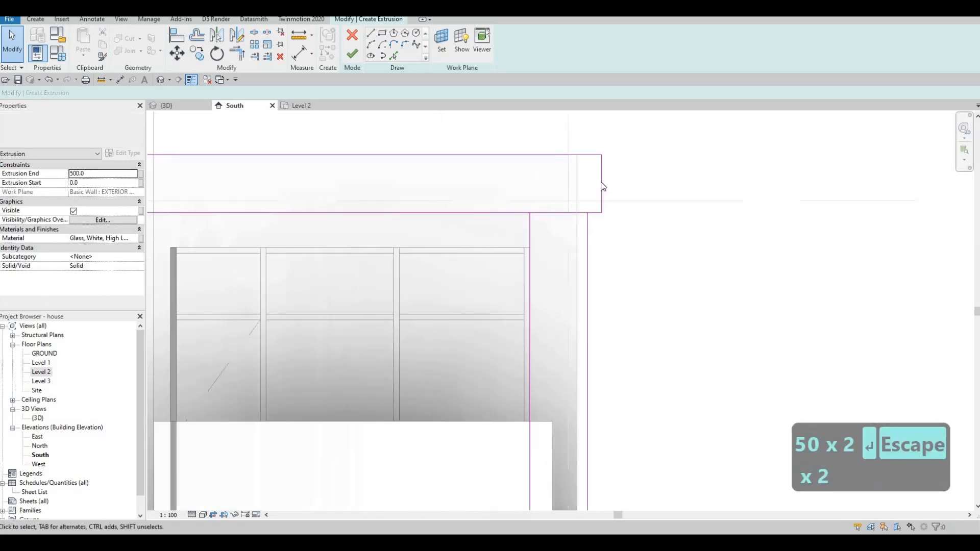
Step: Align the top band's end line with the outer edge of the vertical rectangle
left_click(602, 177)
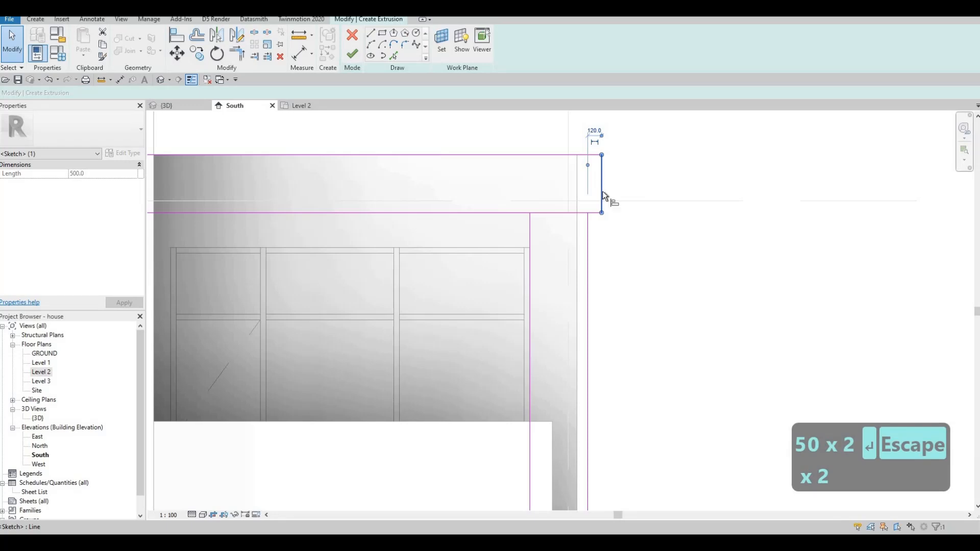
key("a")
key("l")
left_click(588, 225)
left_click(601, 204)
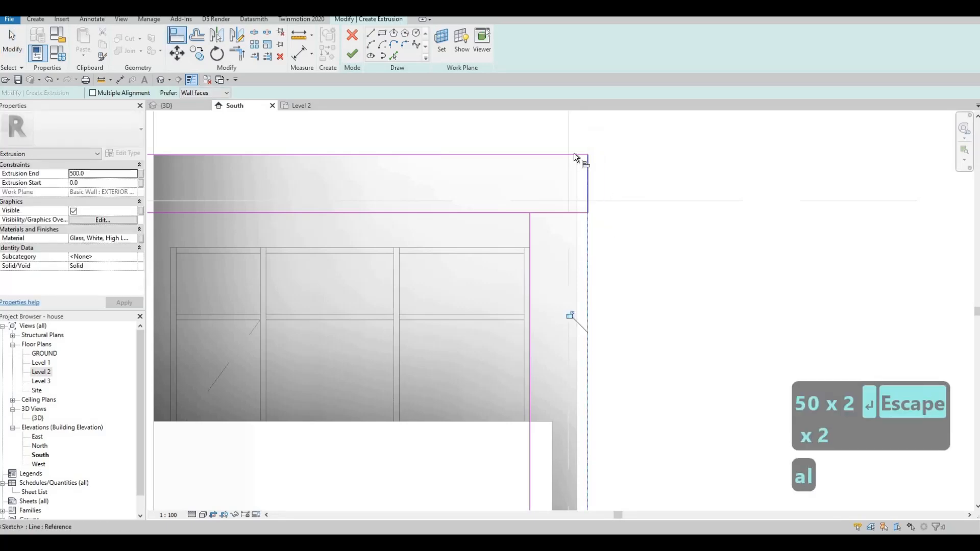
scroll(550, 184, "down", 2)
key("Escape")
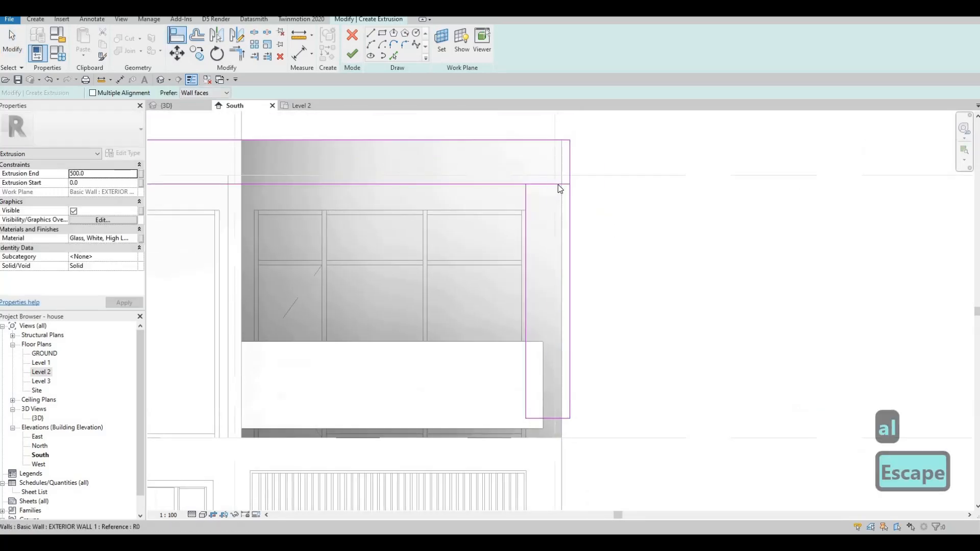
Step: Delete the top band's end line and the vertical rectangle's top edge where the two shapes meet
key("Escape")
left_click(559, 185)
key("Delete")
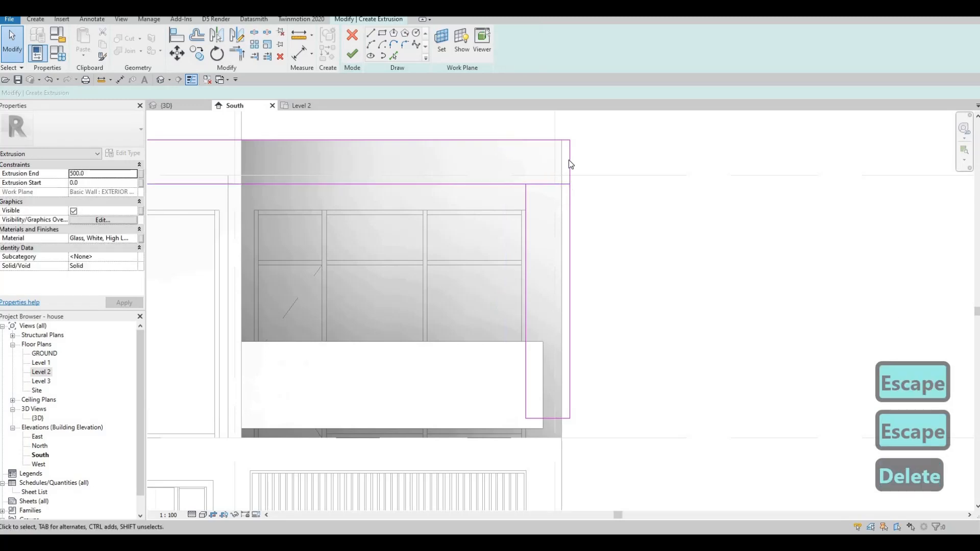
left_click(562, 184)
key("Delete")
middle_click_drag(593, 162, 581, 283)
scroll(581, 283, "down", 1)
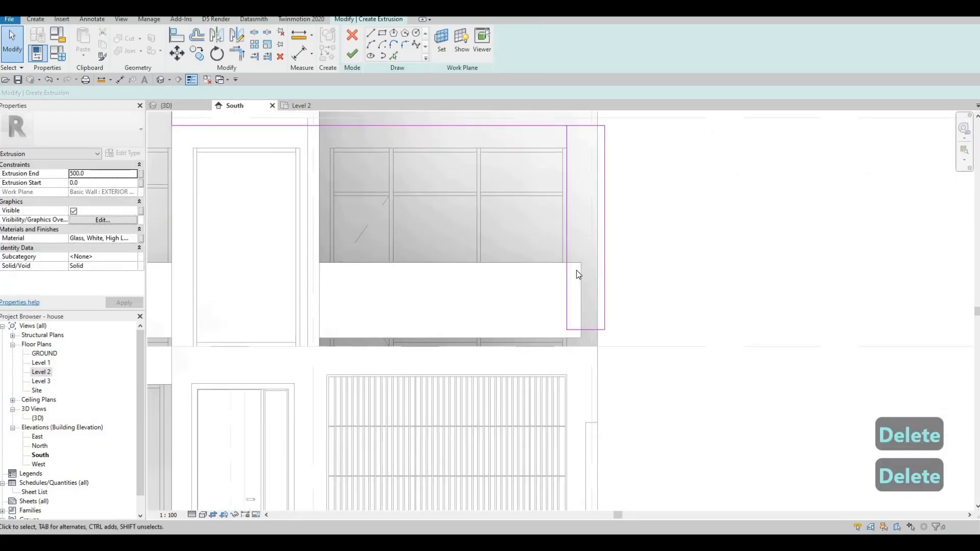
scroll(577, 274, "down", 1)
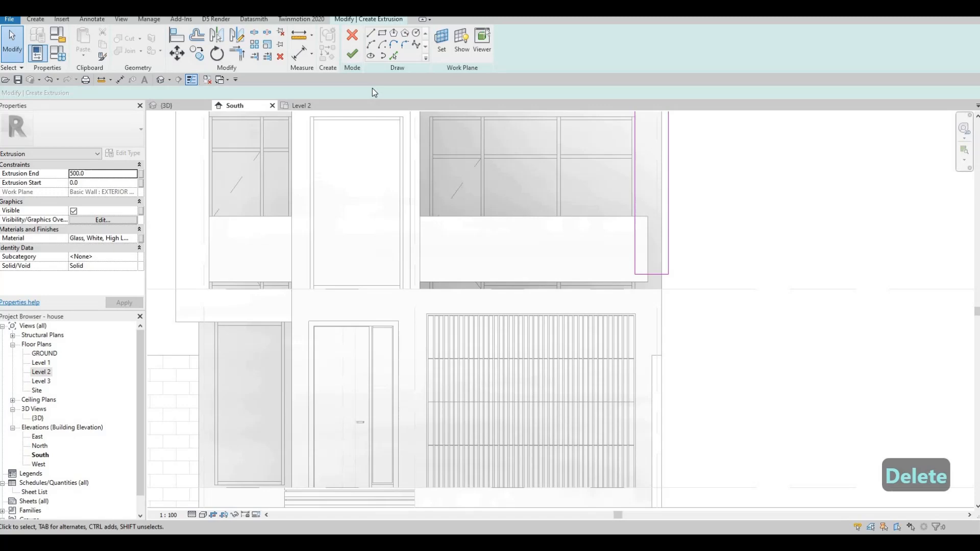
left_click(385, 32)
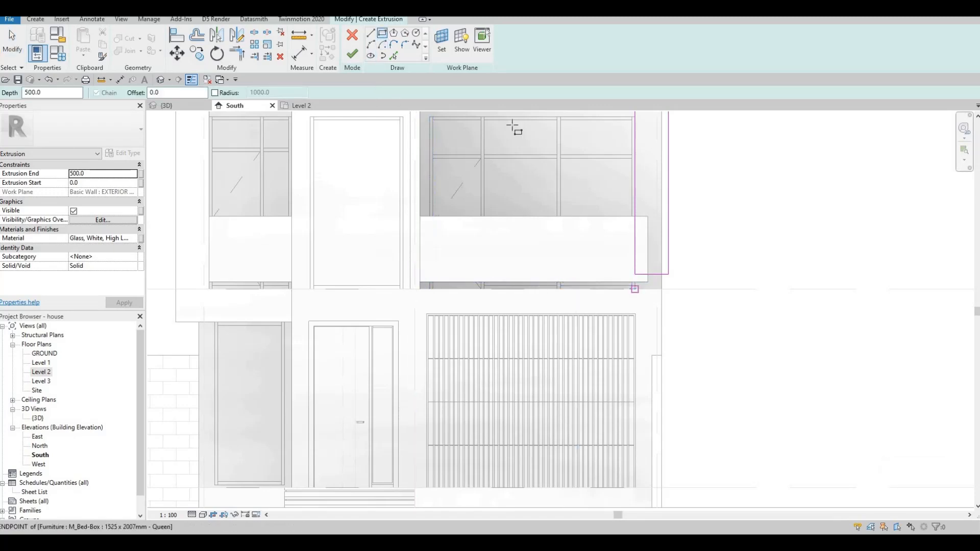
key("Escape")
key("Escape")
Step: Lower the vertical rectangle's bottom edge to the level line at the base of the wide balcony
left_click(653, 275)
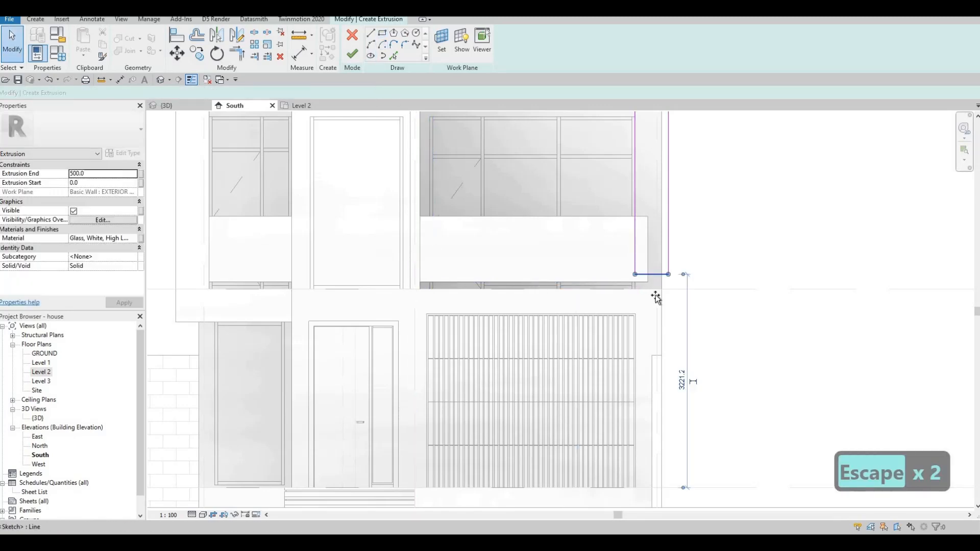
key("Escape")
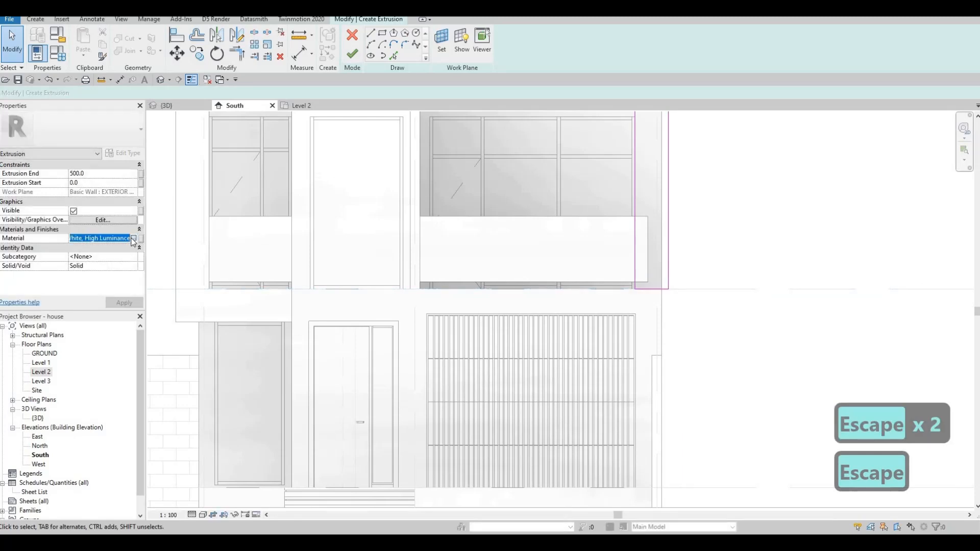
Step: Set the extrusion's material to Gypsum Wall Board
left_click(133, 239)
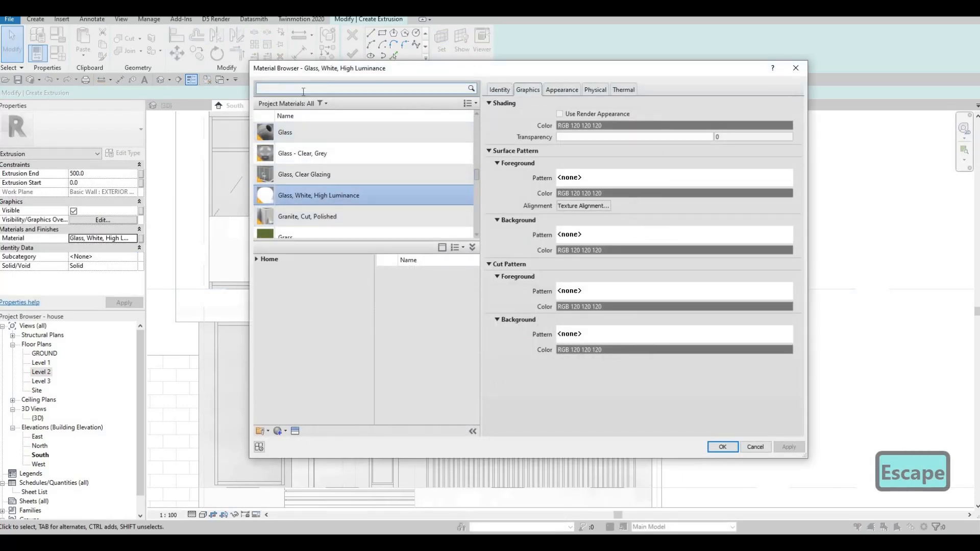
left_click(304, 89)
type("gy")
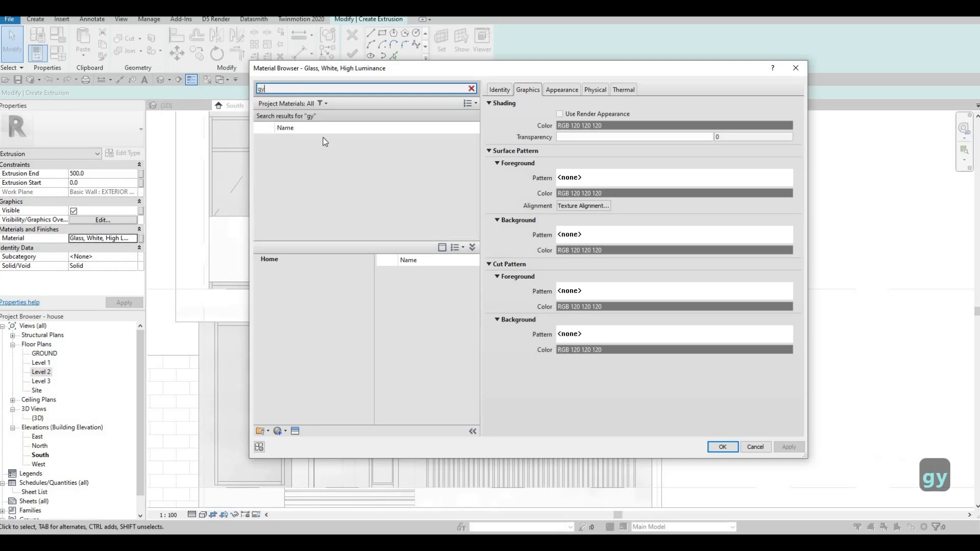
left_click(332, 145)
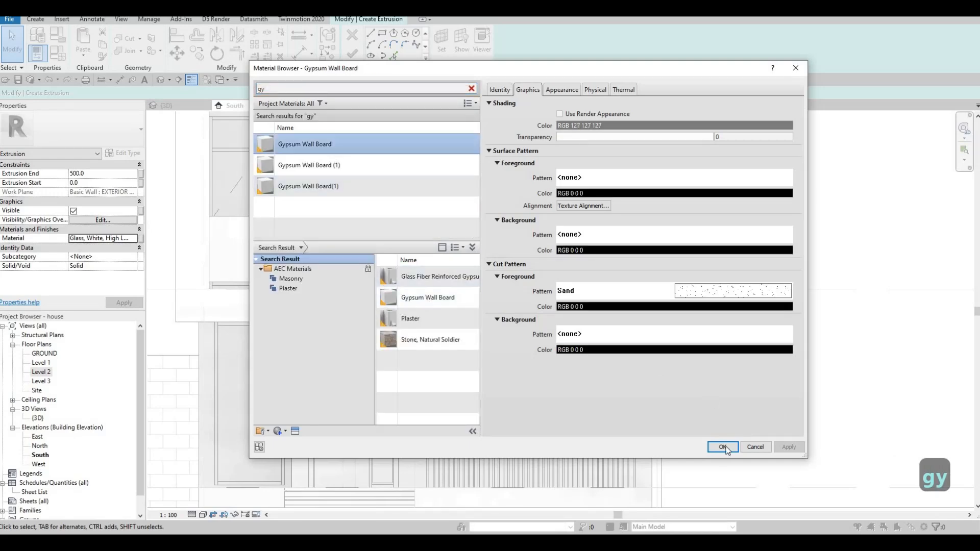
left_click(723, 448)
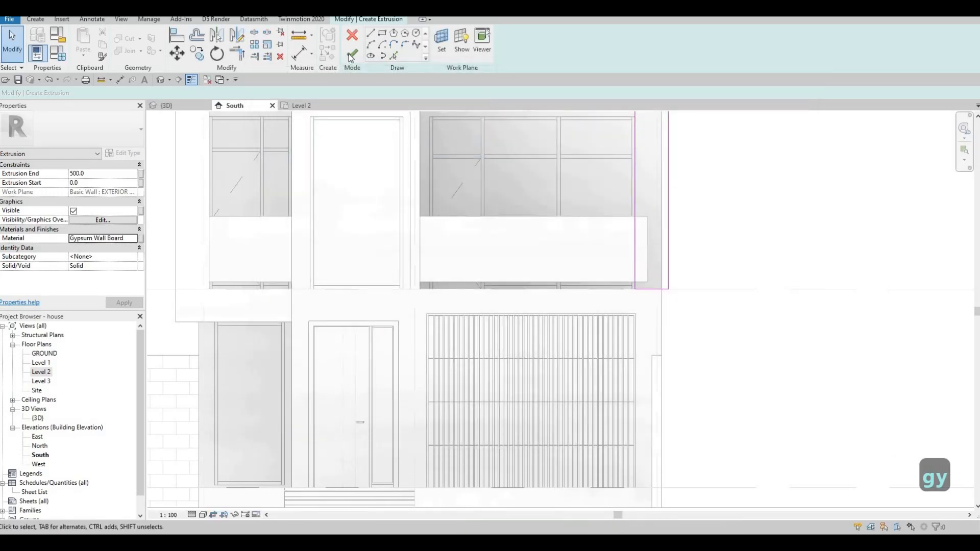
key("Escape")
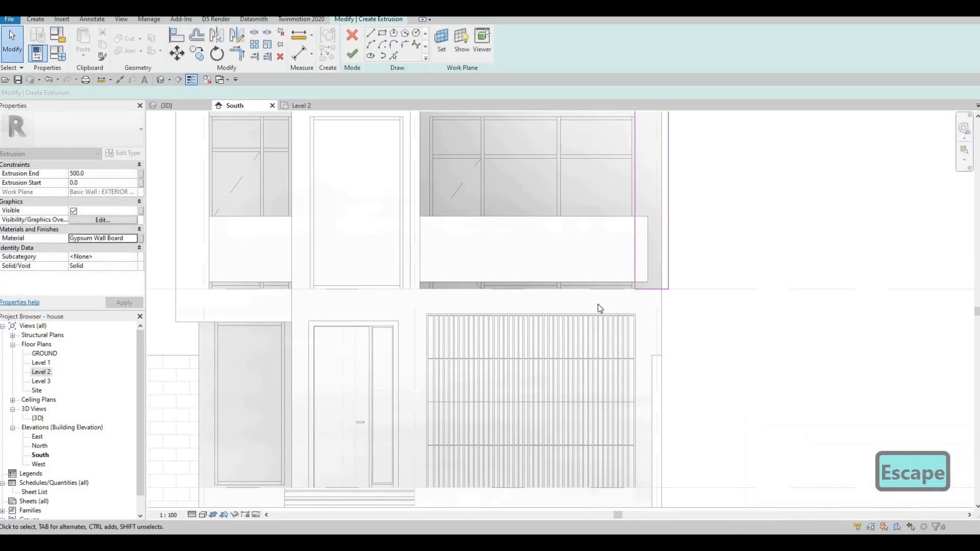
Step: Trim the inner and outer corners between the top band and the vertical leg into one closed outline, and finish the extrusion sketch
scroll(607, 293, "up", 2)
key("Escape")
key("Escape")
key("t")
key("r")
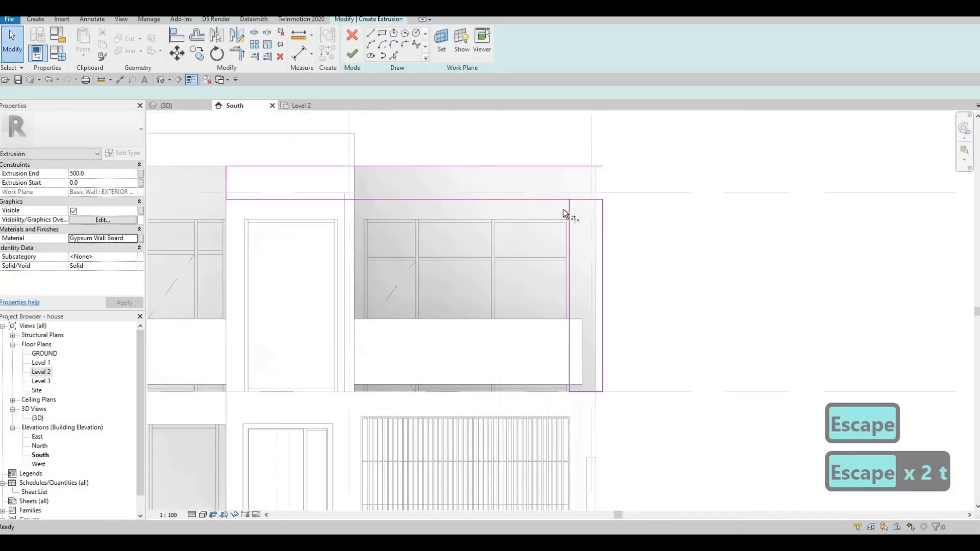
left_click(568, 211)
left_click(556, 200)
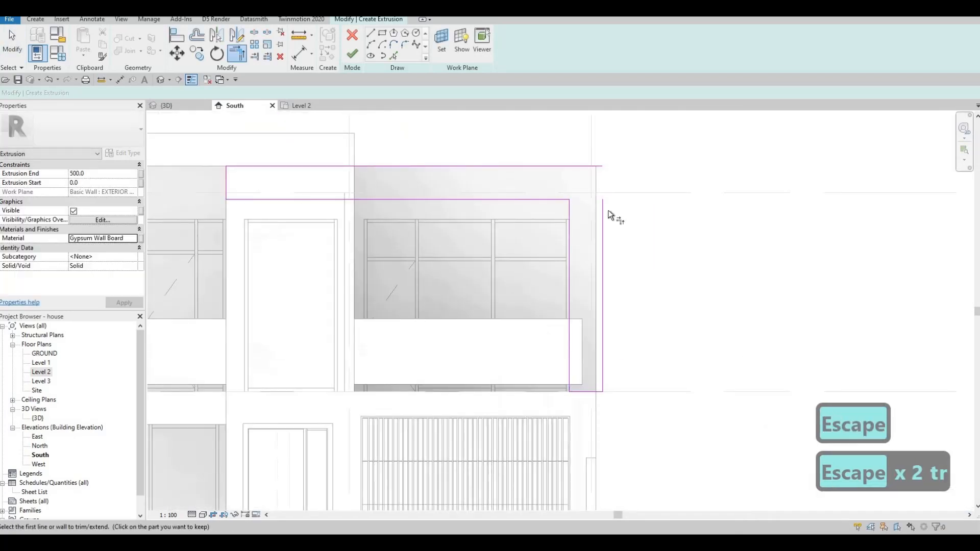
left_click(603, 211)
left_click(506, 166)
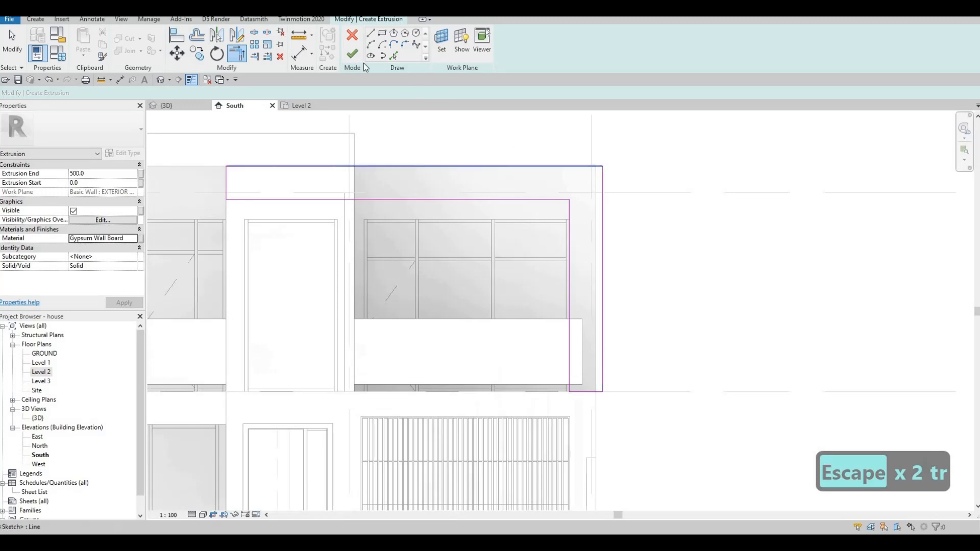
left_click(352, 54)
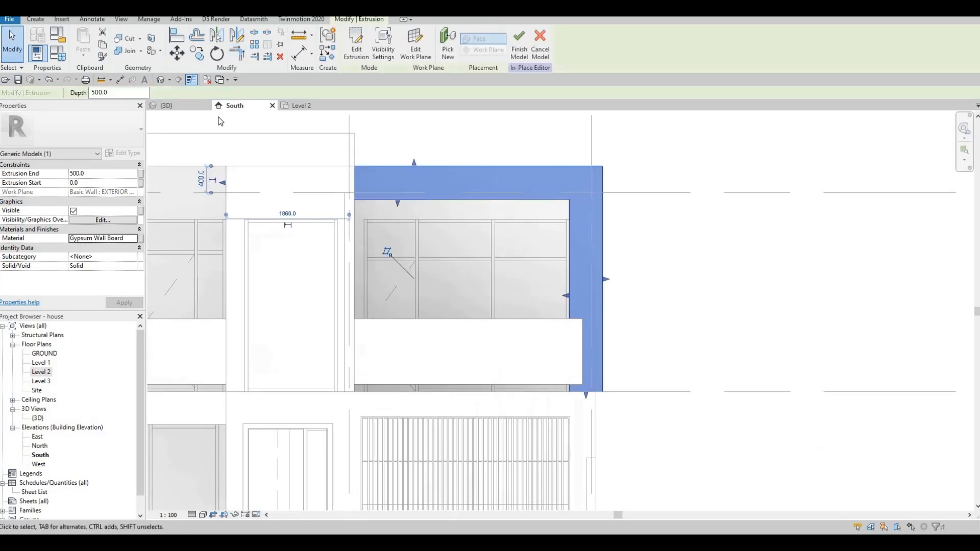
Step: In the 3D view, shorten the frame's top band so its inner end sits near the side of the projecting wall
left_click(171, 105)
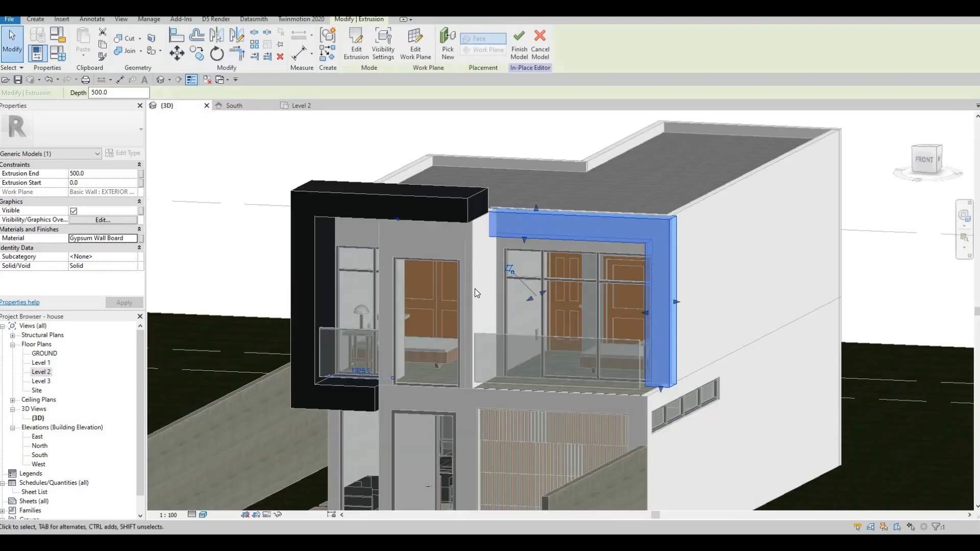
middle_click_drag(475, 293, 445, 217, "shift")
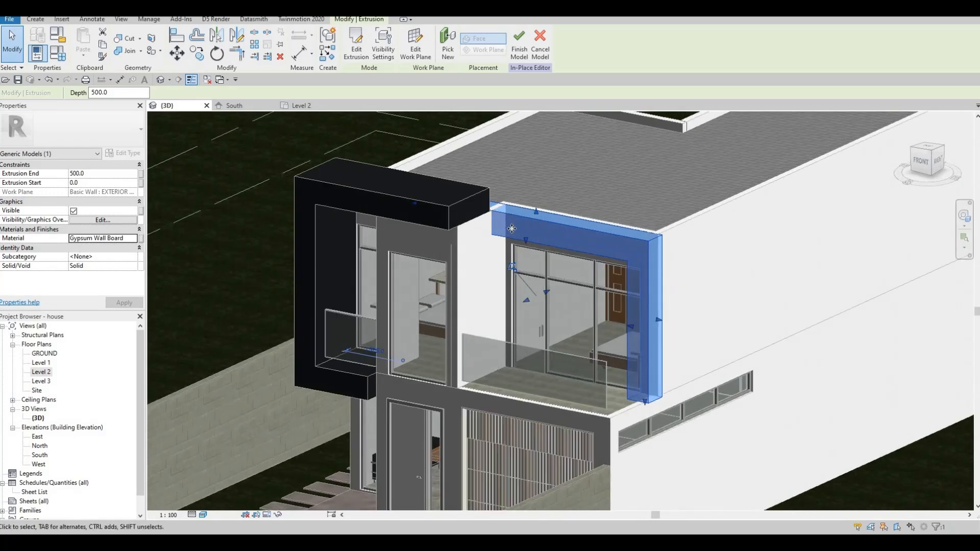
left_click_drag(413, 202, 503, 222)
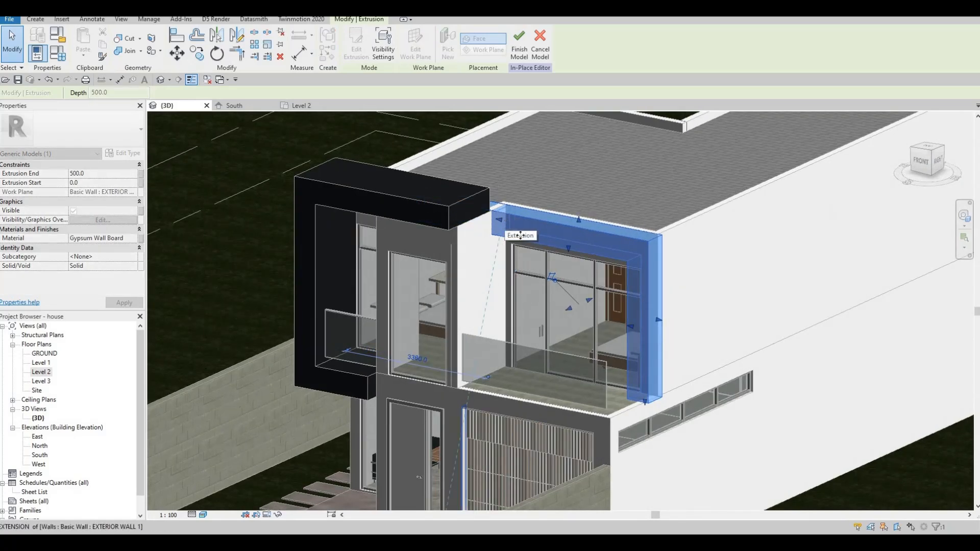
Step: Stretch the frame's front face out toward the front of the wide balcony, to an extrusion depth of 1754
left_click_drag(564, 275, 564, 276)
middle_click_drag(534, 315, 559, 310, "shift")
left_click_drag(559, 310, 510, 325)
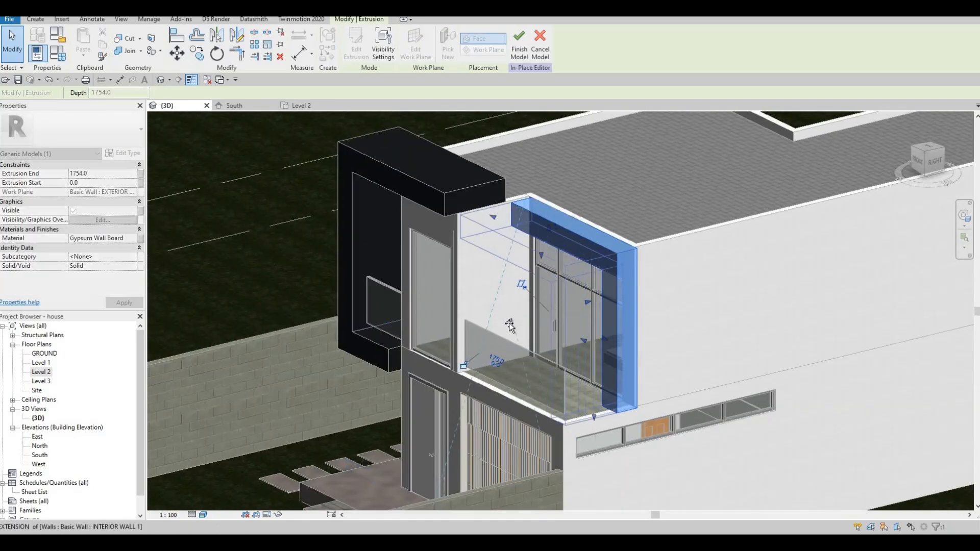
key("Escape")
key("Escape")
Step: Align the inner end of the frame's top band with the side face of the adjoining projecting wall
scroll(451, 270, "up", 2)
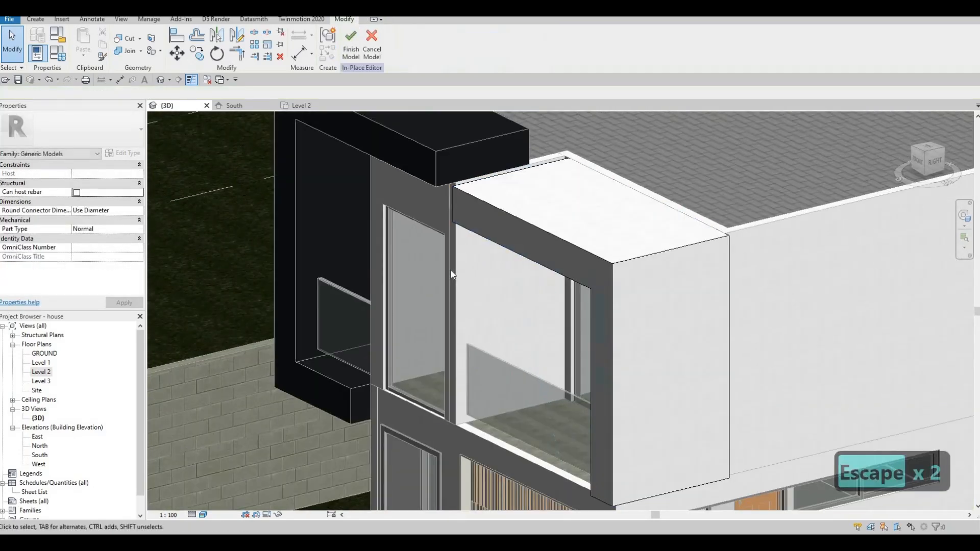
key("a")
key("l")
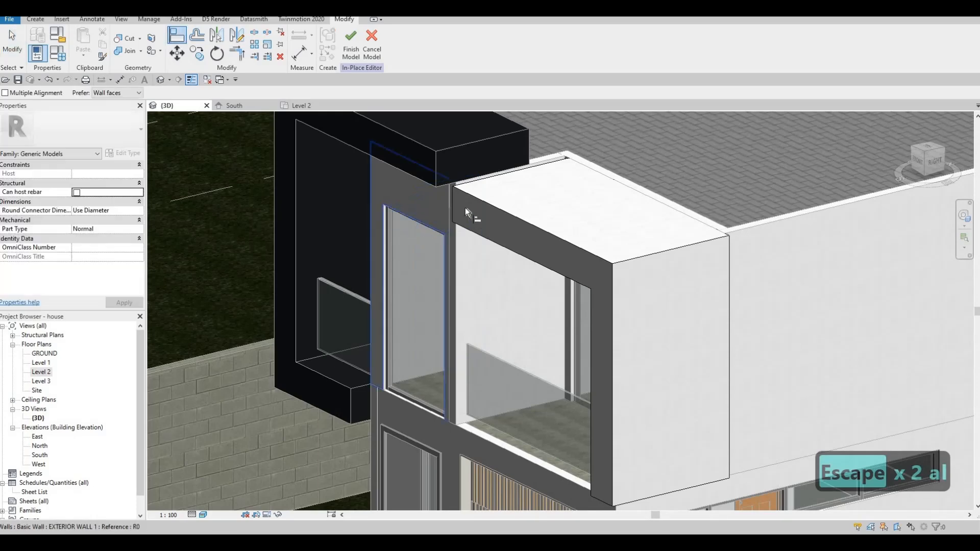
mouse_move(493, 245)
middle_mouse_down("shift")
mouse_move(498, 194)
mouse_move(458, 189)
middle_mouse_up("shift")
scroll(458, 193, "up", 3)
key("Escape")
key("Escape")
key("a")
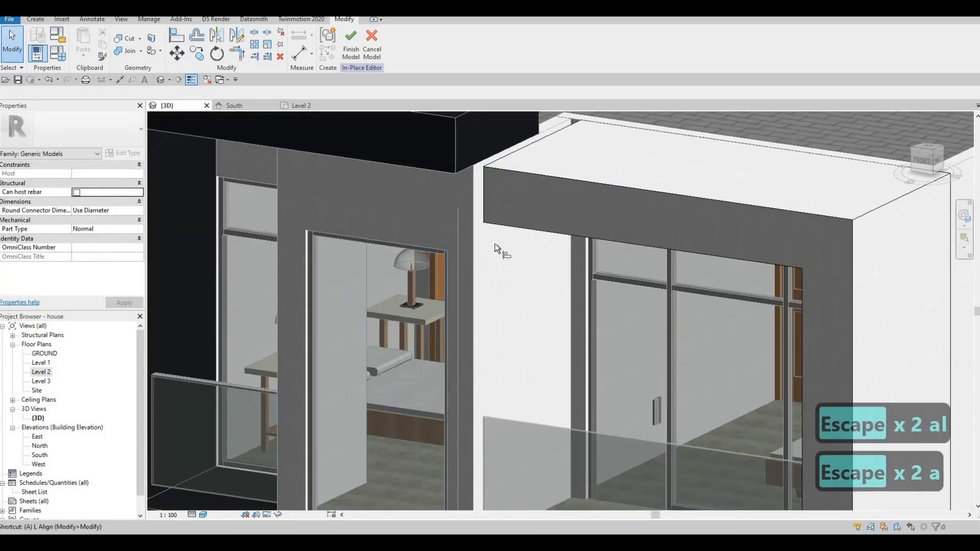
key("l")
left_click(483, 177)
left_click(488, 184)
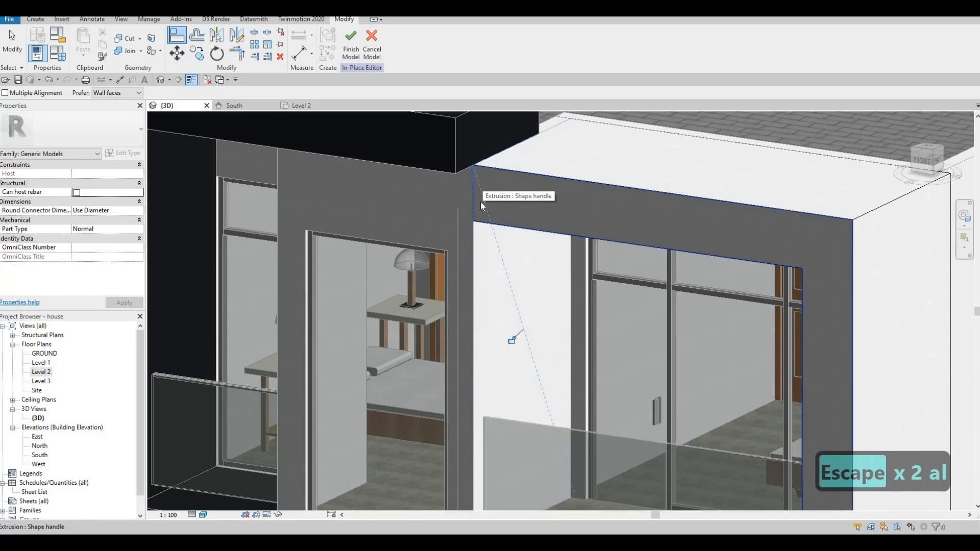
key("Escape")
key("Escape")
Step: Align the outer side face of the frame's vertical leg with the house's side wall below it
scroll(521, 249, "down", 3)
middle_click_drag(521, 249, 667, 360, "shift")
scroll(537, 258, "up", 3)
scroll(680, 280, "down", 4)
scroll(667, 360, "up", 2)
key("Escape")
key("Escape")
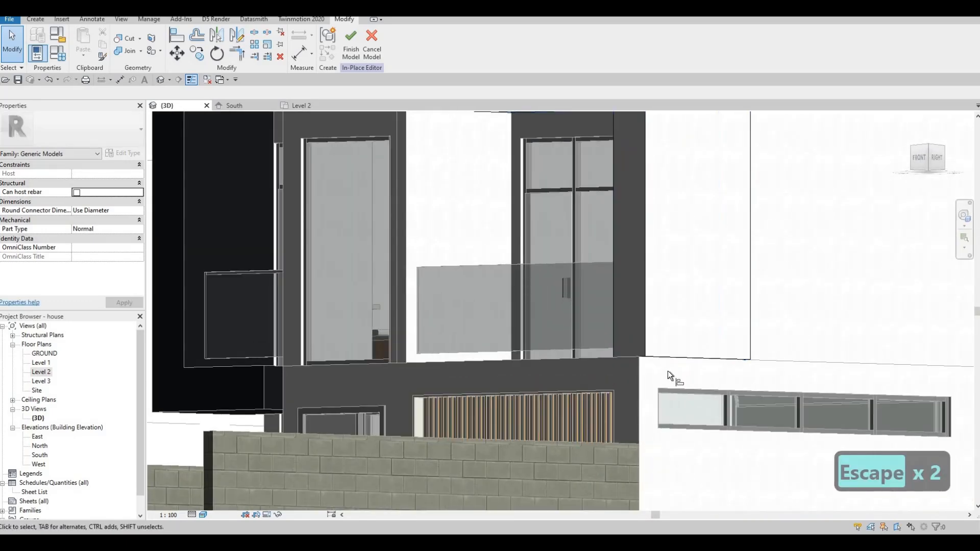
key("a")
key("l")
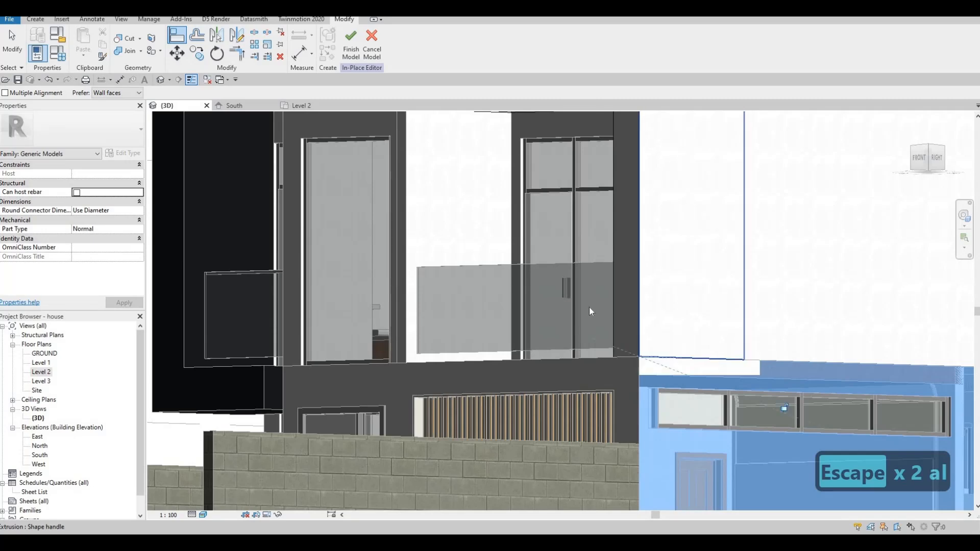
key("Escape")
key("Escape")
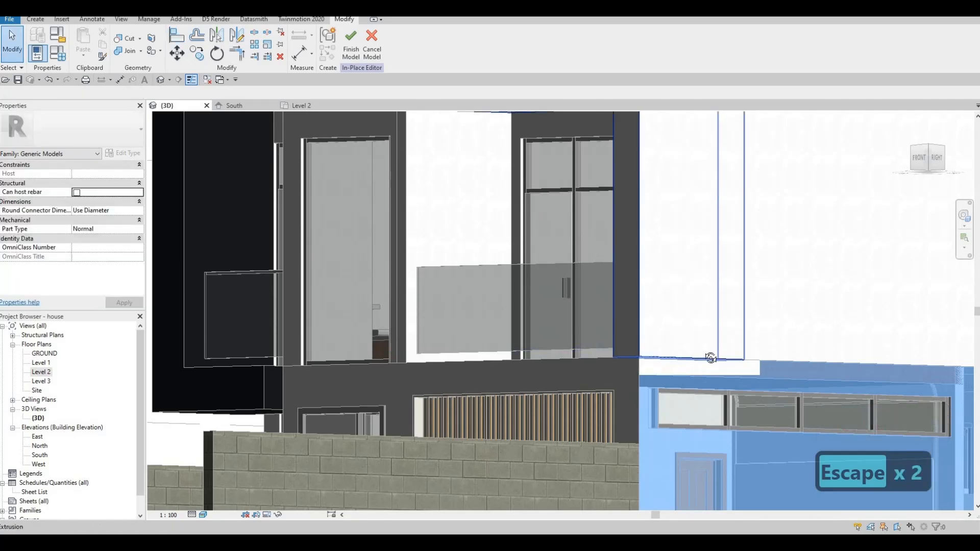
Step: Edit the frame's extrusion sketch in the South elevation and set the vertical leg's width to 500
scroll(711, 357, "down", 1)
middle_click_drag(711, 357, 685, 365, "shift")
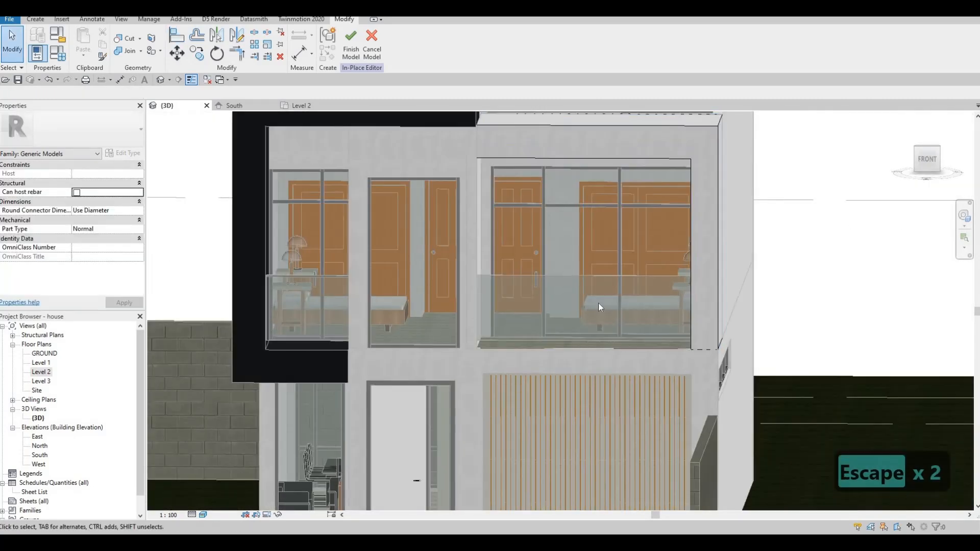
middle_click_drag(471, 316, 382, 163, "shift")
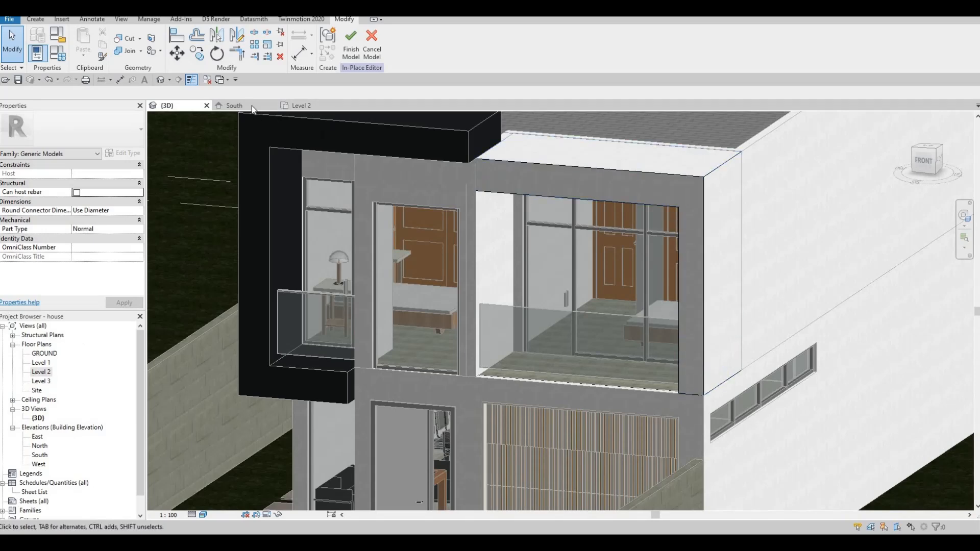
key("ctrl+Tab")
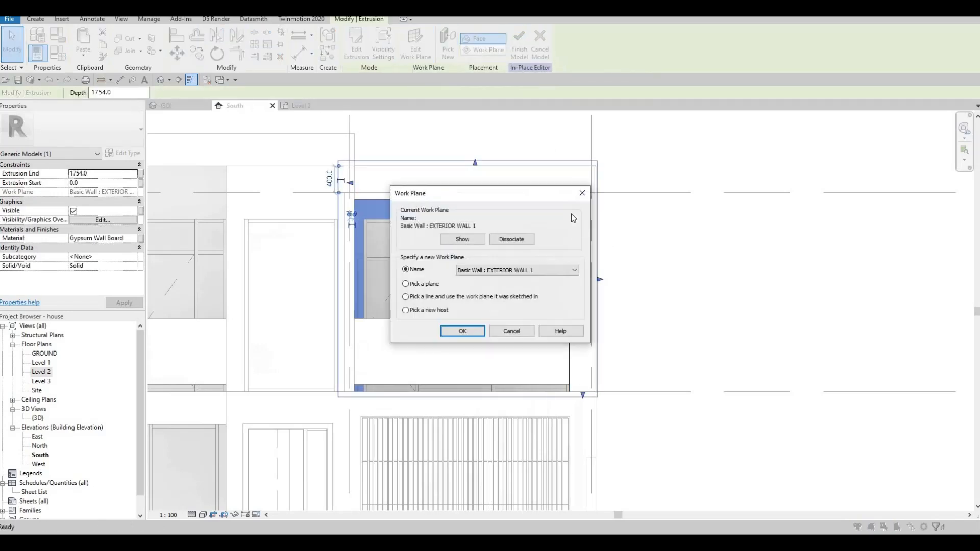
key("Escape")
key("Escape")
left_click(521, 177)
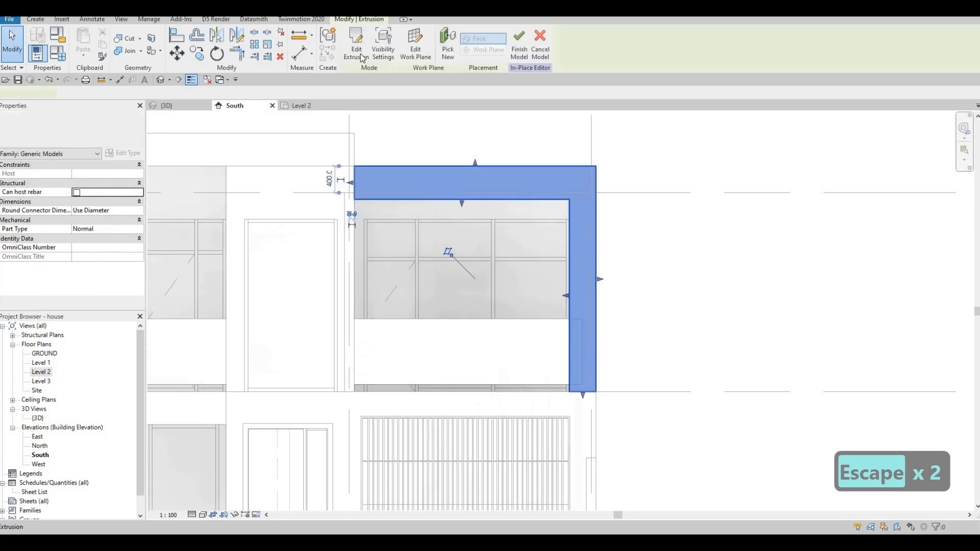
double_click(521, 177)
left_click(568, 219)
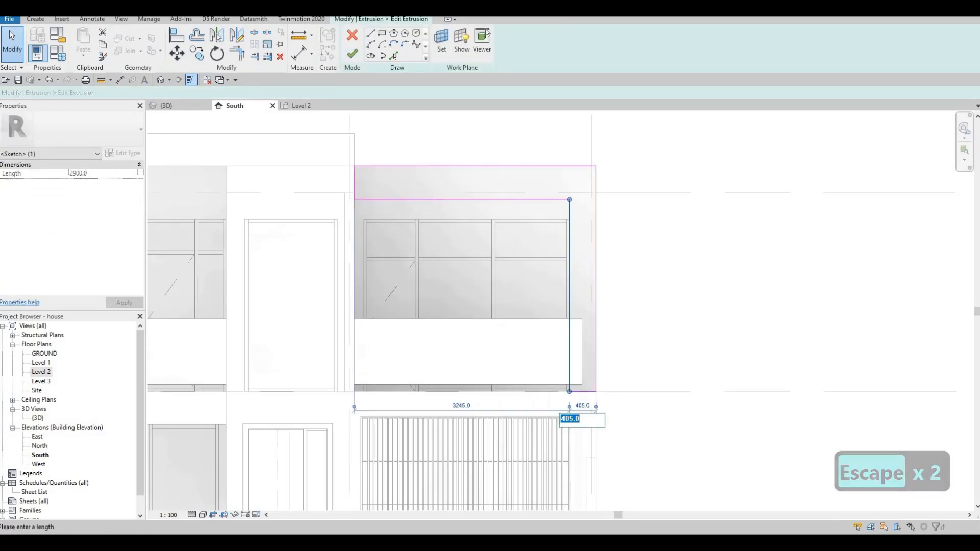
type("500")
key("Return")
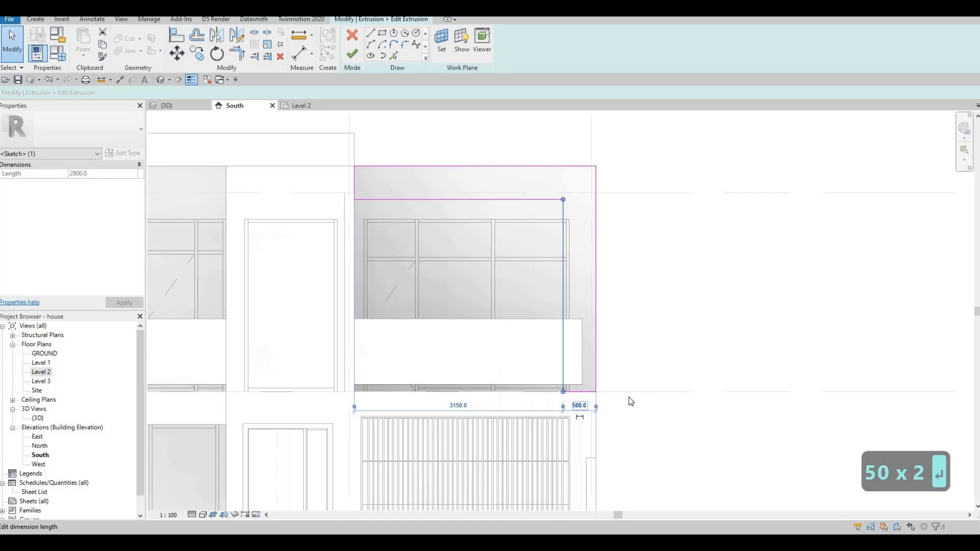
Step: Finish the extrusion sketch edit and complete the in-place model of the wide balcony's frame
left_click(352, 53)
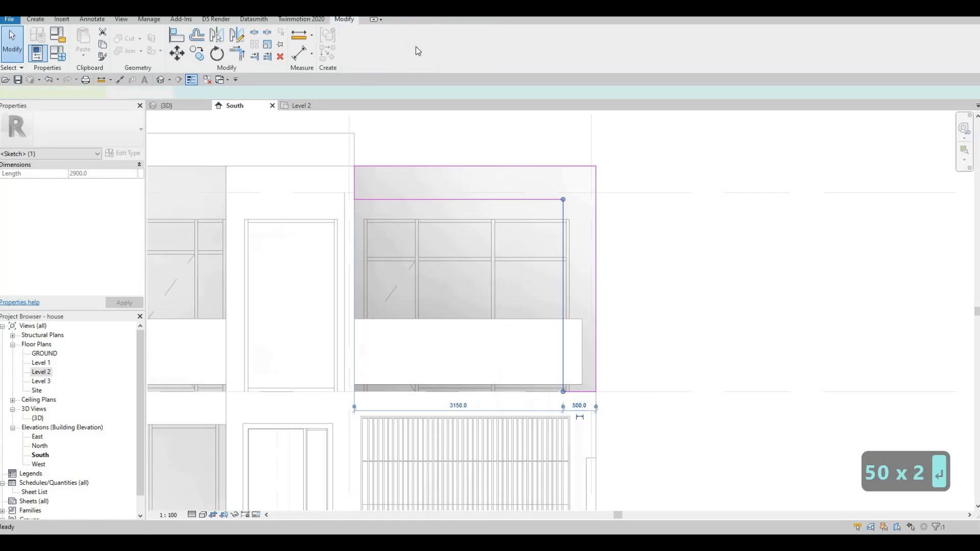
left_click(519, 45)
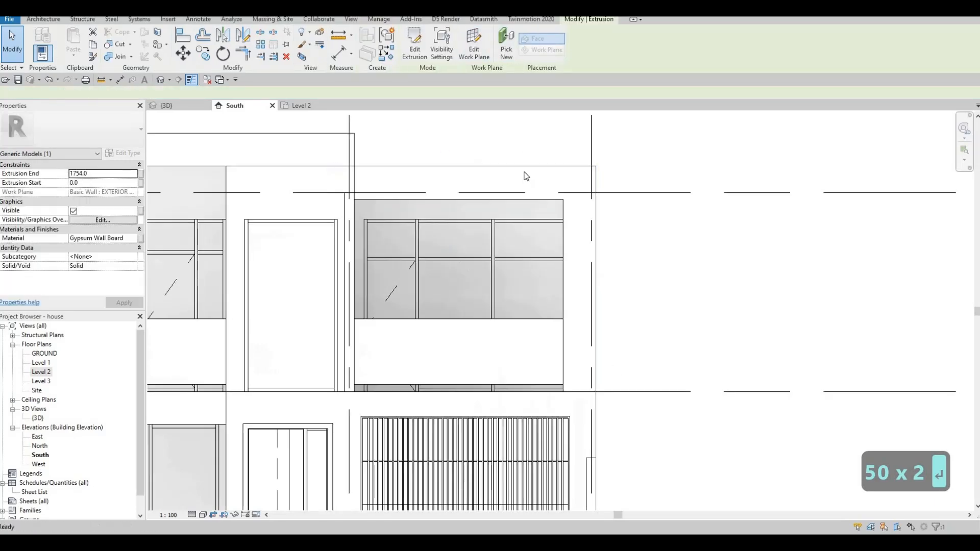
scroll(526, 172, "up", 2)
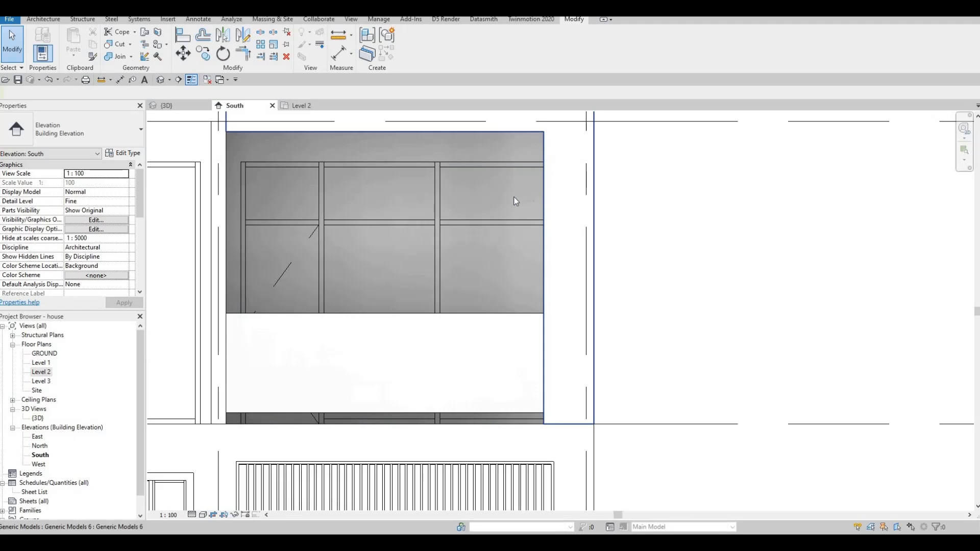
Step: Shorten the wide balcony's window curtain wall to about 3005 long so its end meets the inner edge of the frame's vertical leg
left_click(557, 297)
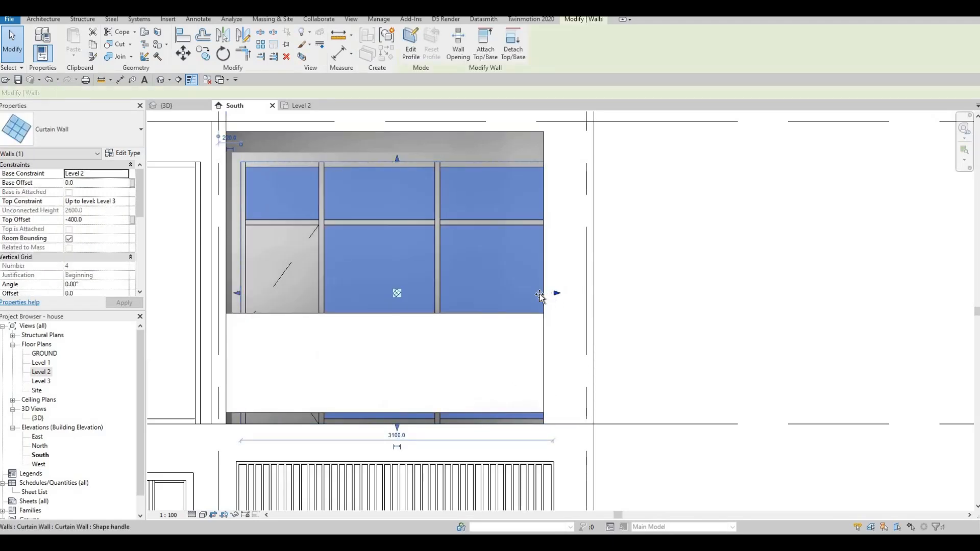
left_click_drag(541, 296, 542, 298)
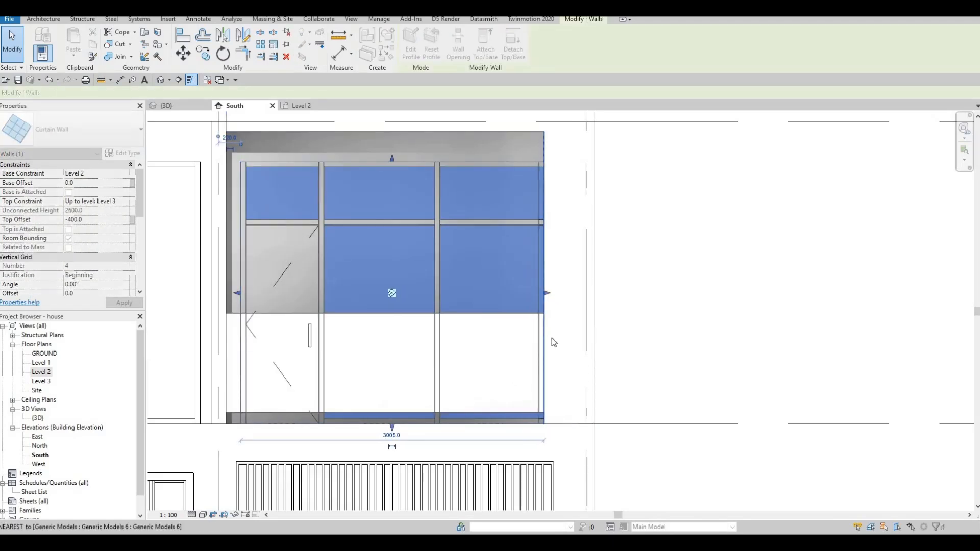
middle_click_drag(514, 320, 531, 286)
key("Escape")
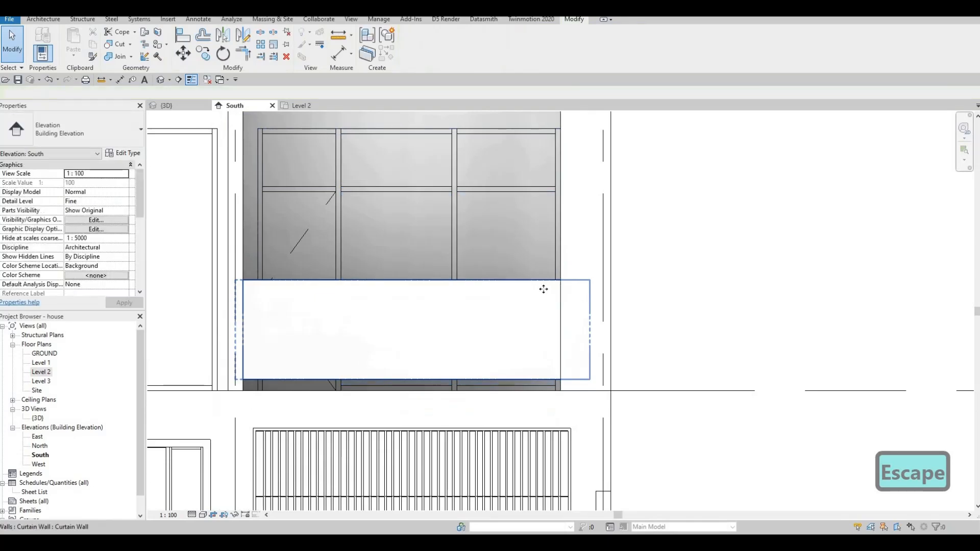
Step: Shorten the wide balcony's glass railing to the frame's inner edge and add a 30mm Square rectangular mullion along its top
left_click(544, 289)
left_click_drag(592, 325, 564, 330)
key("Escape")
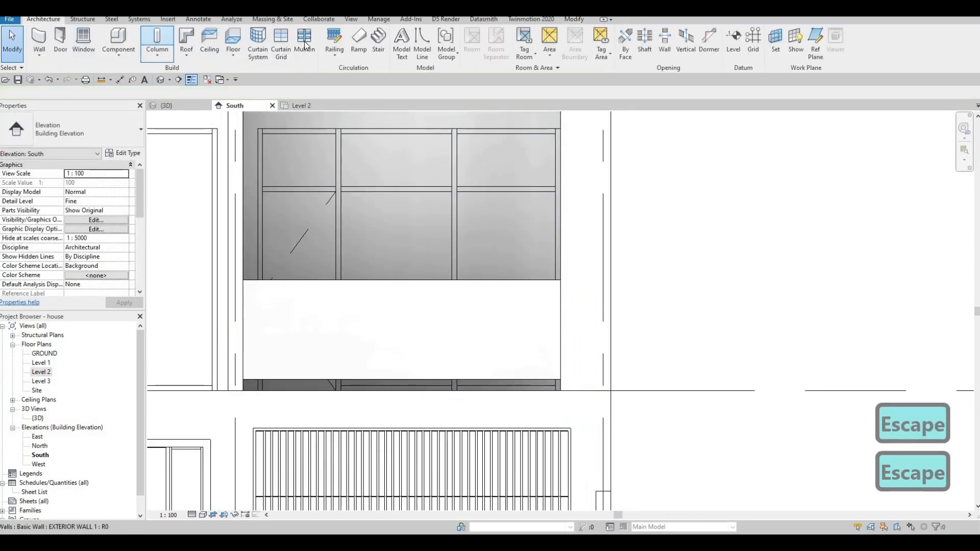
left_click(304, 44)
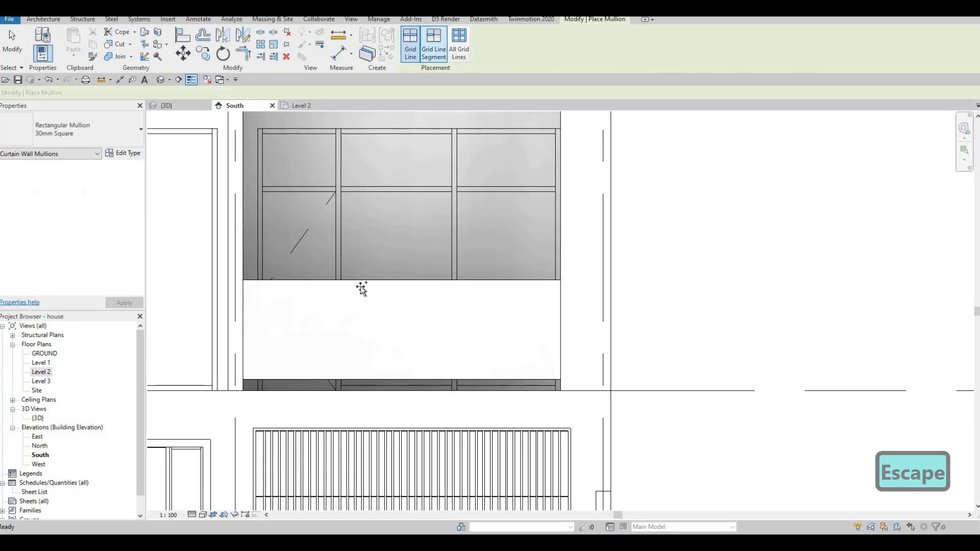
key("Escape")
Step: Examine the wide balcony's frame, glazing and railing from several angles in the South elevation and the 3D view
middle_click_drag(363, 359, 527, 328)
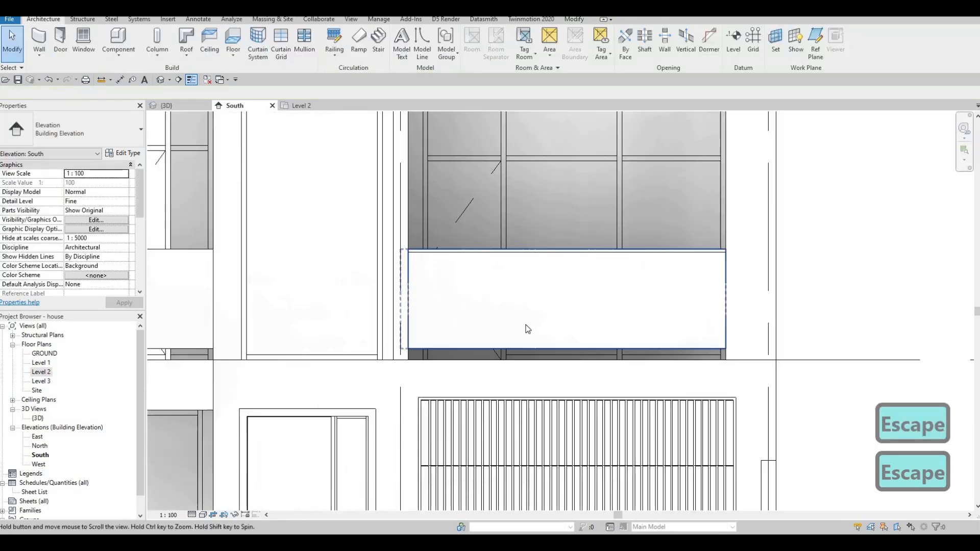
scroll(574, 303, "down", 1)
scroll(327, 281, "down", 1)
scroll(319, 281, "up", 2)
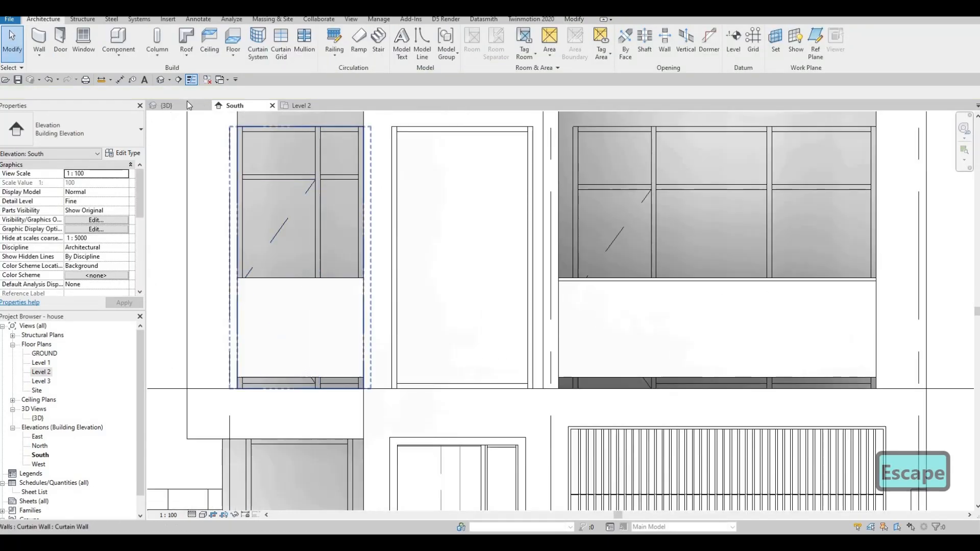
key("Escape")
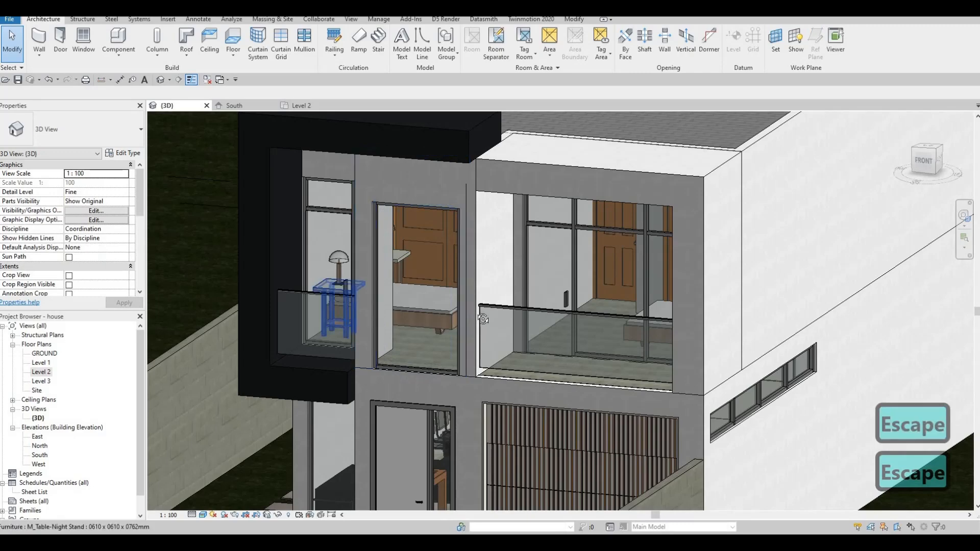
middle_click_drag(480, 314, 588, 303, "shift")
scroll(540, 297, "down", 2)
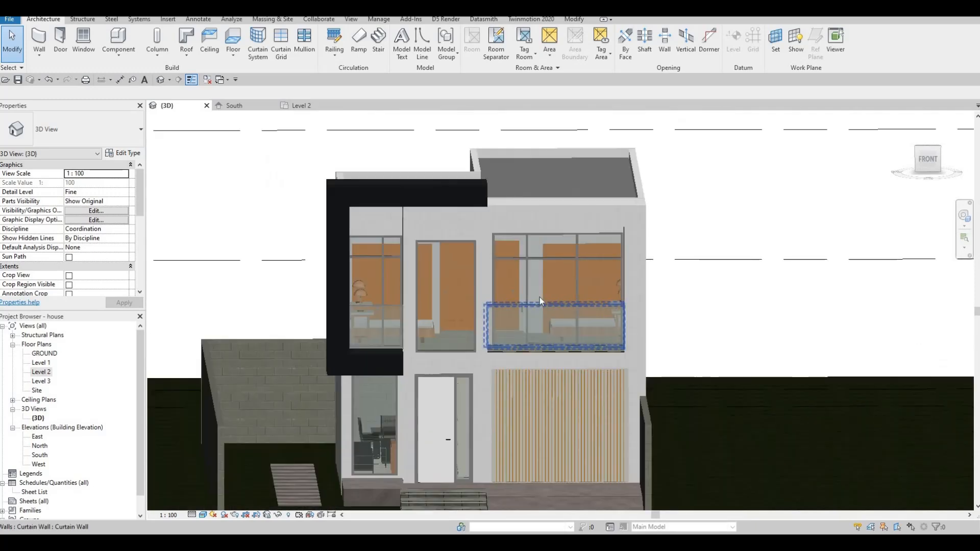
middle_click_drag(547, 235, 440, 228, "shift")
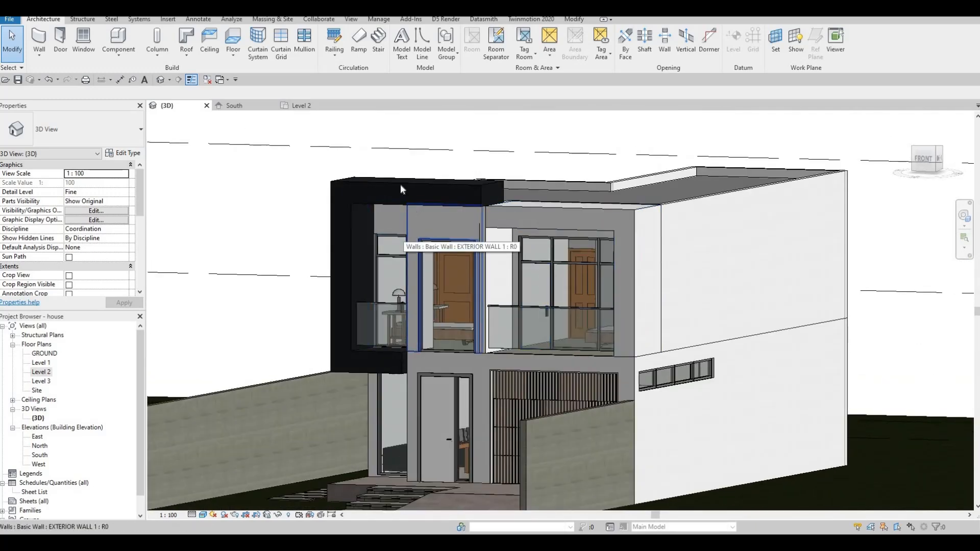
middle_click_drag(403, 234, 251, 154, "shift")
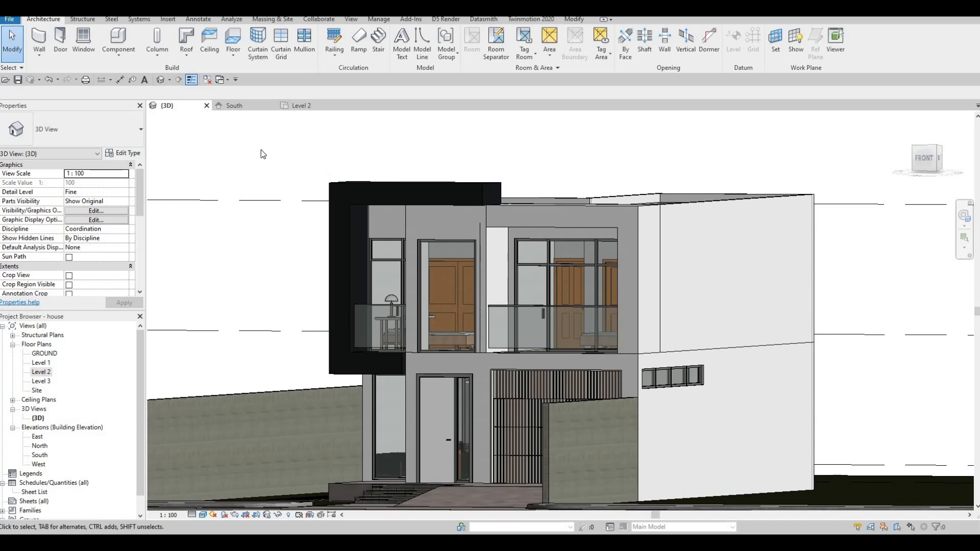
Step: Edit the wide balcony's frame in place and start a new extrusion in the South elevation, picking the exterior wall face as work plane
left_click(480, 217)
left_click(413, 51)
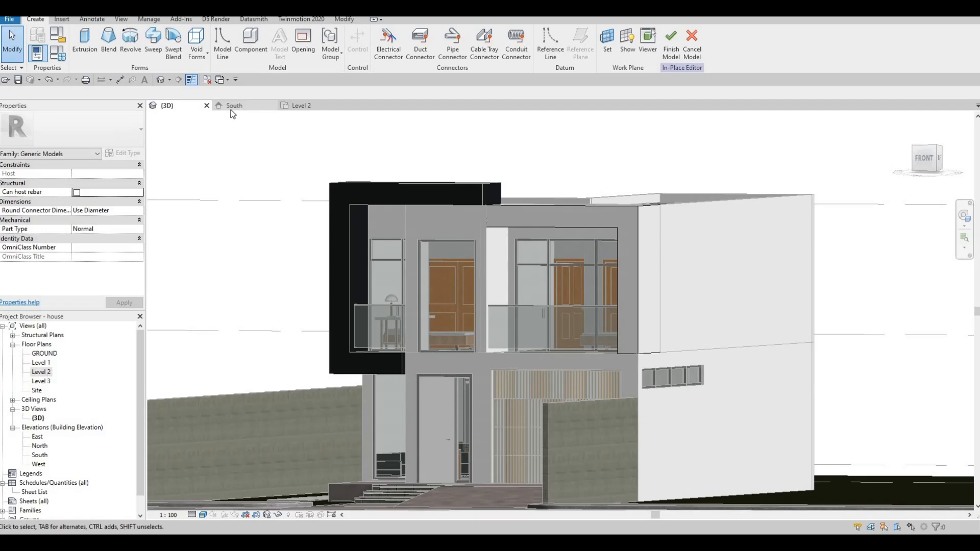
left_click(275, 108)
scroll(336, 262, "down", 2)
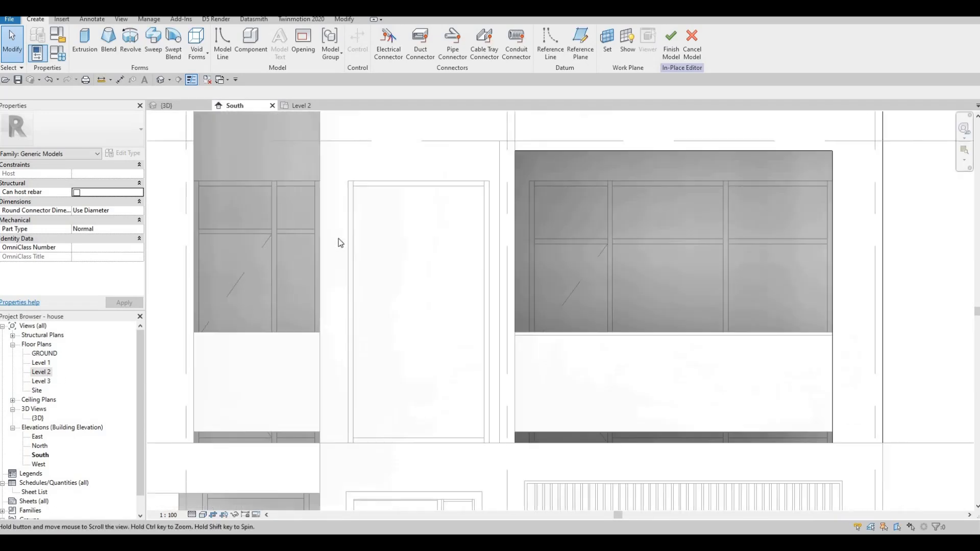
left_click(86, 41)
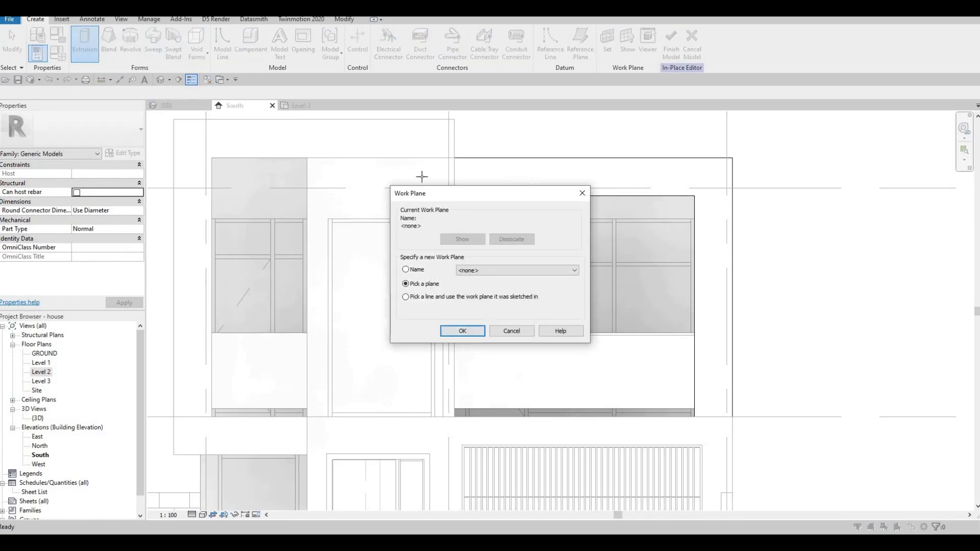
key("Return")
left_click(400, 178)
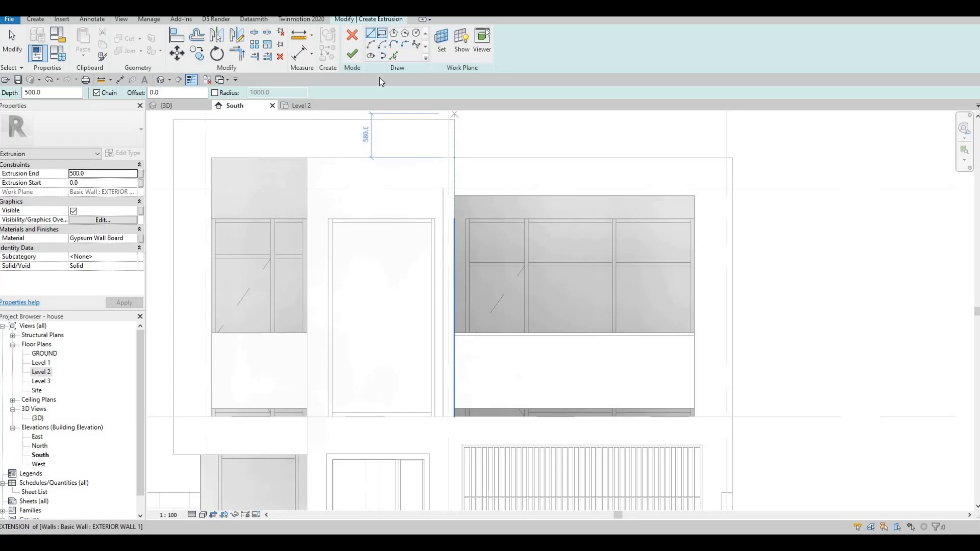
Step: Sketch the top band as a rectangle 5085 by 500 and pick the upper leg's inner and outer edges as sketch lines
left_click(695, 197)
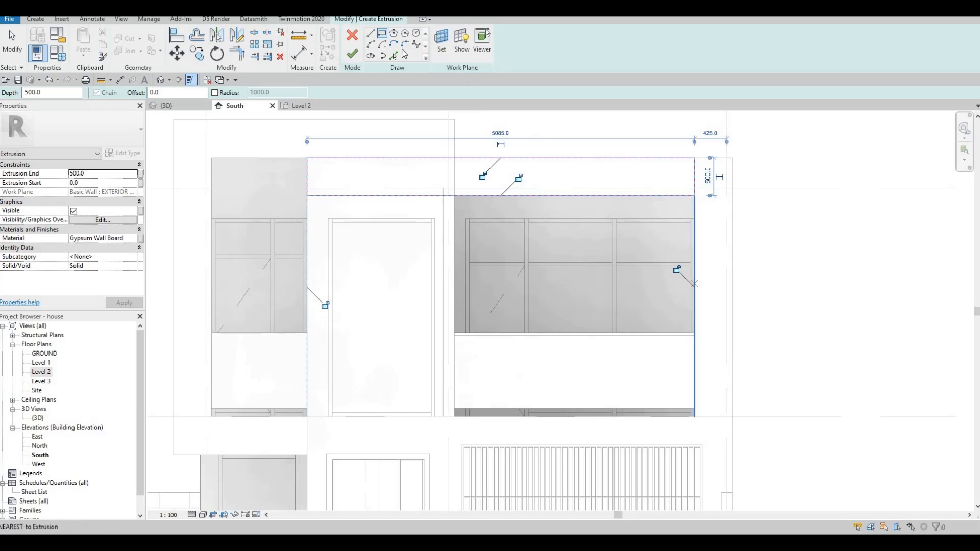
key("Escape")
key("p")
key("l")
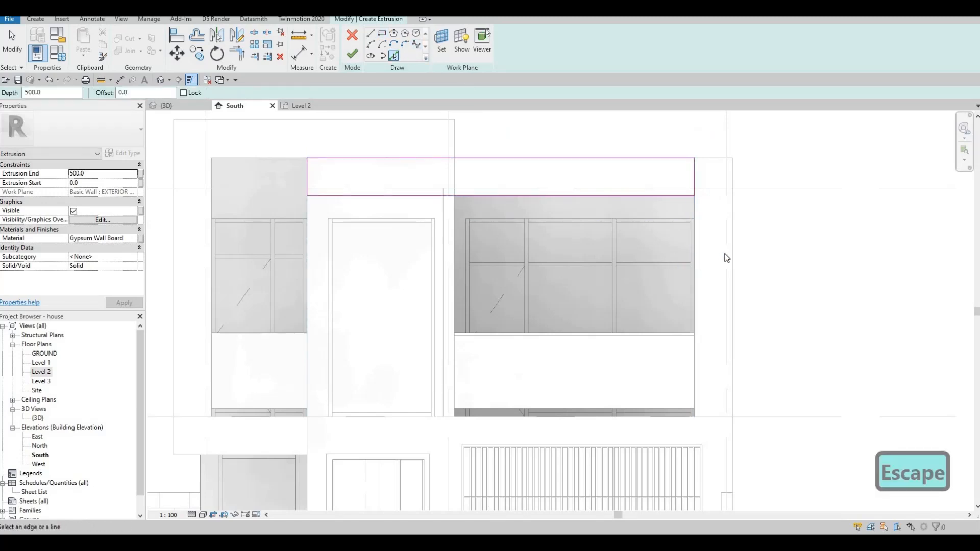
middle_click_drag(747, 307, 778, 234)
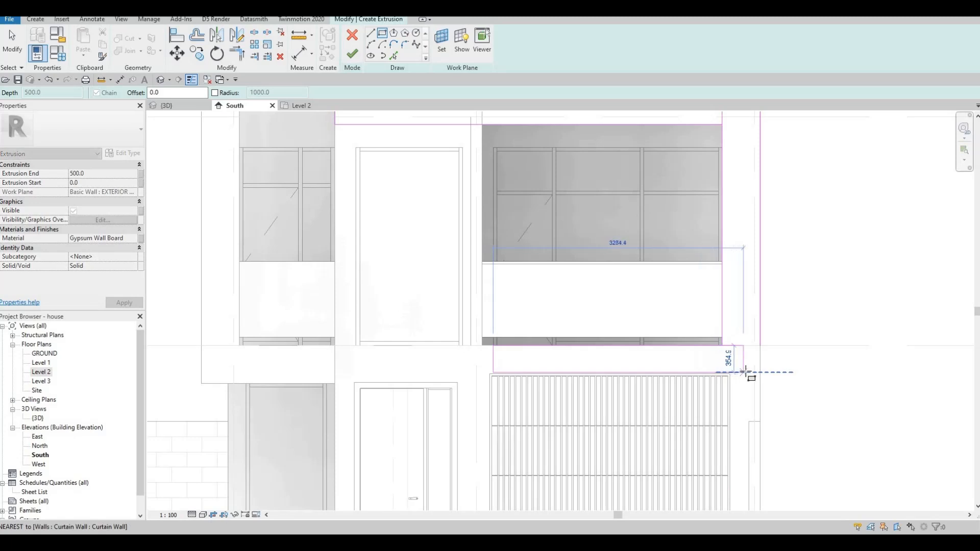
Step: Sketch a rectangle about 355 high for the lower band between the wide balcony's base and the garage door
left_click(715, 375)
middle_click_drag(498, 370, 489, 252)
key("Escape")
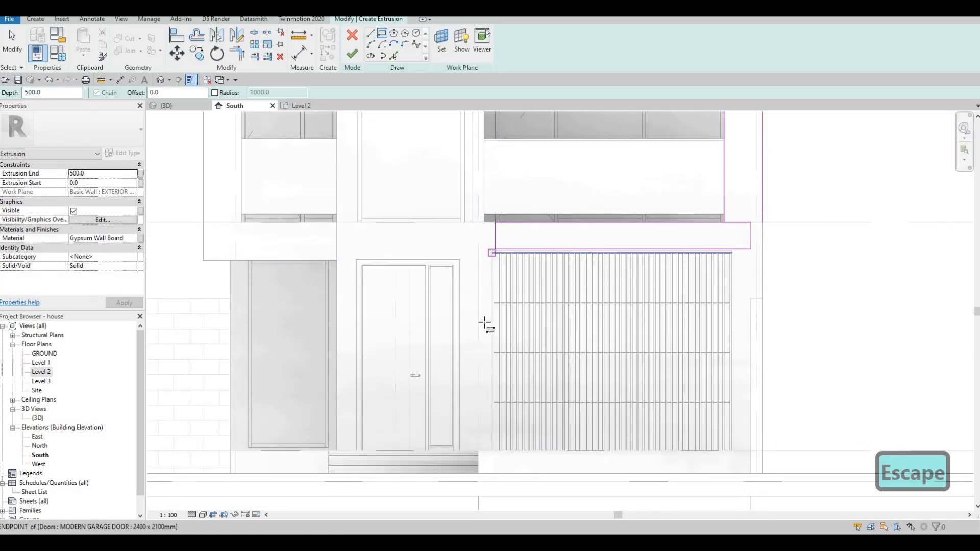
Step: Sketch a rectangle about 424 wide and 2625 high for the leg between the entrance door and the garage door
left_click(492, 253)
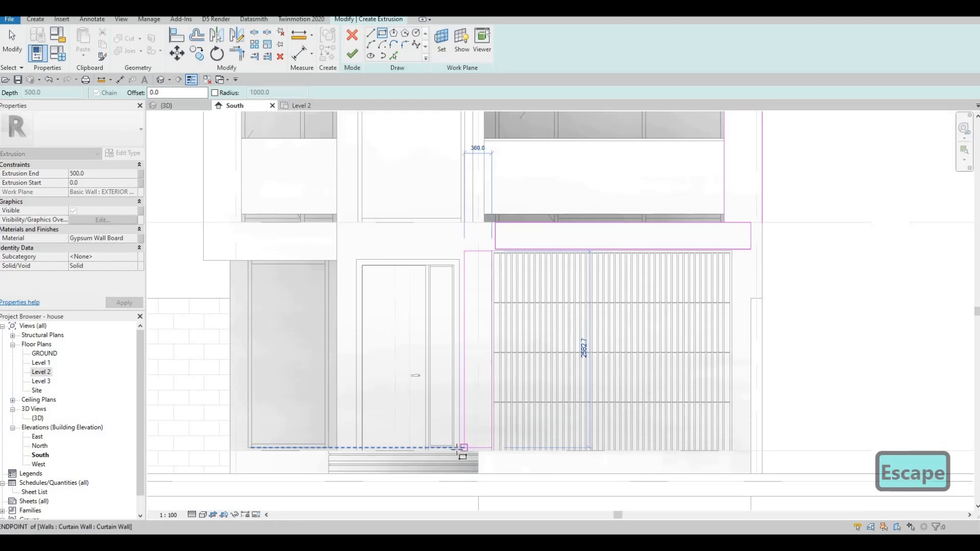
left_click(486, 276)
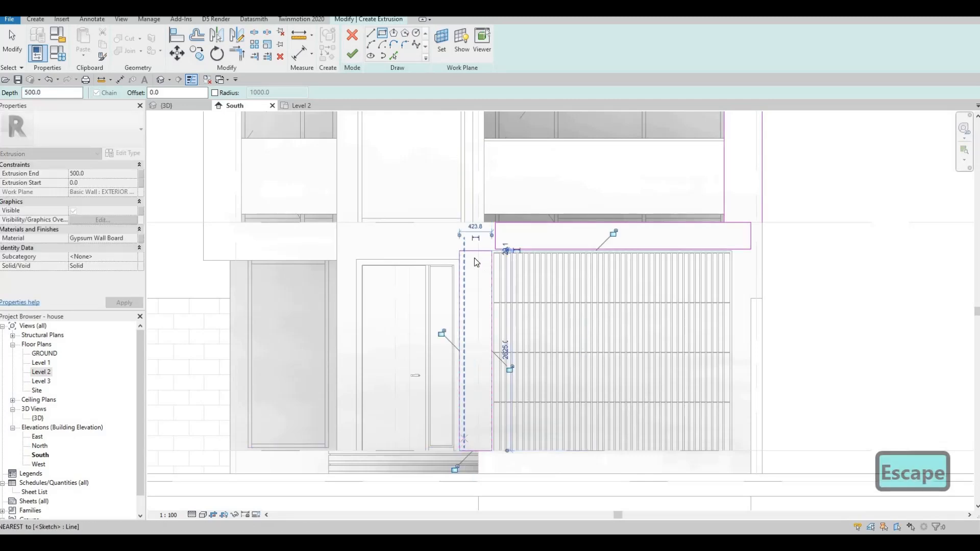
key("Escape")
key("Escape")
key("Escape")
Step: Align the lower band's bottom edge with the top of the leg beside the garage door
scroll(454, 268, "up", 2)
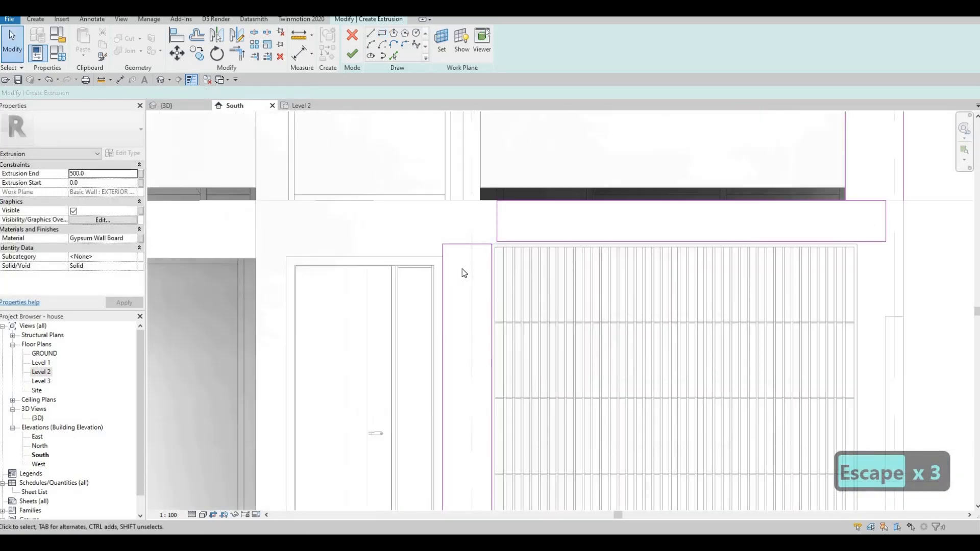
scroll(488, 265, "down", 1)
scroll(509, 256, "up", 1)
key("Escape")
key("Escape")
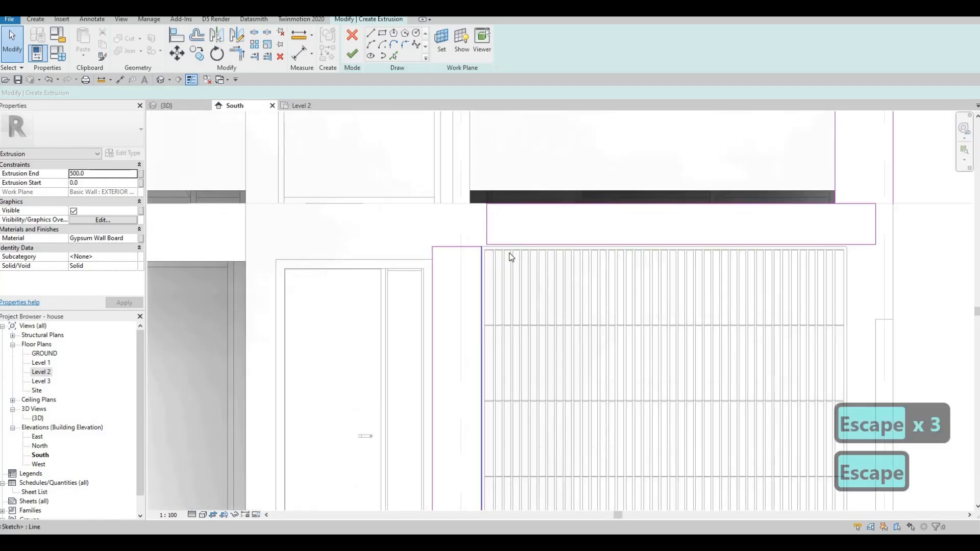
scroll(511, 256, "up", 1)
key("a")
key("l")
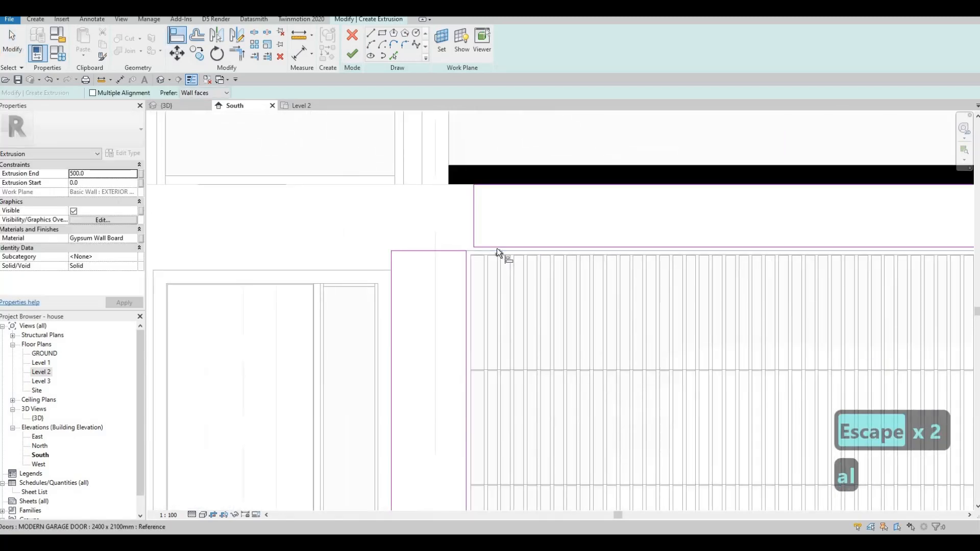
key("Escape")
key("Escape")
key("Escape")
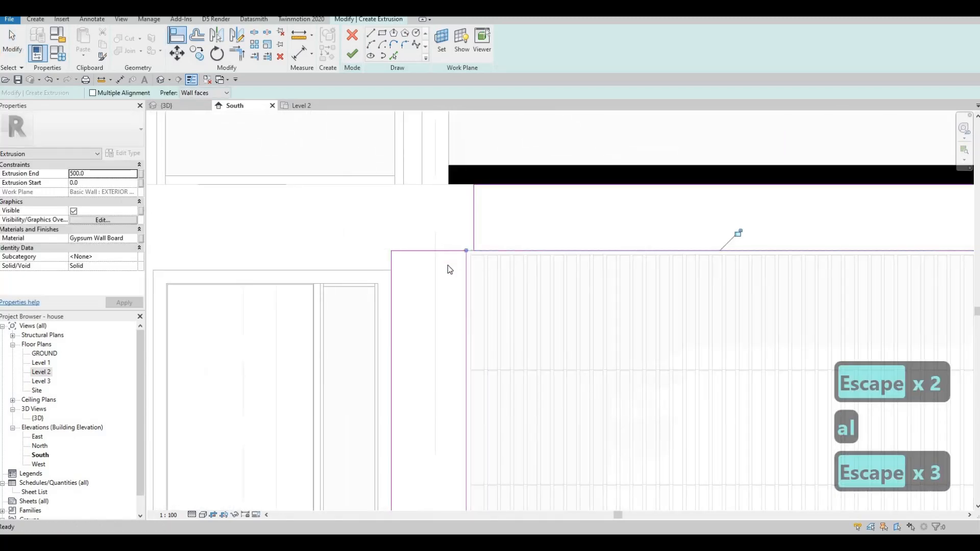
Step: Trim and extend the lower band's top and bottom edges to corners with the entrance-side leg's outer and inner edges
key("t")
key("r")
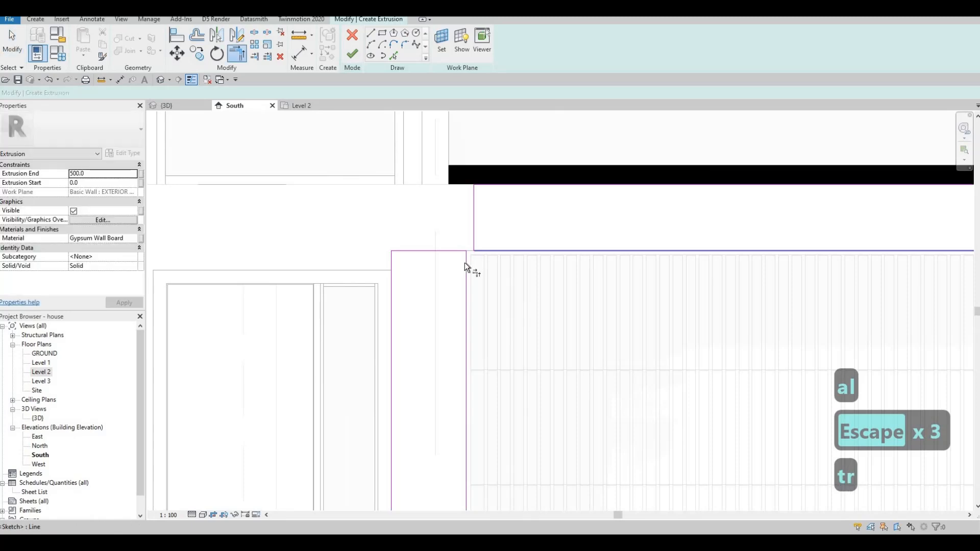
left_click(480, 185)
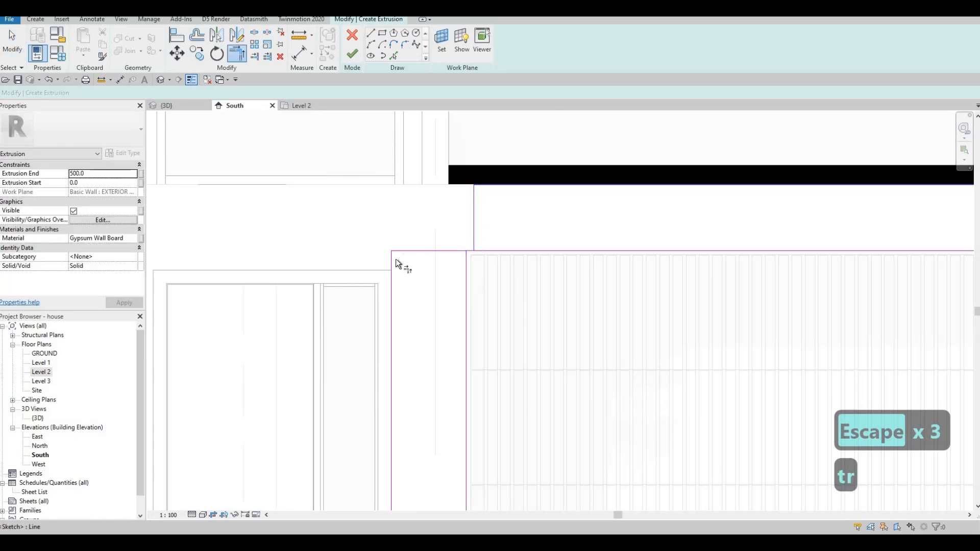
left_click(424, 255)
key("Escape")
key("Escape")
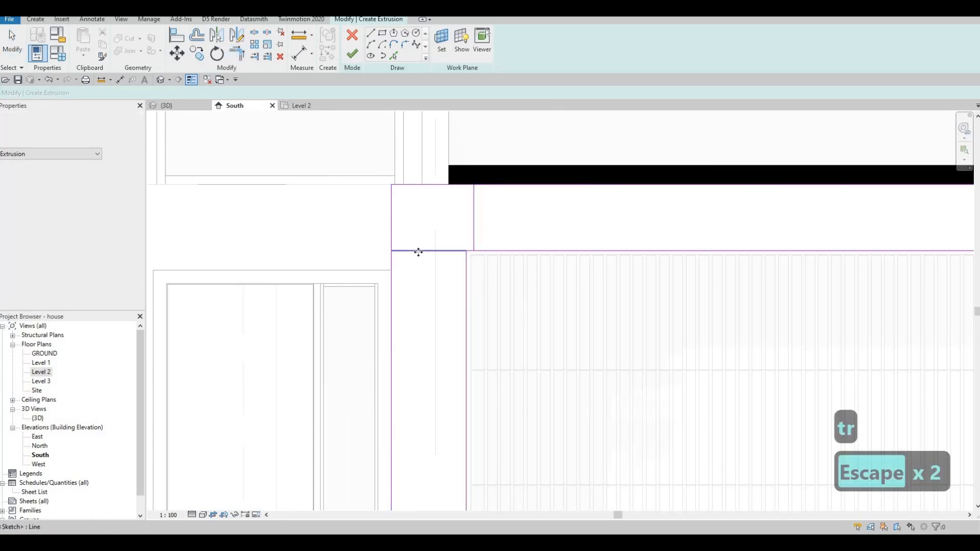
Step: Delete the leftover top edge of the entrance-side leg and the adjacent end edge of the lower band
left_click(462, 250)
key("Delete")
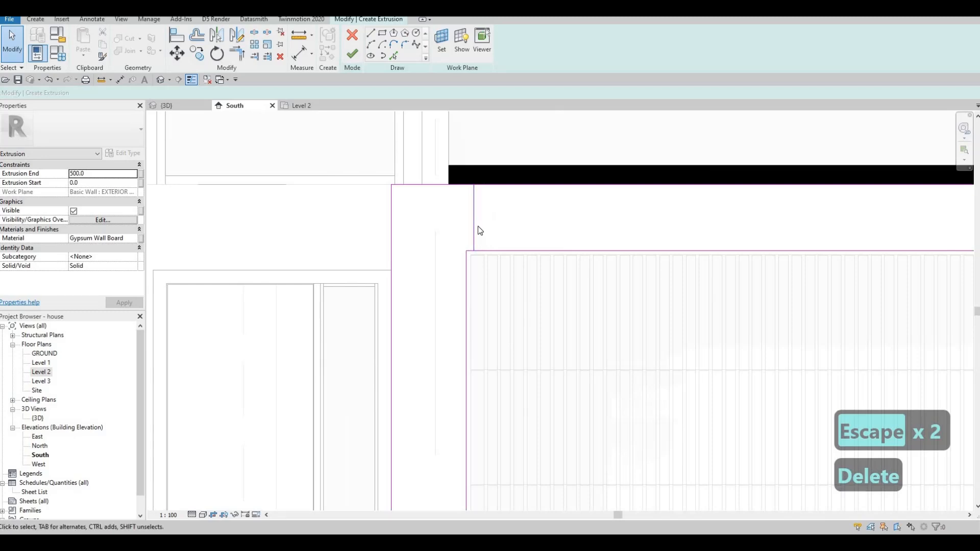
left_click(469, 243)
key("Delete")
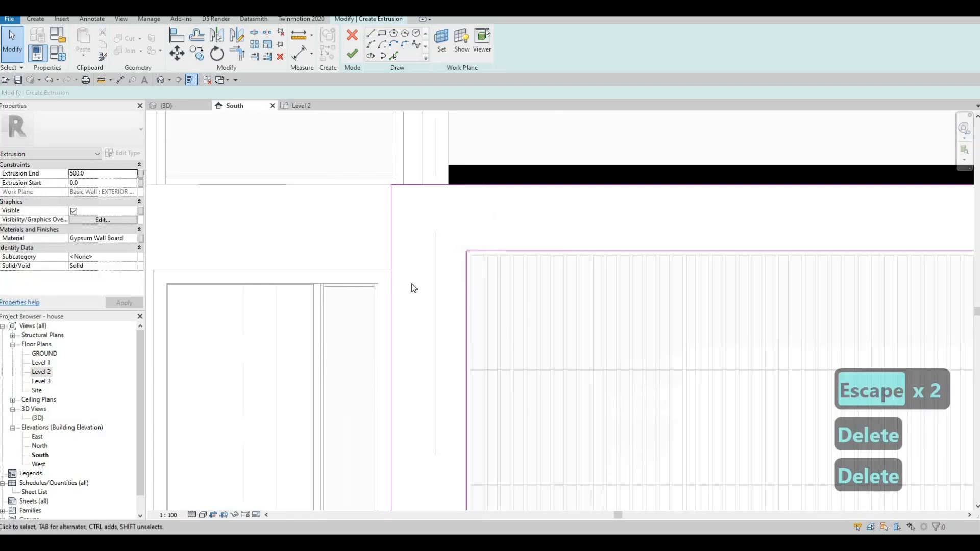
Step: Delete the lower band's end edge below the wide balcony's vertical leg
scroll(358, 283, "down", 1)
middle_click_drag(407, 324, 352, 299)
middle_click_drag(809, 254, 585, 292)
key("Escape")
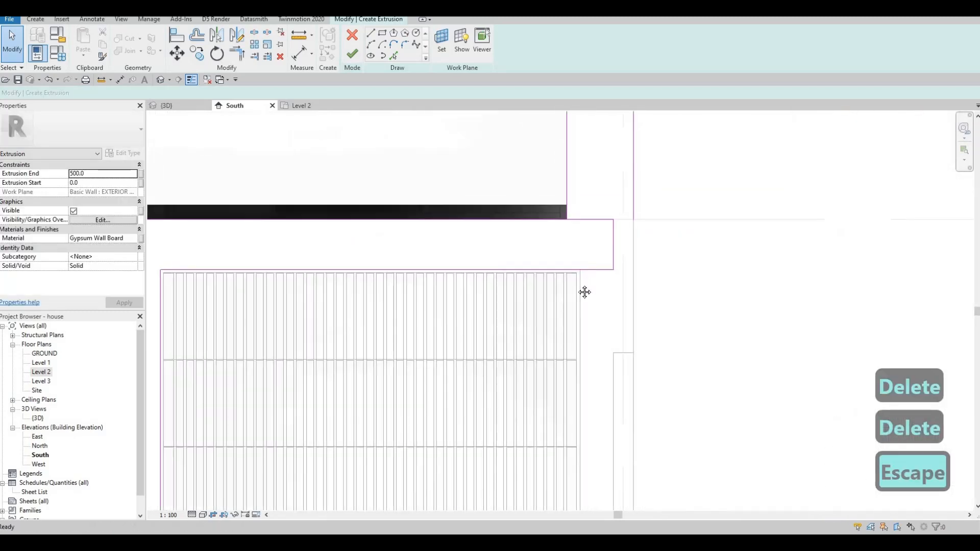
key("Escape")
key("Escape")
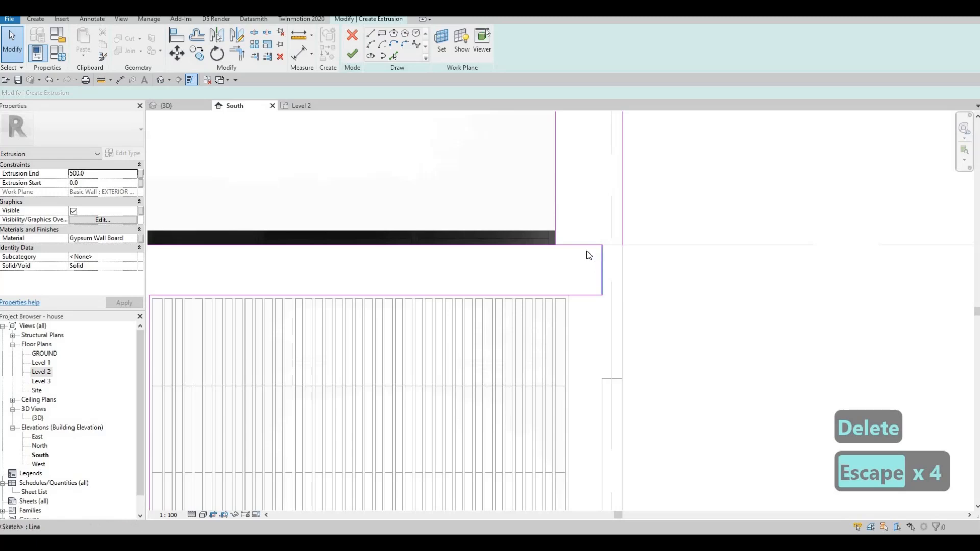
left_click(602, 265)
key("Delete")
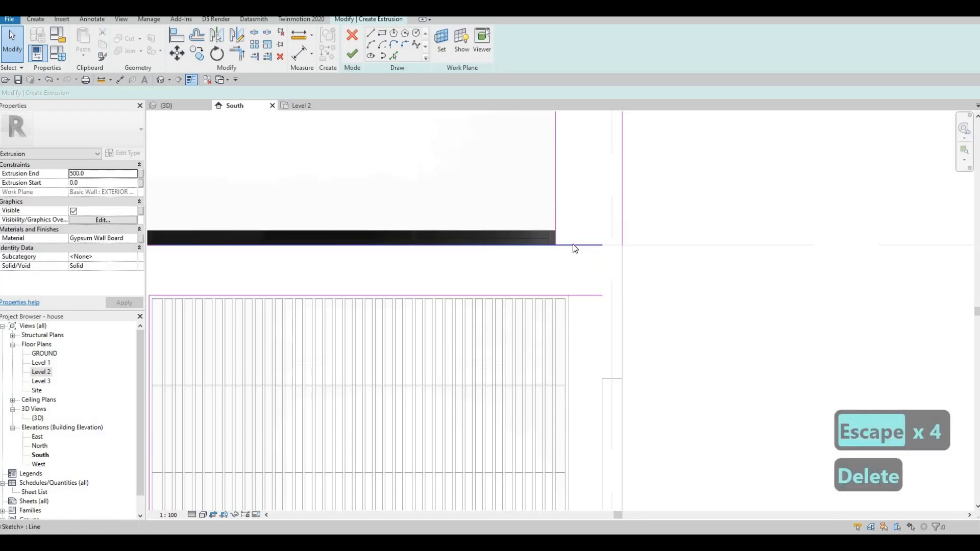
Step: Trim the lower band's top edge to a corner with the inner edge of the vertical leg beside the wide balcony
left_click(573, 245)
key("Escape")
key("t")
key("r")
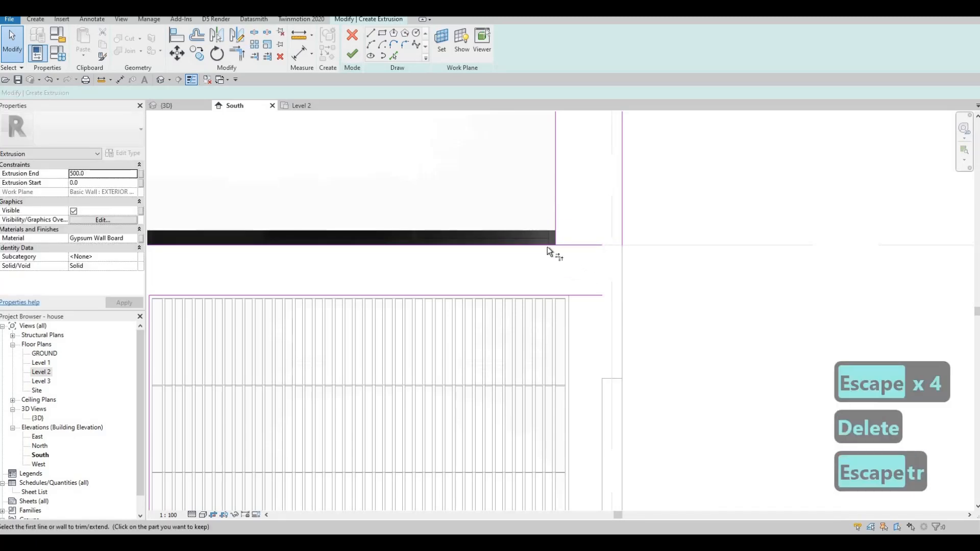
left_click(547, 245)
left_click(556, 227)
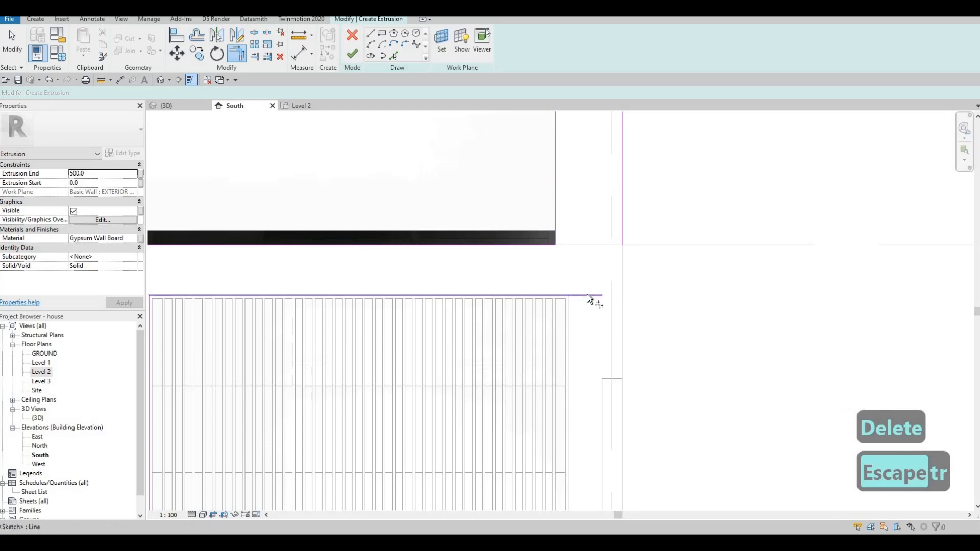
Step: Trim the lower band's bottom edge to a corner with the outer edge of the vertical leg beside the wide balcony
left_click(587, 295)
left_click(621, 244)
middle_click_drag(587, 343, 563, 174)
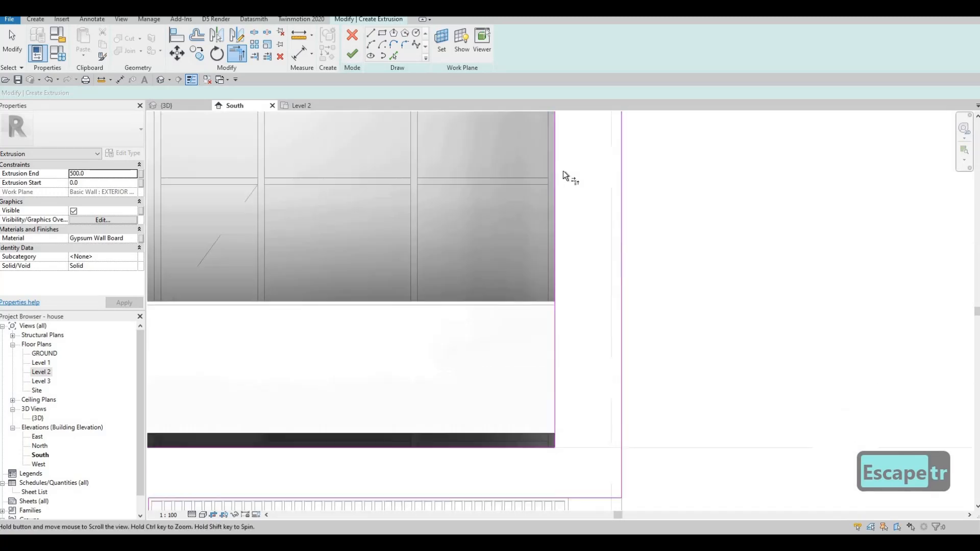
Step: Delete the upper band's leftover end edge above the inner corner of the vertical leg
scroll(563, 171, "down", 2)
left_click(566, 164)
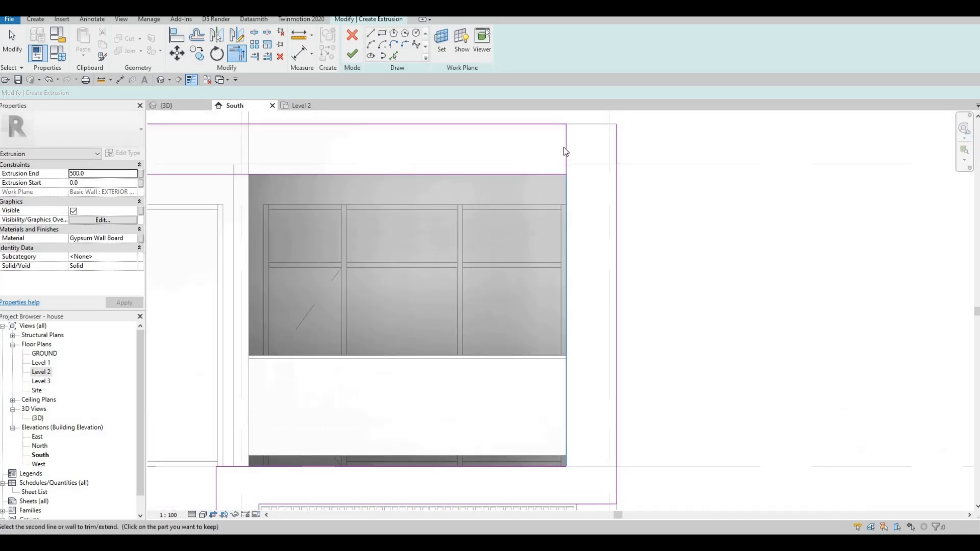
key("Escape")
key("Escape")
left_click(566, 148)
key("Delete")
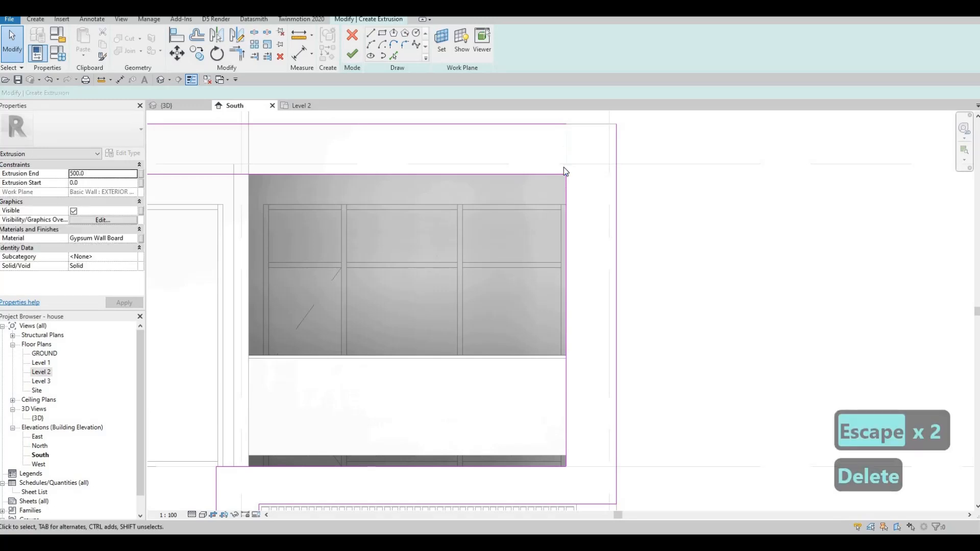
Step: Extend the upper band's top edge to a corner with the vertical leg's outer edge
key("t")
key("r")
left_click(556, 124)
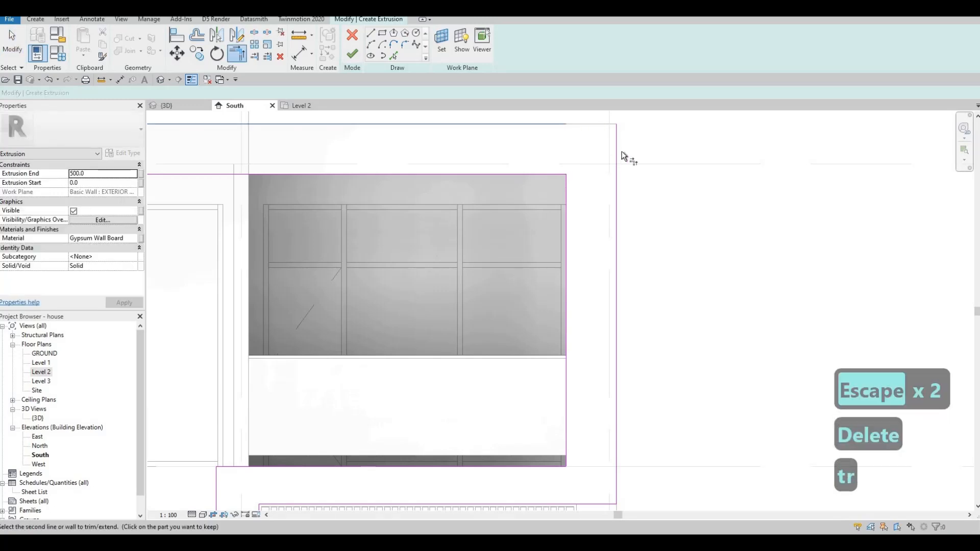
left_click(617, 183)
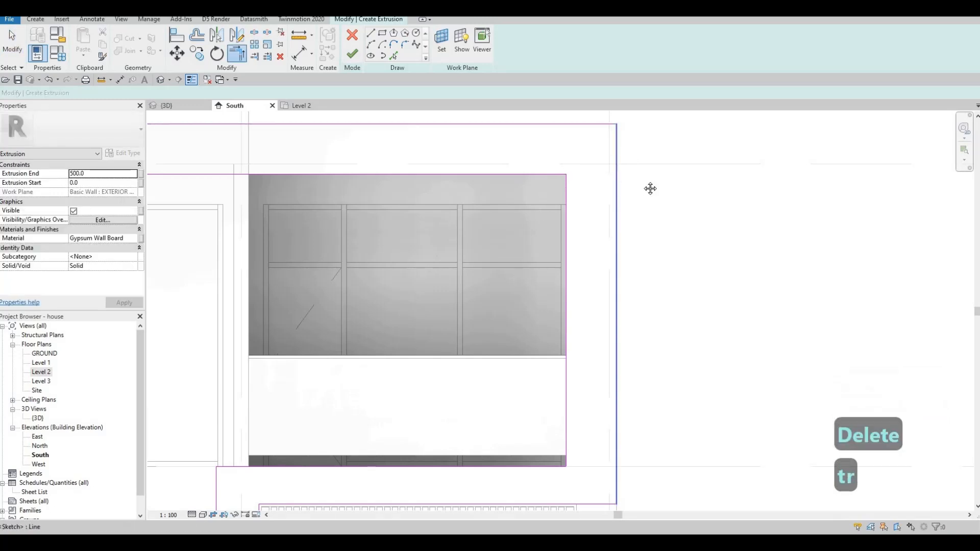
scroll(519, 338, "down", 3)
key("Escape")
scroll(486, 298, "up", 3)
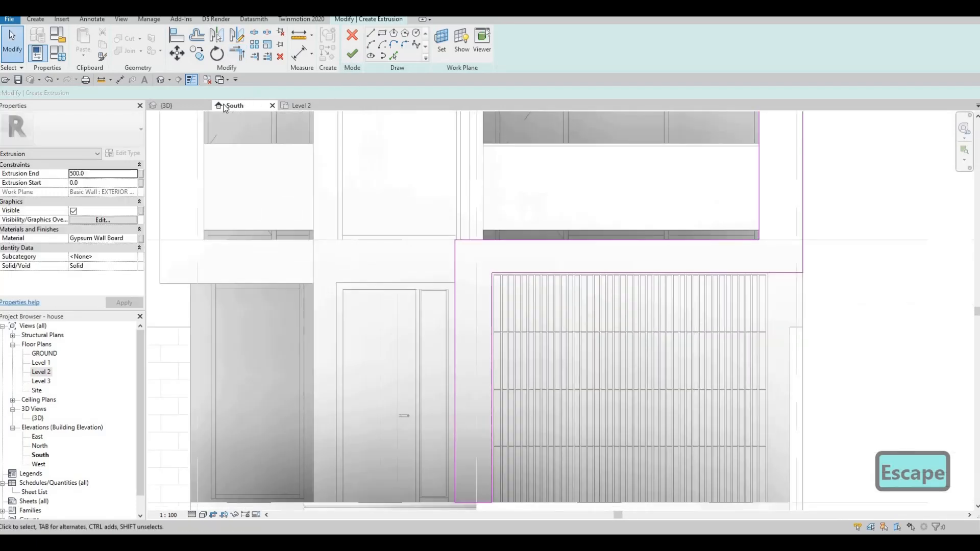
Step: Finish the frame's extrusion sketch and check the solid in the 3D view
left_click(352, 53)
left_click(182, 106)
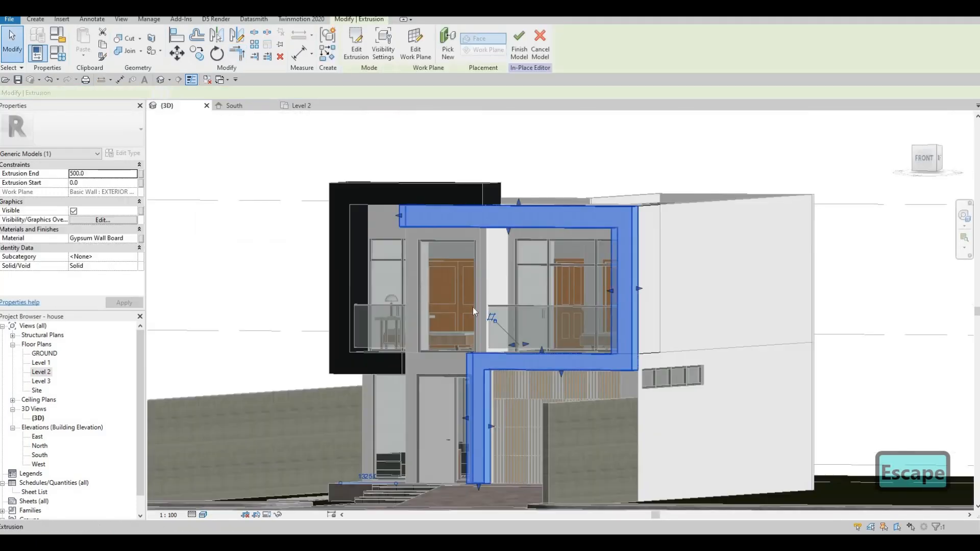
middle_click_drag(473, 307, 426, 329, "shift")
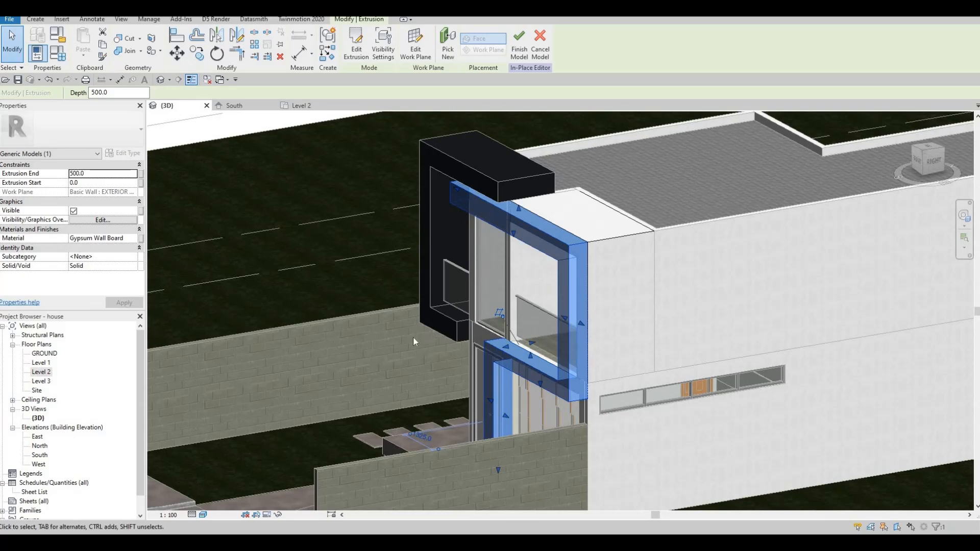
Step: Try to pull the frame extrusion out to a depth of about 623 mm, and undo the change
middle_click_drag(508, 342, 506, 349, "shift")
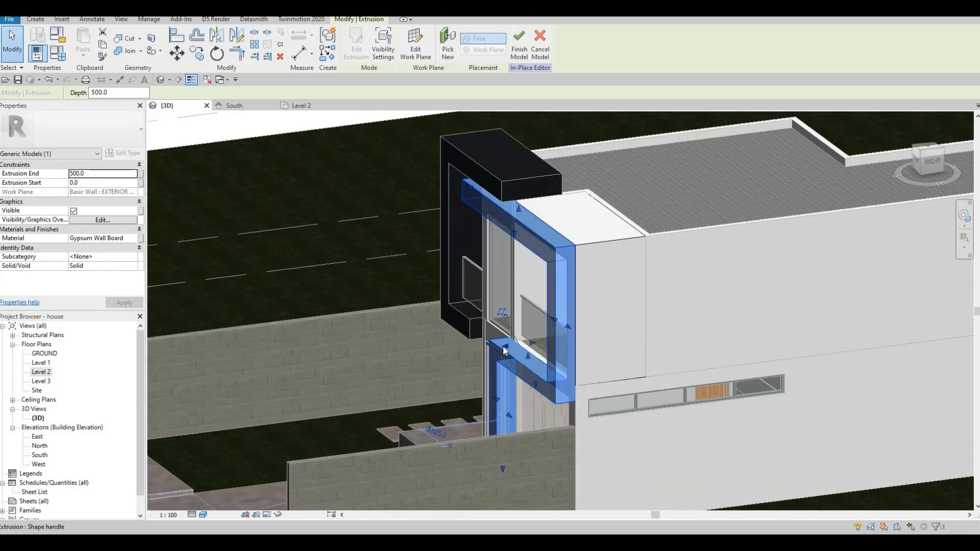
key("Escape")
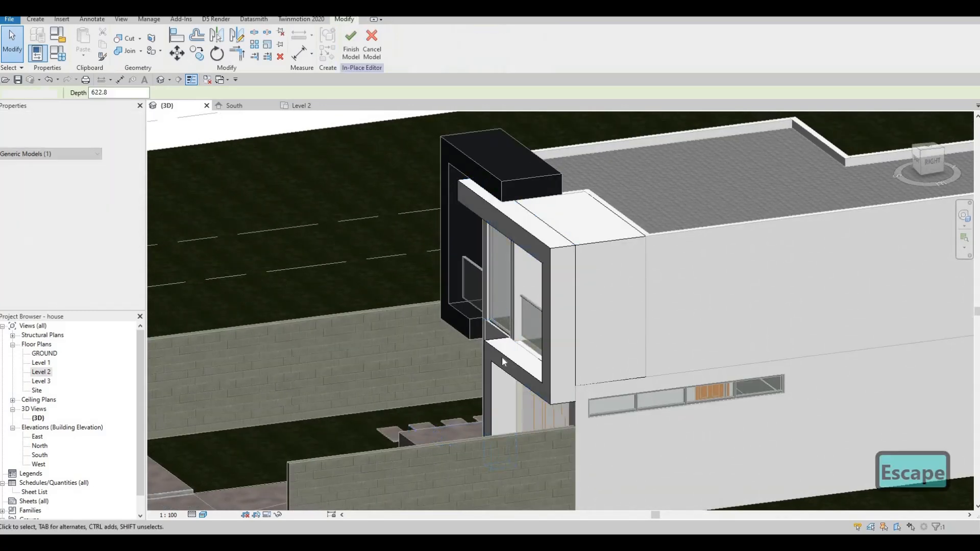
key("ctrl+z")
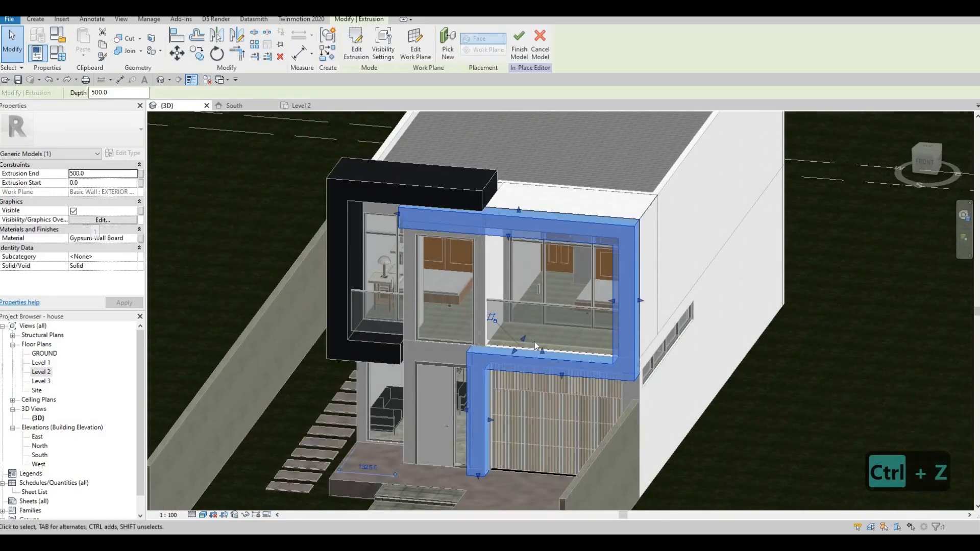
Step: Deselect the frame extrusion and finish the in-place model
middle_click_drag(744, 403, 473, 482, "shift")
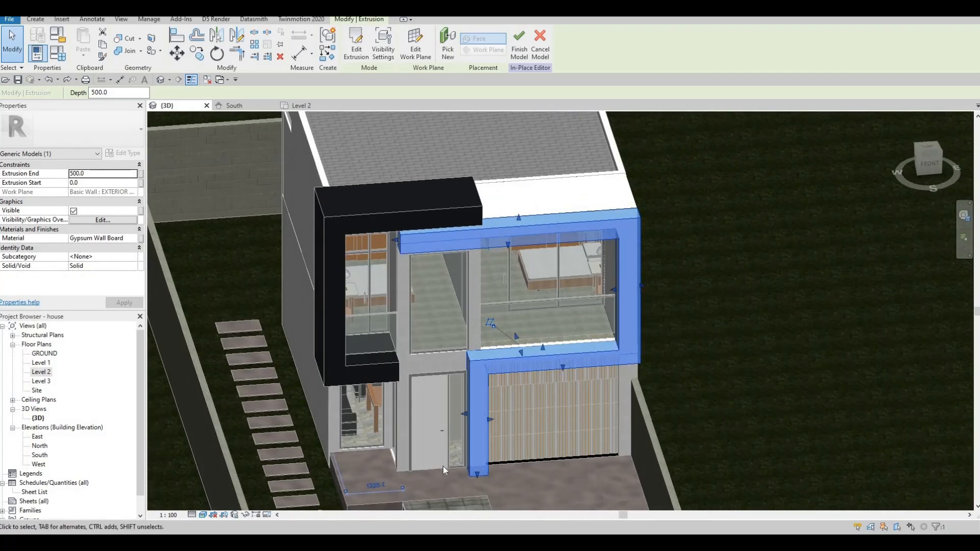
middle_click_drag(446, 398, 456, 331)
key("Escape")
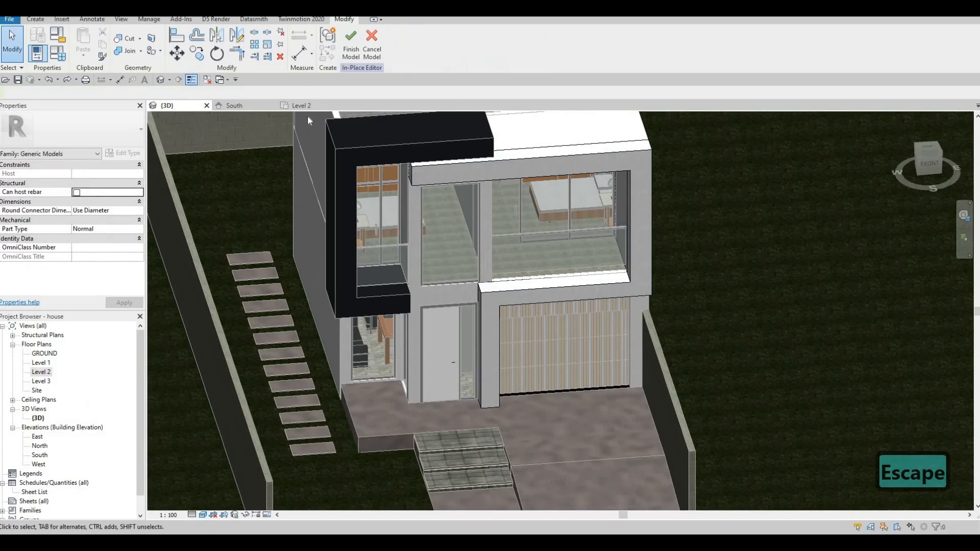
left_click(351, 48)
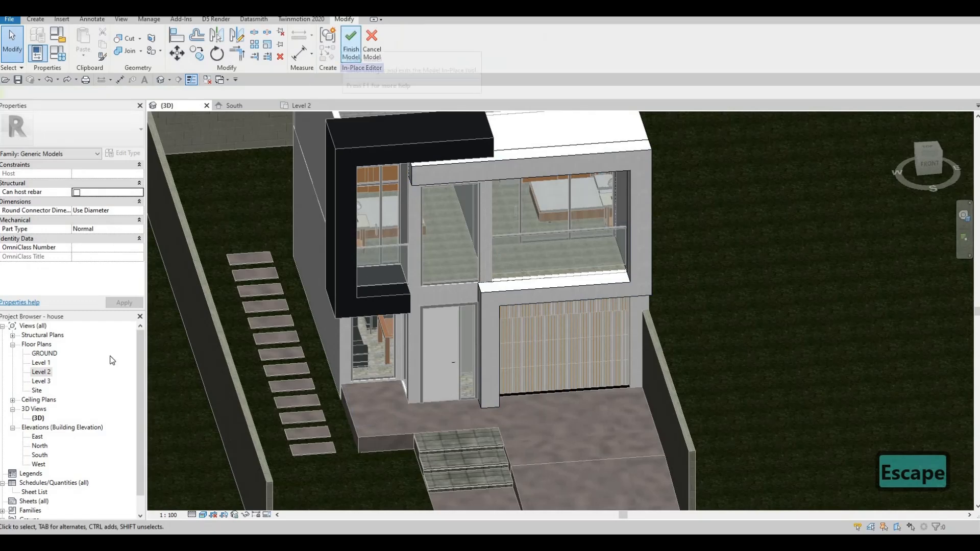
Step: Pull the finished frame's front face outwards to a depth of about 576 mm
middle_click_drag(185, 249, 215, 251, "shift")
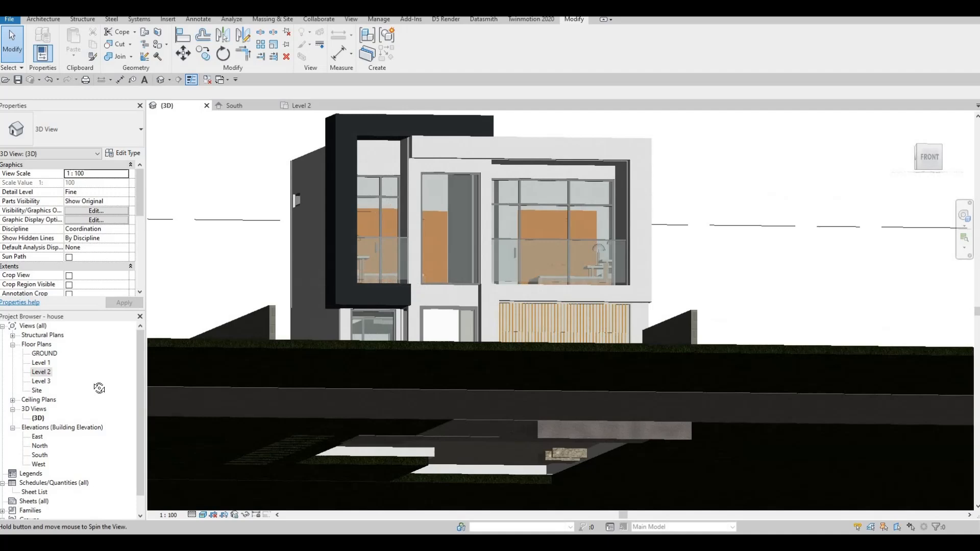
middle_click_drag(99, 389, 492, 149, "shift")
middle_click_drag(534, 305, 507, 292, "shift")
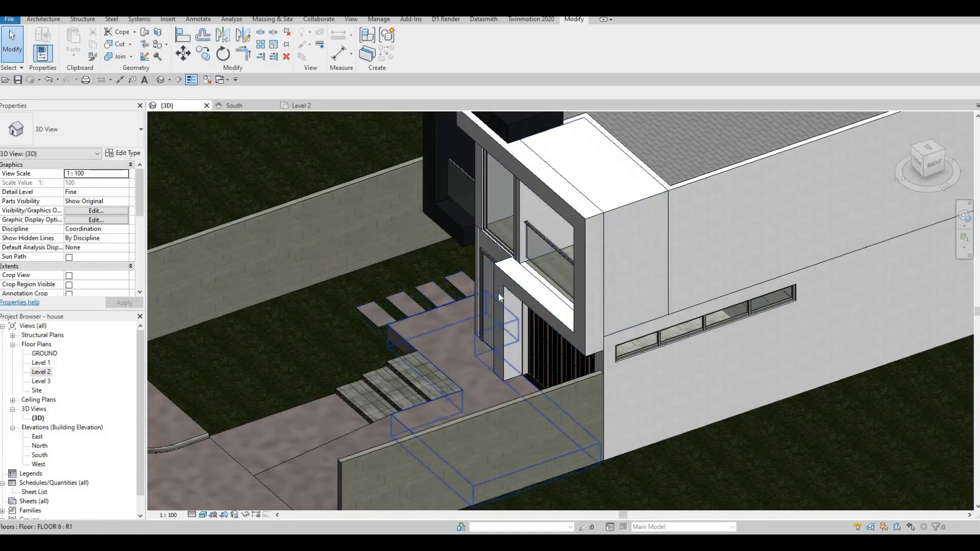
left_click(509, 321)
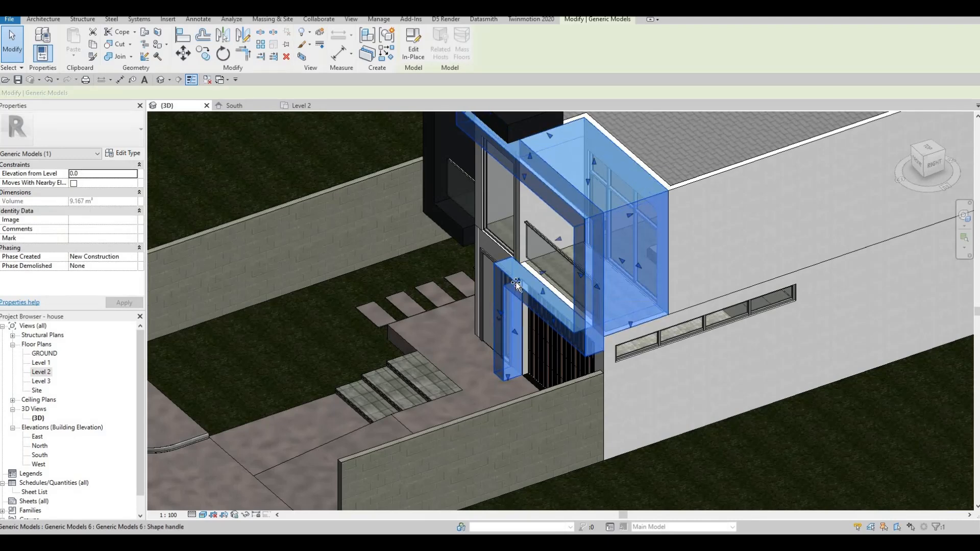
left_click_drag(516, 284, 519, 284)
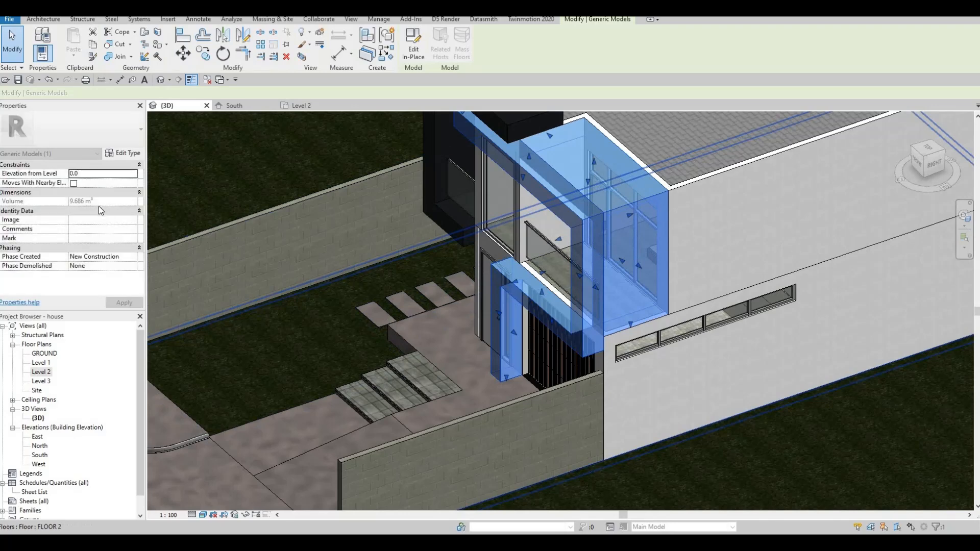
Step: Set the frame's extrusion end to 550 mm in the in-place editor and finish the model
key("Escape")
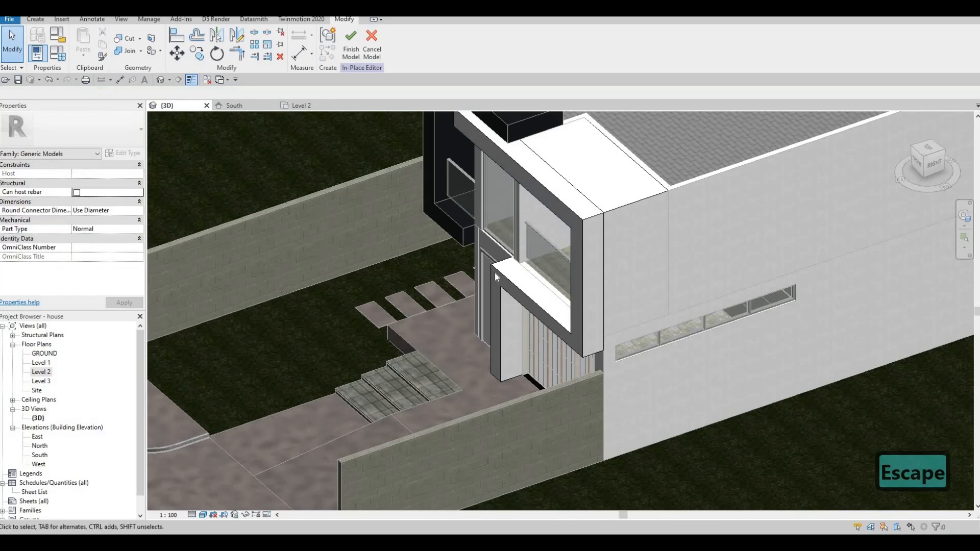
left_click(489, 273)
left_click(95, 173)
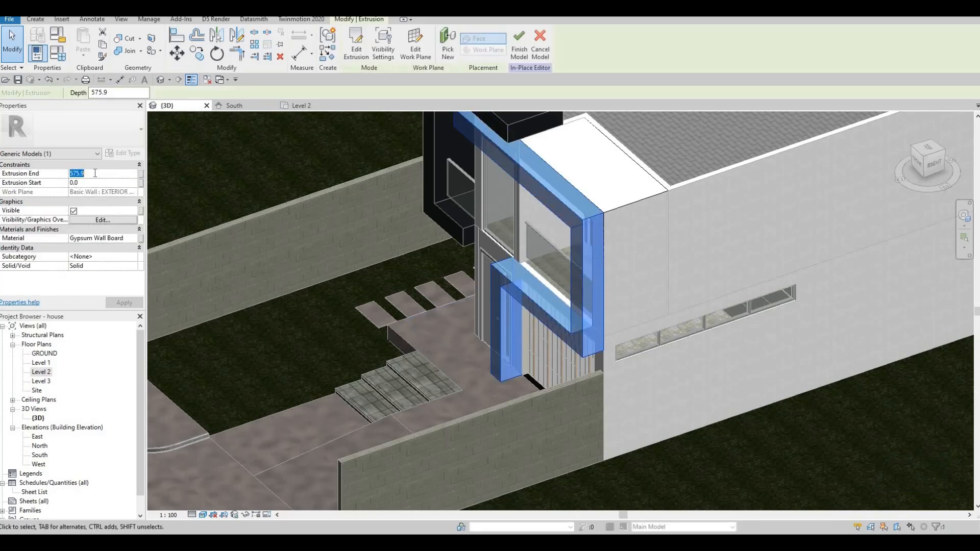
type("550")
key("Return")
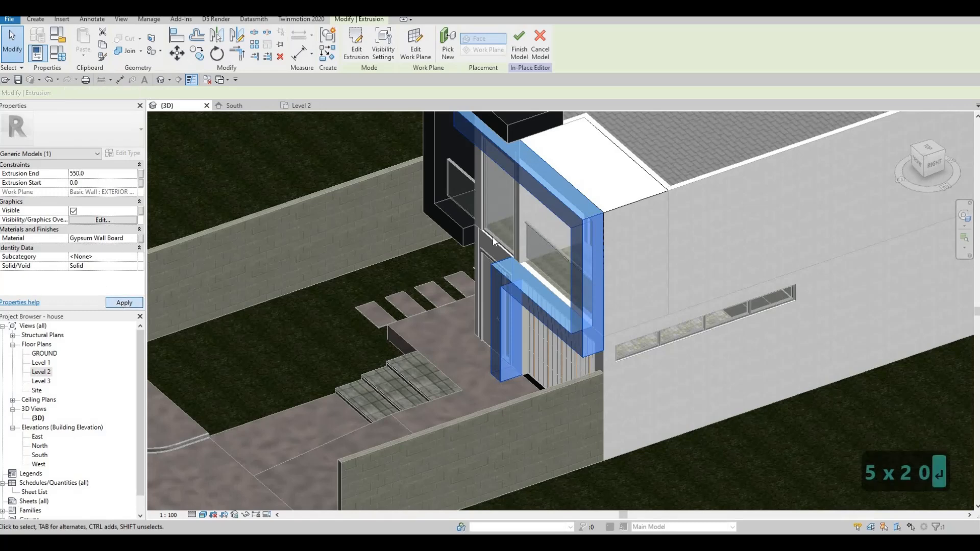
key("Escape")
key("Escape")
key("Escape")
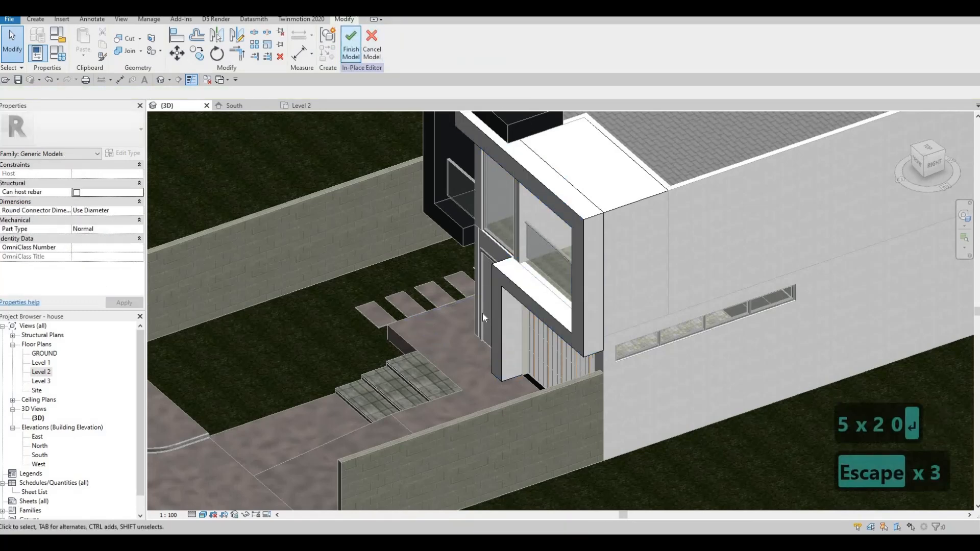
Step: Stretch the free end of the frame's upper band slightly towards the black frame, and reopen the frame for in-place editing
scroll(482, 314, "down", 1)
middle_click_drag(449, 375, 495, 393, "shift")
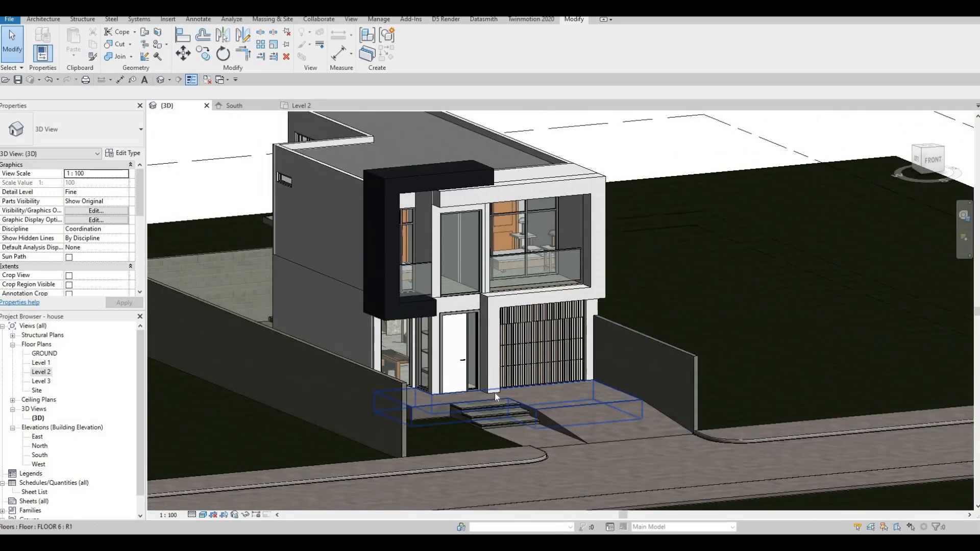
scroll(495, 393, "up", 2)
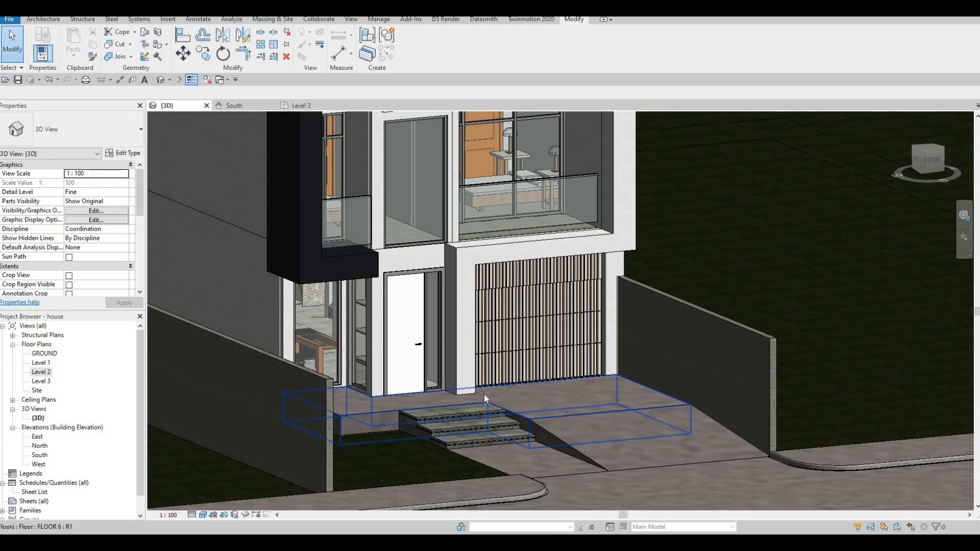
middle_click_drag(489, 464, 428, 224, "shift")
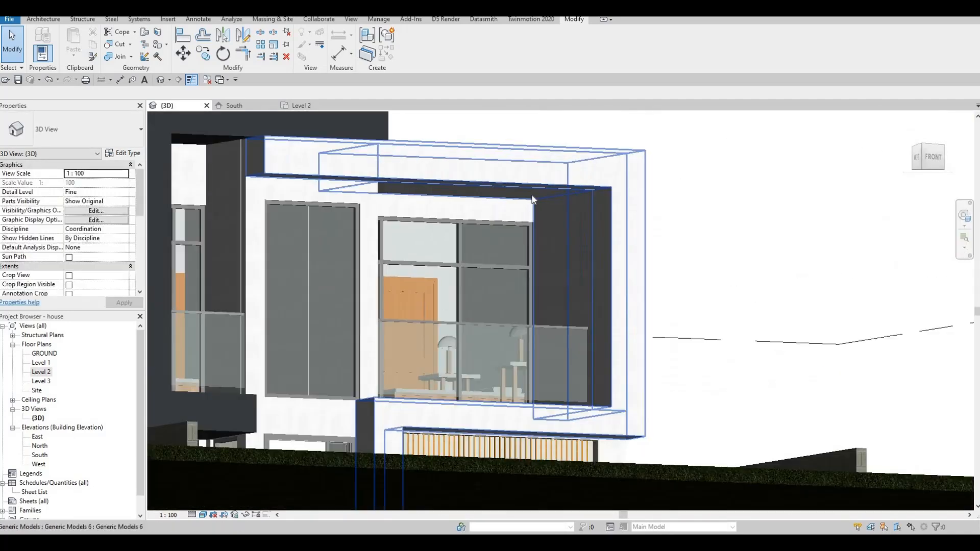
middle_click_drag(303, 209, 293, 203, "shift")
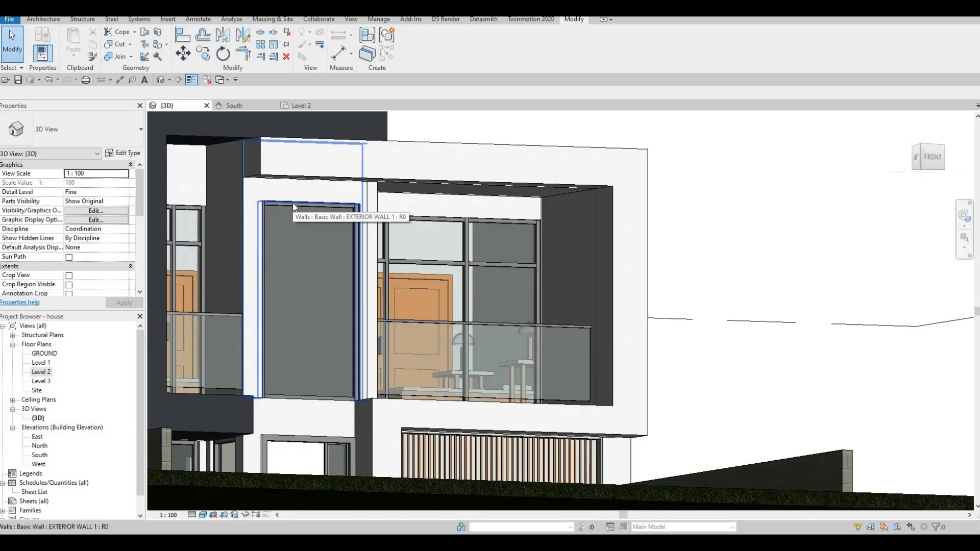
key("F1")
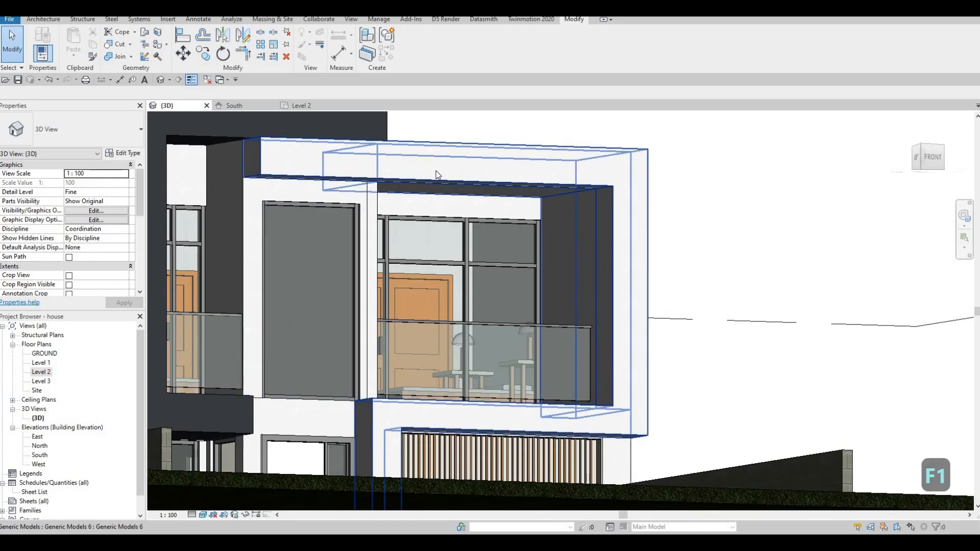
left_click(410, 174)
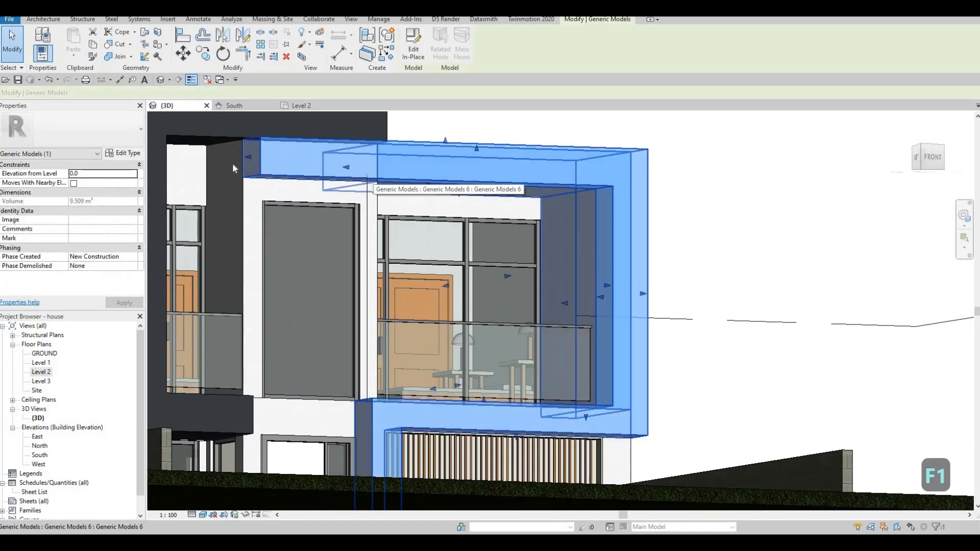
left_click_drag(249, 164, 239, 160)
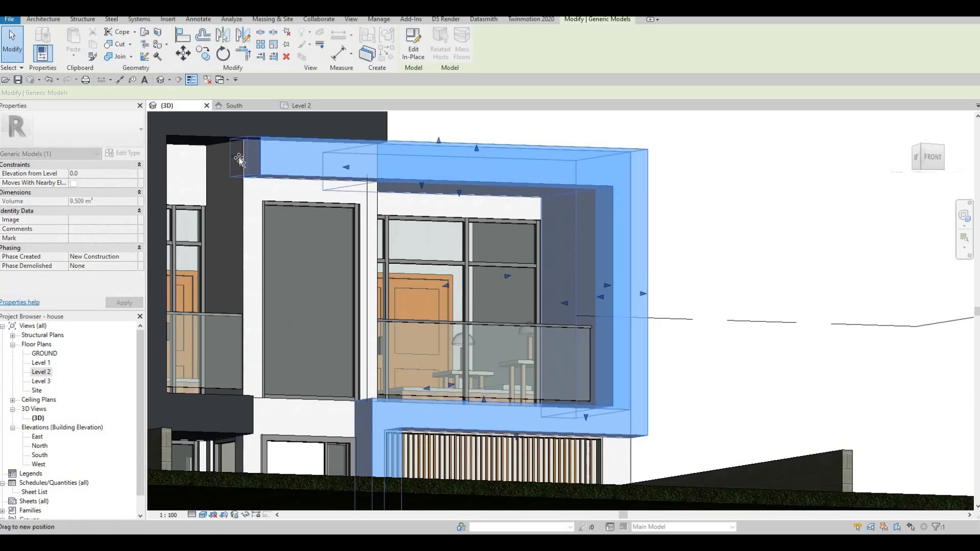
left_click(421, 54)
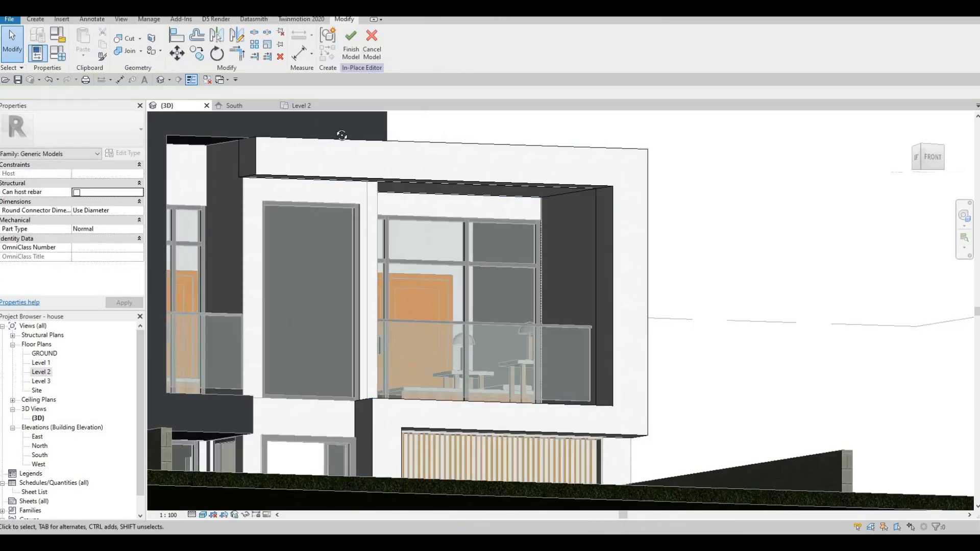
middle_click_drag(311, 170, 392, 166, "shift")
middle_click_drag(331, 171, 229, 170, "shift")
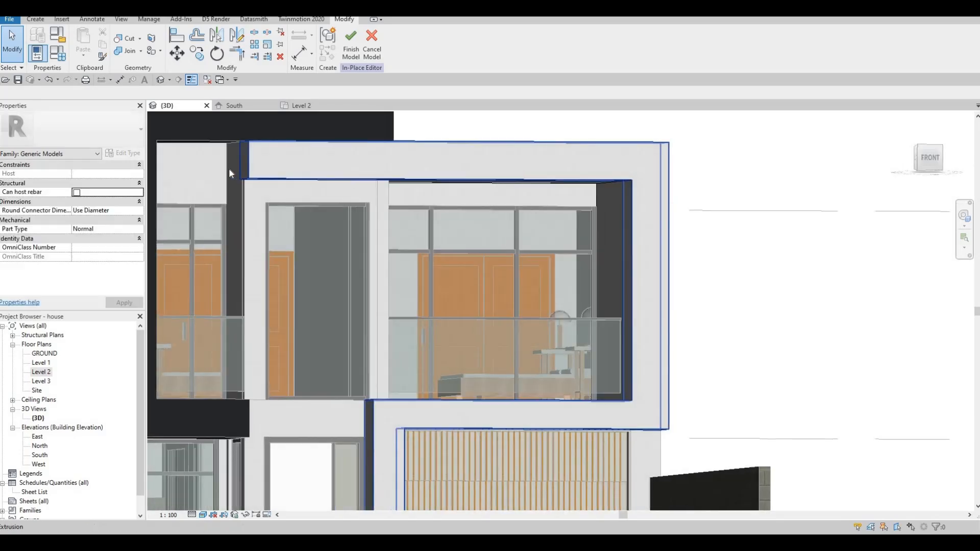
scroll(229, 170, "up", 4)
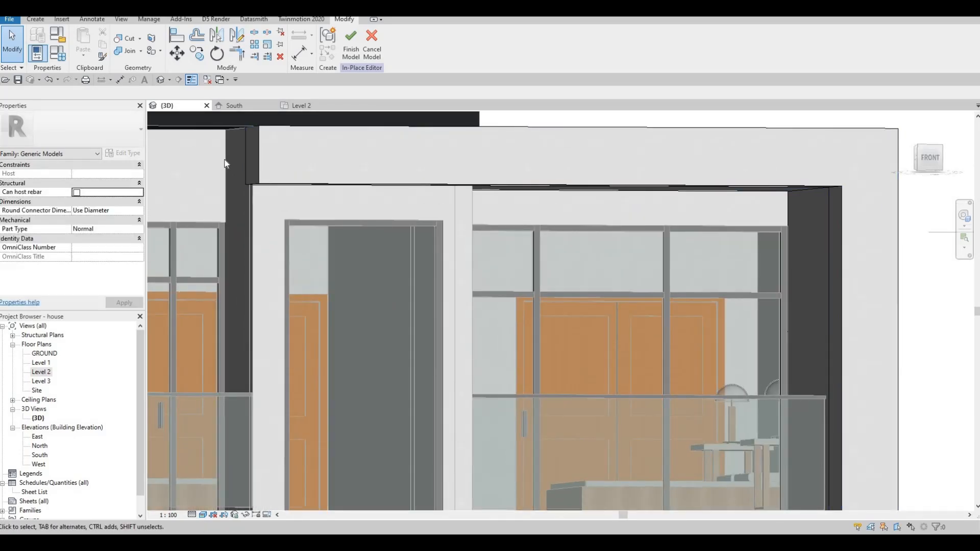
middle_click_drag(303, 164, 274, 168, "shift")
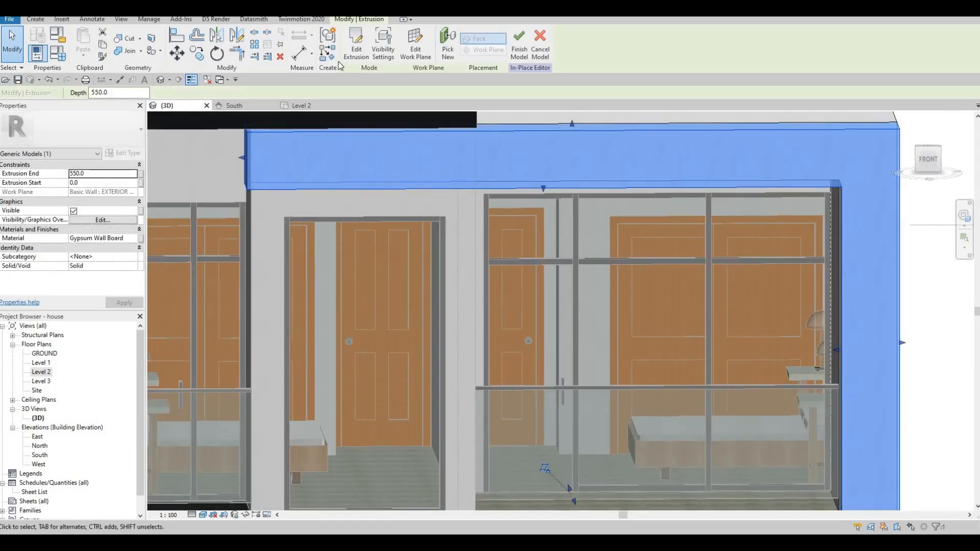
left_click(356, 46)
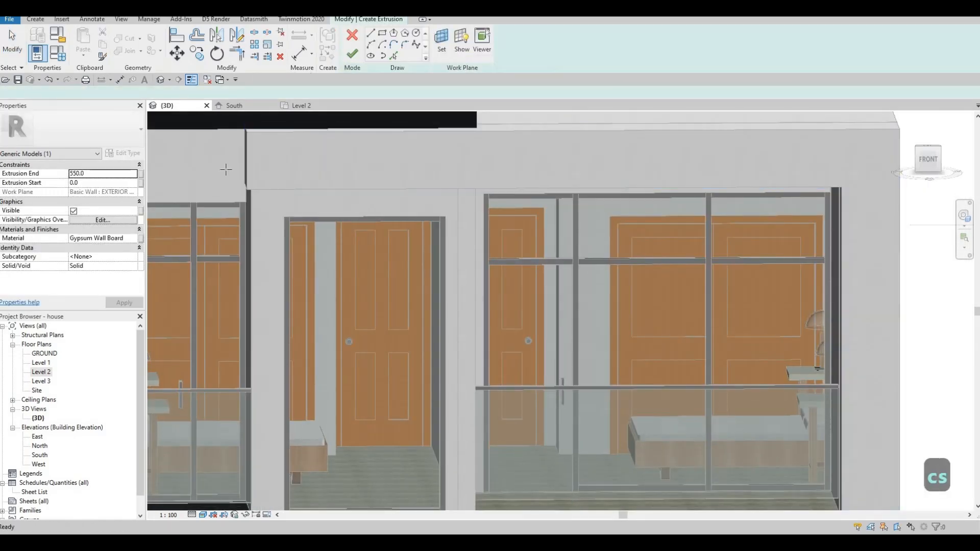
key("Escape")
key("Escape")
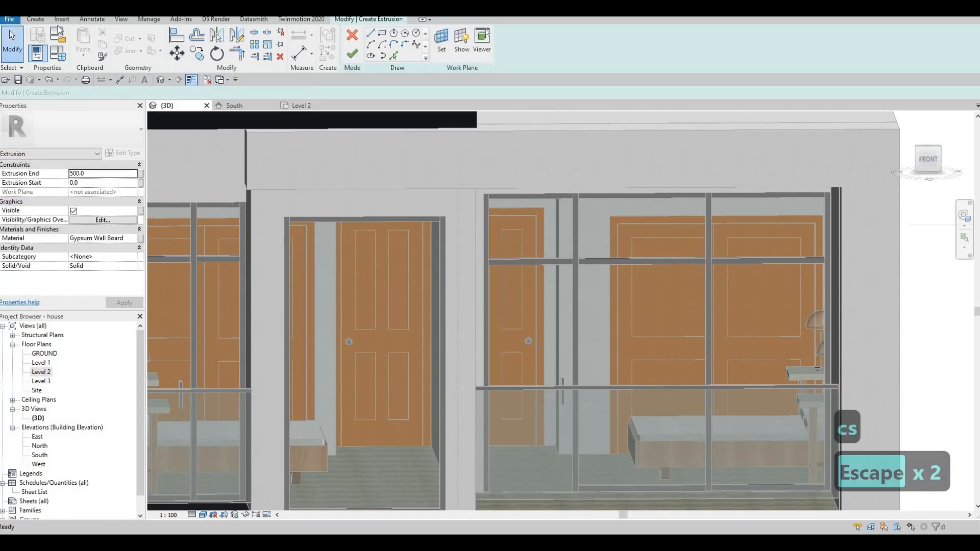
left_click(356, 21)
left_click(353, 36)
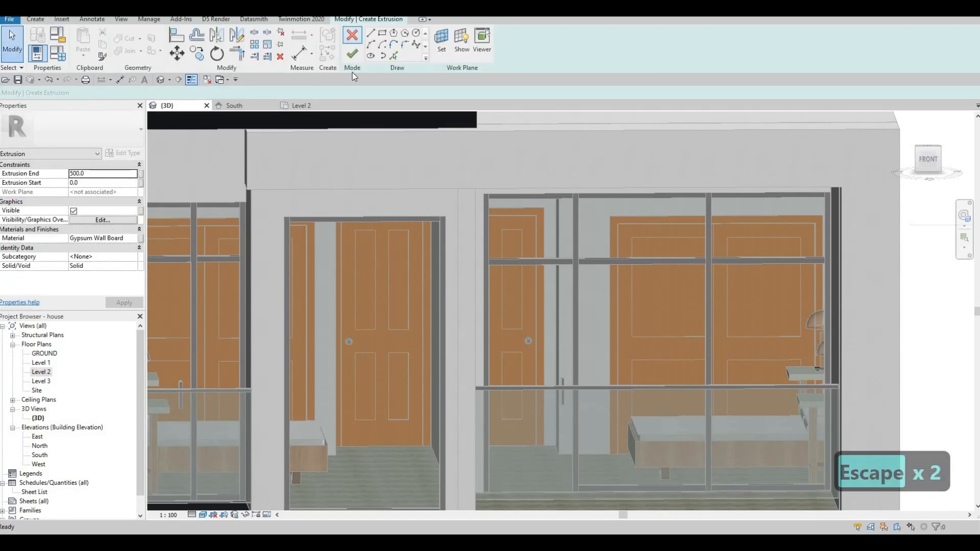
Step: Align the end face of the white frame's upper beam with the side face of the adjacent exterior wall
left_click(263, 175)
middle_click_drag(331, 171, 330, 173, "shift")
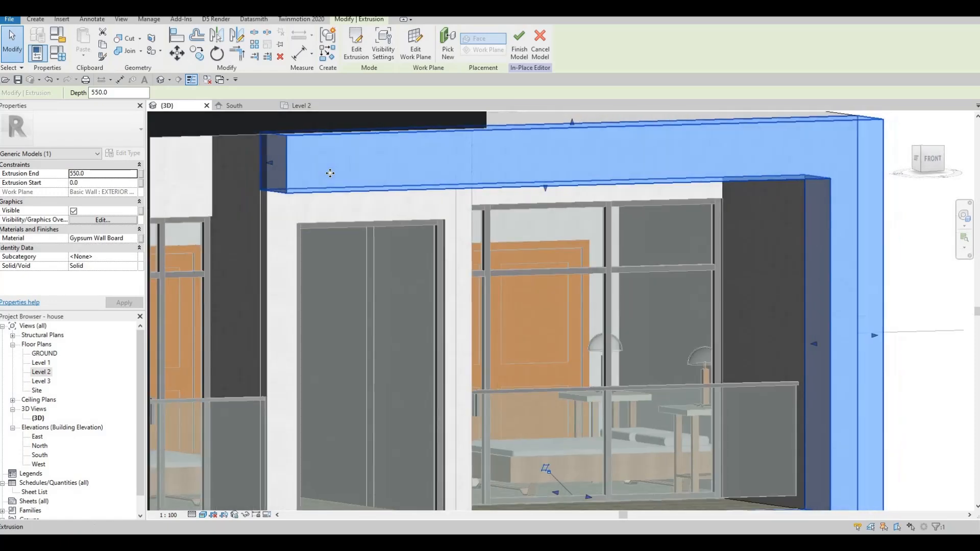
key("l")
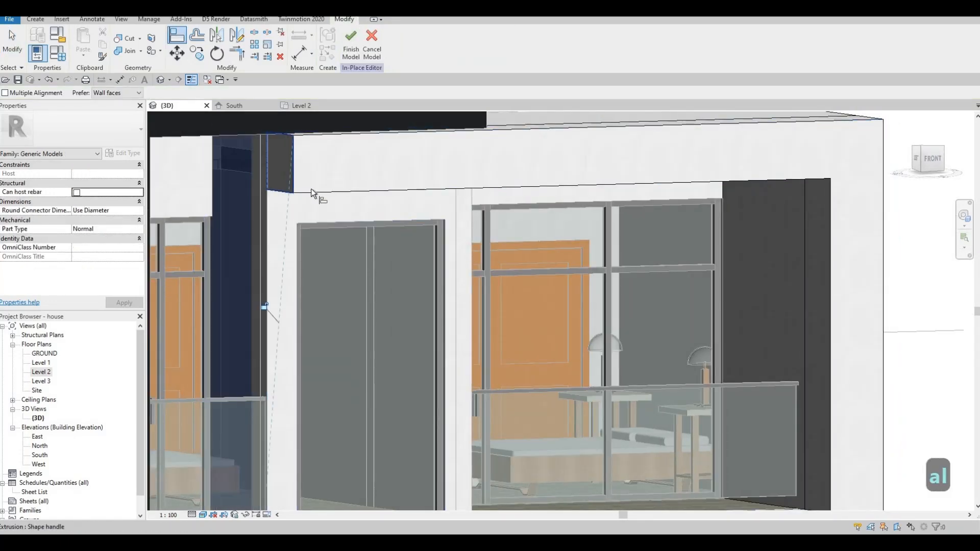
key("Escape")
key("Escape")
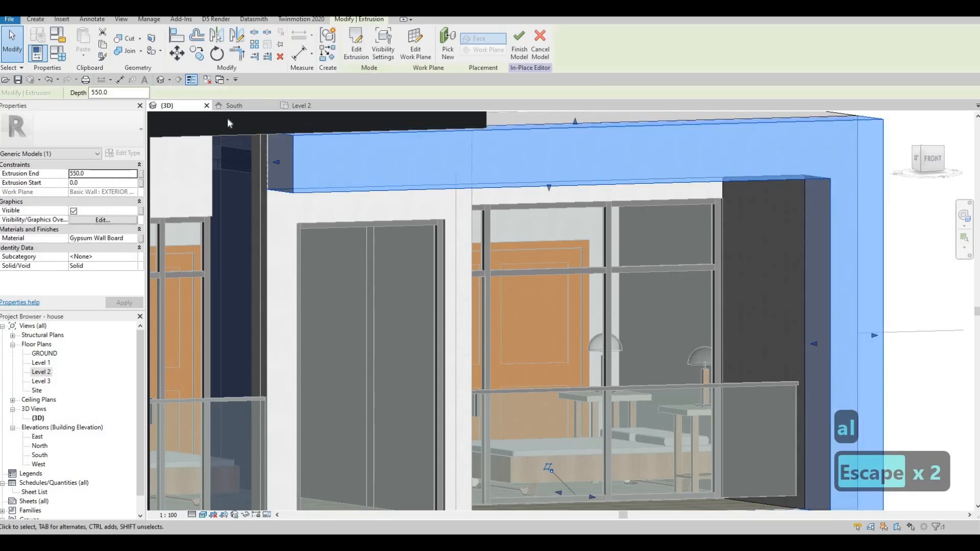
Step: Switch to the South elevation and finish the in-place frame model
left_click(234, 105)
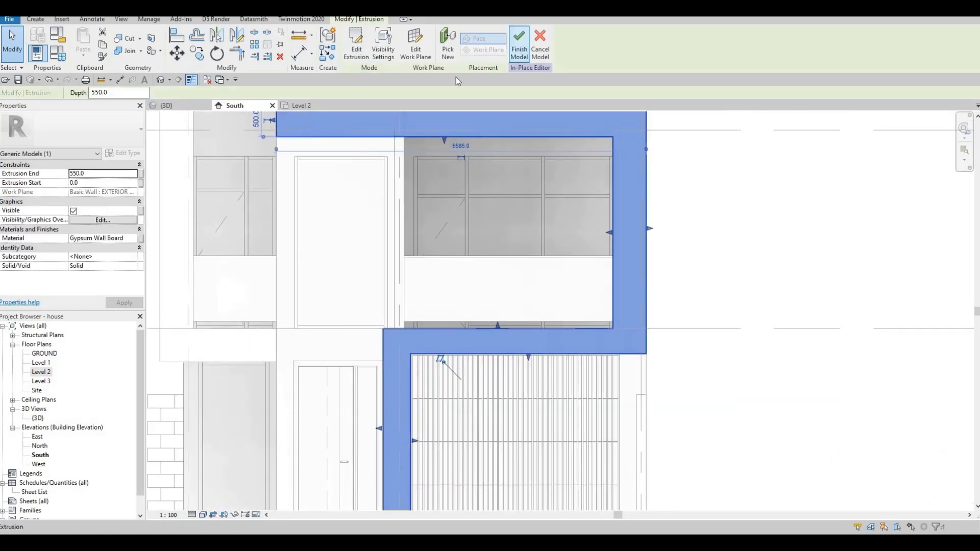
left_click(519, 42)
key("Escape")
Step: Edit the white frame model in place and start a new extrusion on the exterior wall's face as the work plane
left_click(344, 132)
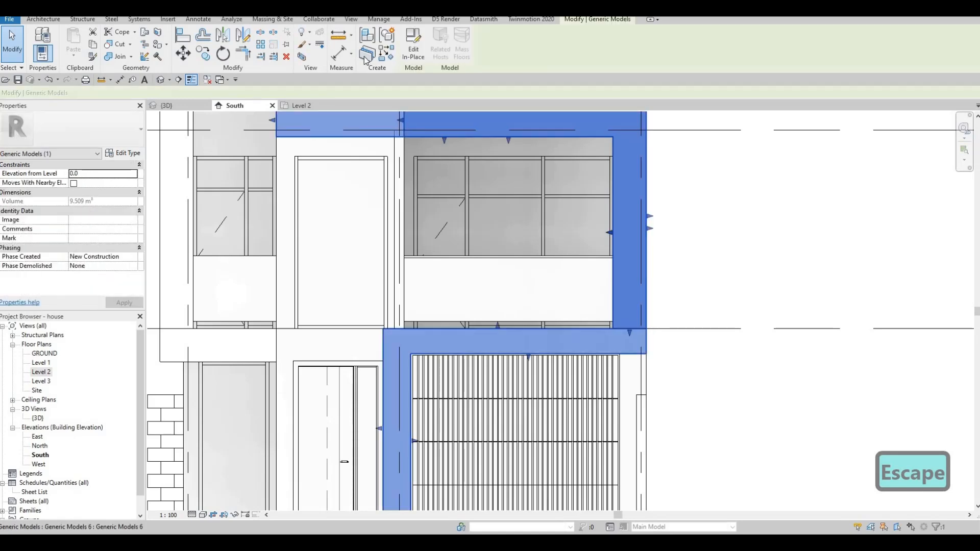
left_click(413, 43)
left_click(38, 20)
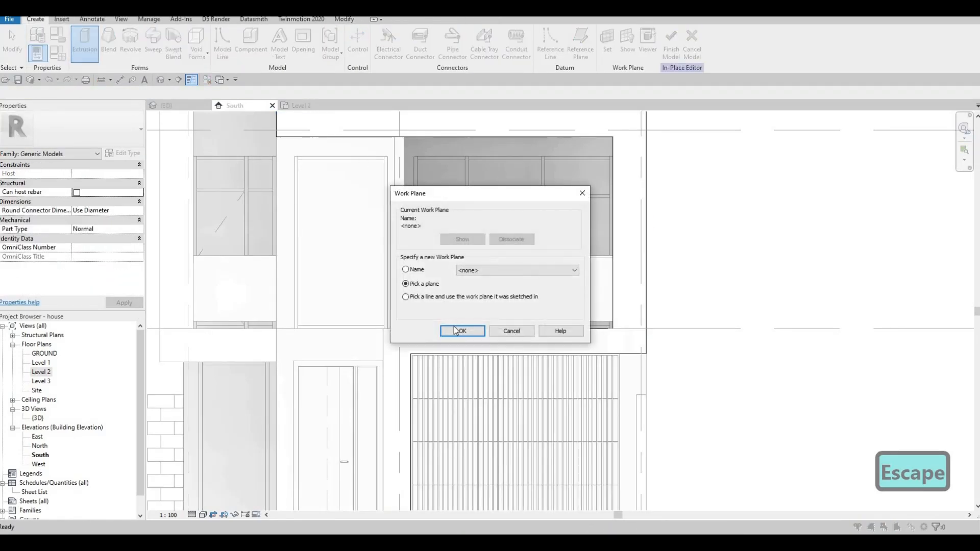
key("Return")
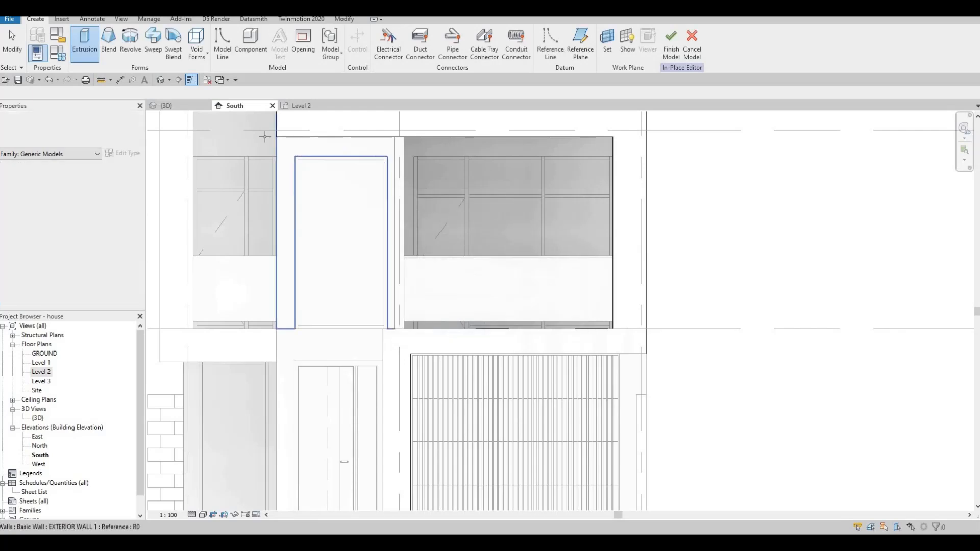
Step: Draw a 300 by 500 rectangle extending outward from the free end of the frame's upper beam and finish the extrusion
left_click(381, 33)
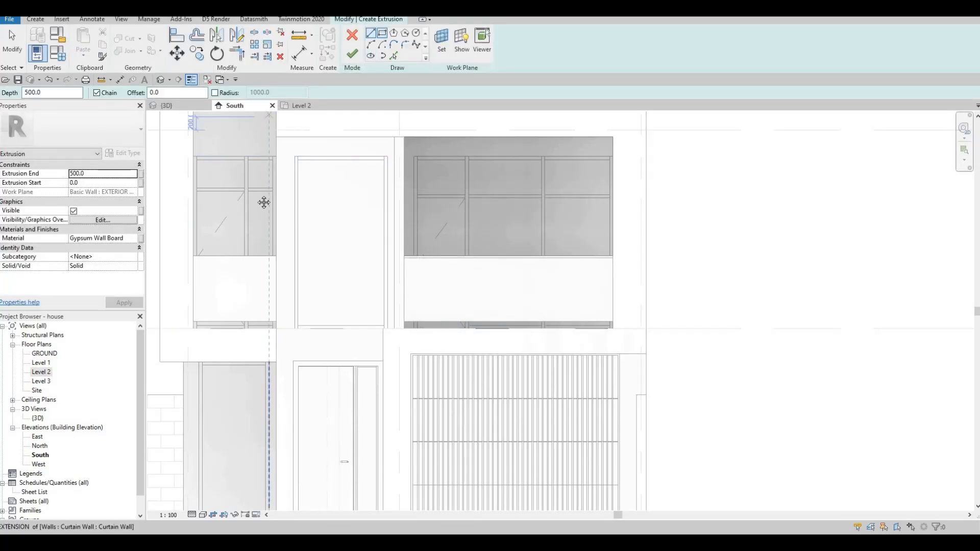
middle_click_drag(298, 173, 334, 230)
left_click(311, 161)
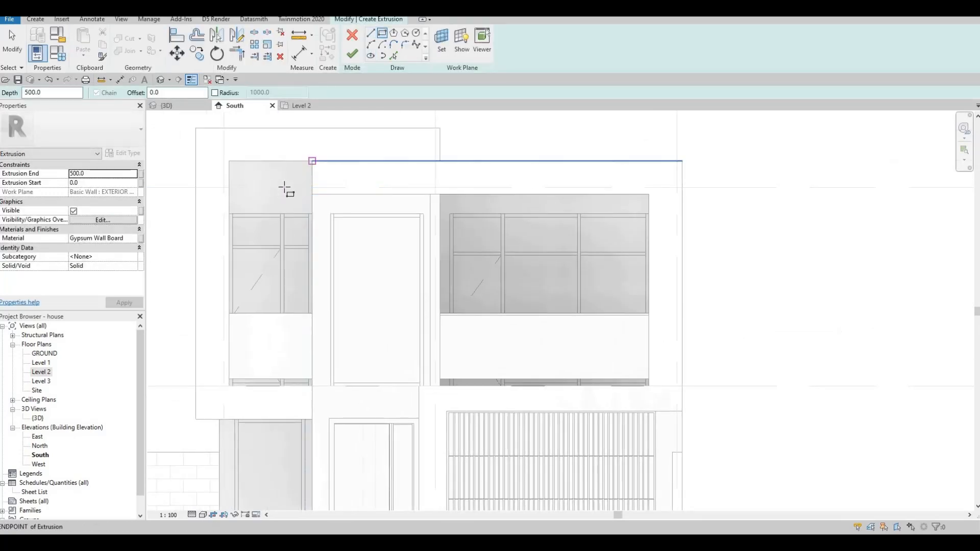
left_click(292, 194)
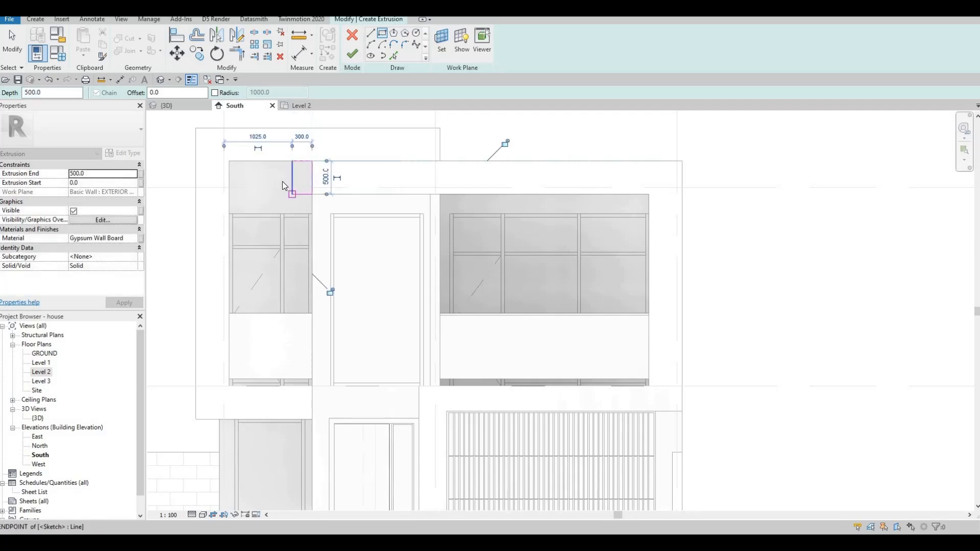
scroll(287, 188, "up", 2)
key("Escape")
key("Escape")
key("Escape")
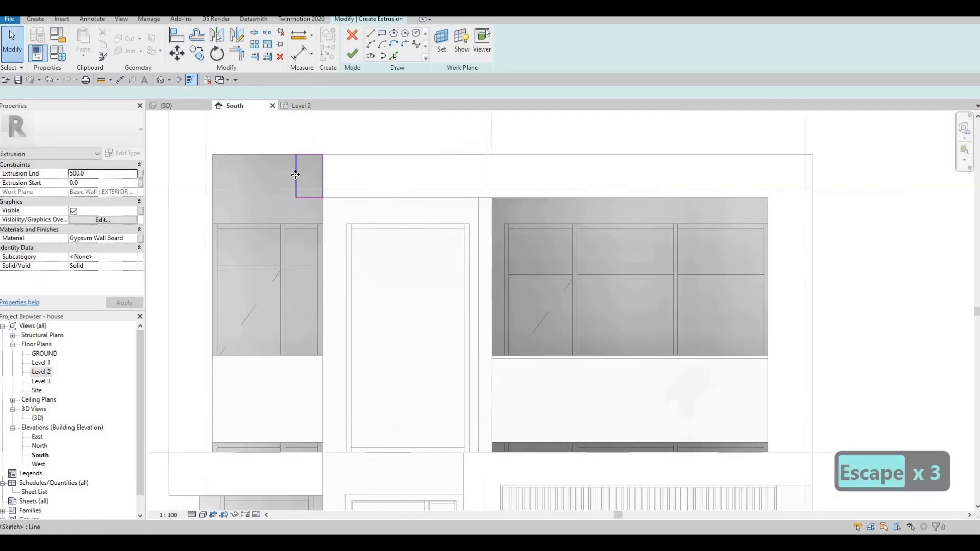
left_click(295, 178)
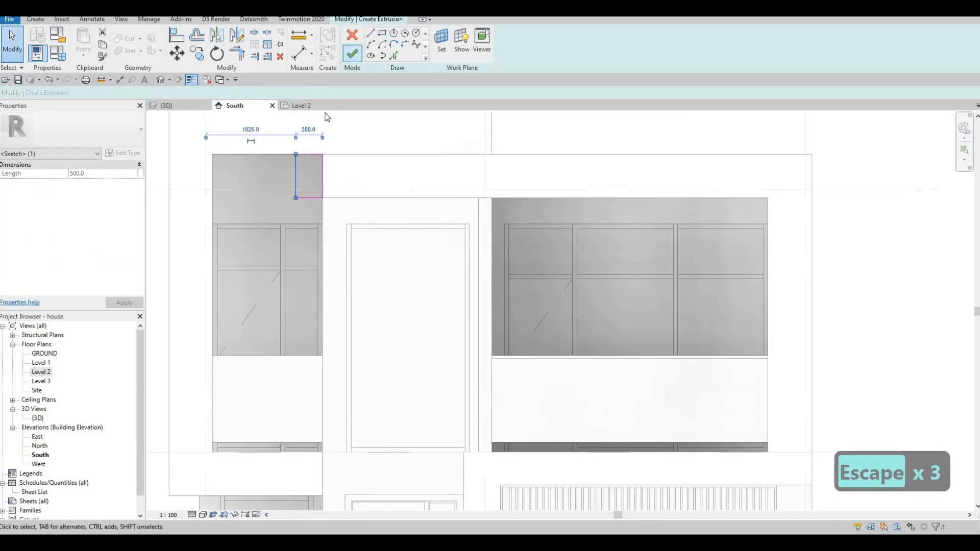
left_click(357, 53)
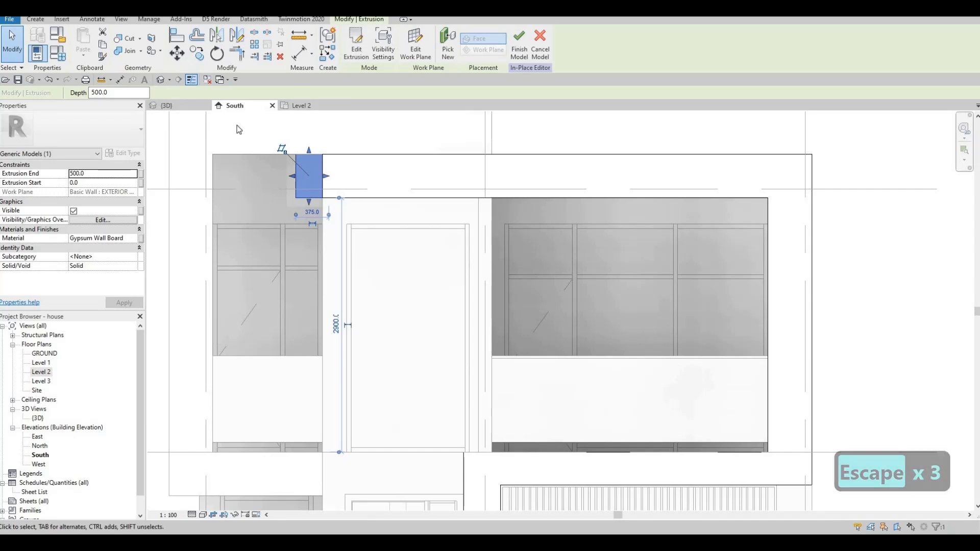
Step: In the 3D view, align the new block's front face with the front face of the white frame
left_click(166, 105)
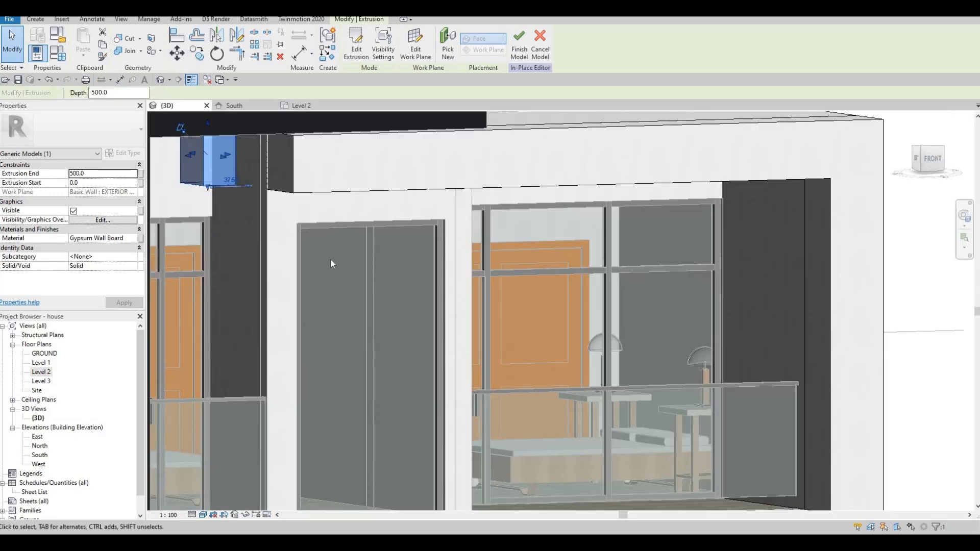
key("Escape")
key("a")
key("l")
left_click(236, 177)
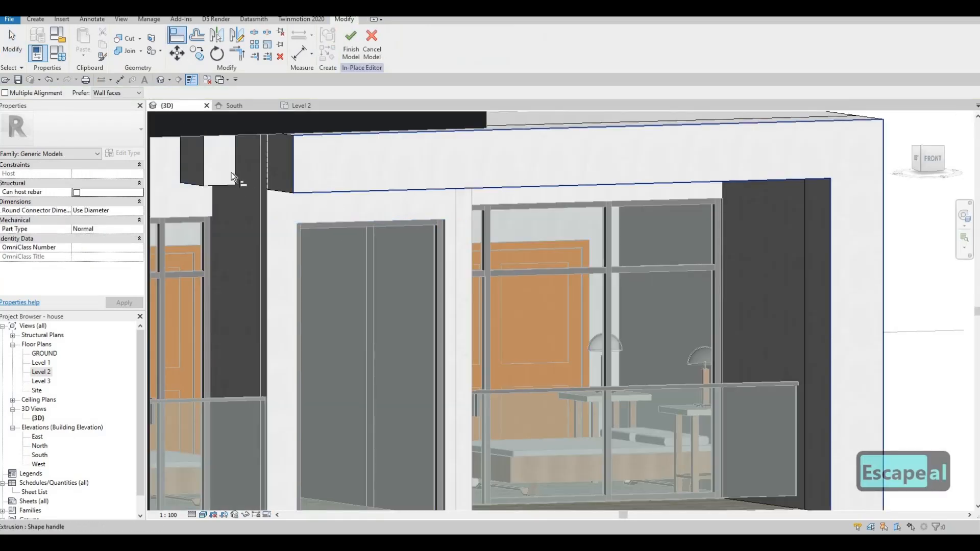
left_click(289, 177)
key("Escape")
scroll(300, 187, "down", 2)
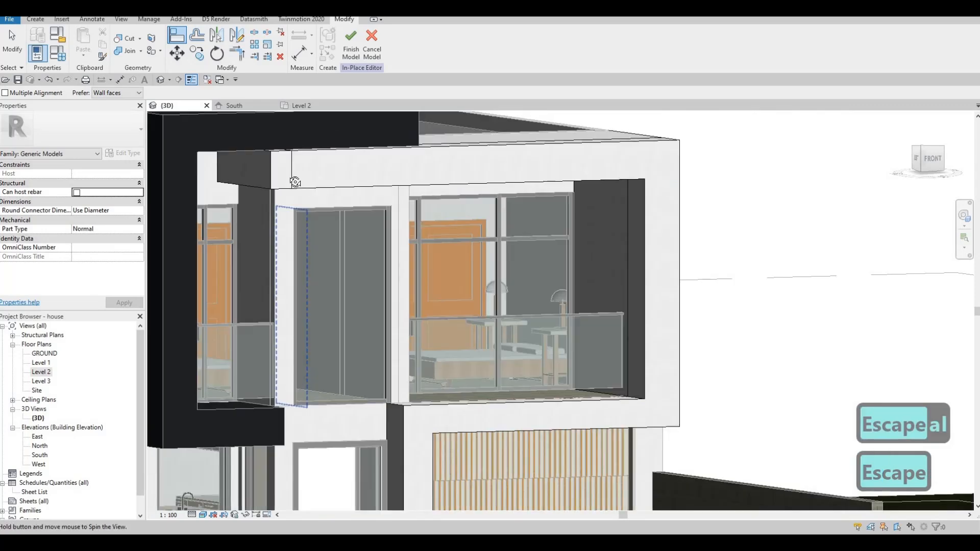
middle_click_drag(293, 183, 276, 166, "shift")
key("Escape")
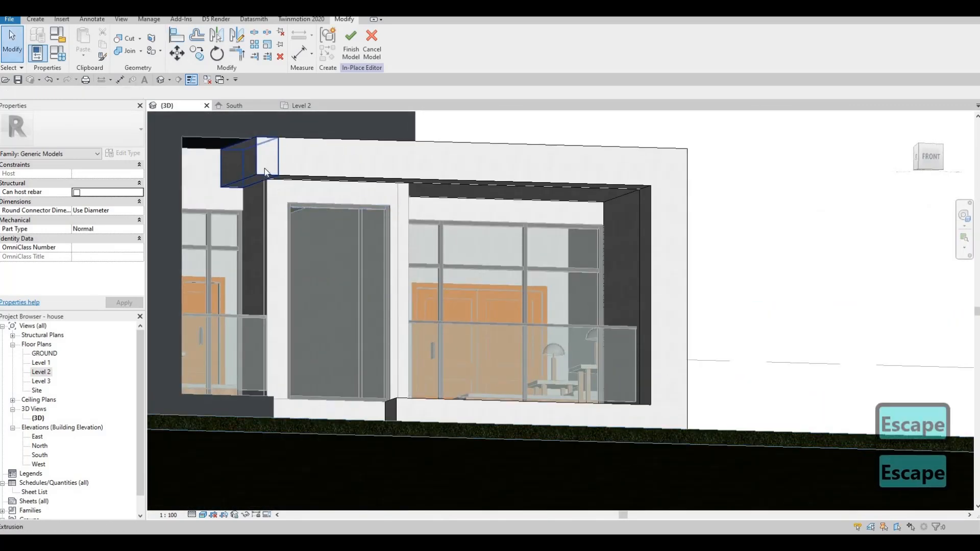
Step: Try to align the small block's face with the back face of the white frame
left_click(269, 161)
mouse_move(269, 158)
middle_mouse_down("shift")
mouse_move(291, 158)
mouse_move(270, 158)
middle_mouse_up("shift")
mouse_move(269, 158)
left_mouse_down()
mouse_move(302, 160)
mouse_move(276, 162)
left_mouse_up()
key("a")
key("l")
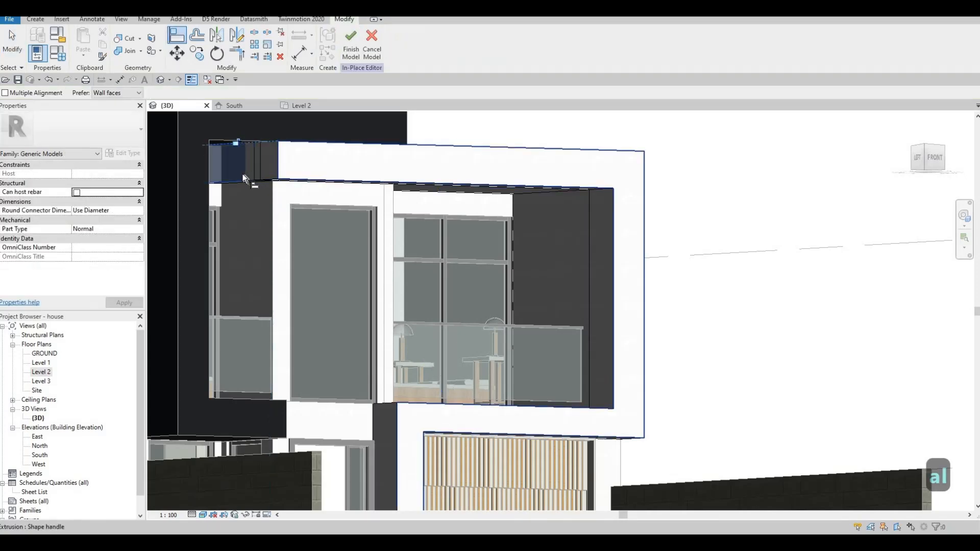
key("Escape")
key("Tab")
key("Tab")
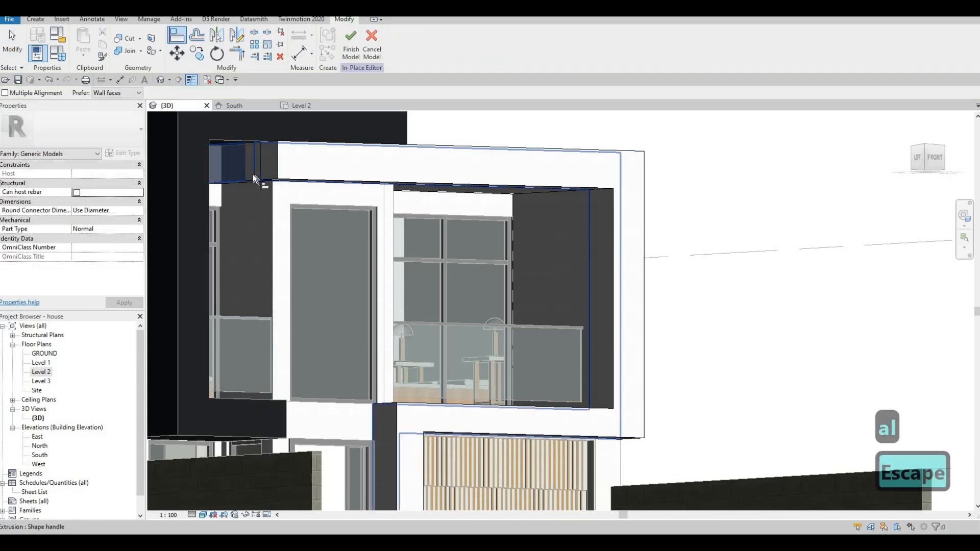
key("Tab")
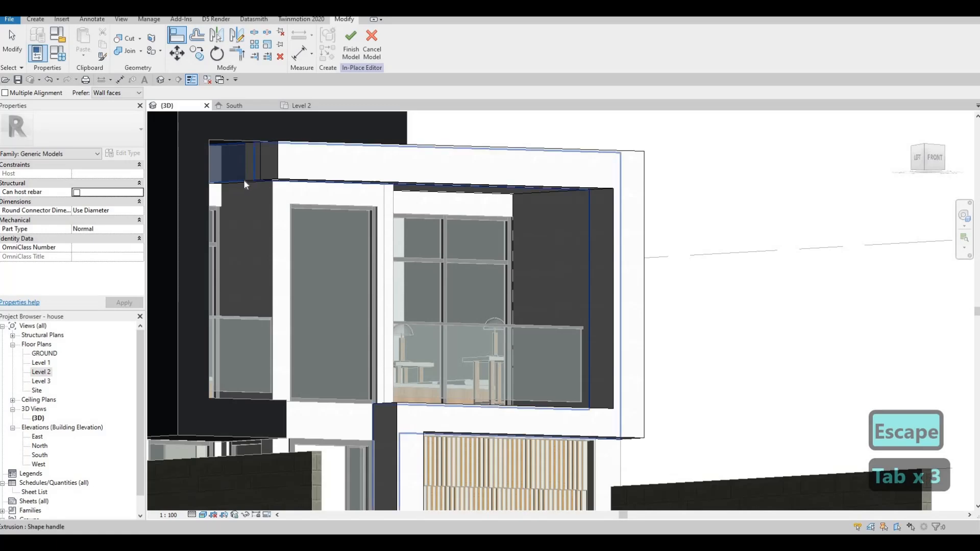
key("Escape")
Step: Pull the block's front face back behind the frame's front and align it with the frame's back face
scroll(252, 158, "up", 5)
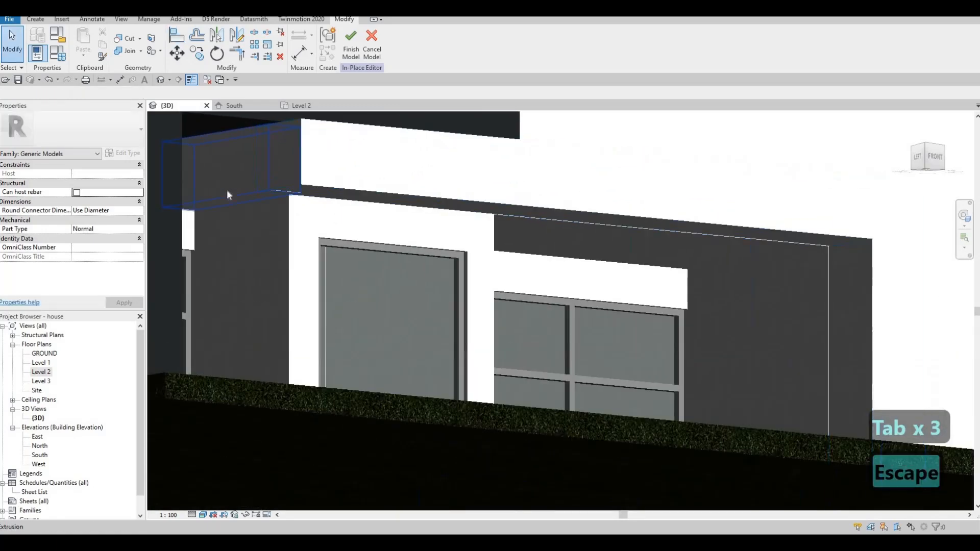
key("Escape")
left_click(296, 157)
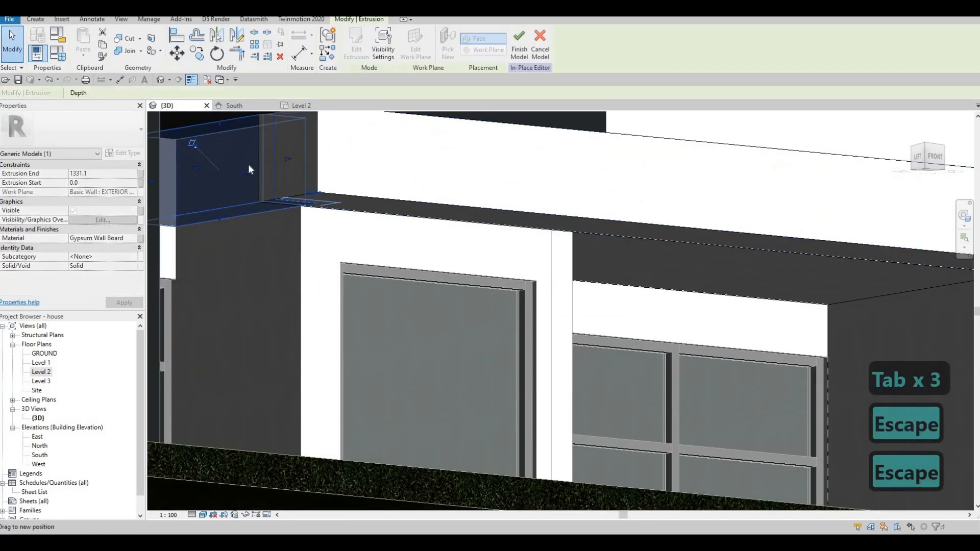
key("Escape")
key("Escape")
key("a")
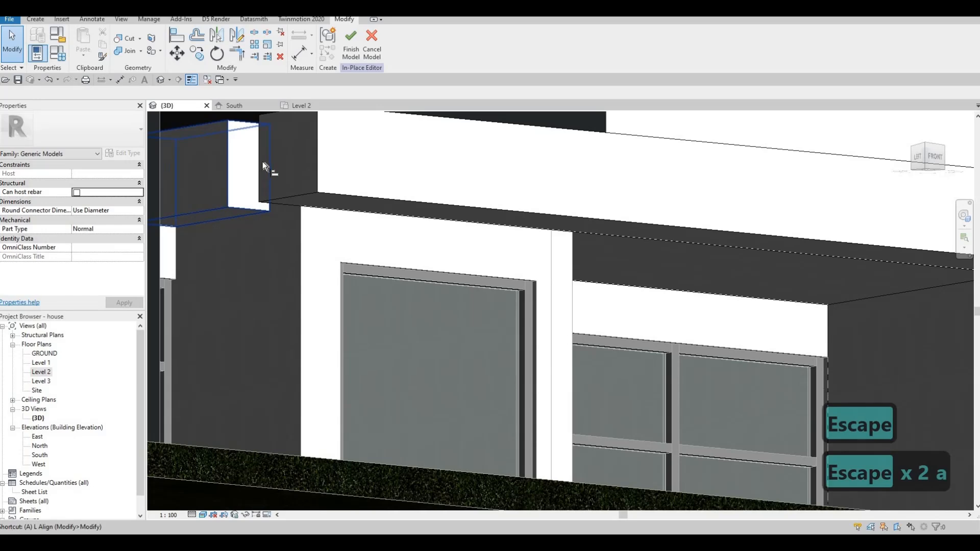
key("l")
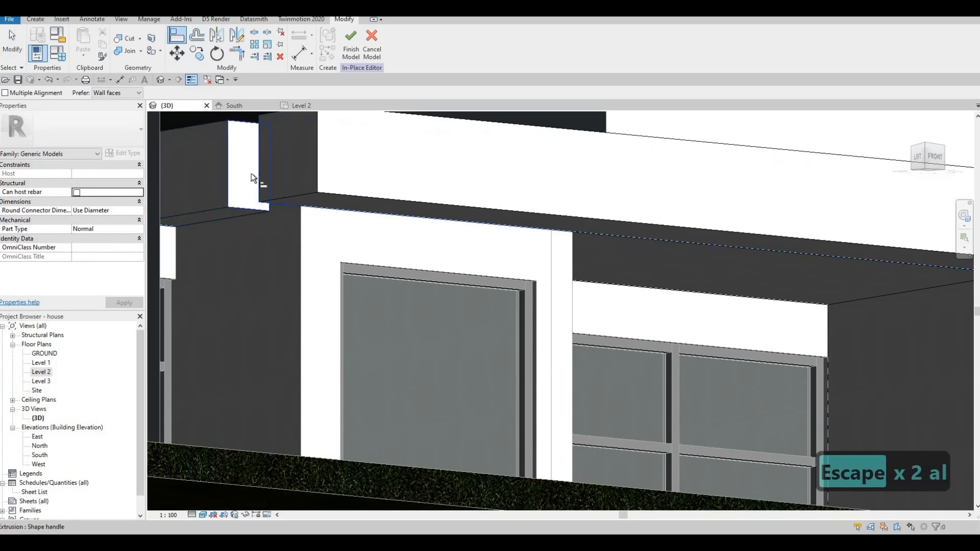
key("Escape")
key("Escape")
Step: Start another extrusion and pick the white top surface behind the frame's upper beam as its work plane
middle_click_drag(299, 185, 339, 302, "shift")
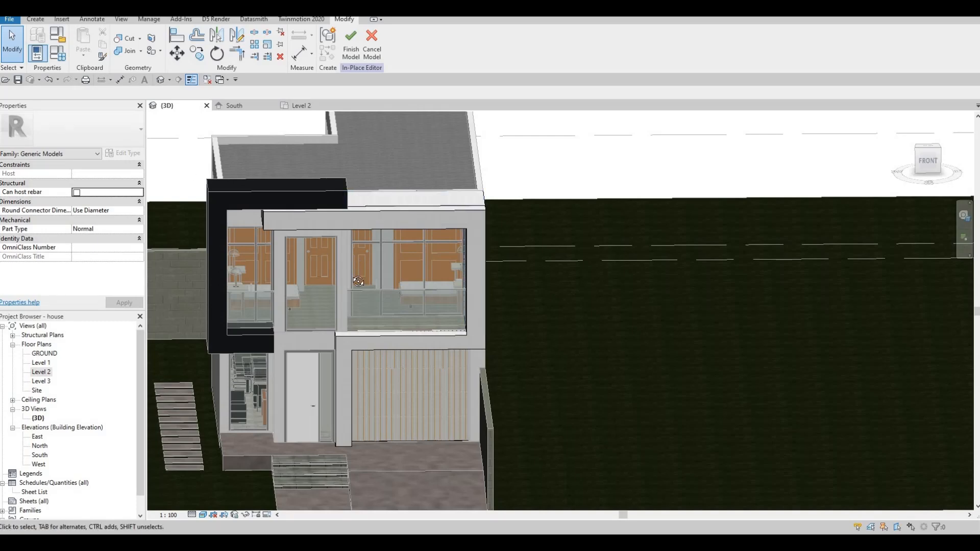
middle_click_drag(366, 271, 208, 235, "shift")
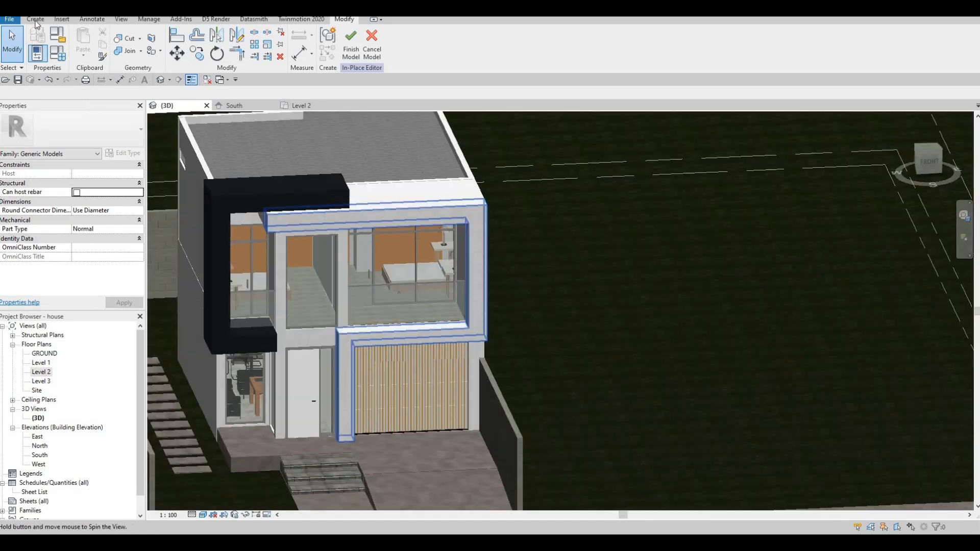
left_click(35, 19)
left_click(85, 41)
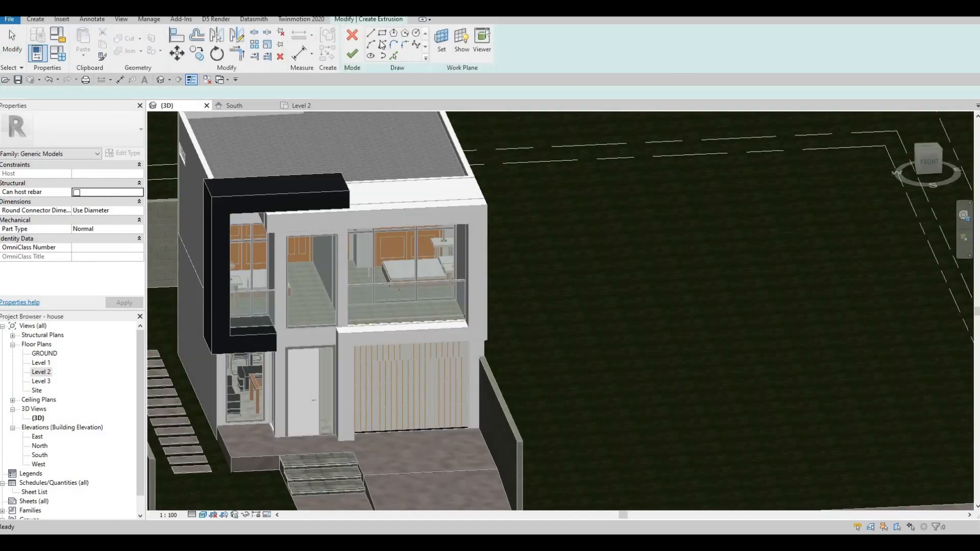
left_click(442, 56)
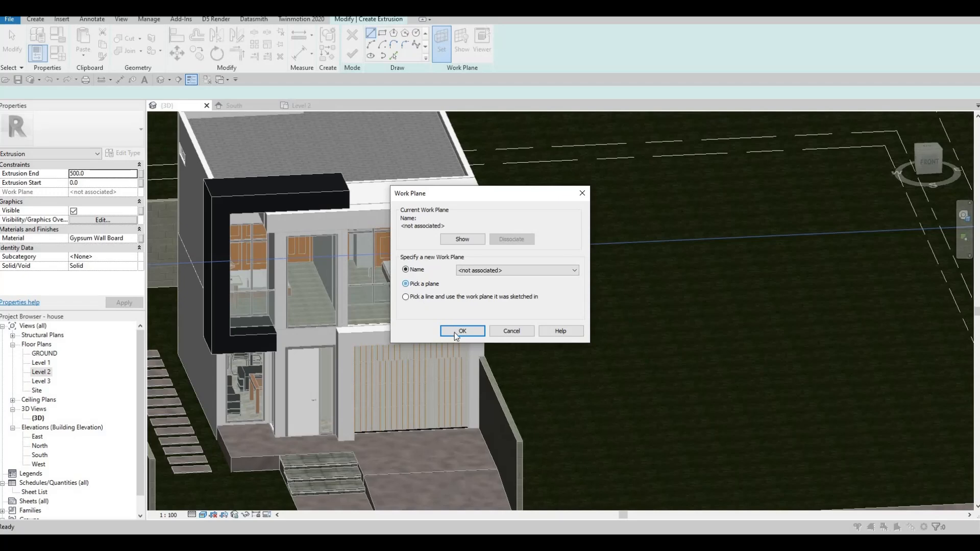
left_click(463, 331)
left_click(410, 193)
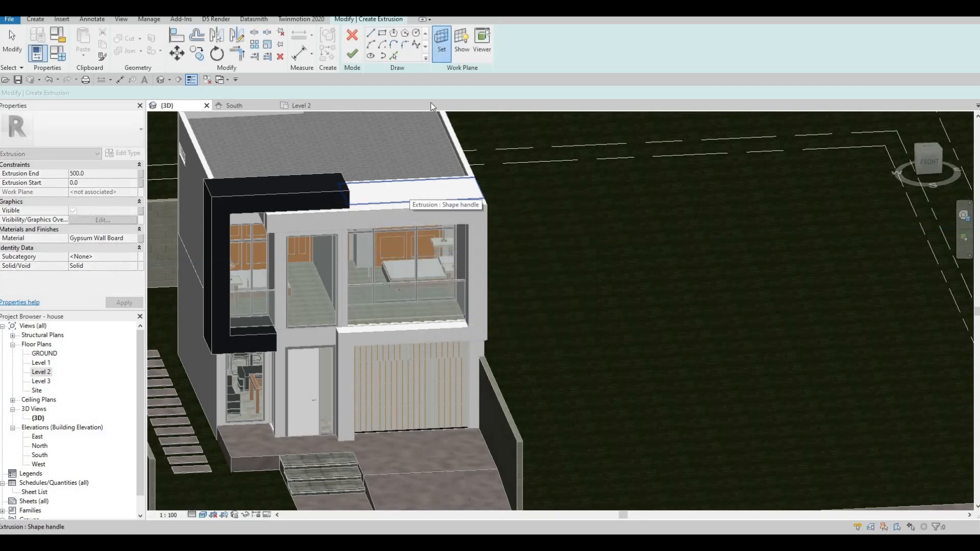
Step: Sketch a rectangle over the white top surface, from the frame's front edge back to near the roof and across to the side edge
left_click(383, 33)
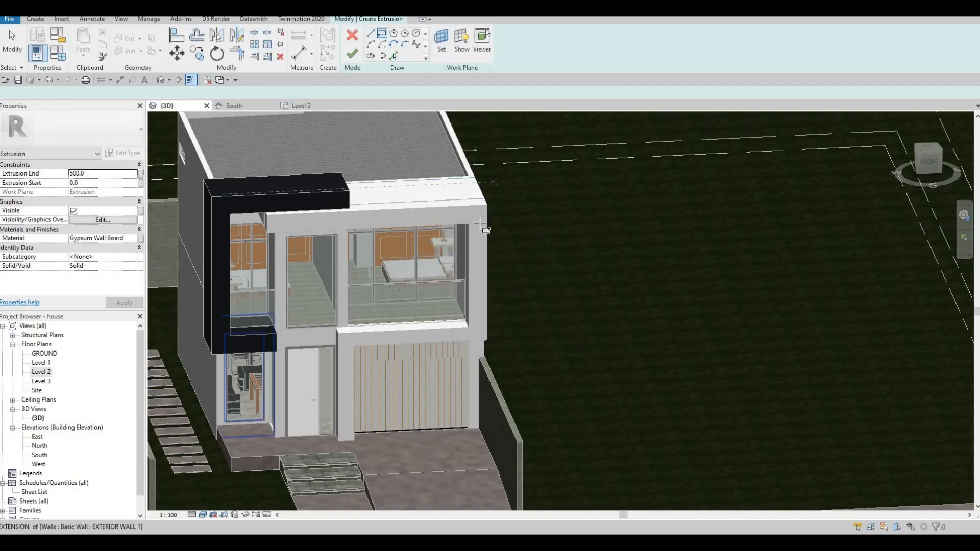
scroll(480, 224, "up", 3)
scroll(480, 223, "up", 2)
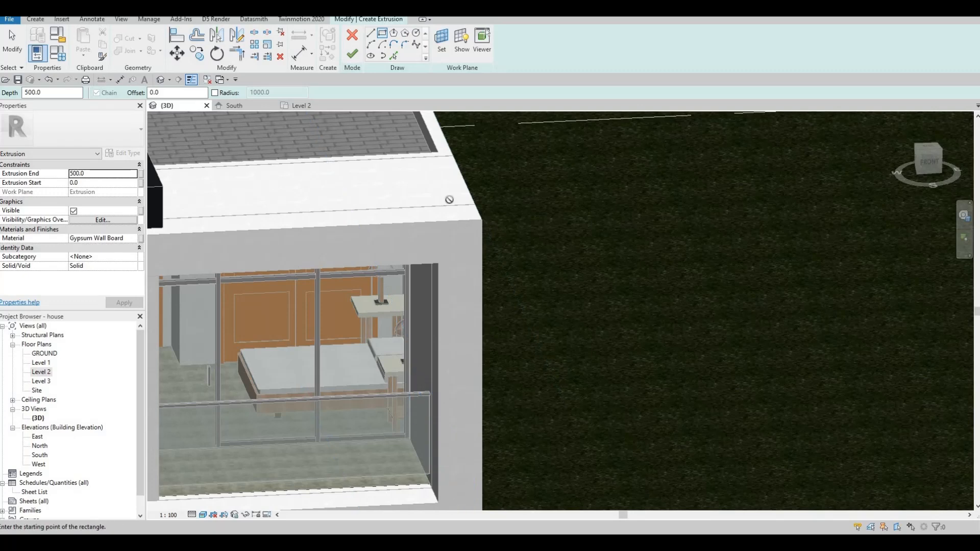
left_click(372, 193)
scroll(288, 249, "up", 3)
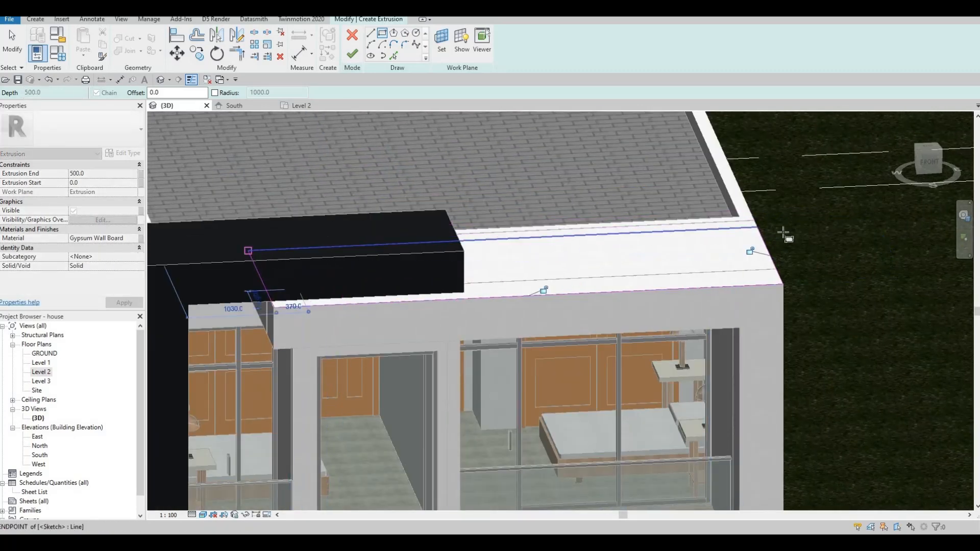
scroll(755, 235, "up", 2)
key("Escape")
key("Escape")
Step: Align the rectangle's back line with the thin edge line just behind it, next to the roof
key("a")
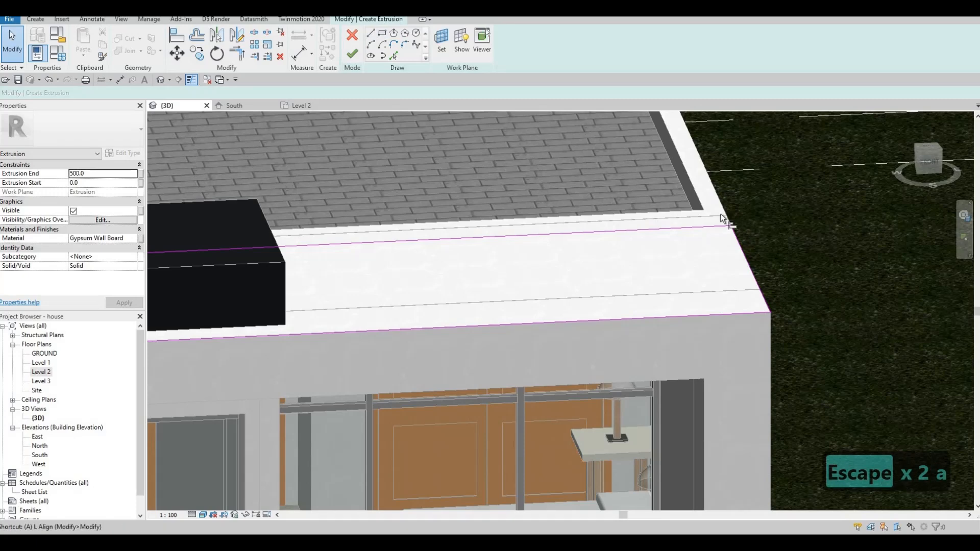
key("l")
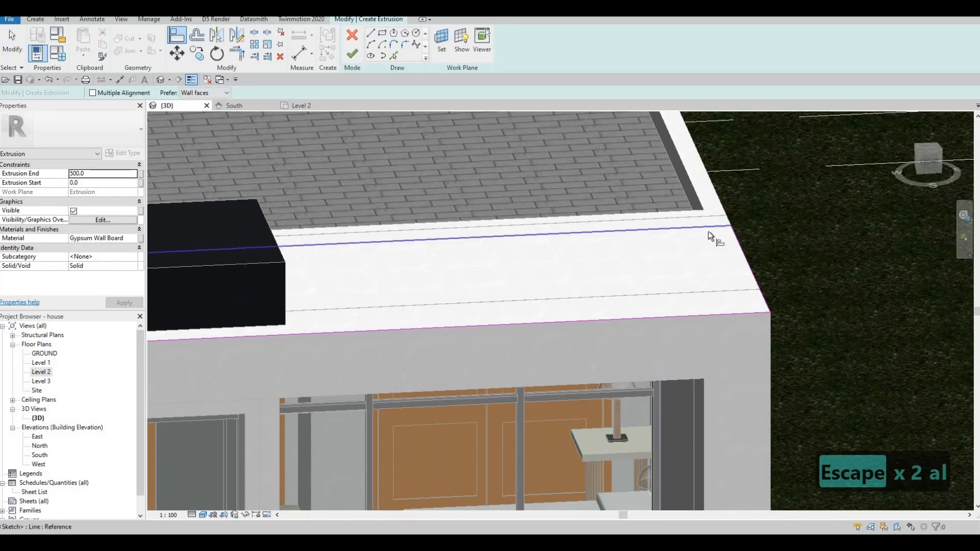
left_click(707, 229)
scroll(639, 231, "down", 1)
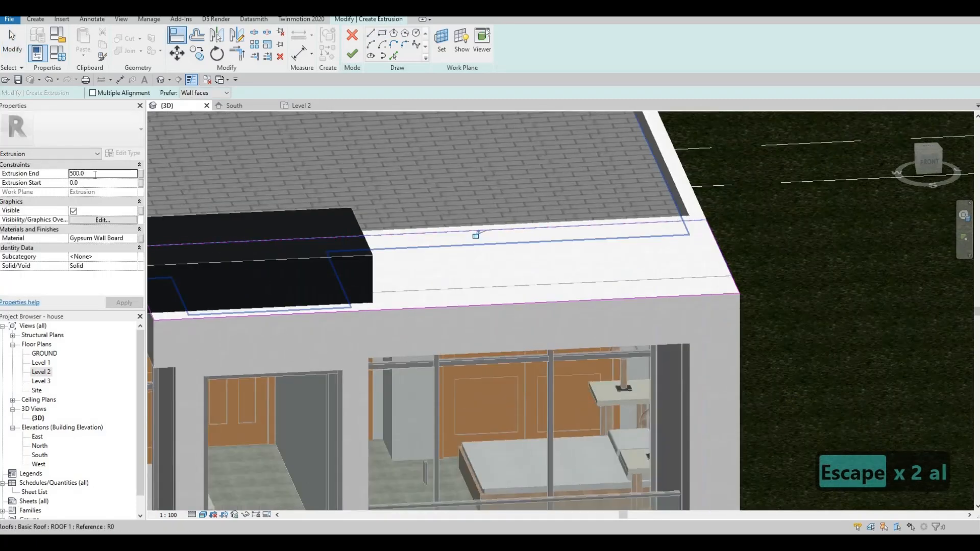
Step: Set the Extrusion End to 5 and finish the thin slab on top of the white frame
left_click(95, 175)
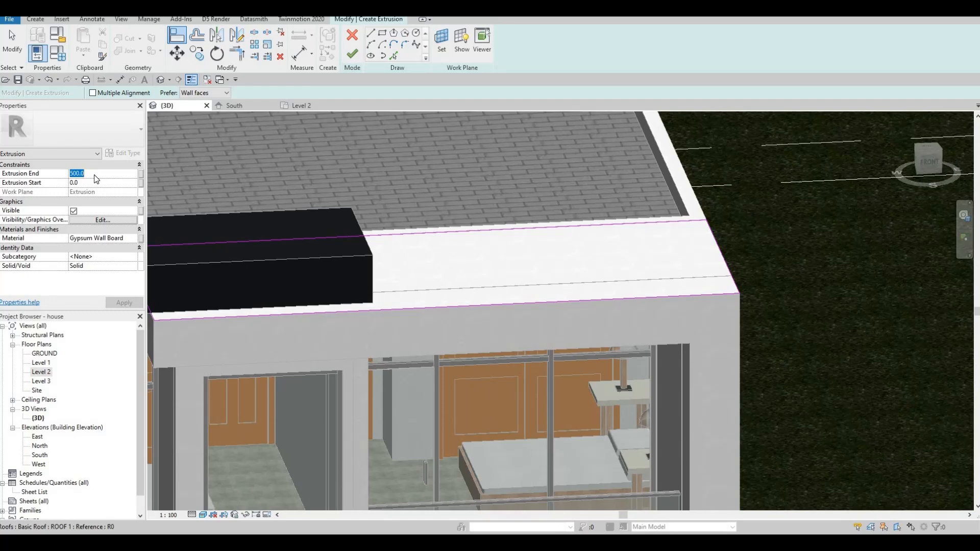
type("5")
key("Return")
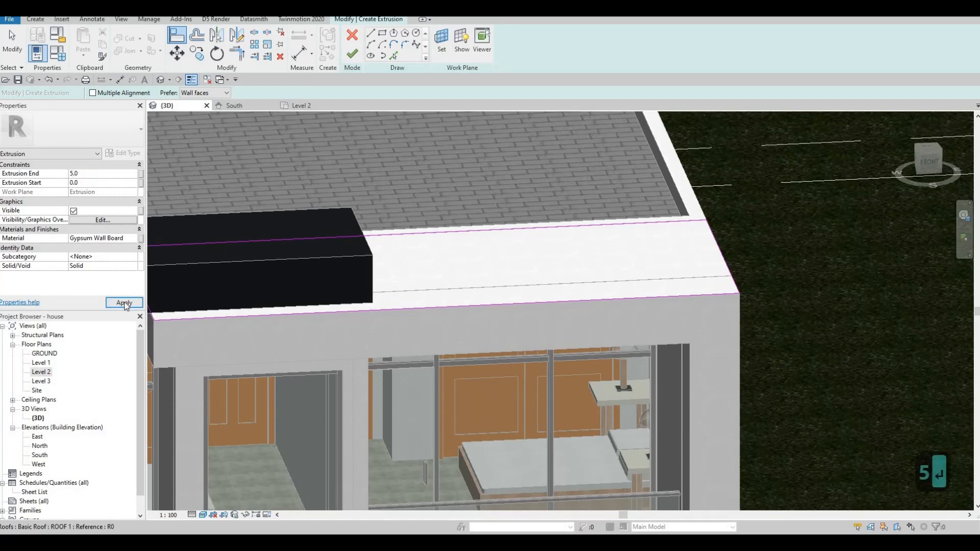
left_click(354, 54)
scroll(637, 319, "up", 2)
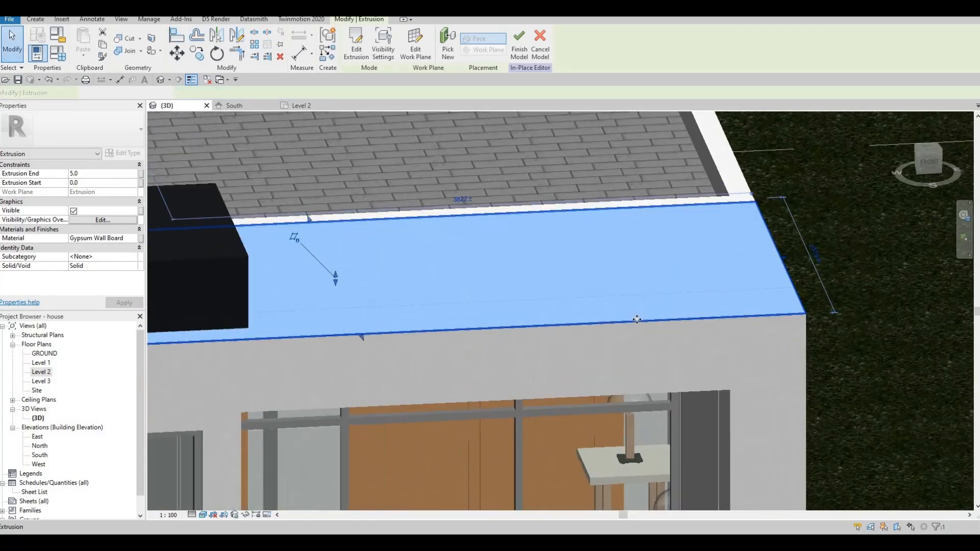
key("Escape")
Step: Change the Extrusion End of the thin slab on top of the white frame to 10
scroll(636, 261, "up", 3)
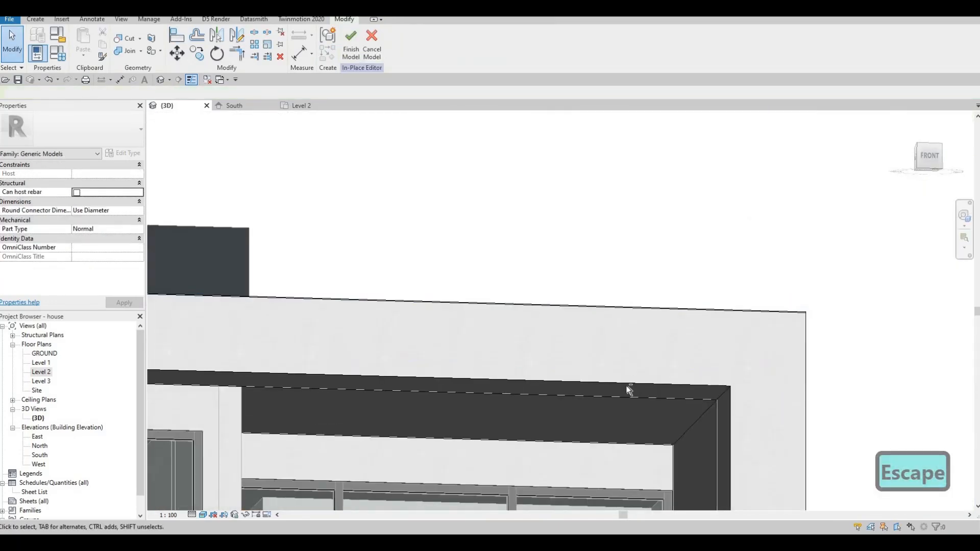
middle_click_drag(629, 390, 609, 285, "shift")
scroll(610, 286, "up", 2)
left_click(407, 295)
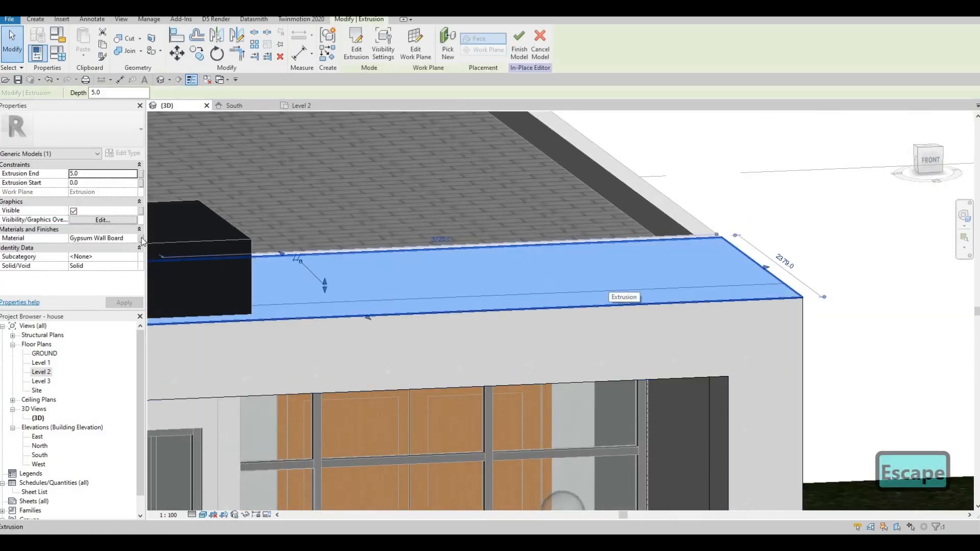
left_click(82, 173)
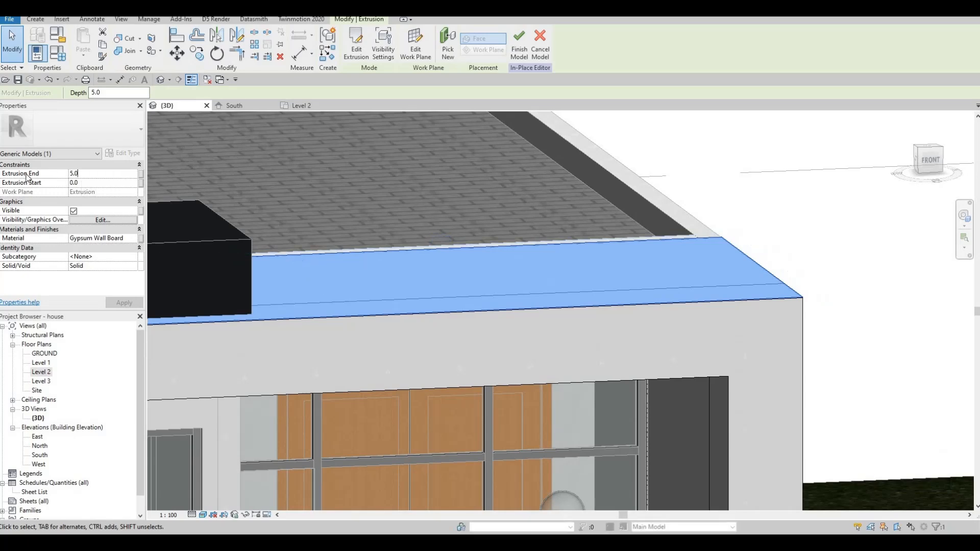
type("10")
key("Return")
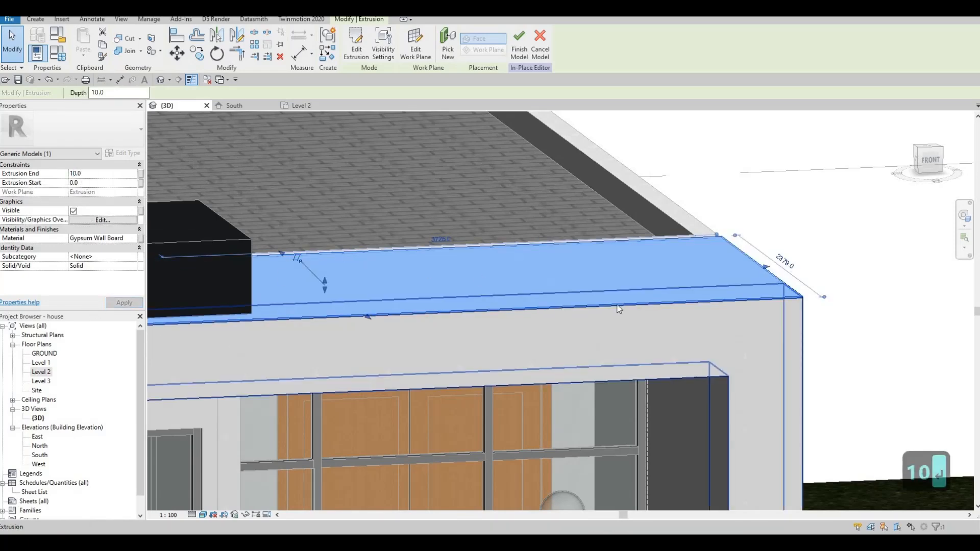
key("Escape")
key("Escape")
Step: Finish the white frame's in-place model and open the black frame's in-place model for editing
middle_click_drag(662, 284, 741, 282, "shift")
scroll(741, 282, "down", 5)
middle_click_drag(455, 148, 591, 270, "shift")
key("Escape")
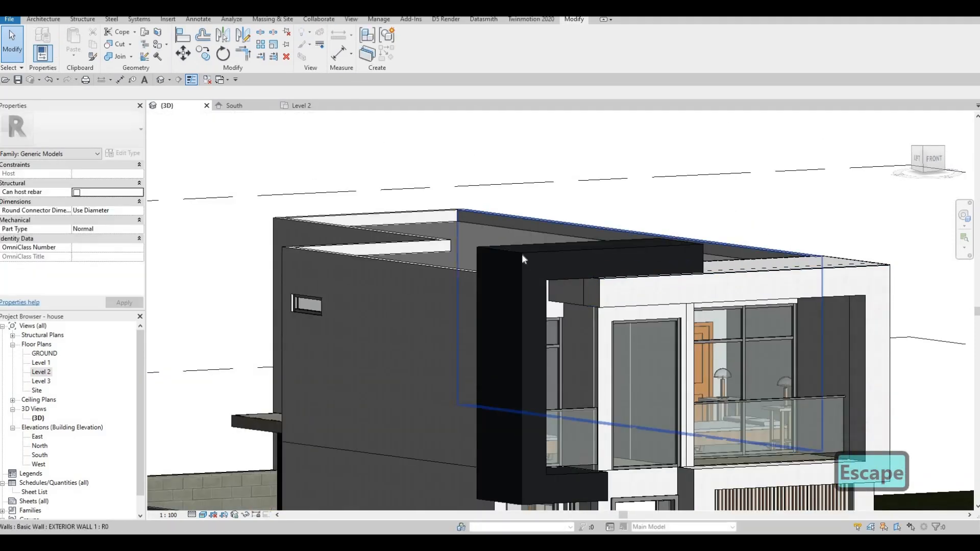
left_click(522, 253)
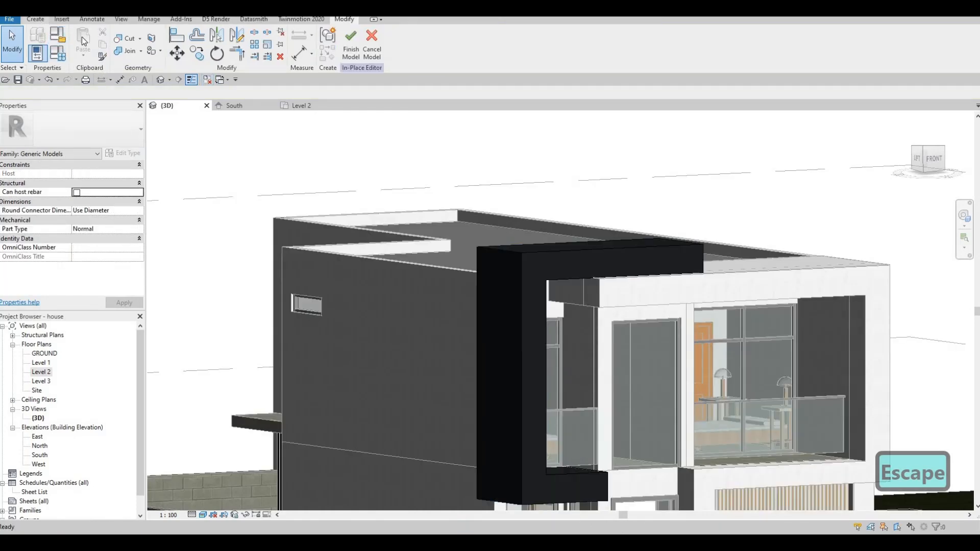
left_click(84, 41)
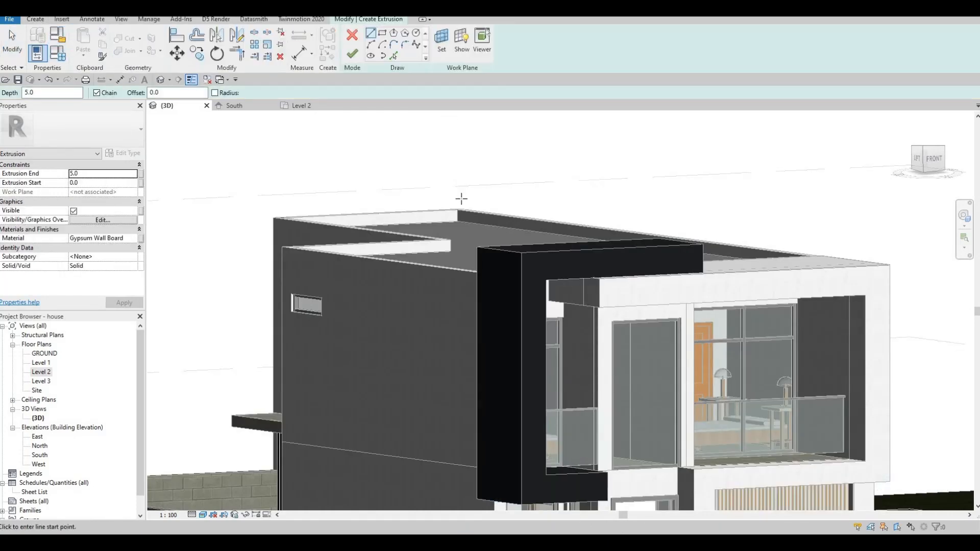
middle_click_drag(435, 265, 562, 259, "shift")
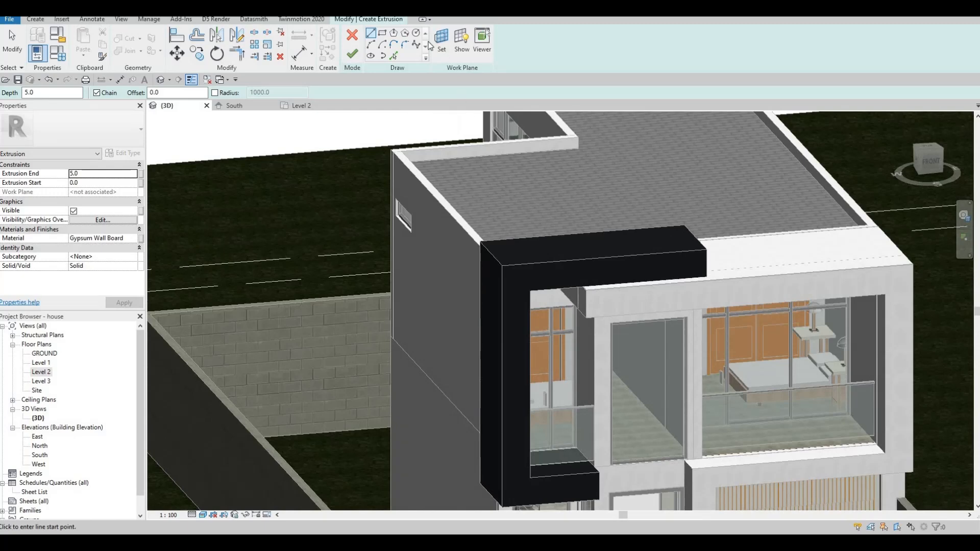
key("Escape")
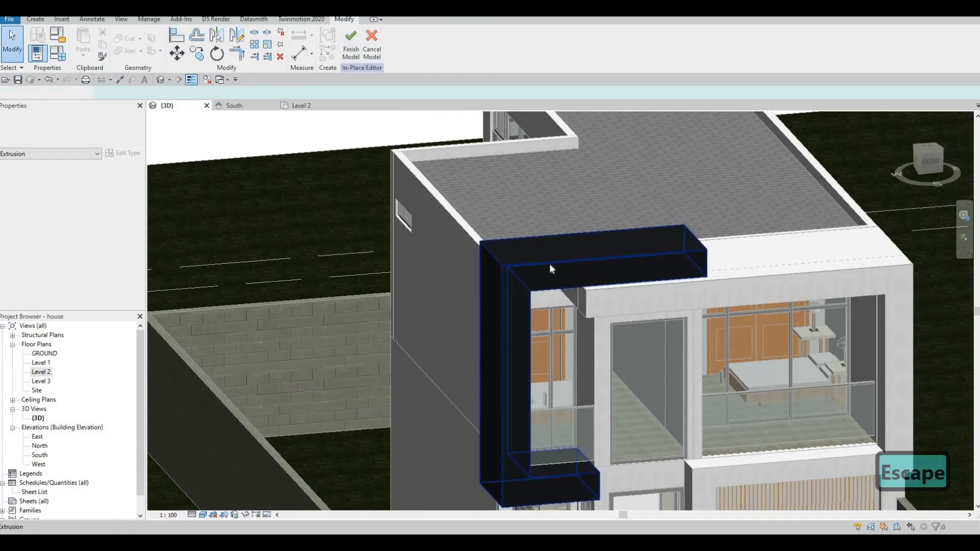
key("Escape")
Step: Copy the material name Iron, Ductile(1) from the black frame's extrusion
left_click(549, 263)
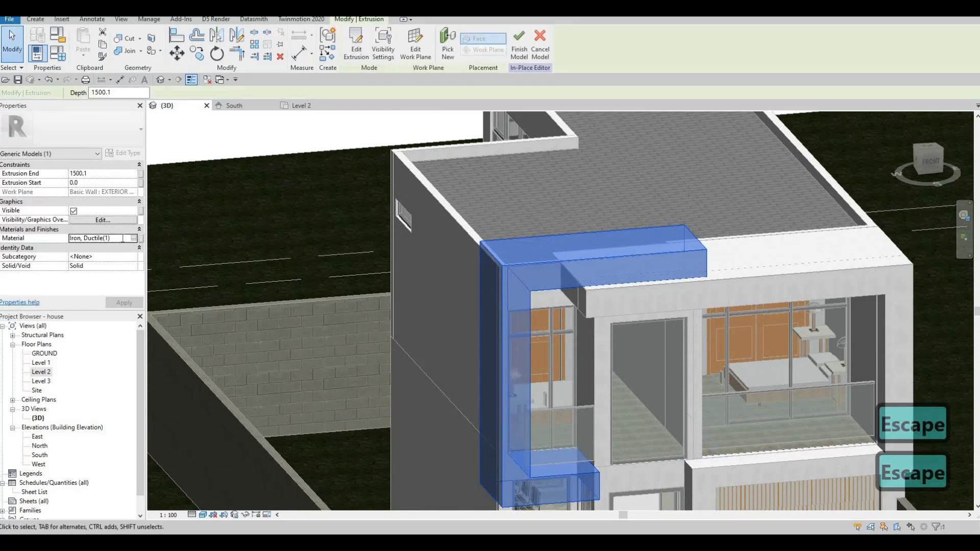
left_click(123, 238)
key("ctrl+c")
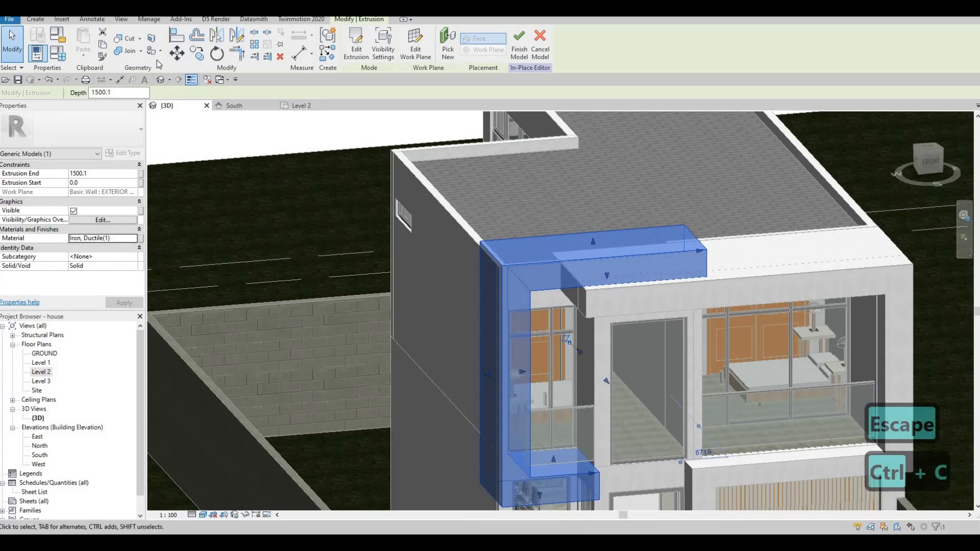
key("Escape")
key("Escape")
Step: Start an extrusion with the black frame's top face as its work plane and set its material to Iron, Ductile(1)
left_click(39, 21)
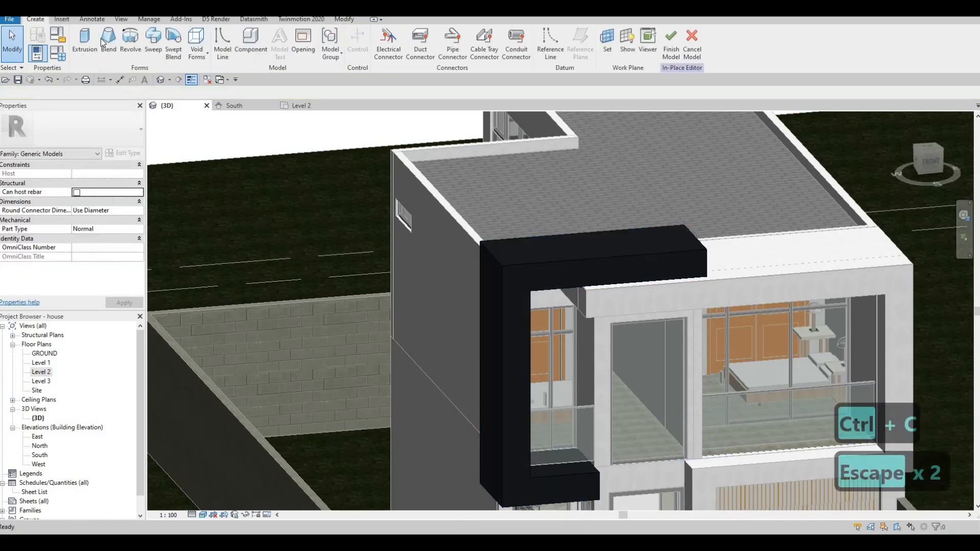
left_click(84, 41)
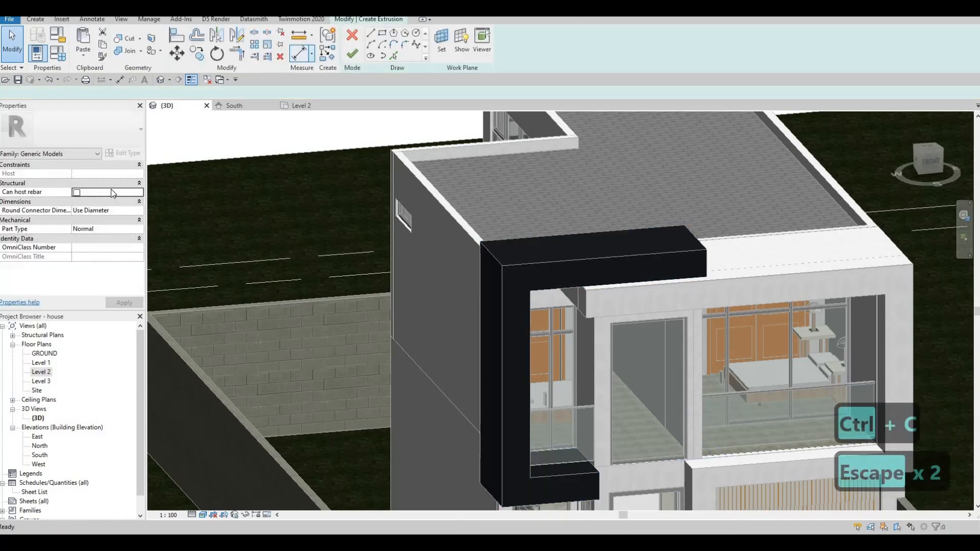
left_click(449, 53)
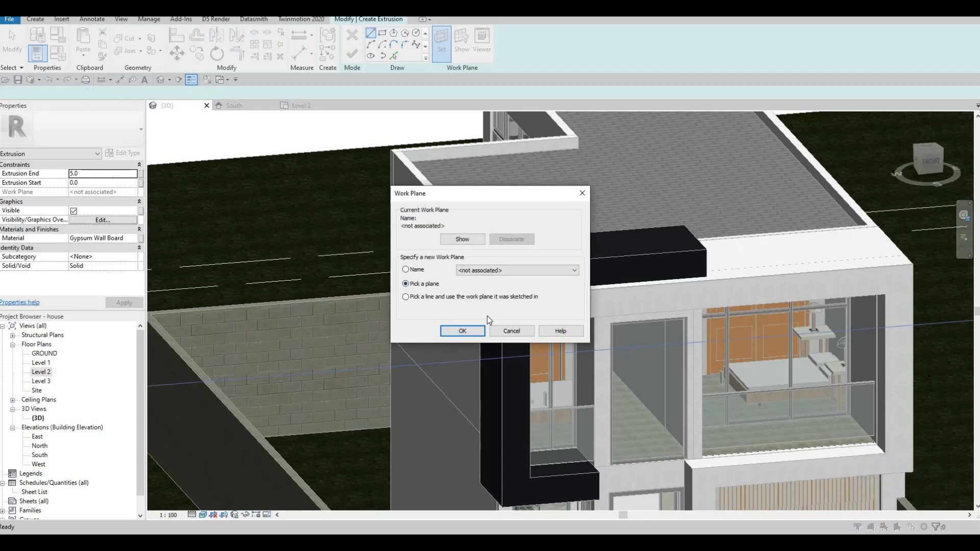
key("Return")
left_click(587, 245)
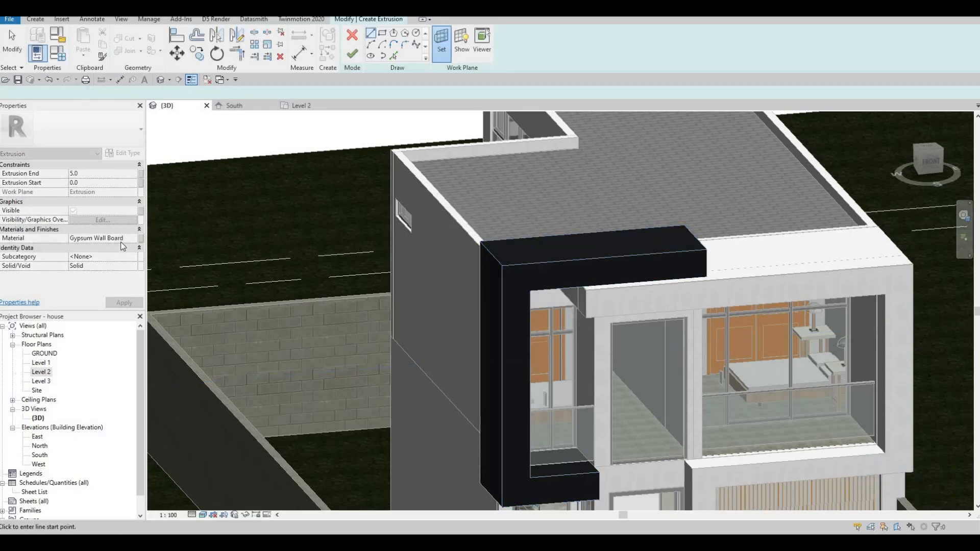
left_click(78, 238)
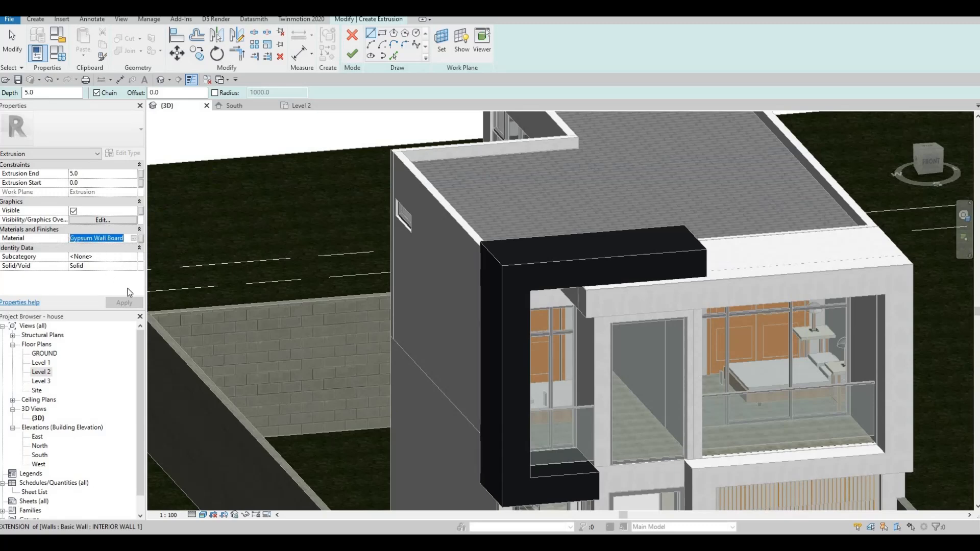
key("ctrl+v")
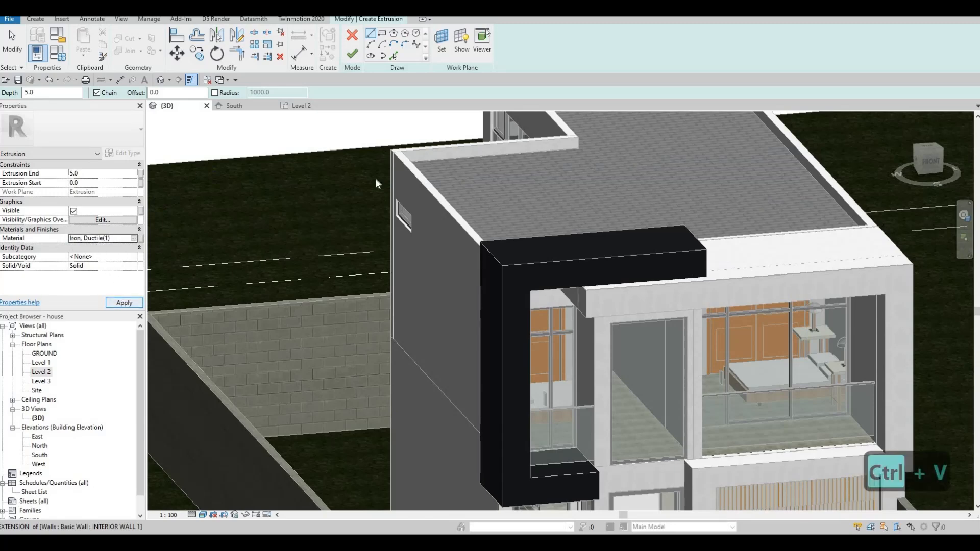
Step: Sketch a rectangle covering the black frame's whole top face and extrude it with an Extrusion End of 10
left_click(383, 33)
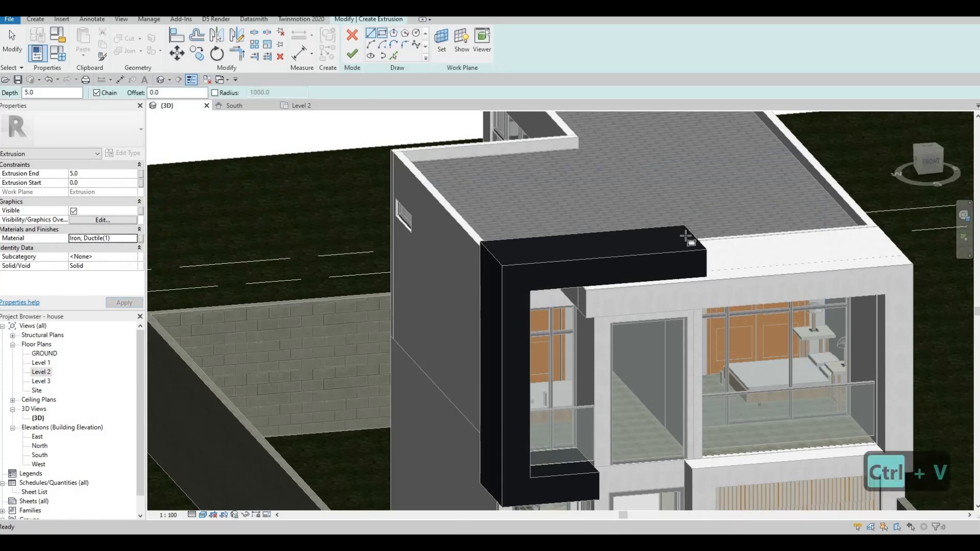
scroll(742, 275, "up", 4)
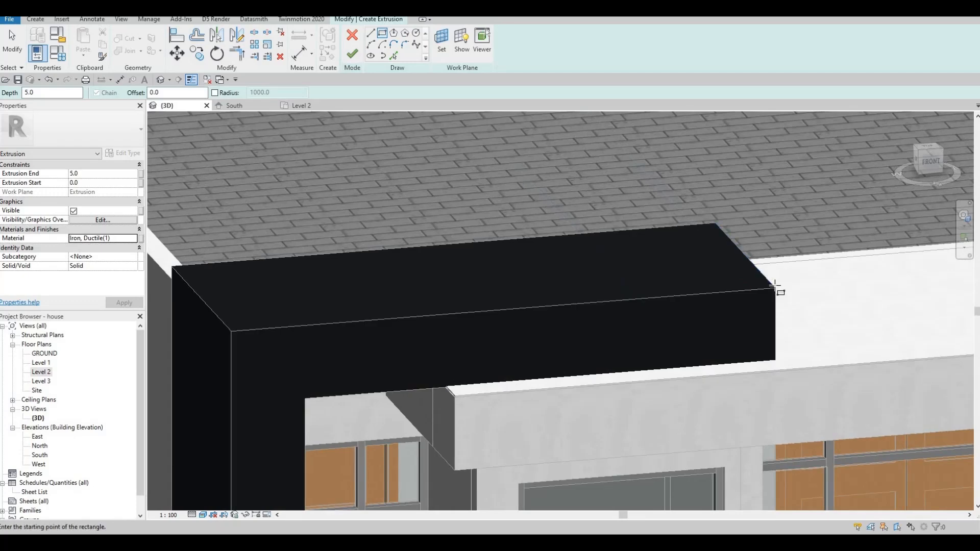
left_click(775, 288)
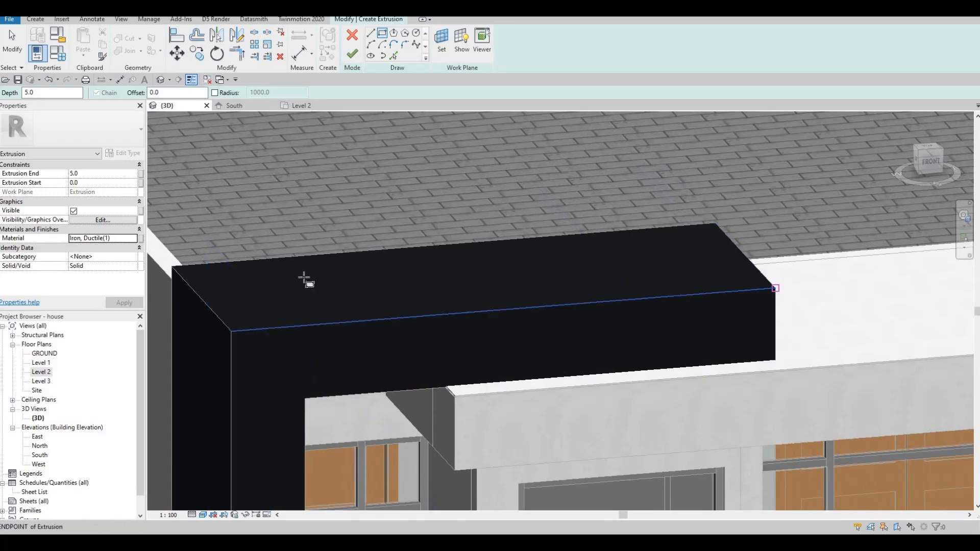
left_click(192, 270)
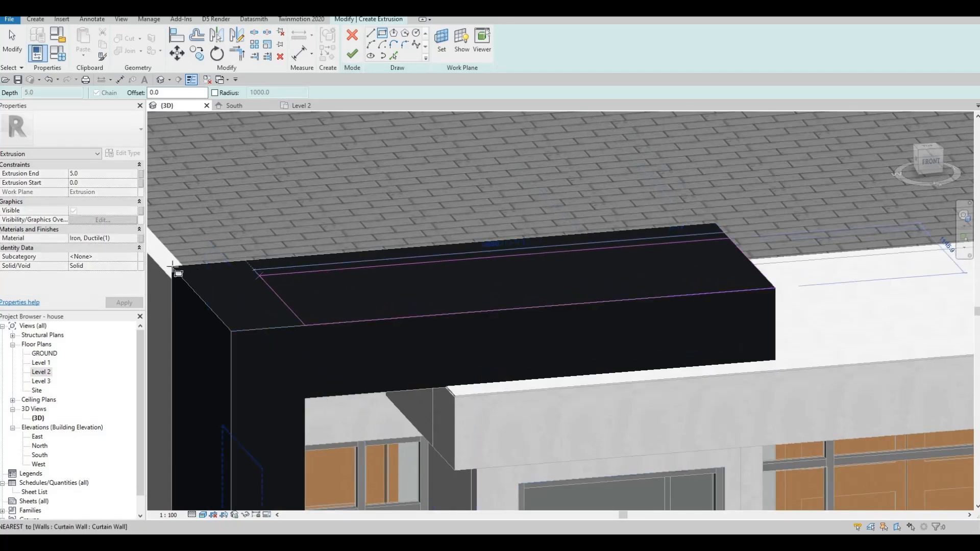
left_click(84, 174)
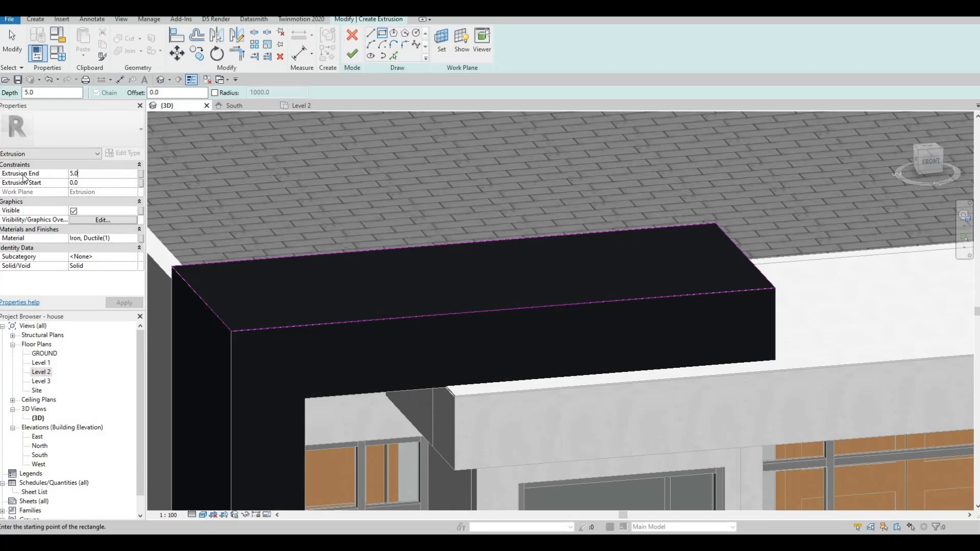
type("10")
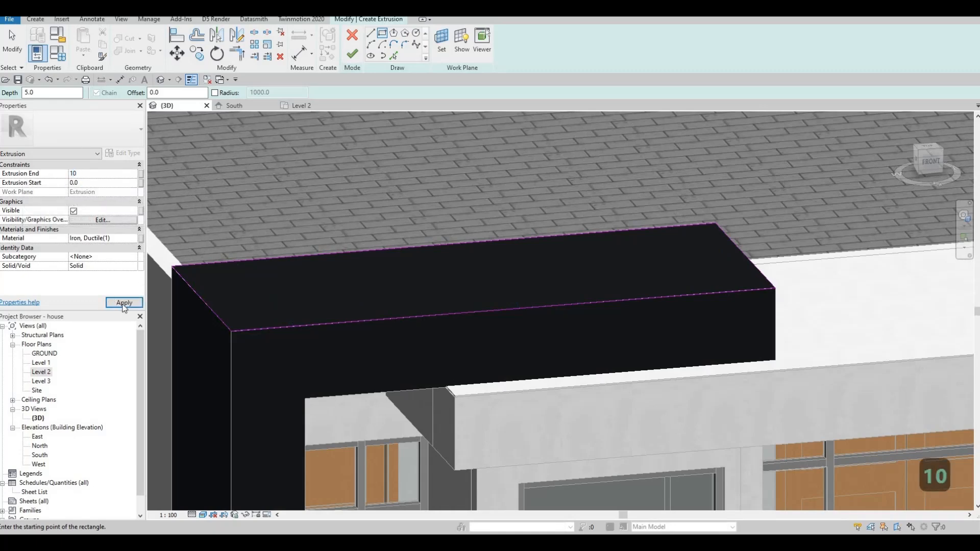
left_click(352, 54)
Step: Finish the black frame's in-place model and inspect the house's front facade
middle_click_drag(379, 219, 532, 118, "shift")
middle_click_drag(850, 299, 743, 265)
scroll(744, 265, "up", 3)
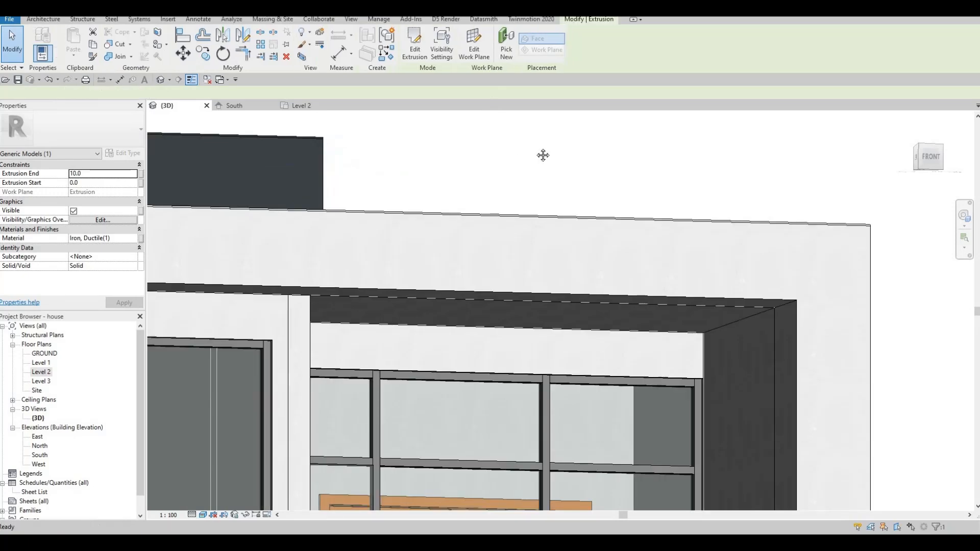
scroll(562, 186, "down", 4)
middle_click_drag(579, 220, 582, 343, "shift")
middle_click_drag(582, 344, 584, 203)
middle_click_drag(540, 268, 536, 215, "shift")
middle_click_drag(481, 313, 593, 310, "shift")
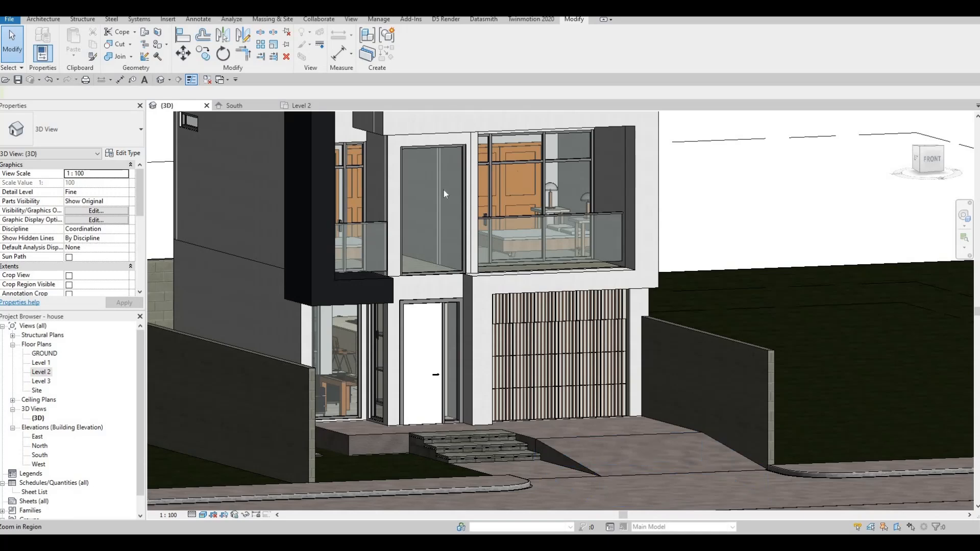
middle_click_drag(461, 298, 401, 366)
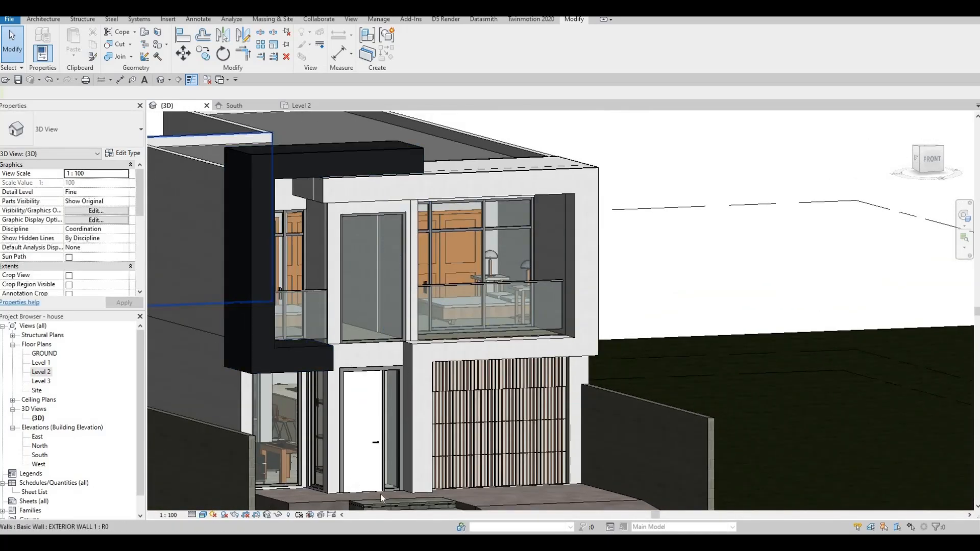
Step: Open the white facade frame's in-place model for editing and start a void sweep
middle_click_drag(379, 418, 362, 328)
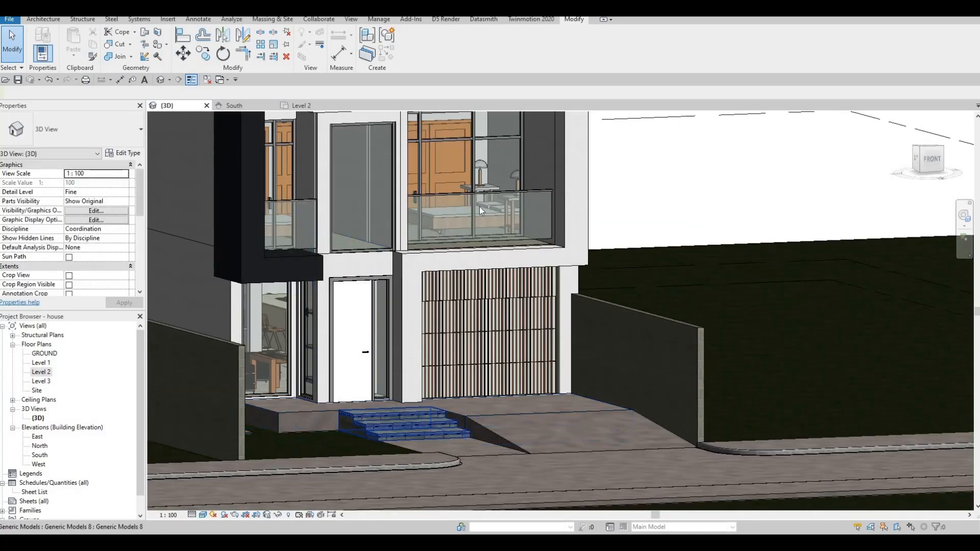
middle_click_drag(286, 142, 289, 223)
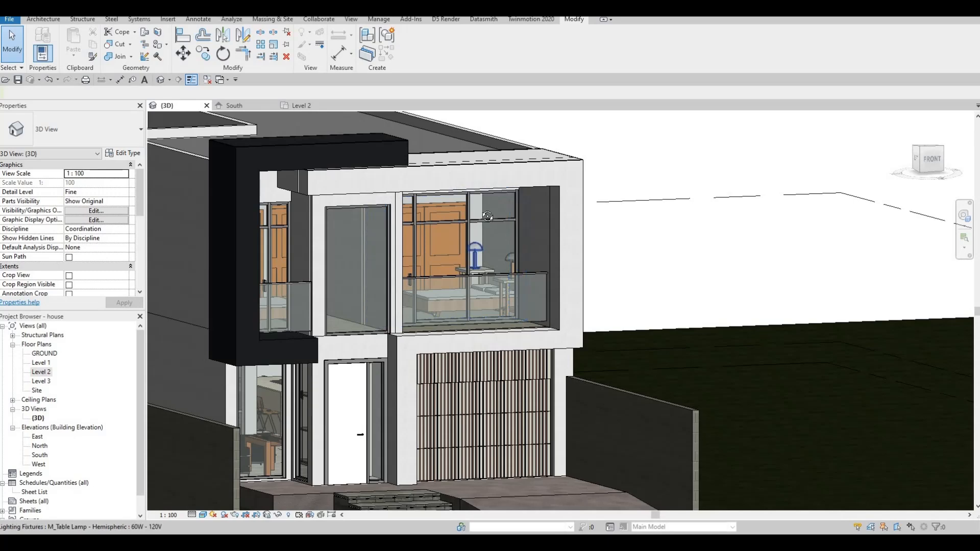
middle_click_drag(483, 203, 420, 198, "shift")
scroll(423, 199, "up", 2)
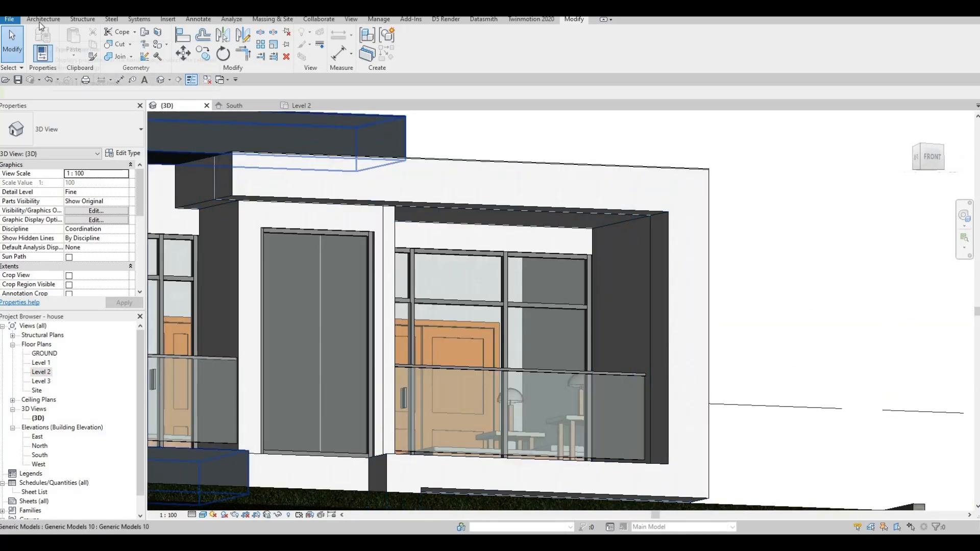
left_click(321, 179)
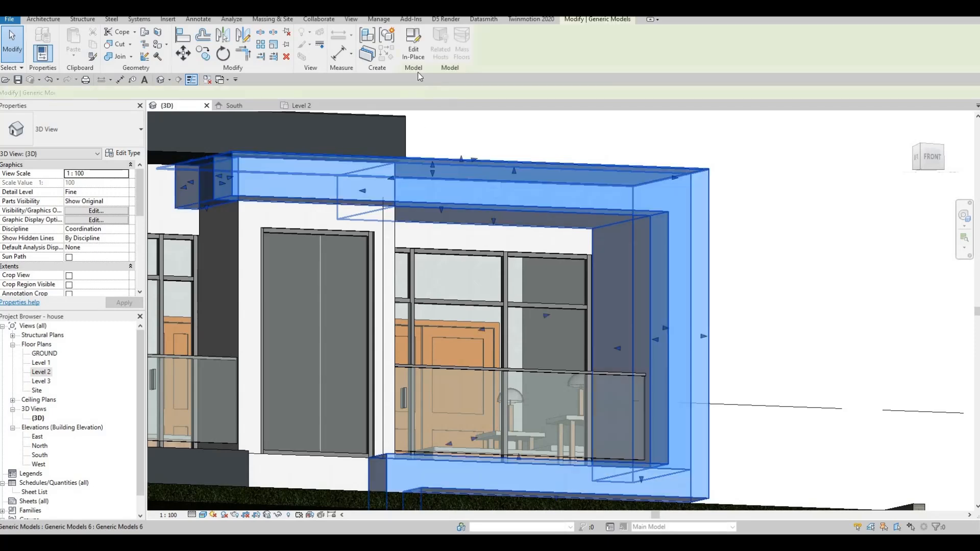
left_click(414, 51)
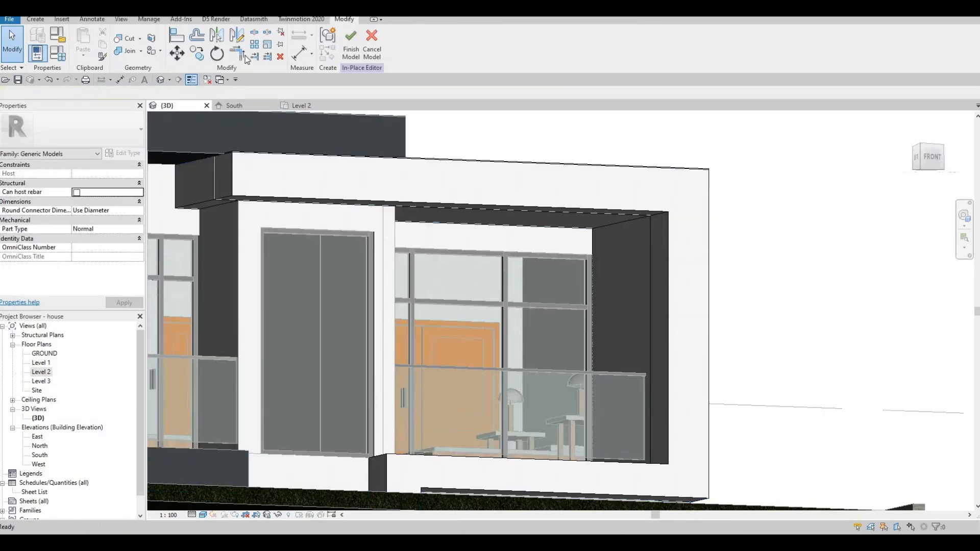
left_click(40, 20)
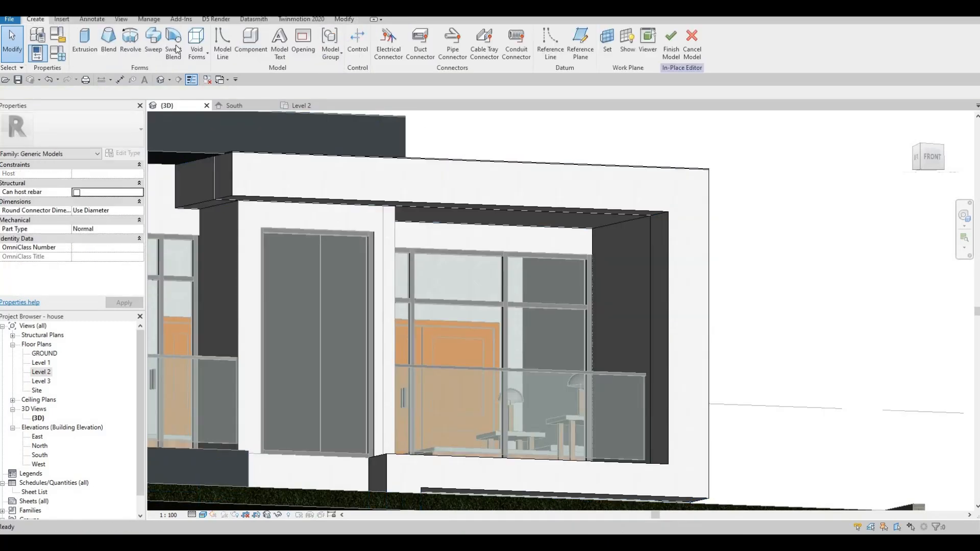
left_click(196, 49)
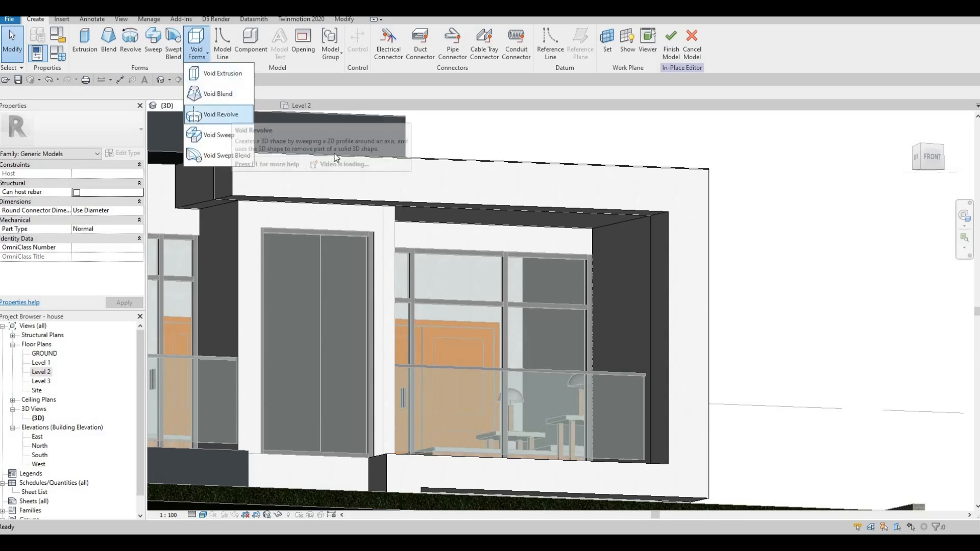
left_click(232, 137)
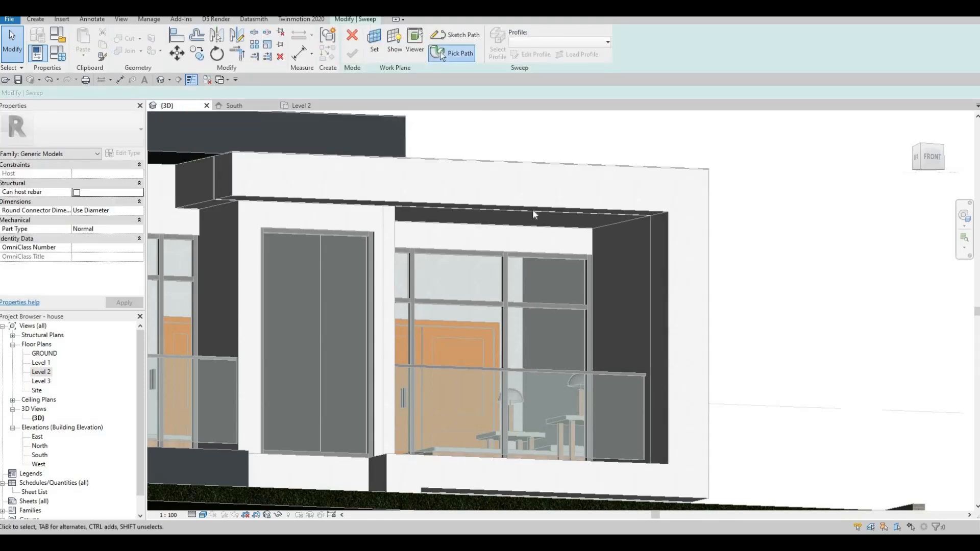
Step: Pick the white frame's front inner edges as the sweep path, following the side upright, the overhang's underside and its short return
middle_click_drag(623, 180, 646, 195, "shift")
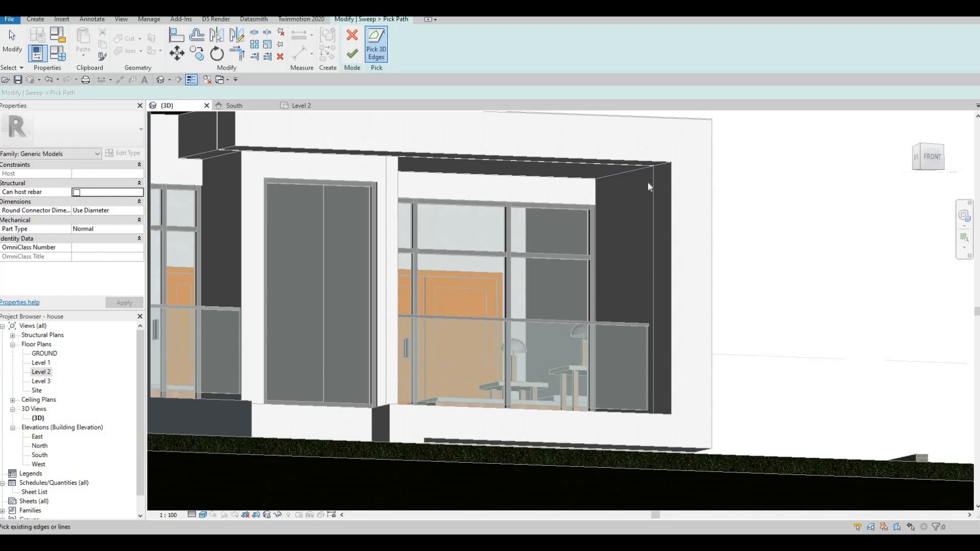
scroll(638, 176, "up", 2)
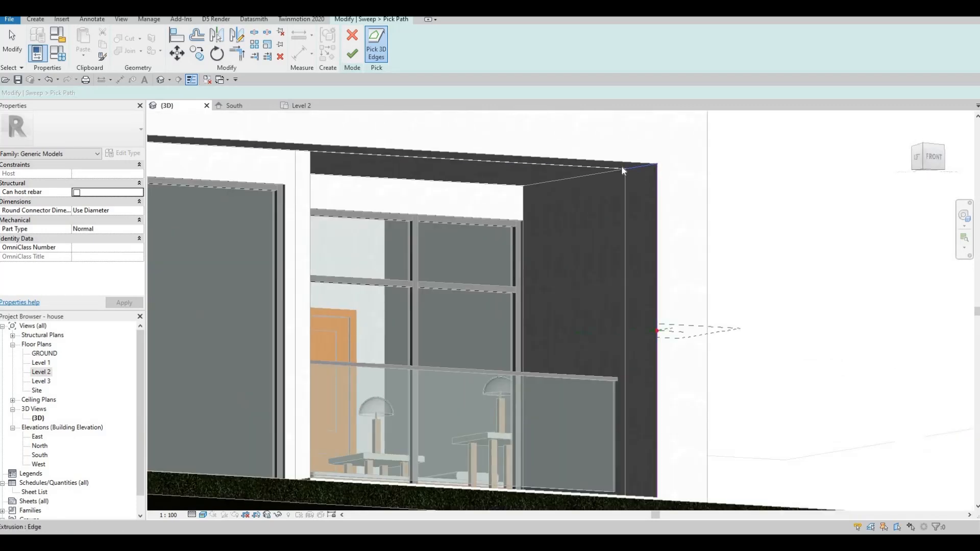
left_click(622, 168)
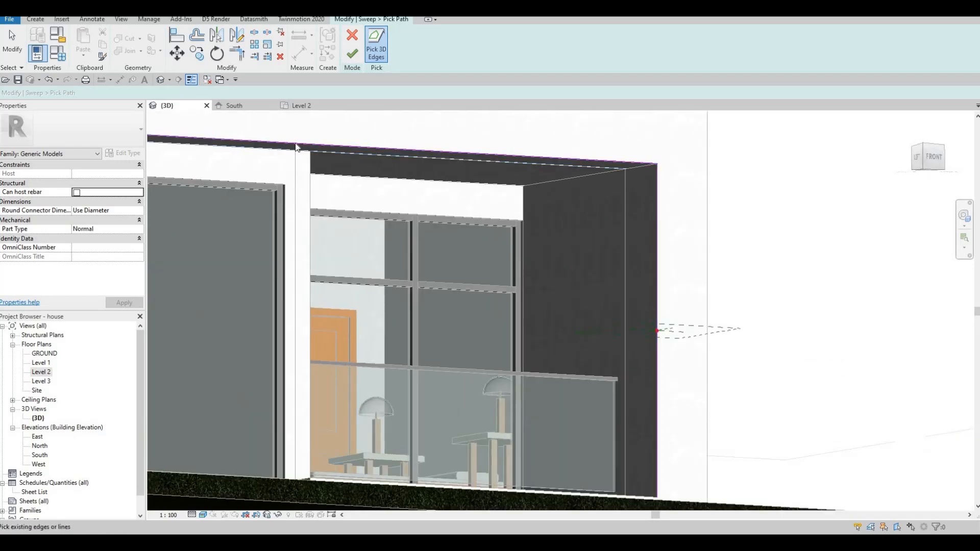
middle_click_drag(296, 144, 497, 168)
scroll(307, 156, "up", 2)
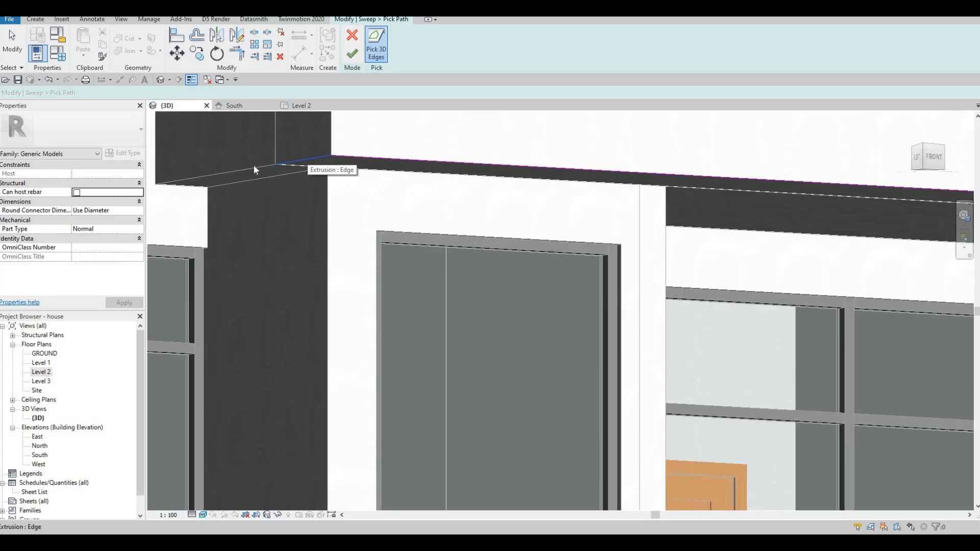
scroll(604, 228, "down", 3)
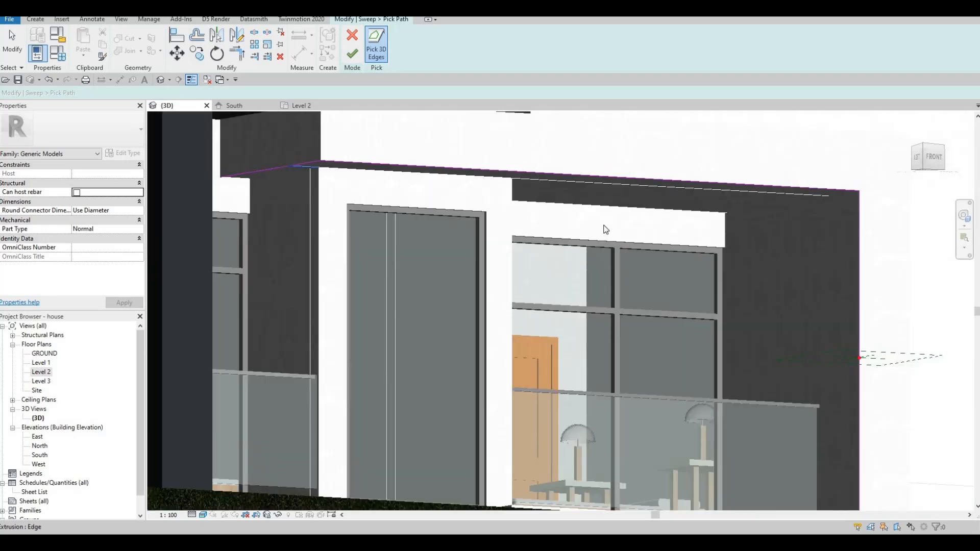
scroll(667, 270, "up", 2)
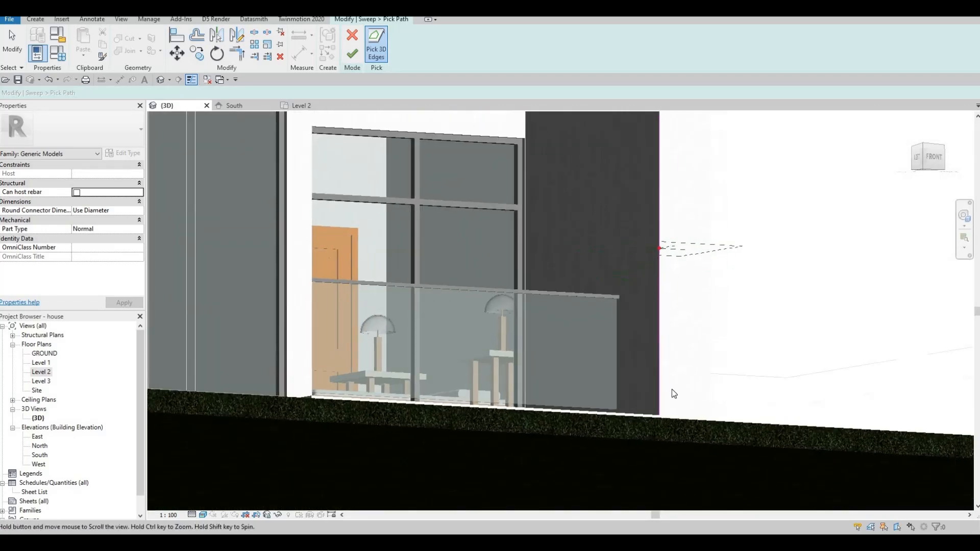
Step: Shorten the vertical path line on the frame's side upright to 1680 and finish the sweep path
left_click(660, 394)
key("Escape")
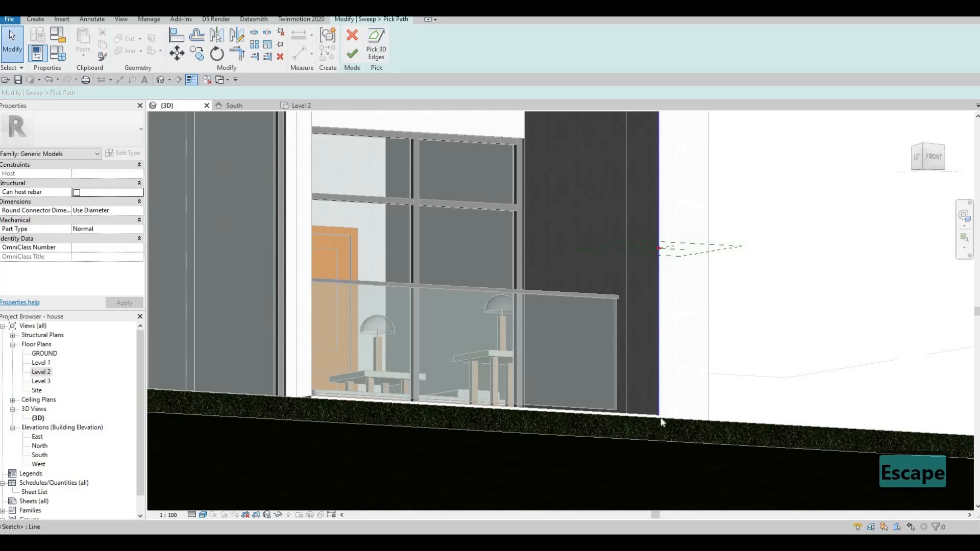
key("Escape")
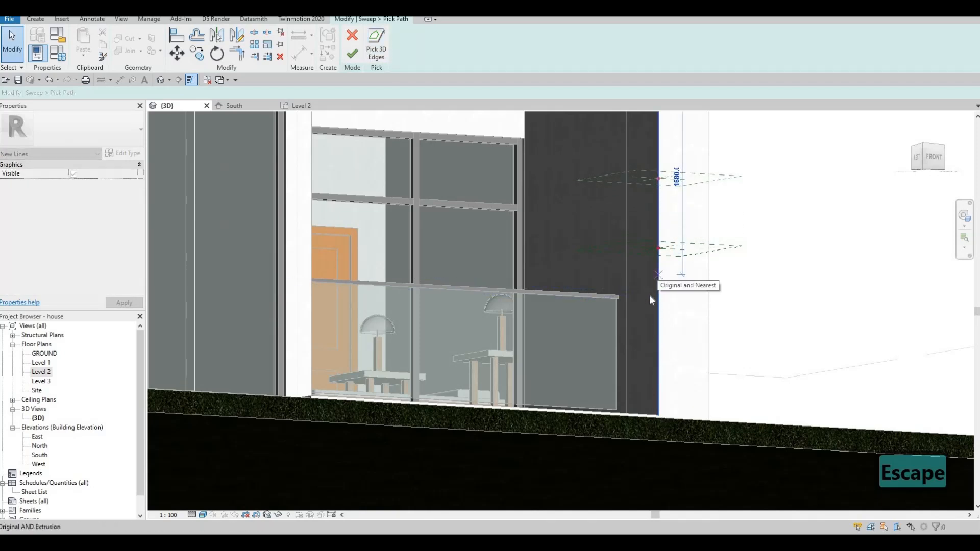
left_click(650, 297)
mouse_move(696, 292)
middle_mouse_down("shift")
mouse_move(449, 198)
mouse_move(380, 62)
mouse_move(356, 53)
middle_mouse_up("shift")
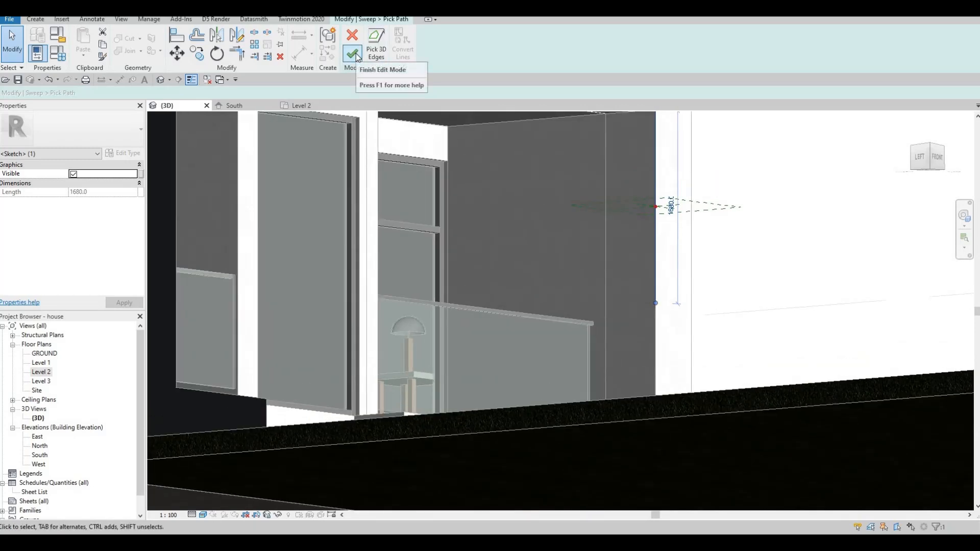
left_click(357, 53)
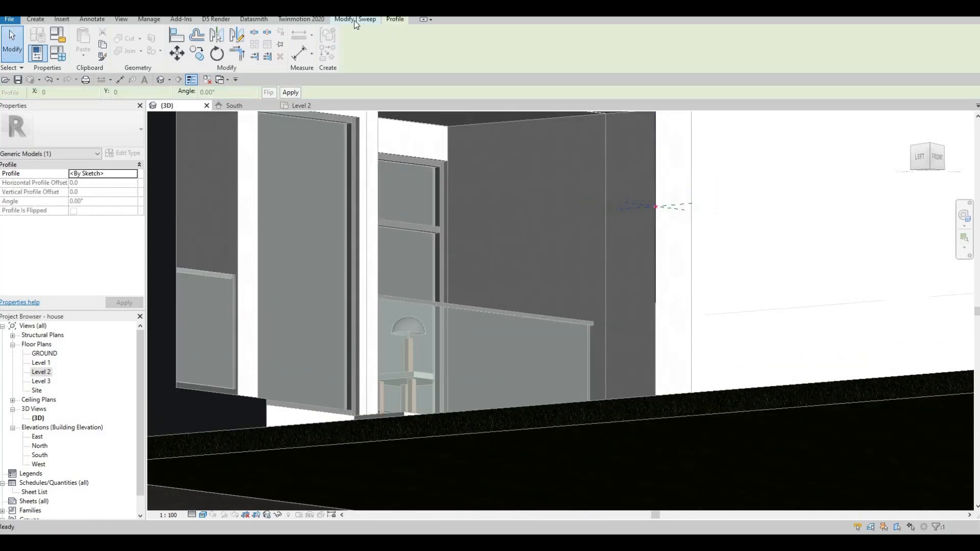
Step: Sketch a rectangular sweep profile about 100 by 20 on the inner side of the path
left_click(543, 55)
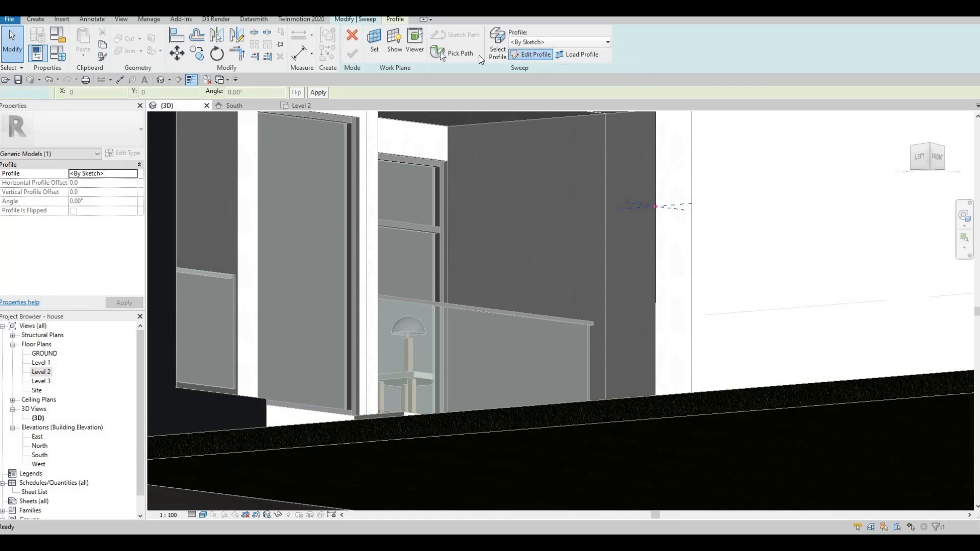
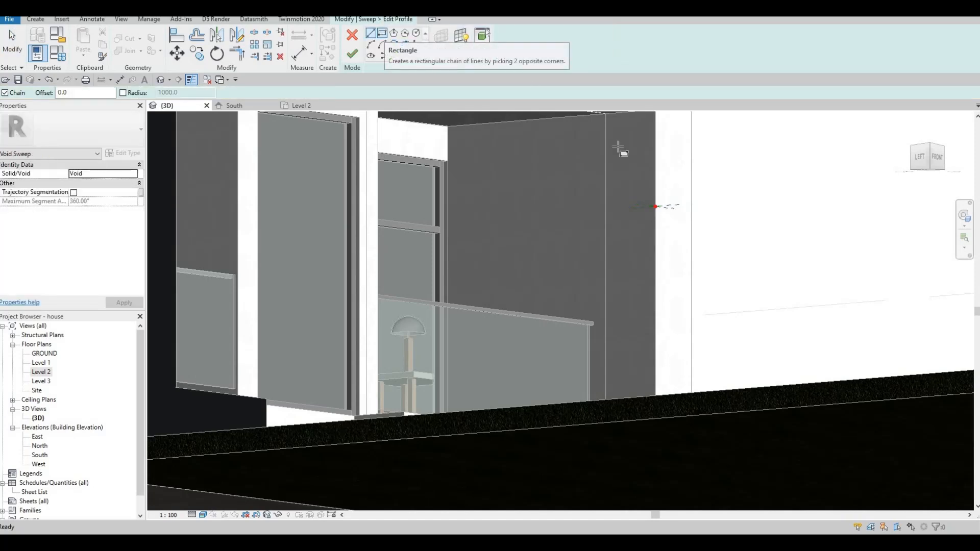
left_click(622, 197)
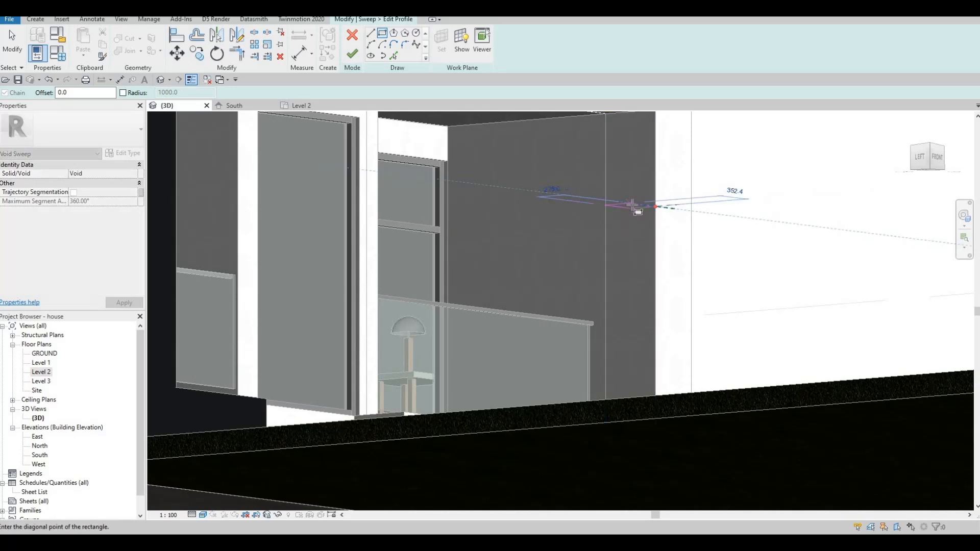
scroll(633, 208, "up", 3)
mouse_move(665, 222)
middle_mouse_down()
mouse_move(516, 230)
mouse_move(529, 213)
mouse_move(545, 229)
mouse_move(518, 203)
mouse_move(506, 215)
middle_mouse_up()
scroll(541, 228, "up", 2)
scroll(510, 210, "up", 3)
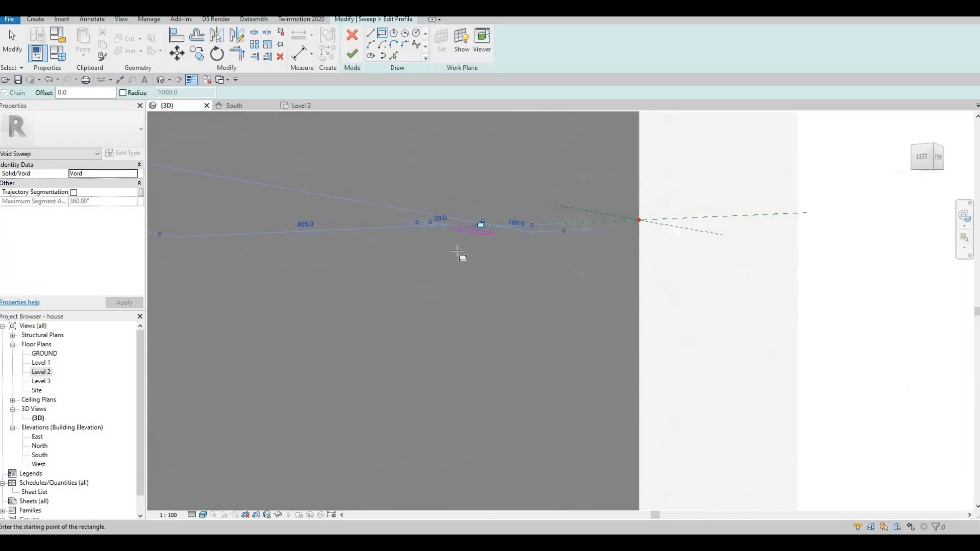
key("Escape")
key("Escape")
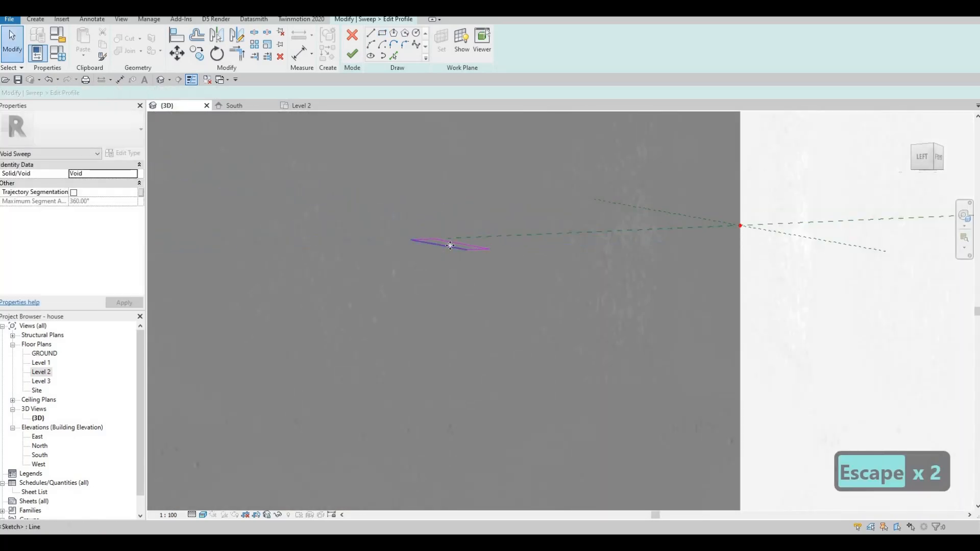
Step: Resize the rectangular sweep profile to 25 by 25
left_click(484, 247)
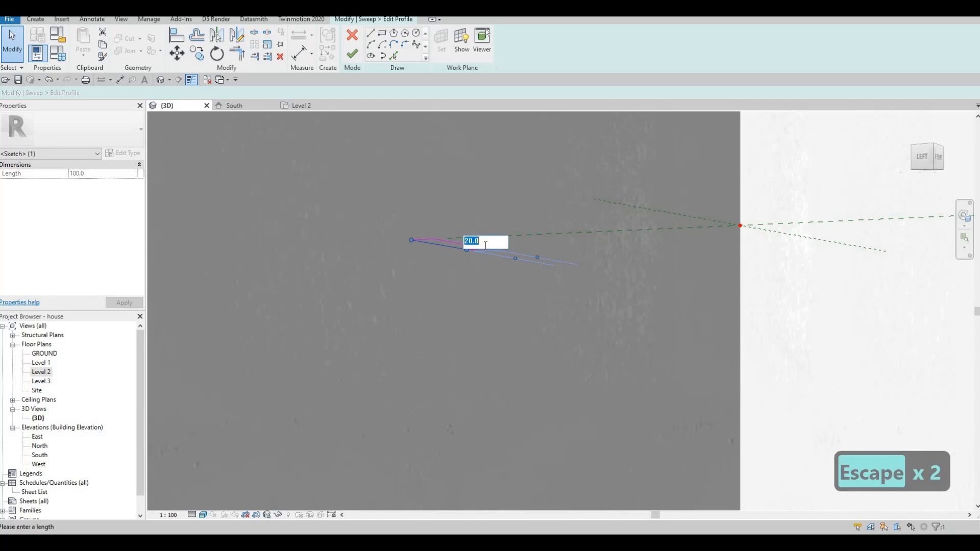
type("25")
key("Return")
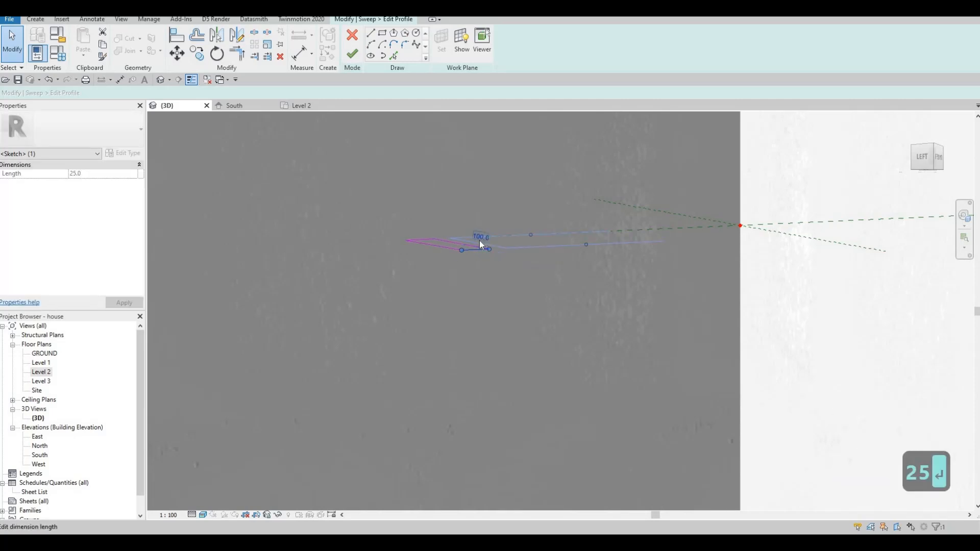
left_click(479, 240)
type("25")
key("Return")
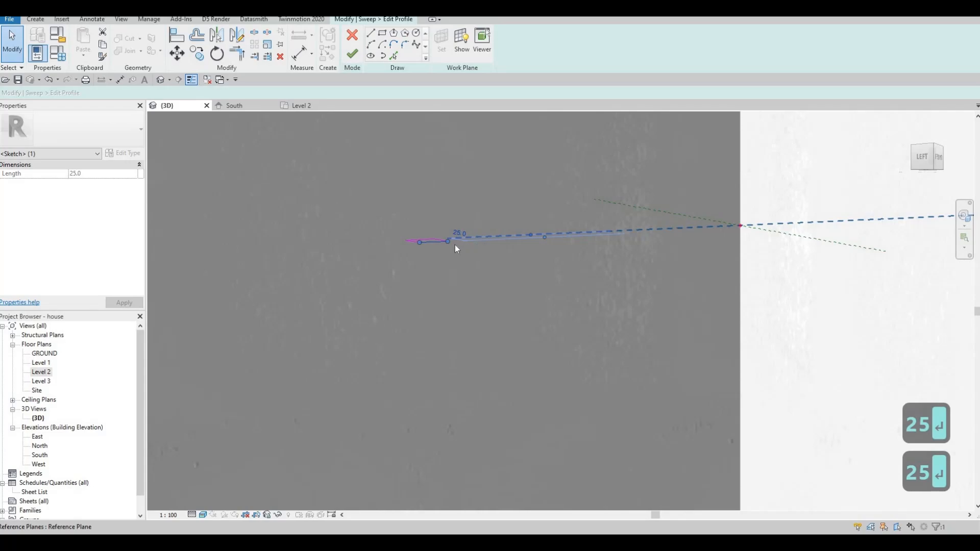
Step: Move the square profile closer to the path's start on the frame's inner face and finish the void sweep
mouse_move(492, 256)
middle_mouse_down("shift")
mouse_move(449, 276)
mouse_move(461, 347)
mouse_move(531, 390)
mouse_move(490, 403)
mouse_move(475, 376)
mouse_move(489, 337)
middle_mouse_up("shift")
scroll(488, 337, "down", 3)
mouse_move(509, 228)
middle_mouse_down("shift")
mouse_move(489, 216)
mouse_move(407, 233)
mouse_move(434, 225)
middle_mouse_up("shift")
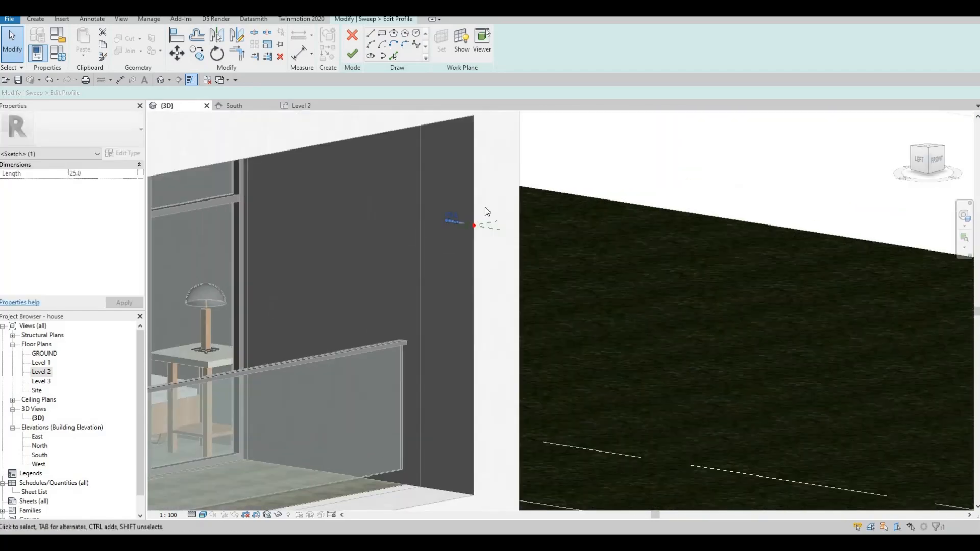
mouse_move(485, 207)
middle_mouse_down("shift")
mouse_move(473, 190)
mouse_move(534, 253)
middle_mouse_up("shift")
key("Escape")
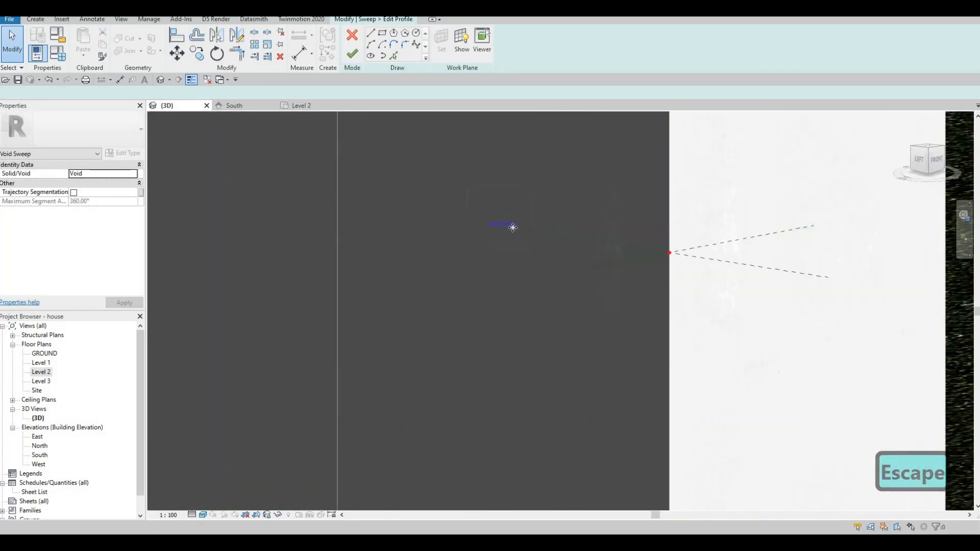
left_click_drag(579, 238, 587, 238)
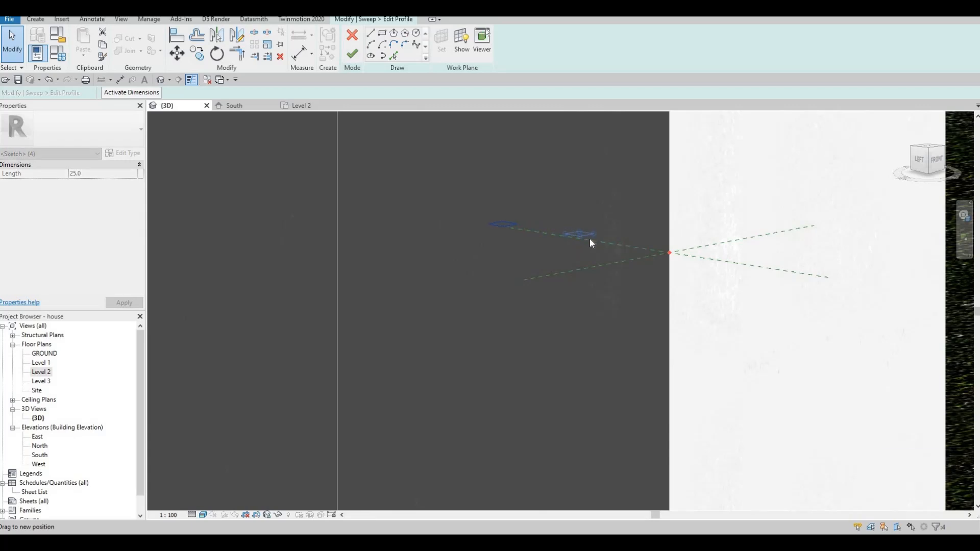
scroll(610, 252, "down", 3)
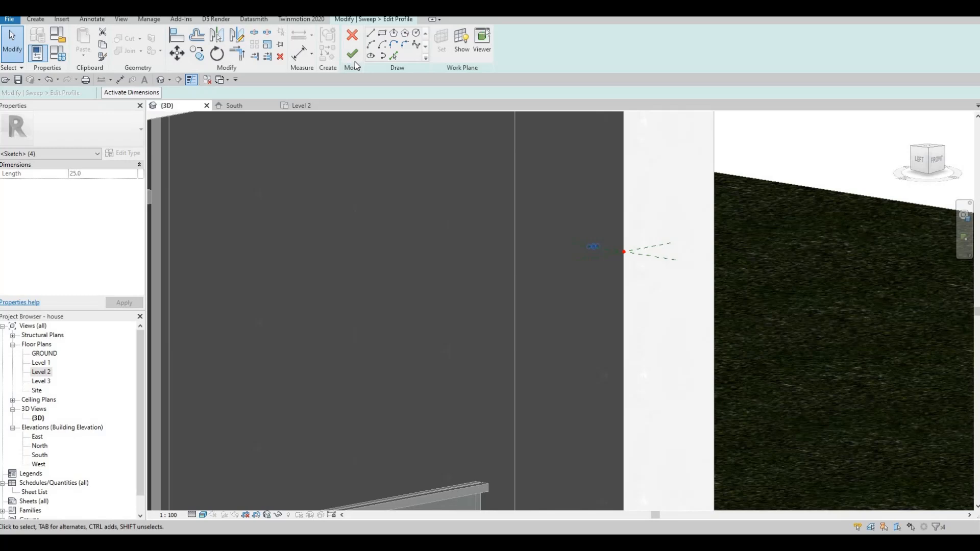
left_click(354, 61)
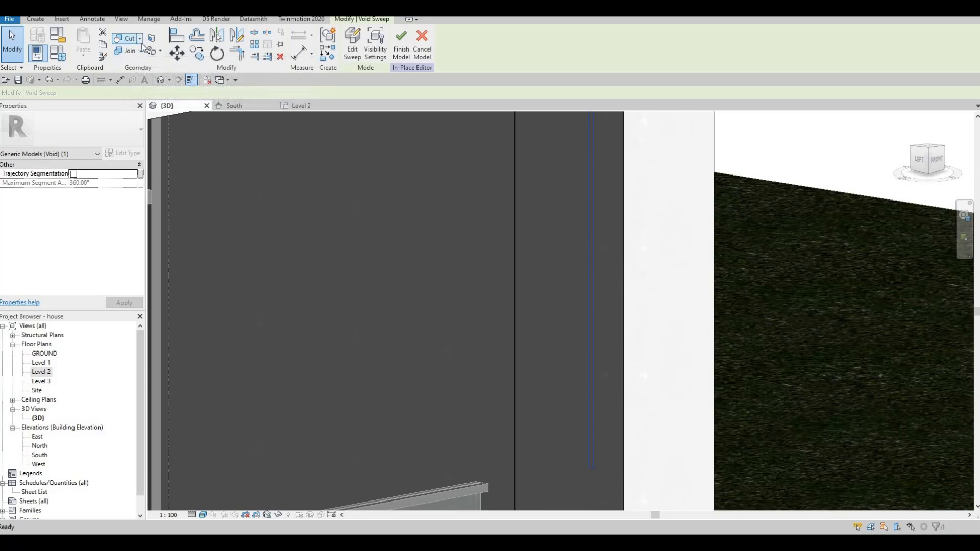
Step: Start the Cut Geometry tool for the void sweep and examine the groove along the white frame's underside
left_click(127, 38)
middle_click_drag(530, 230, 446, 166, "shift")
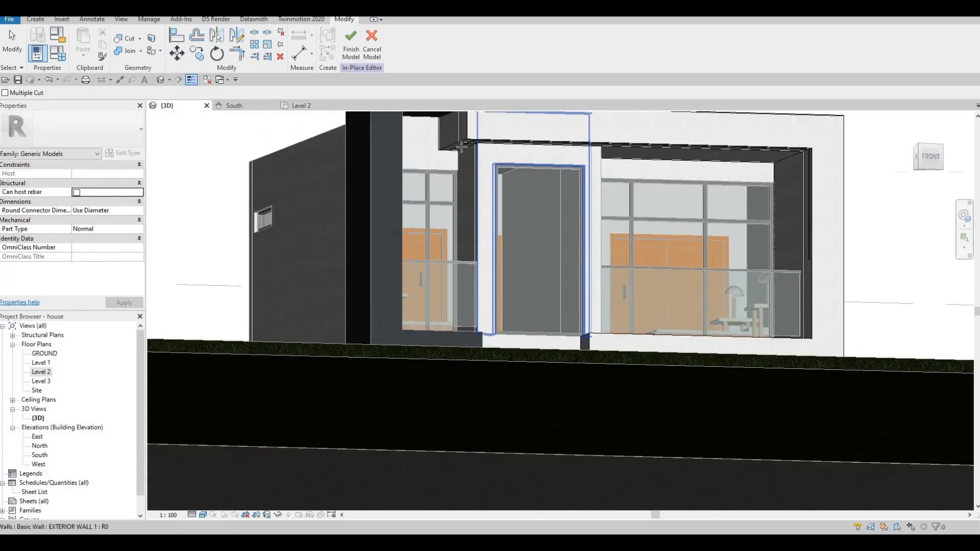
scroll(446, 166, "up", 5)
scroll(398, 163, "up", 6)
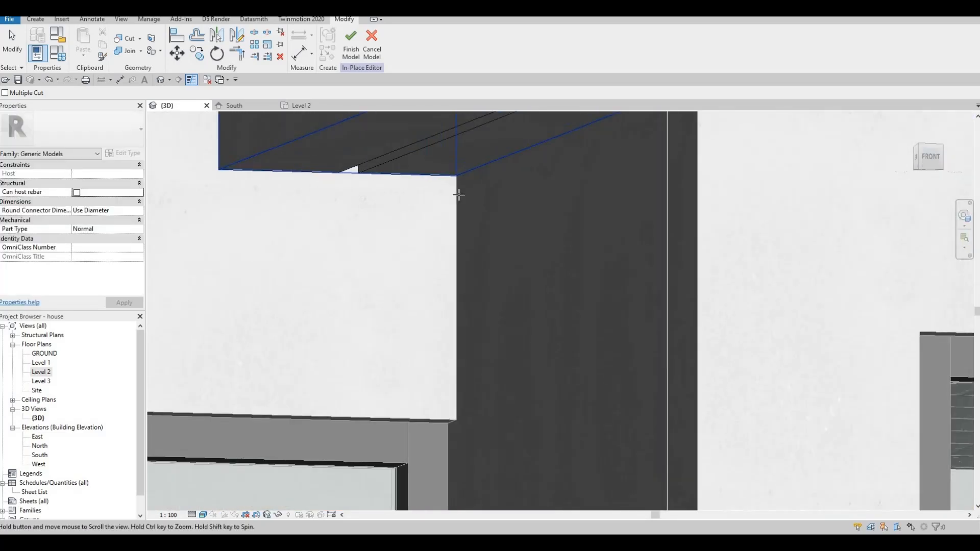
middle_click_drag(455, 186, 400, 206, "shift")
scroll(418, 209, "up", 3)
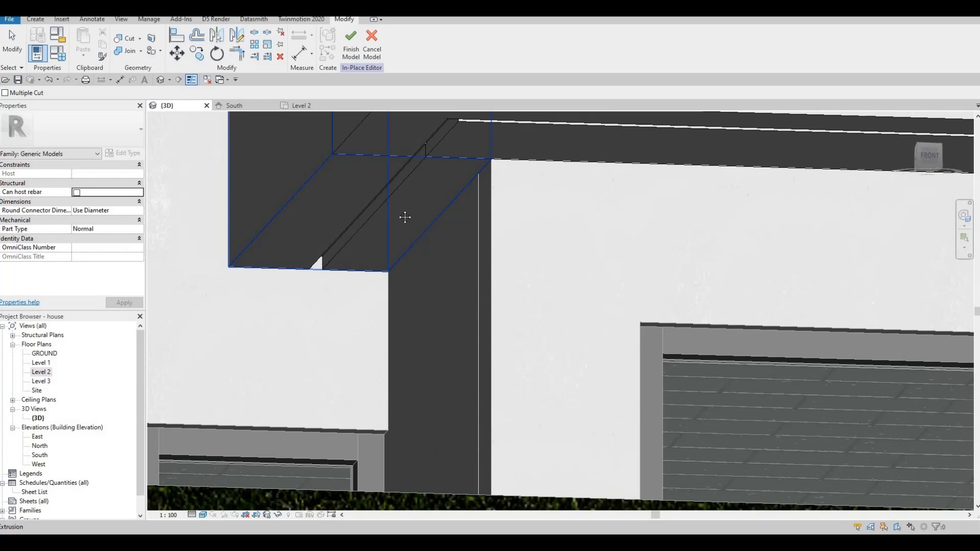
middle_click_drag(317, 59, 289, 59)
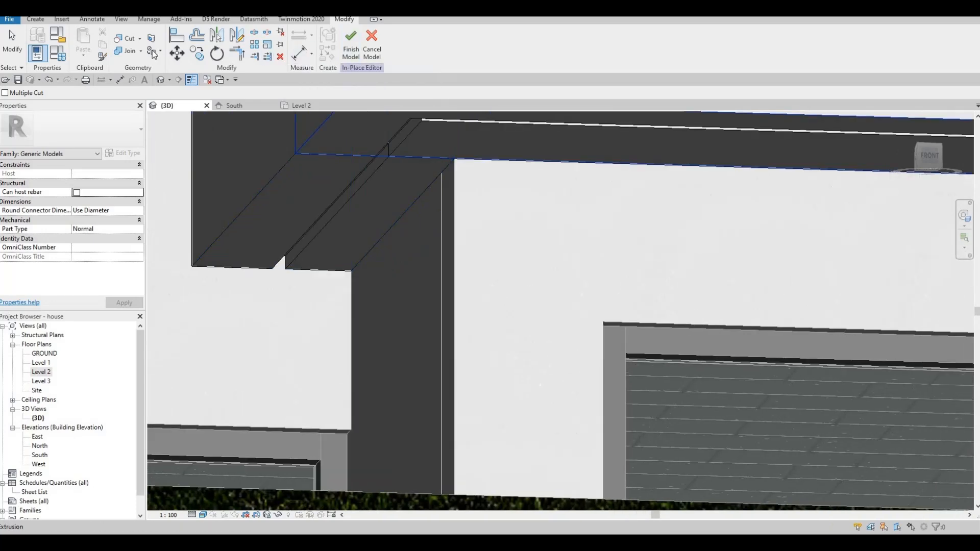
Step: Paint the groove's inner face along the short side return's underside with Glass, White, High Luminance
key("p")
key("t")
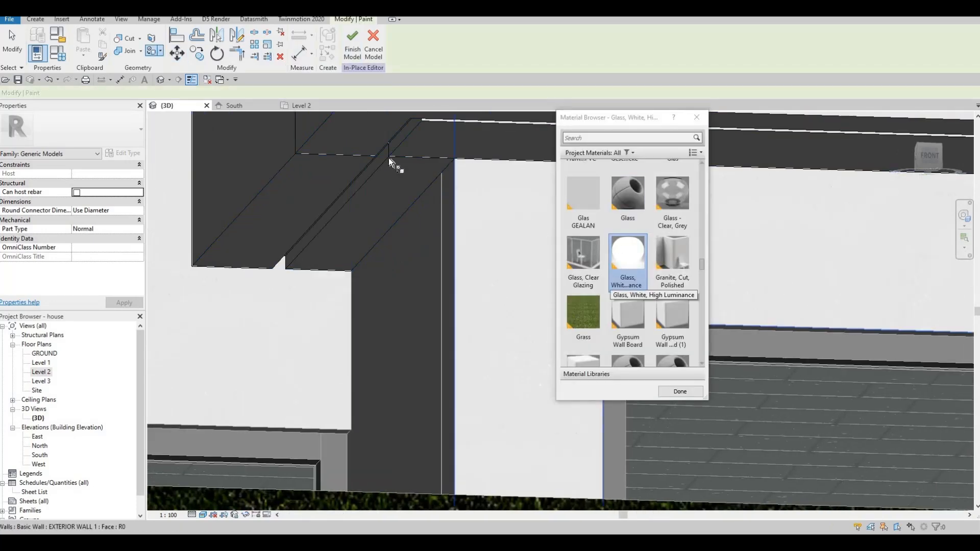
scroll(354, 173, "up", 2)
scroll(353, 174, "up", 1)
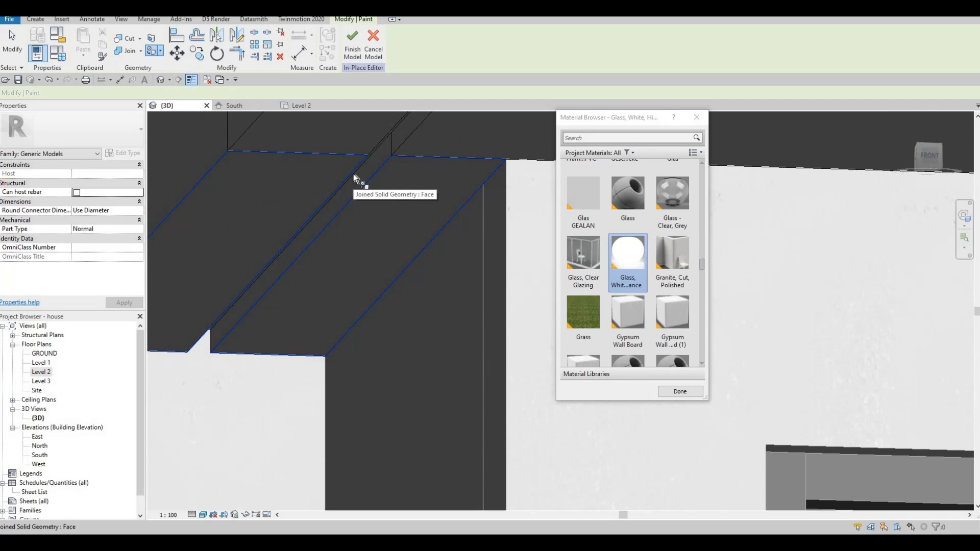
key("Tab")
key("Tab")
key("Tab")
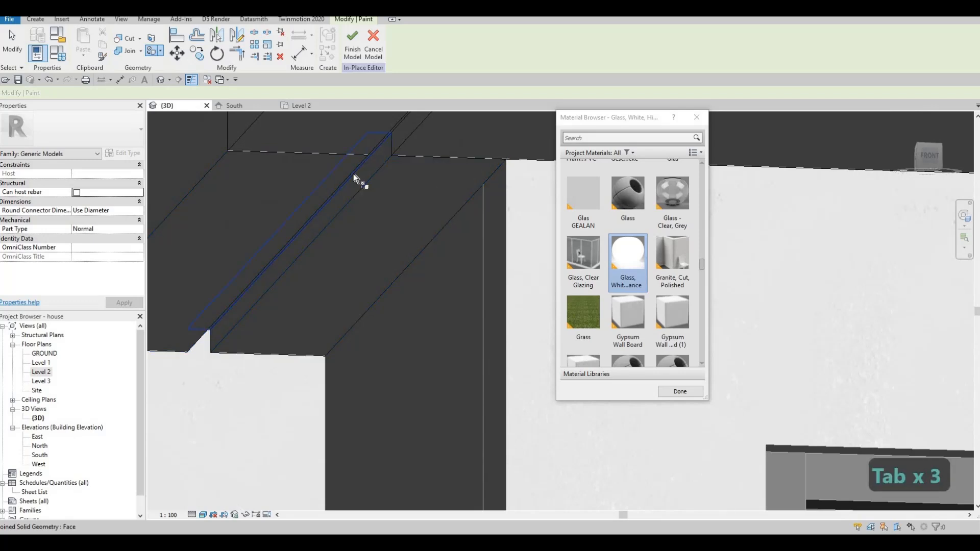
left_click(353, 174)
Step: Paint the next groove section, where the short return meets the frame's long beam, with Glass, White, High Luminance
middle_click_drag(343, 210, 288, 236)
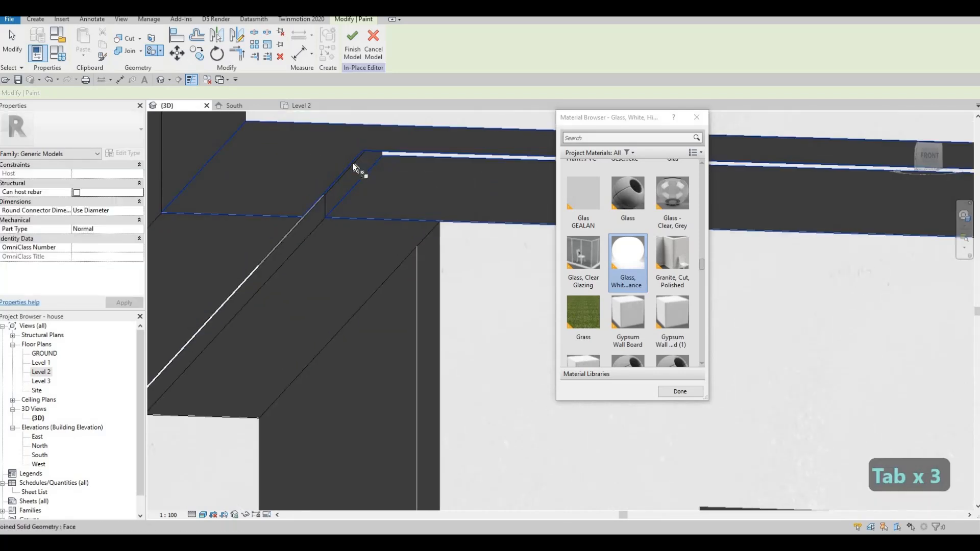
key("Tab")
key("Tab")
key("Tab")
key("Tab")
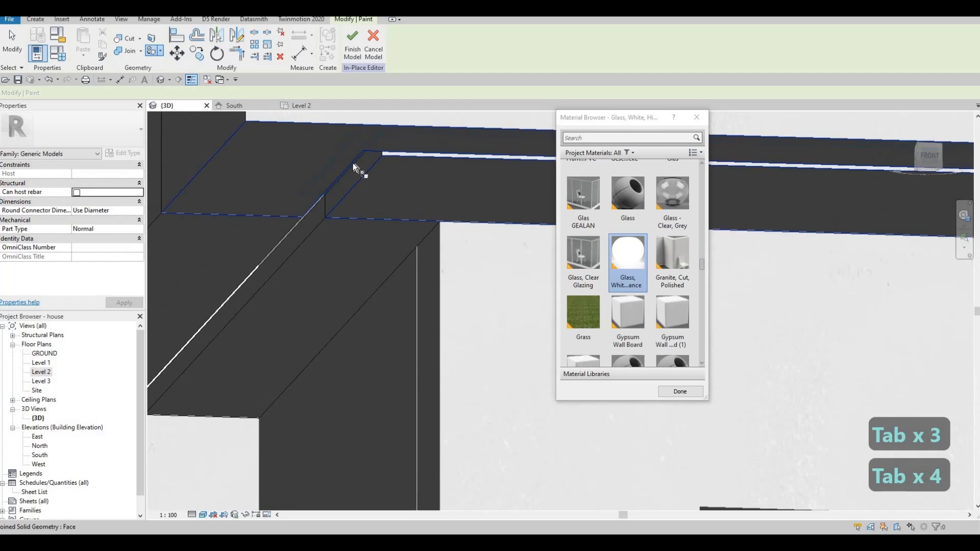
key("Tab")
key("Tab")
key("Tab")
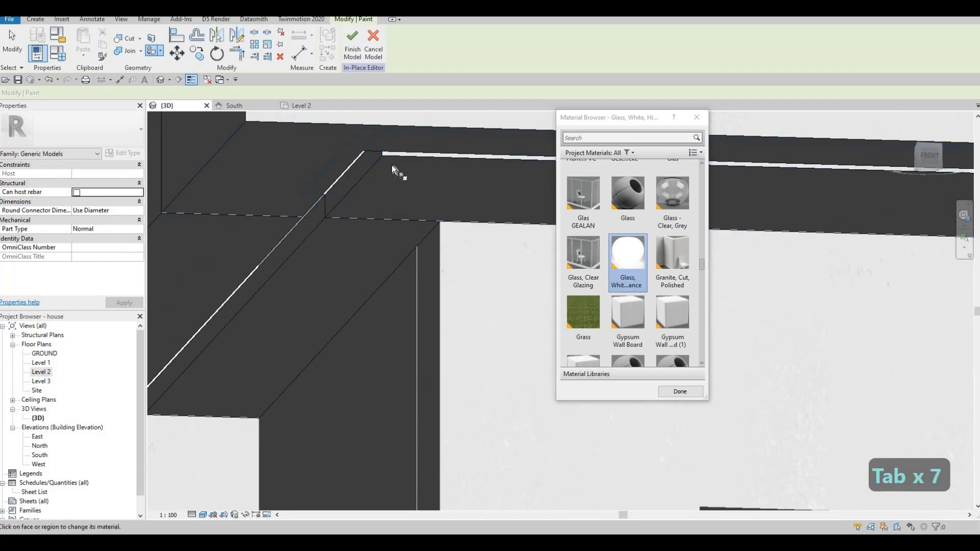
Step: Paint the groove's face on the white frame's vertical inner side, at the far upper corner, with Glass, White, High Luminance
scroll(357, 173, "down", 2)
middle_click_drag(485, 172, 239, 169)
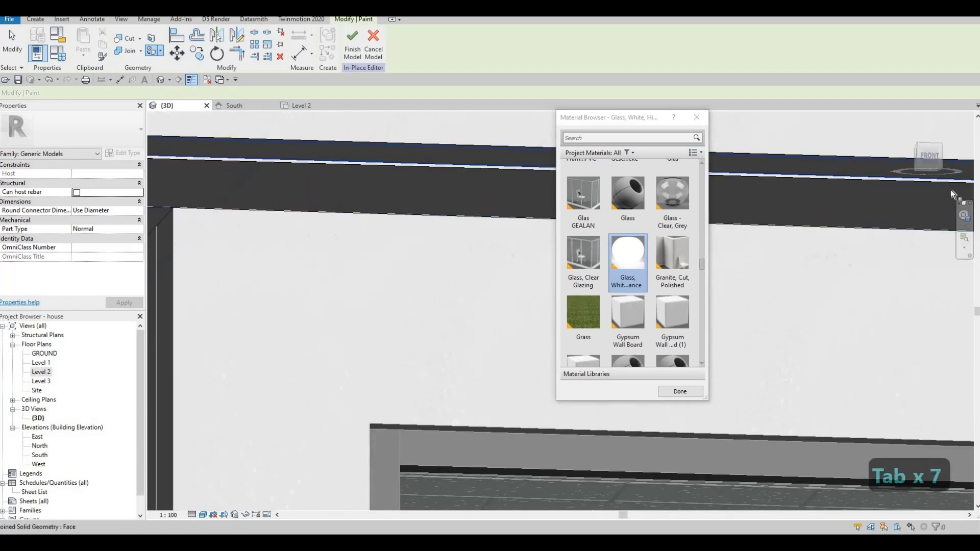
middle_click_drag(951, 194, 480, 179)
scroll(953, 217, "down", 1)
middle_click_drag(953, 217, 562, 138)
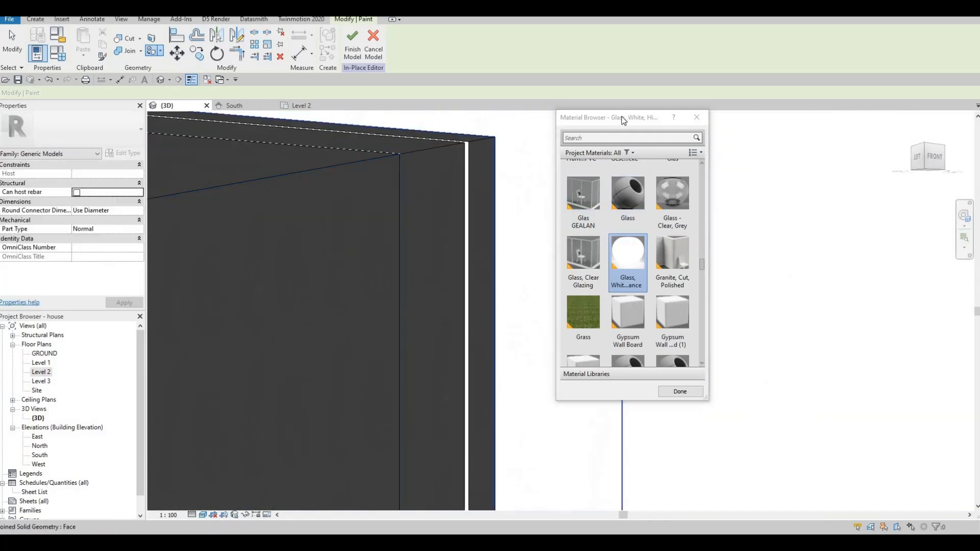
left_click_drag(623, 117, 802, 119)
scroll(401, 165, "up", 1)
scroll(505, 149, "up", 2)
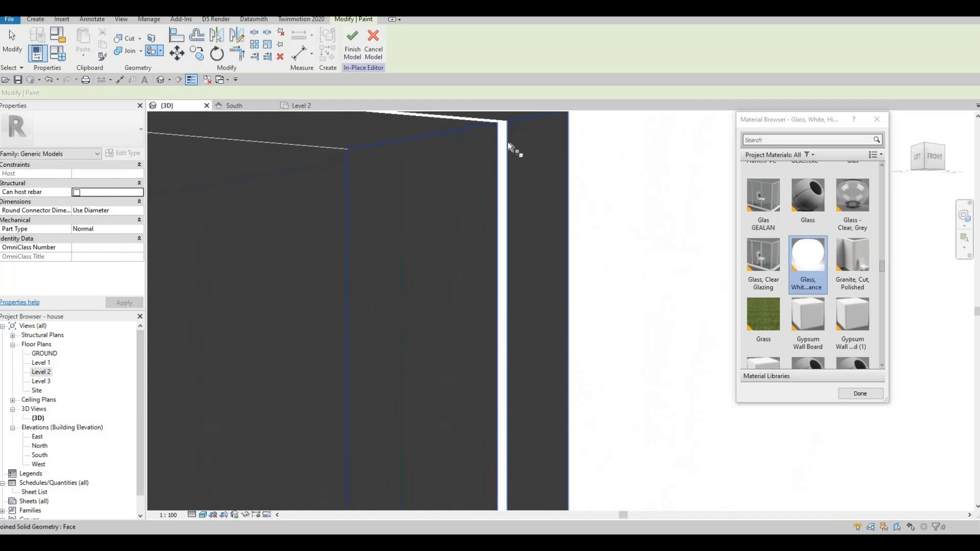
key("Tab")
key("Tab")
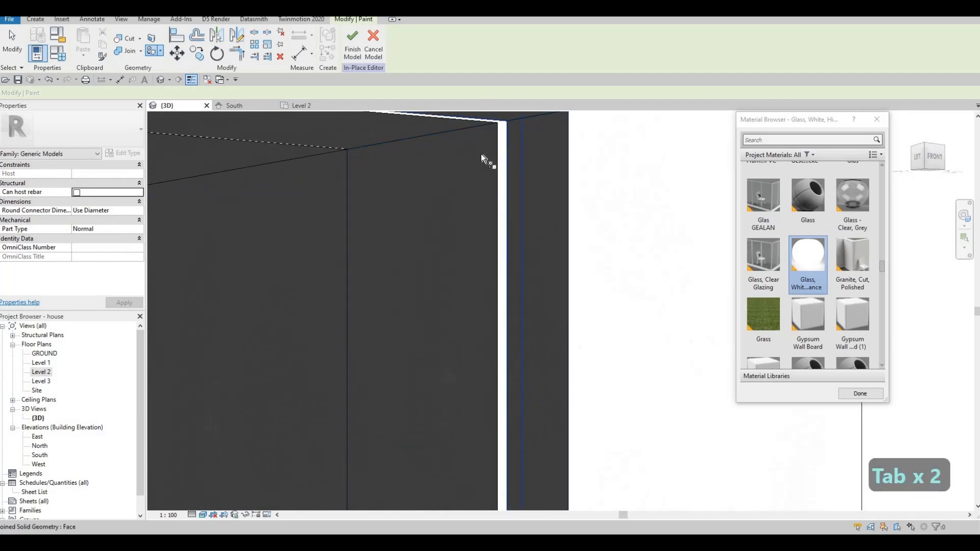
Step: Paint the remaining groove faces down the frame's vertical side and around its lower corner with Glass, White, High Luminance
middle_click_drag(484, 160, 519, 267, "shift")
scroll(518, 263, "up", 3)
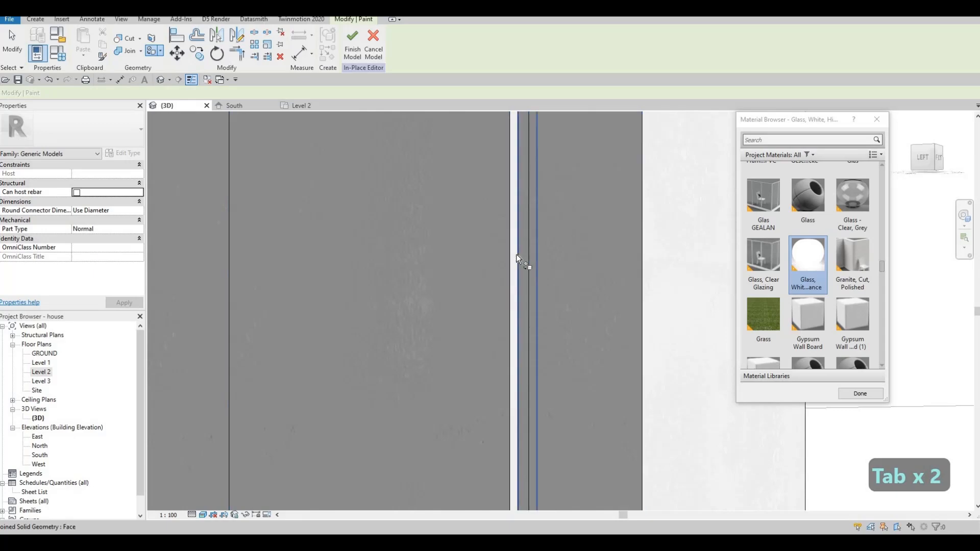
middle_click_drag(505, 223, 701, 189, "shift")
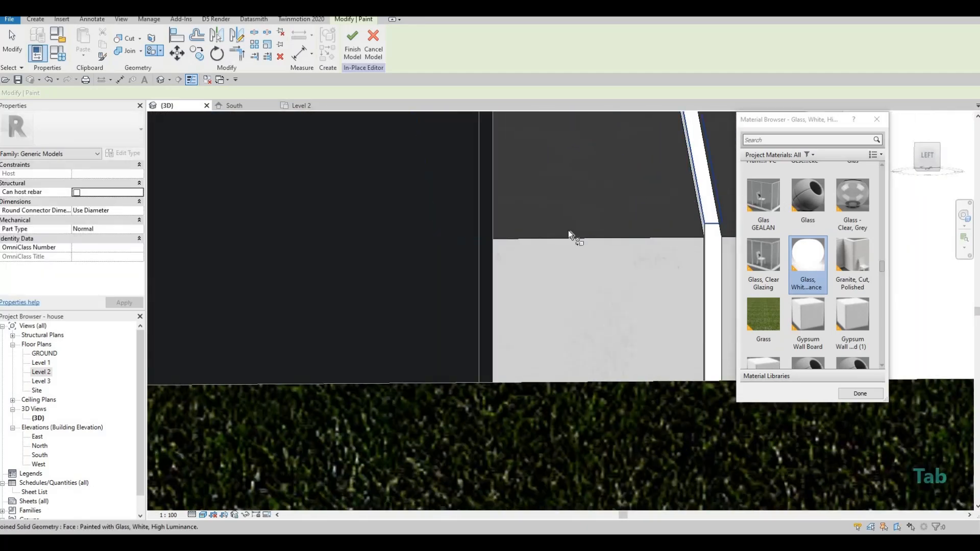
middle_click_drag(553, 238, 606, 155, "shift")
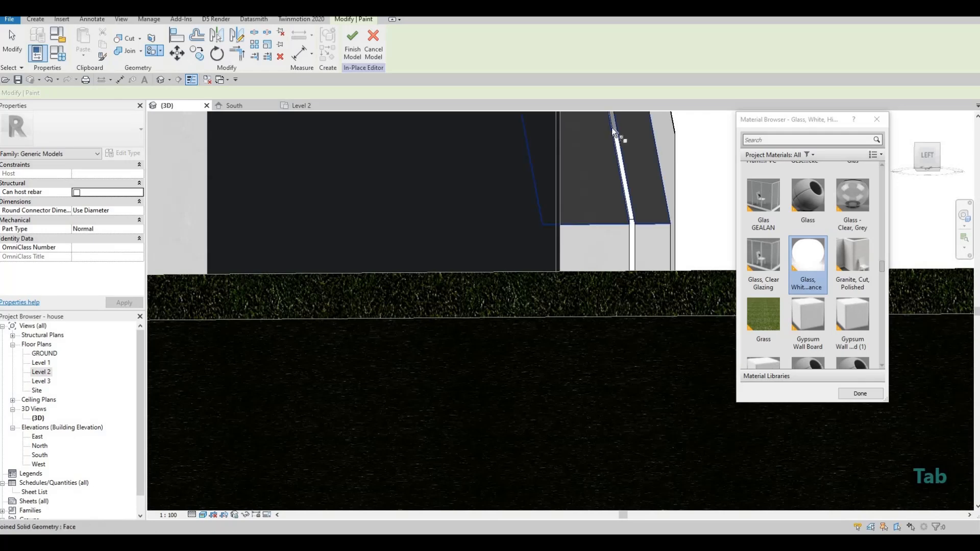
scroll(619, 132, "up", 3)
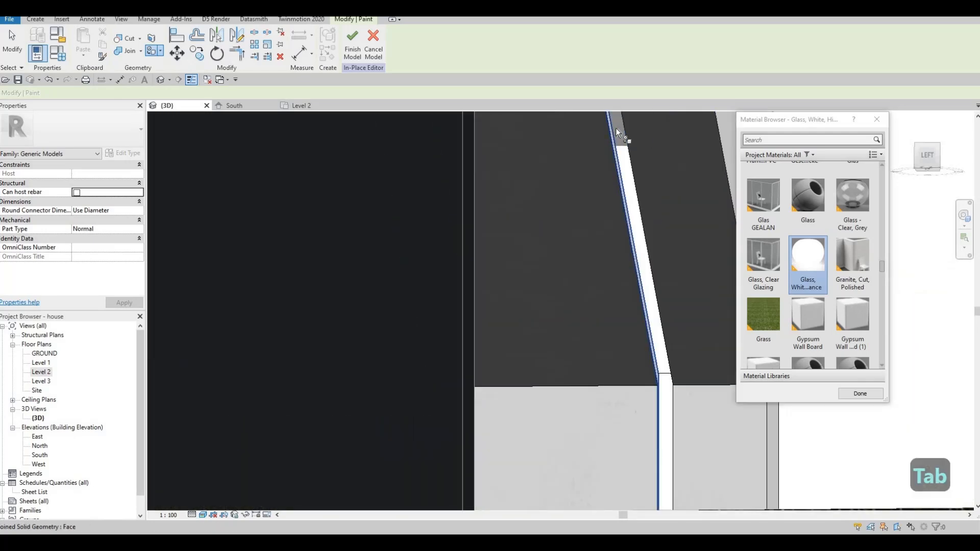
key("Tab")
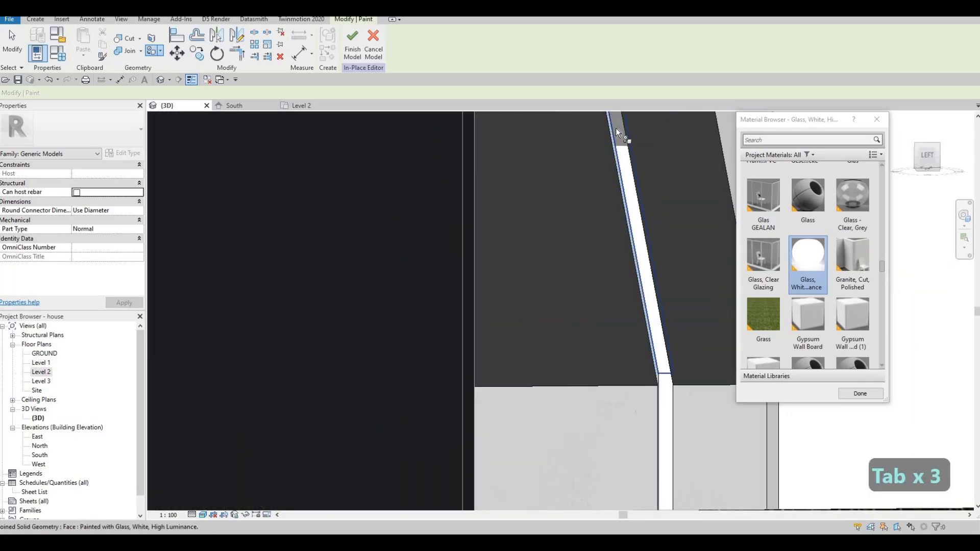
Step: End the painting and finish the white frame's in-place model
scroll(587, 191, "down", 3)
middle_click_drag(490, 258, 842, 380, "shift")
left_click(860, 394)
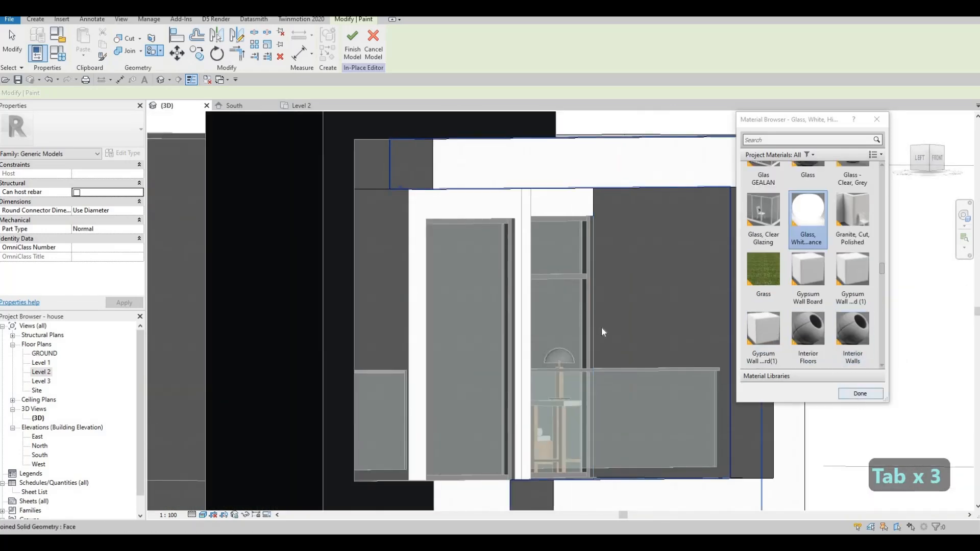
scroll(434, 236, "down", 3)
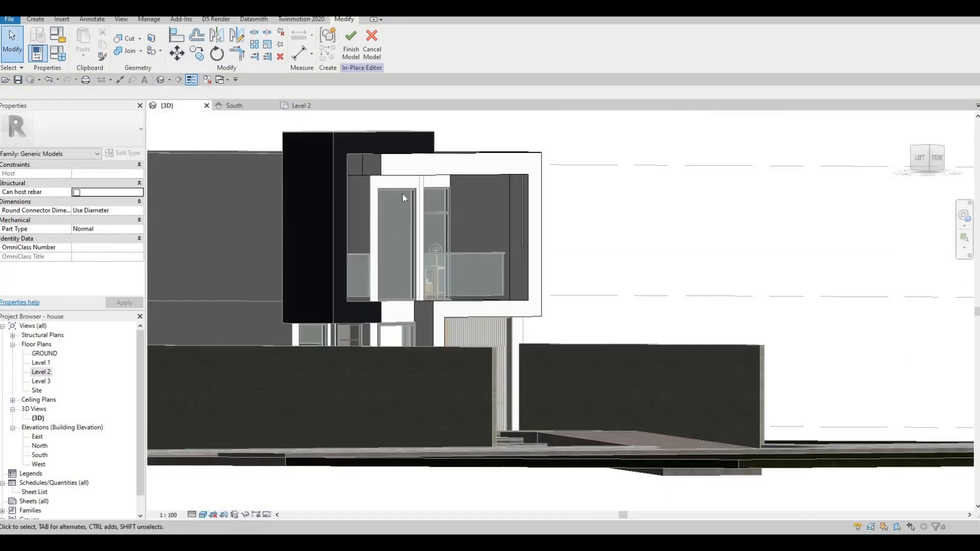
left_click(350, 41)
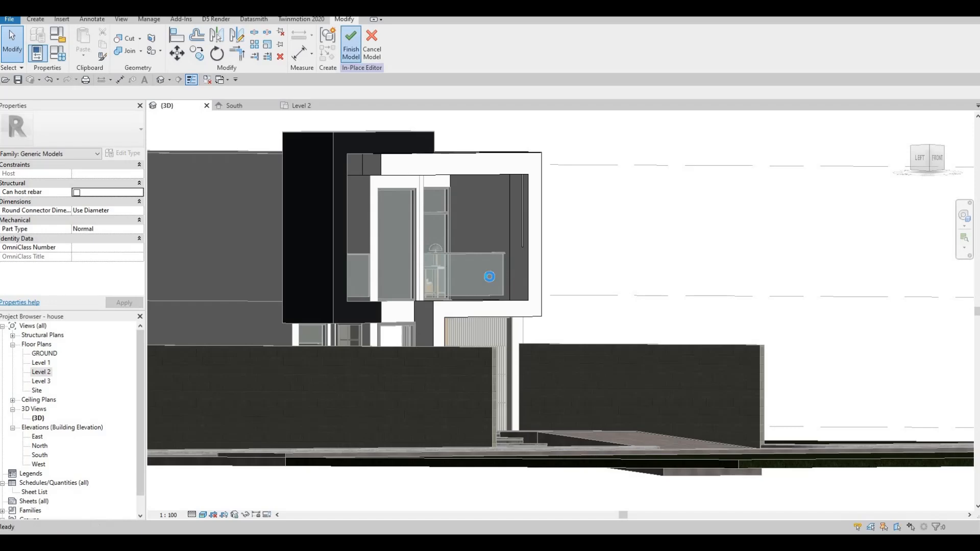
key("Escape")
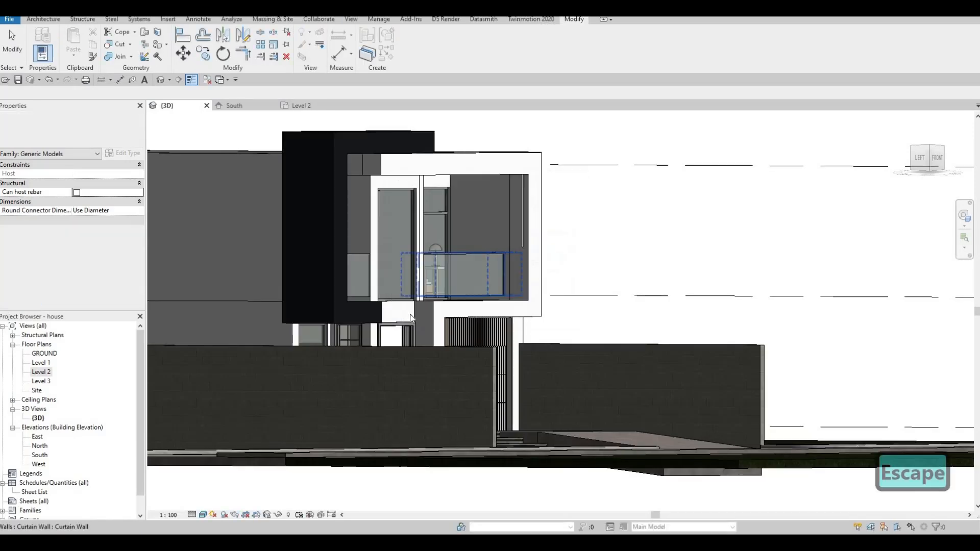
Step: Examine the finished facade frames from the front and from the street-side corner
middle_click_drag(460, 288, 374, 338, "shift")
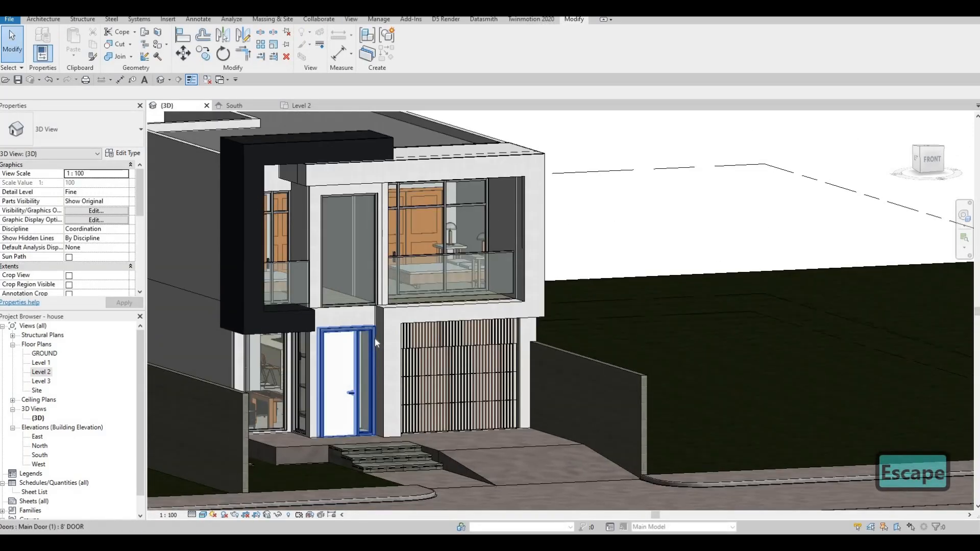
scroll(442, 331, "up", 2)
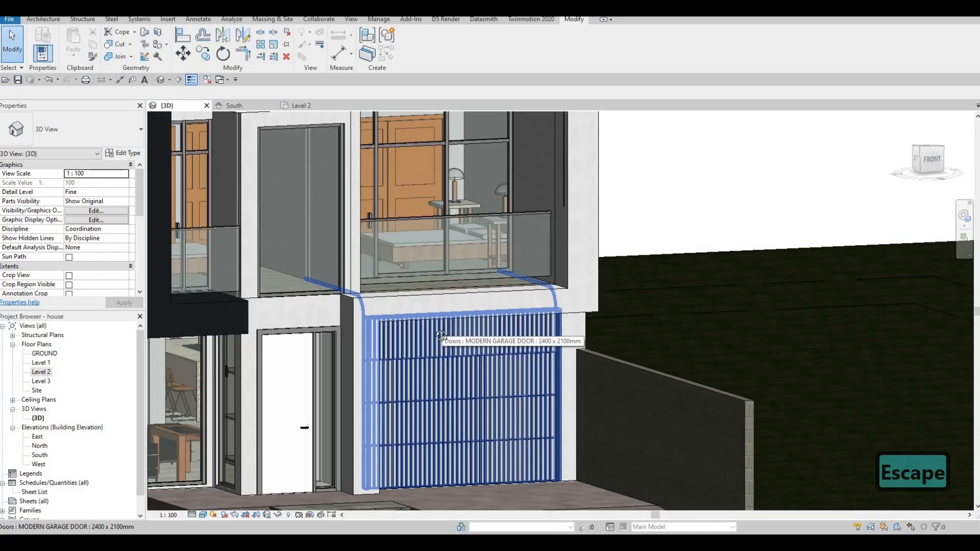
middle_click_drag(379, 307, 410, 363, "shift")
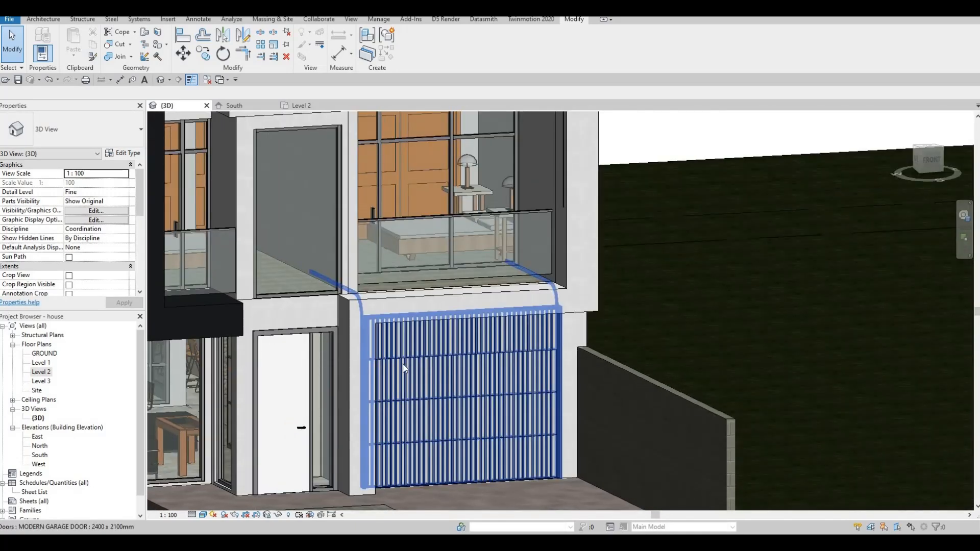
scroll(402, 363, "down", 3)
middle_click_drag(299, 369, 505, 329, "shift")
scroll(349, 275, "up", 2)
scroll(516, 320, "down", 2)
middle_click_drag(565, 277, 574, 210, "shift")
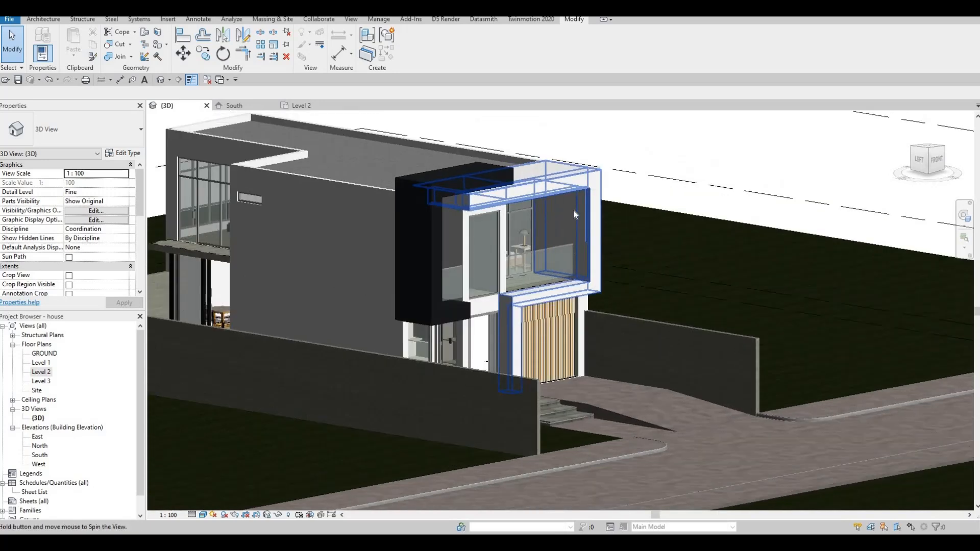
key("Escape")
scroll(547, 222, "up", 1)
scroll(484, 264, "down", 2)
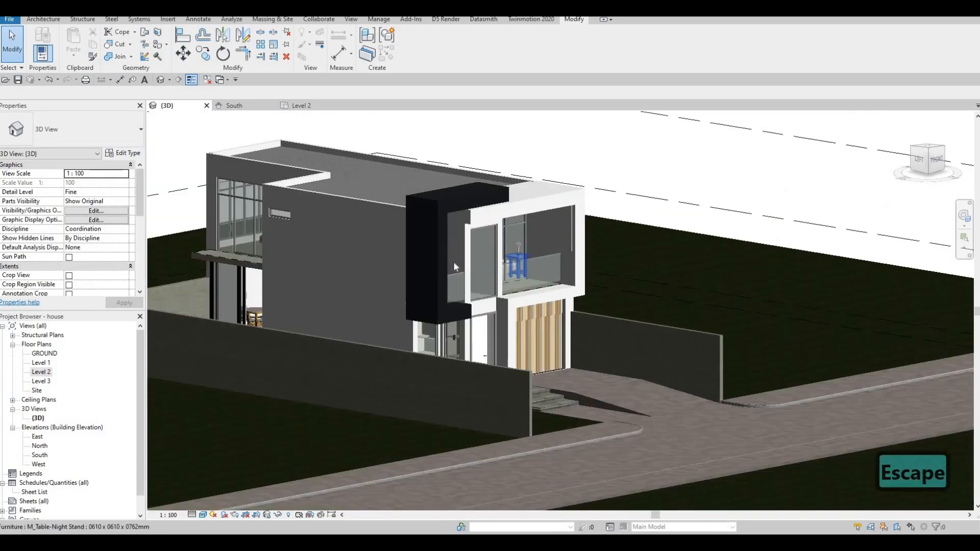
middle_click_drag(438, 256, 465, 257)
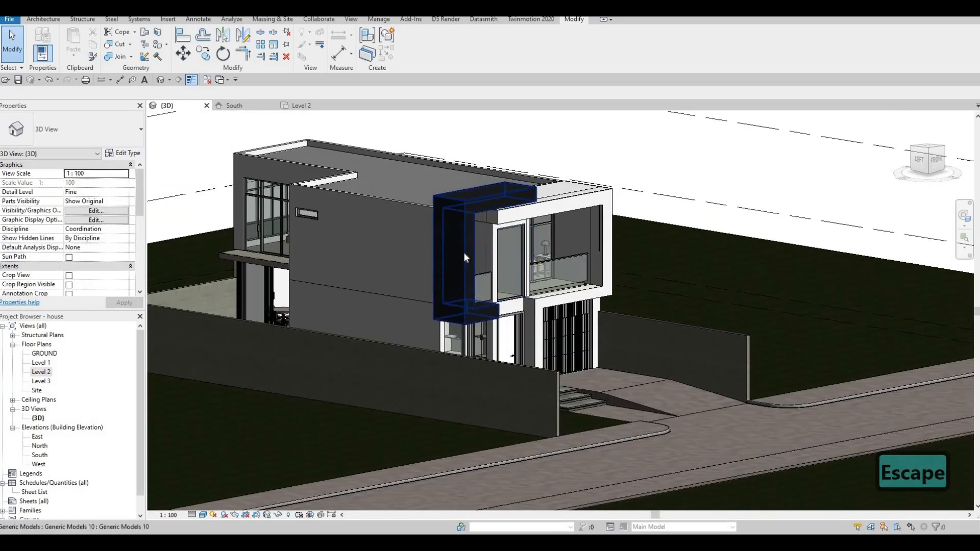
left_click(466, 258)
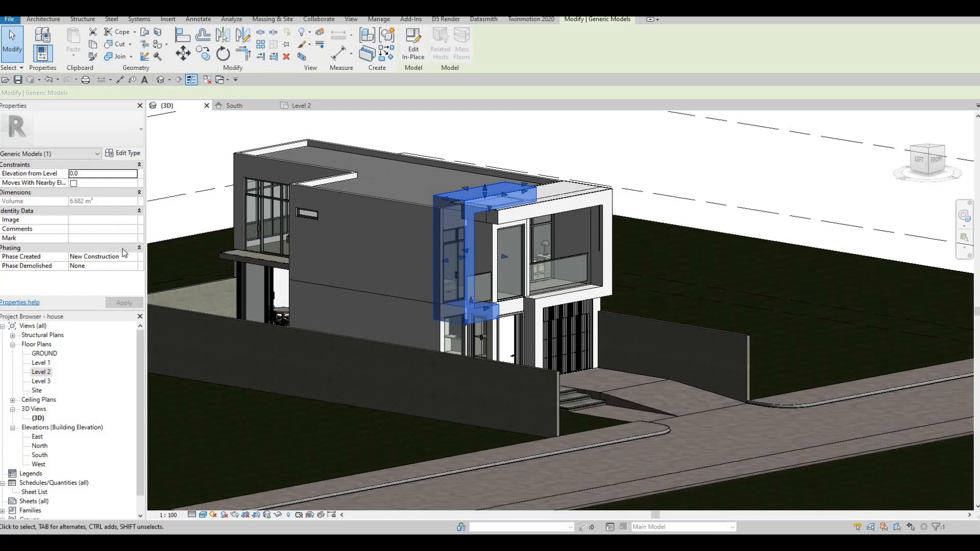
key("c")
key("s")
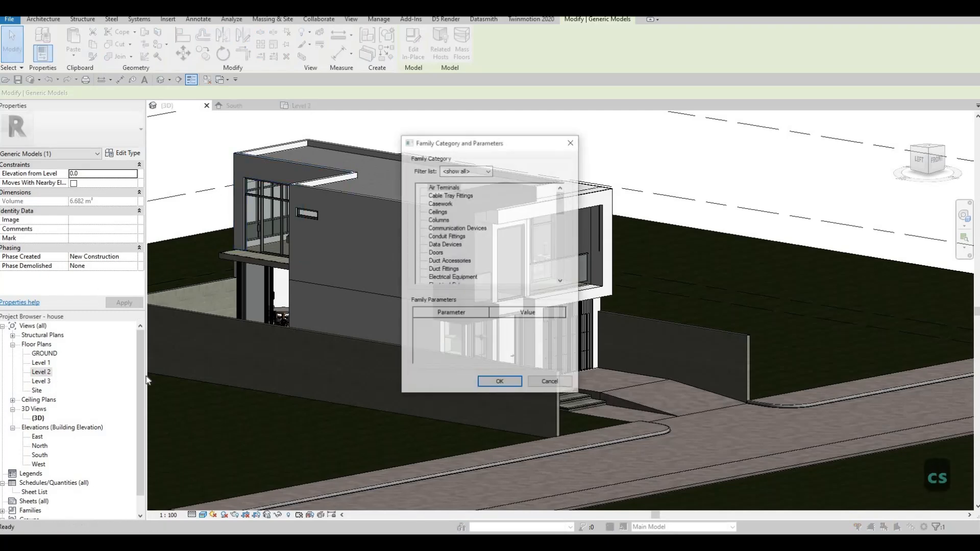
key("Escape")
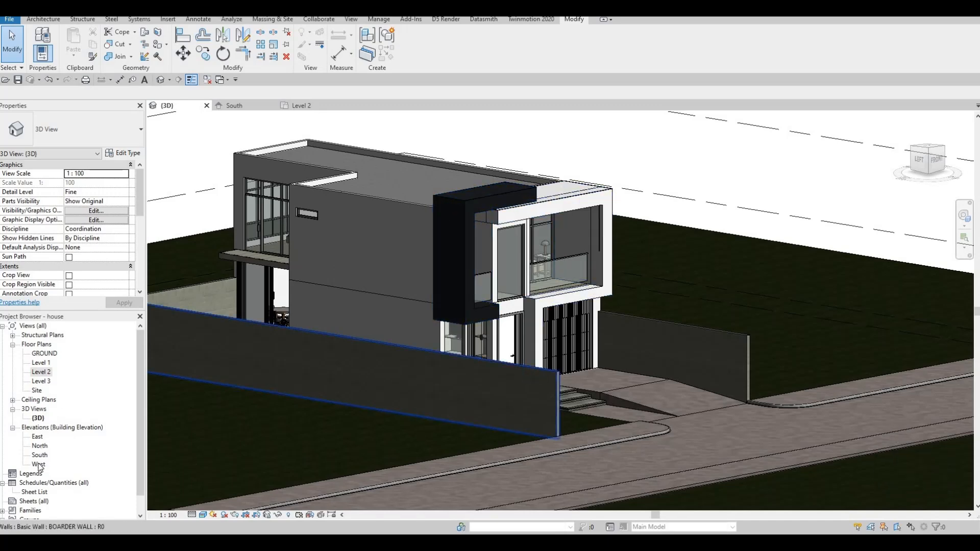
Step: Open the West elevation and set its visual style to Hidden Line
double_click(39, 465)
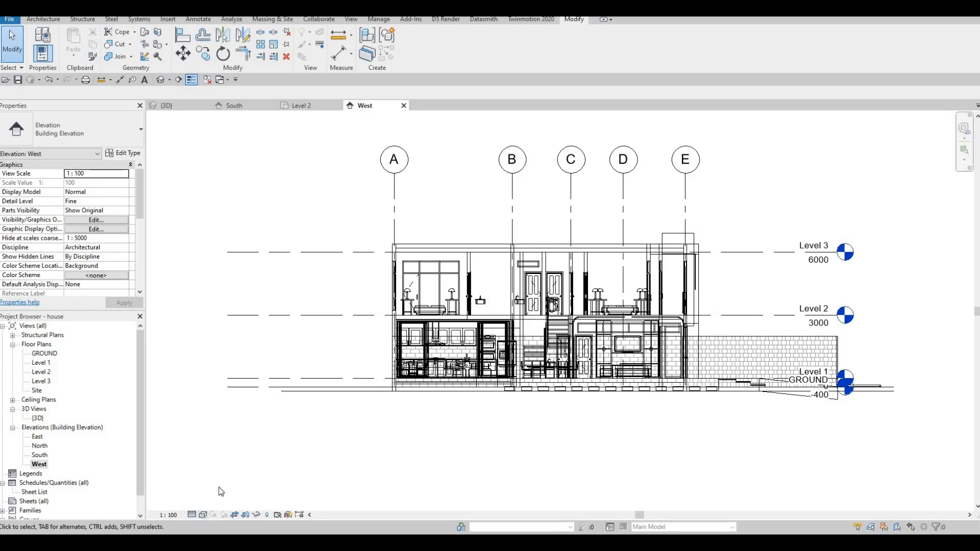
left_click(201, 517)
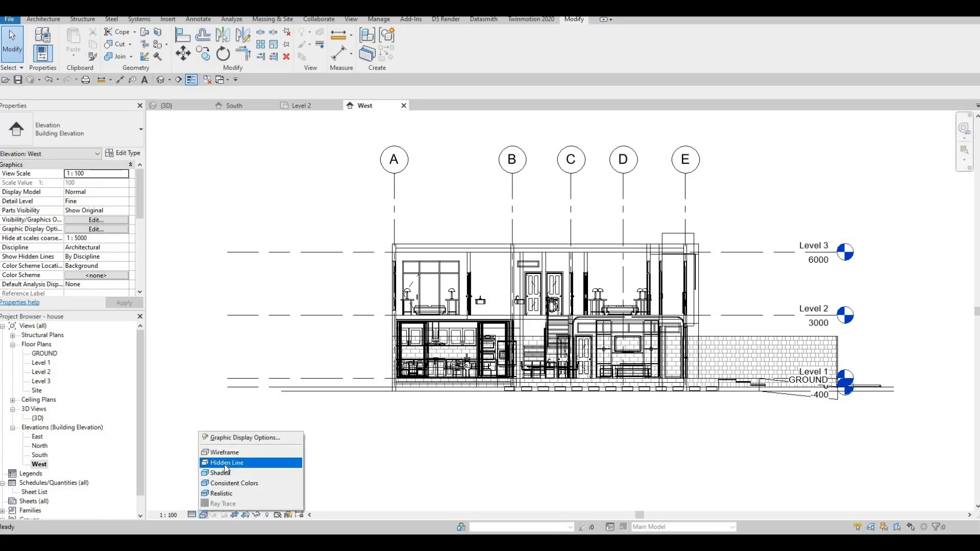
Step: Start a new in-place extrusion and pick the upper exterior wall's face between grids A and B as its work plane
left_click(670, 254)
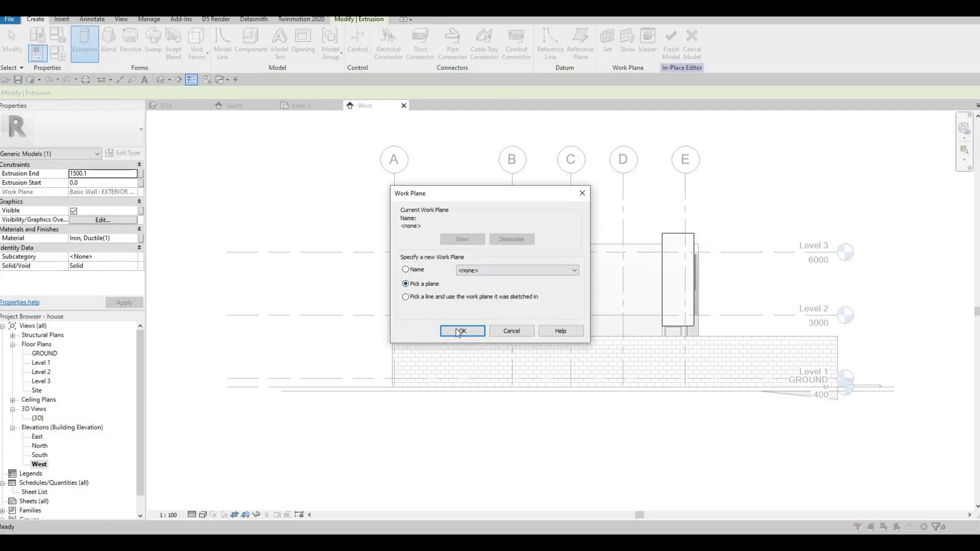
left_click(463, 330)
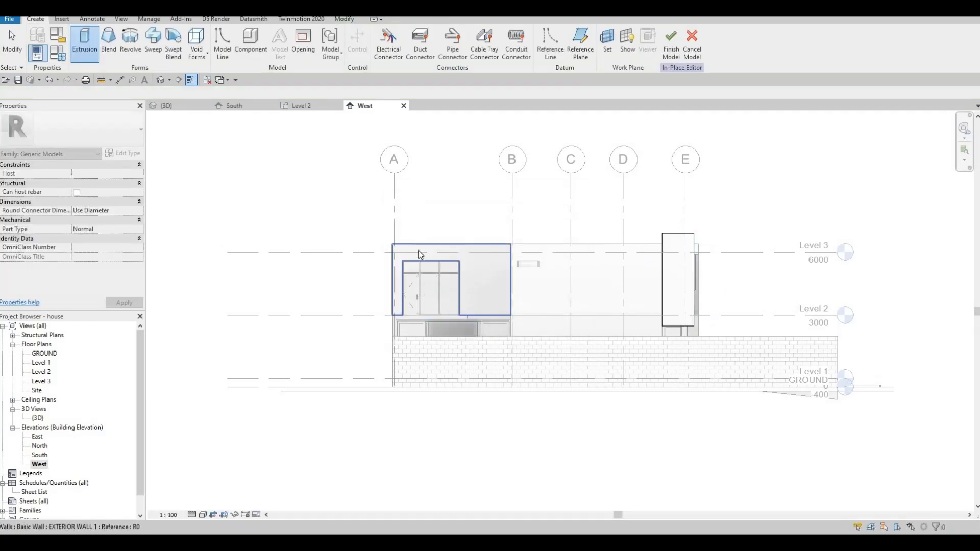
left_click(414, 245)
scroll(409, 250, "up", 3)
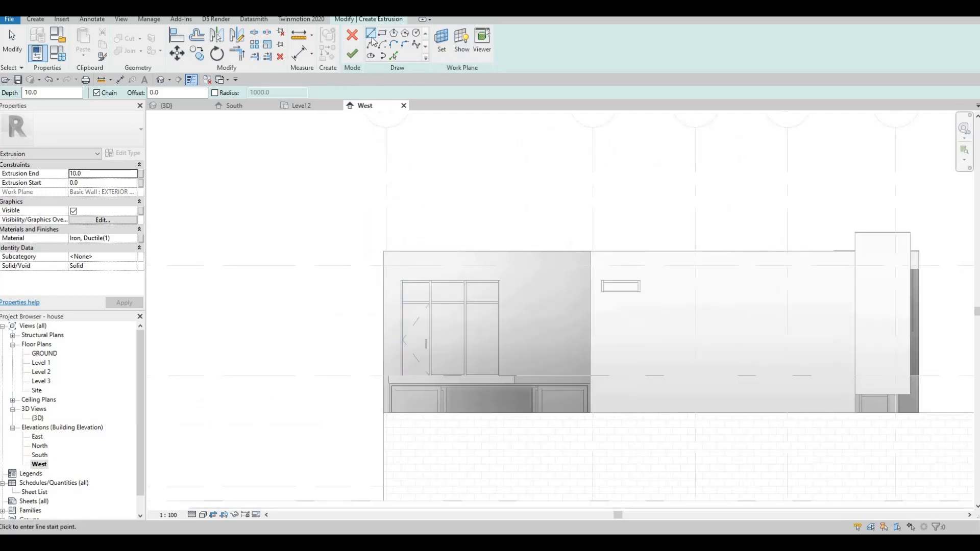
Step: Sketch rectangles from the wall's outer edge at grid A: top band about 3175 by 400 mm, bottom band about 3560 by 200 mm, and vertical band between
left_click(382, 32)
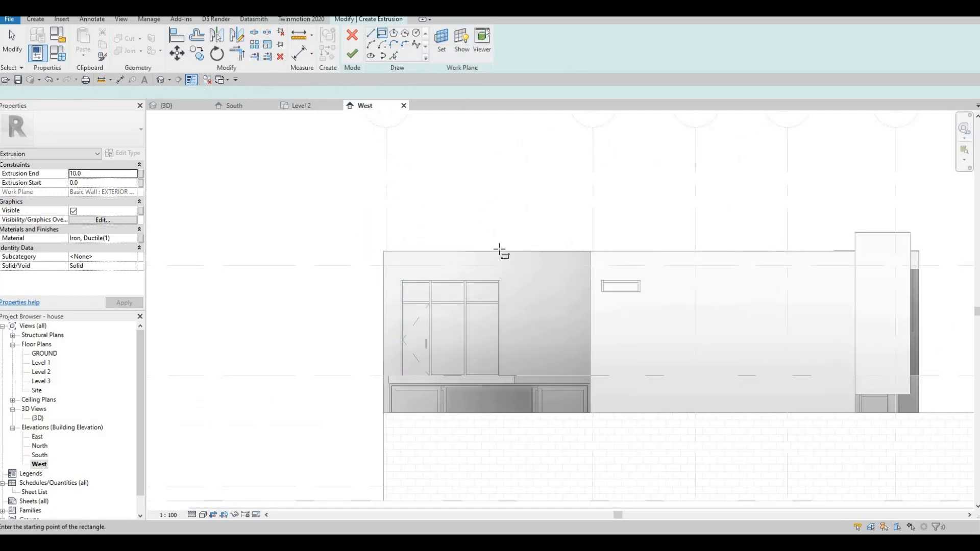
left_click(500, 252)
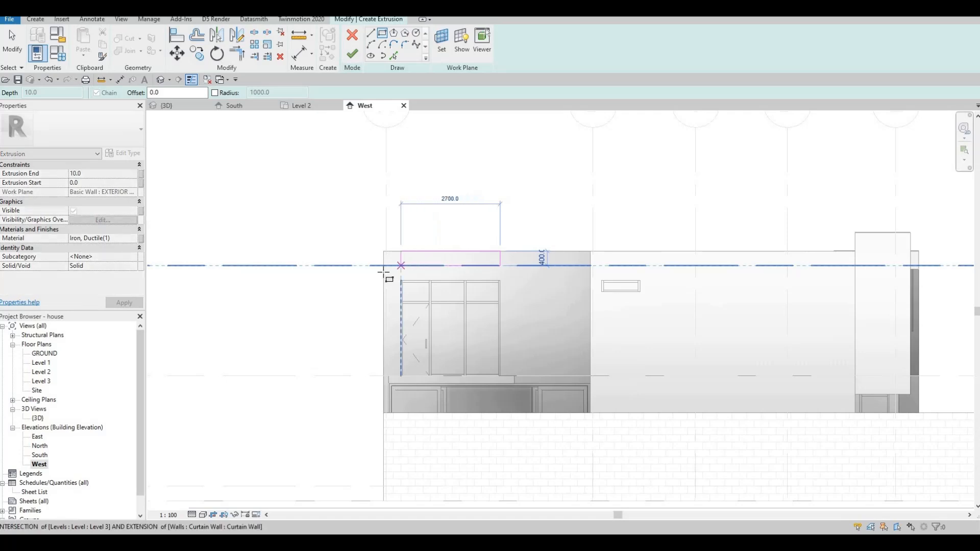
left_click(382, 317)
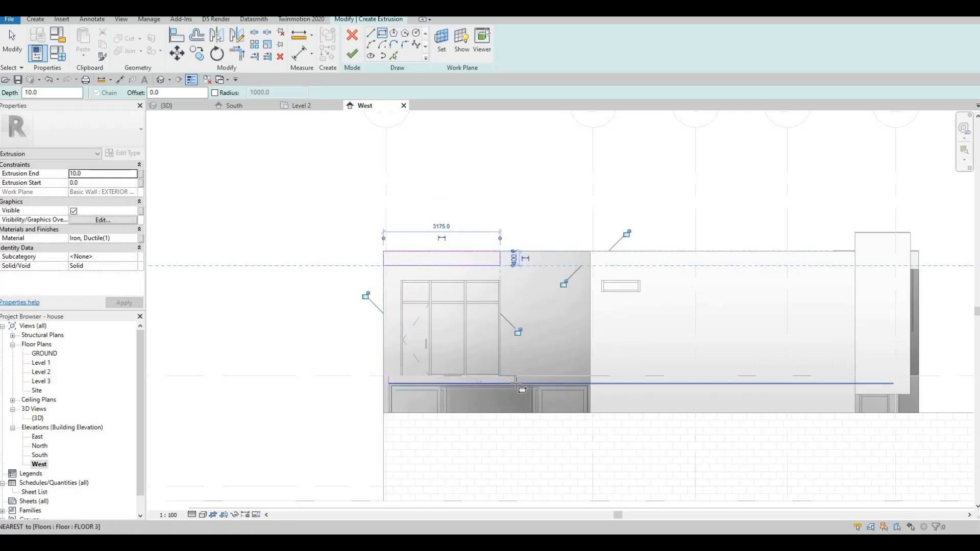
scroll(516, 382, "up", 2)
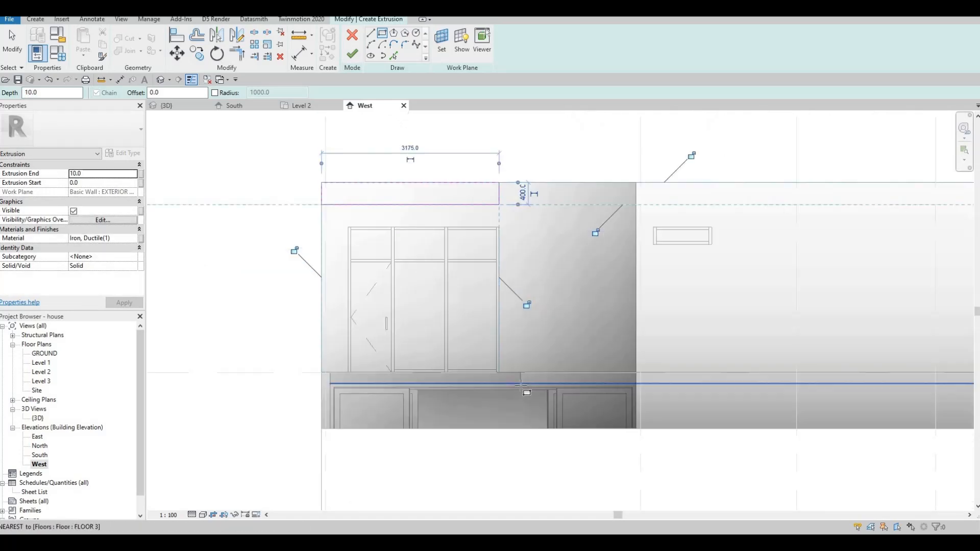
left_click(322, 373)
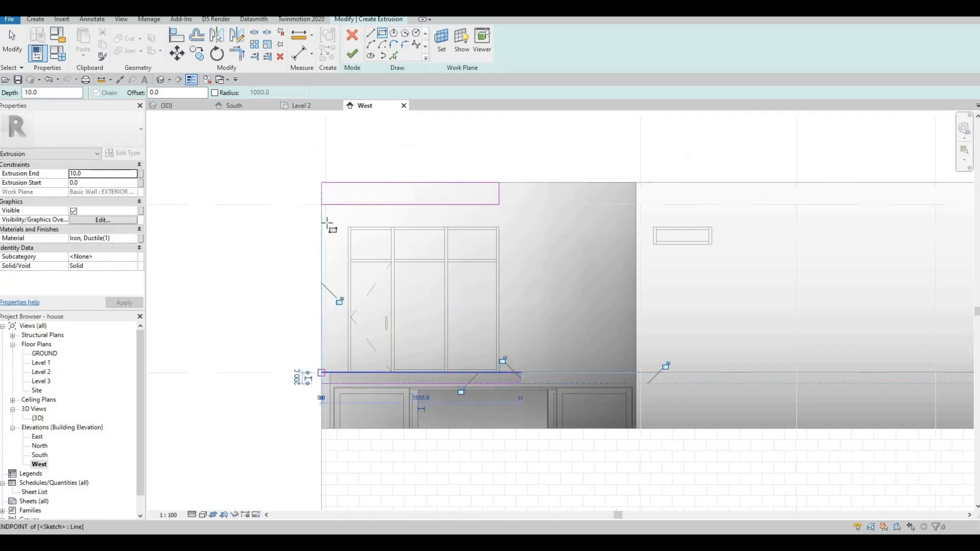
left_click(322, 373)
Step: Set the vertical band's width to 500 mm by repositioning its inner sketch line
key("Escape")
key("Escape")
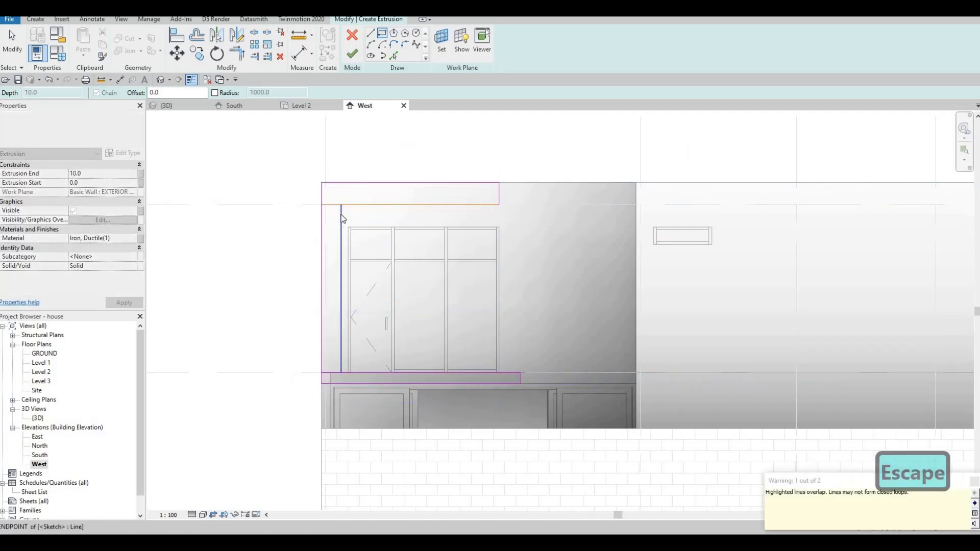
left_click(329, 389)
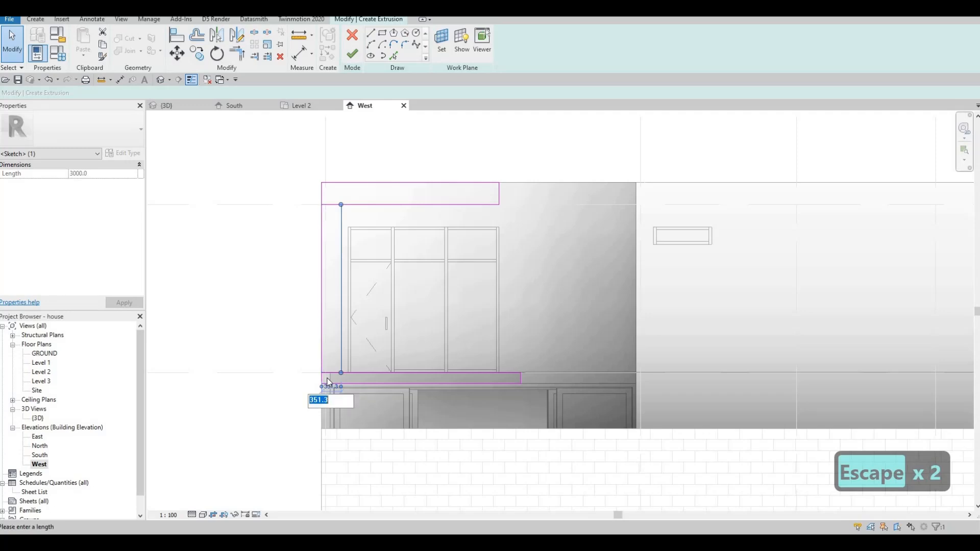
type("500")
key("Return")
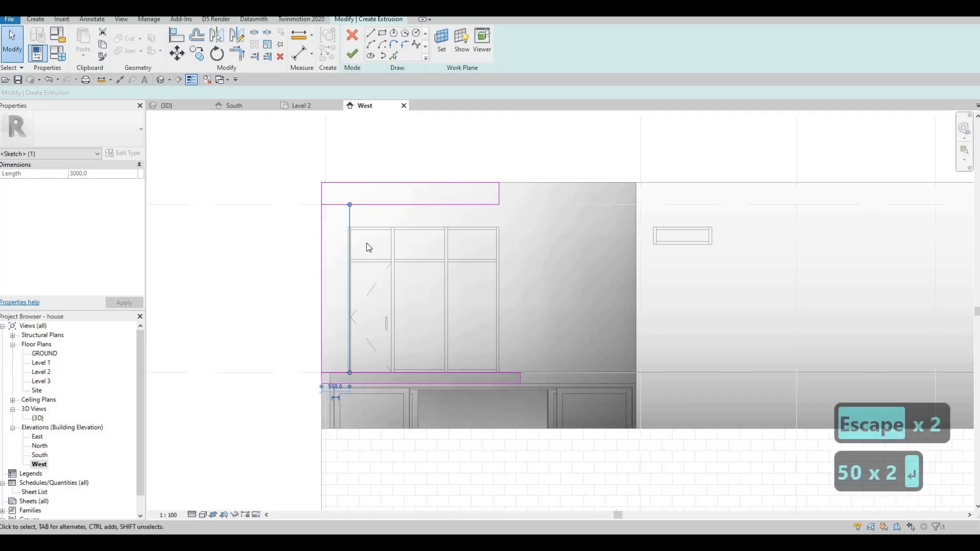
Step: Move the vertical band's inner sketch line onto the outer edge of the curtain wall frame beside the balcony door
scroll(365, 176, "up", 2)
key("Escape")
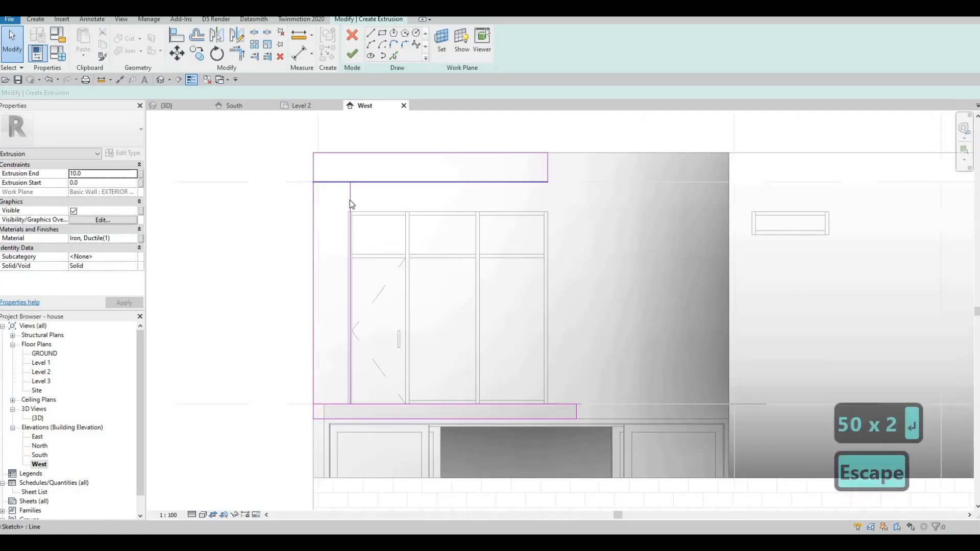
left_click(351, 200)
scroll(348, 200, "up", 1)
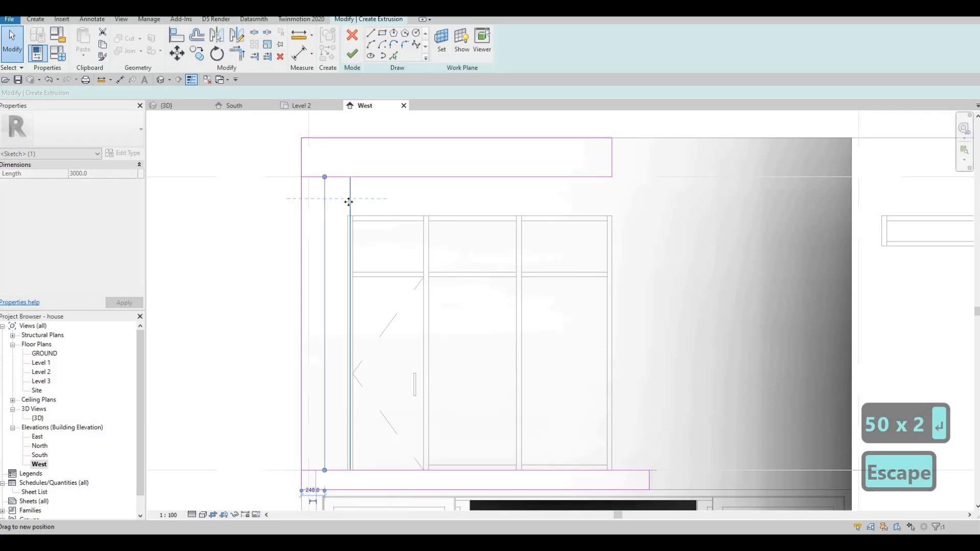
key("Escape")
Step: Set the height of the band along the roof edge to 500 mm
left_click(499, 177)
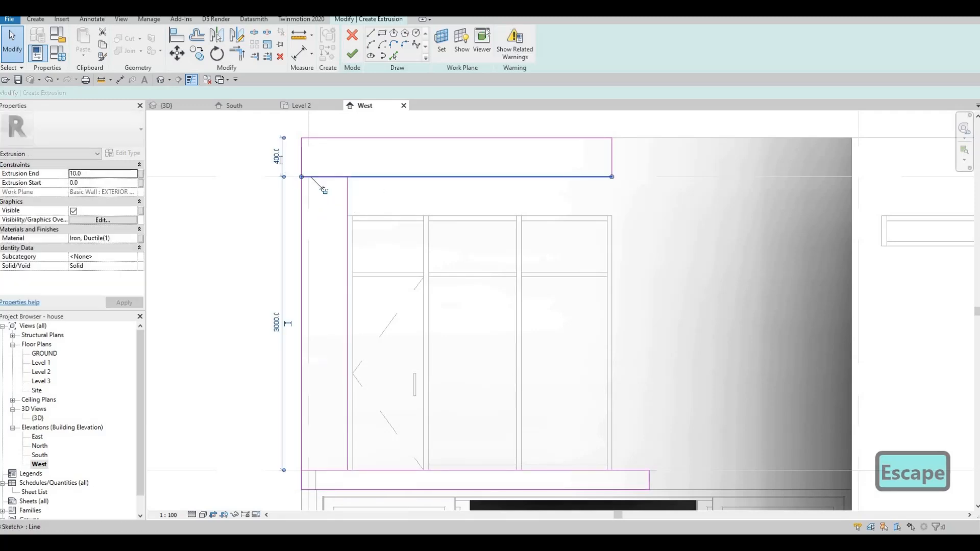
type("500")
key("Return")
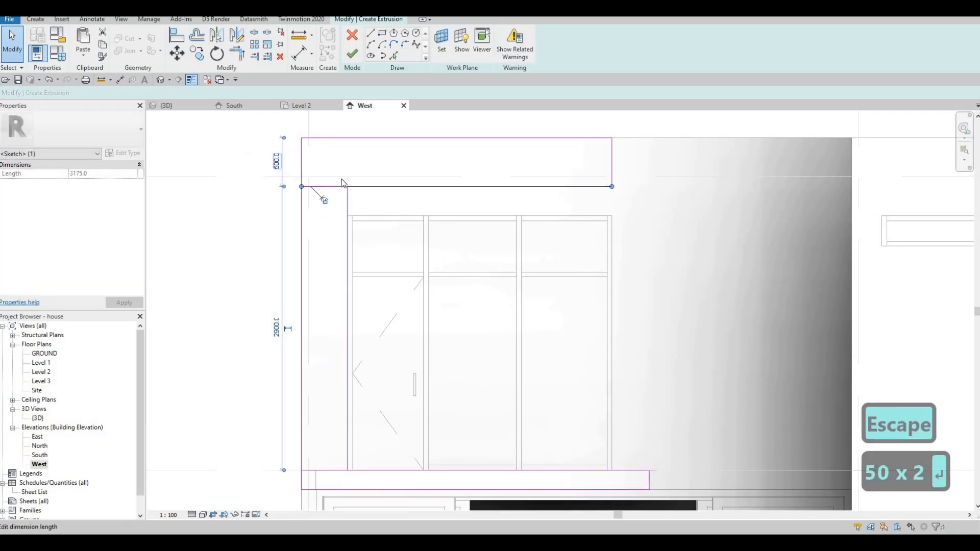
key("Escape")
key("Escape")
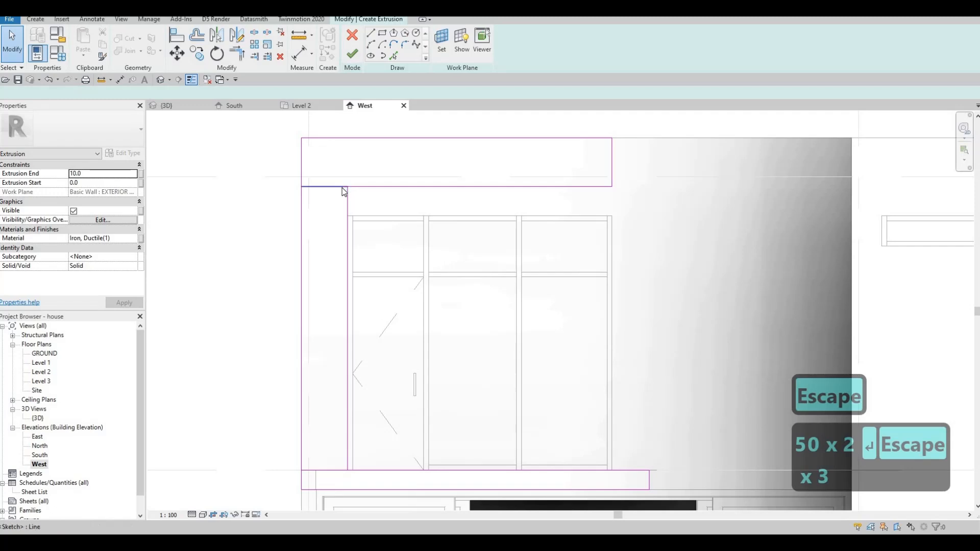
Step: Delete the duplicate line segment under the upper band and trim that band's lower line to the vertical band's inner line
left_click(343, 188)
key("Delete")
key("t")
key("r")
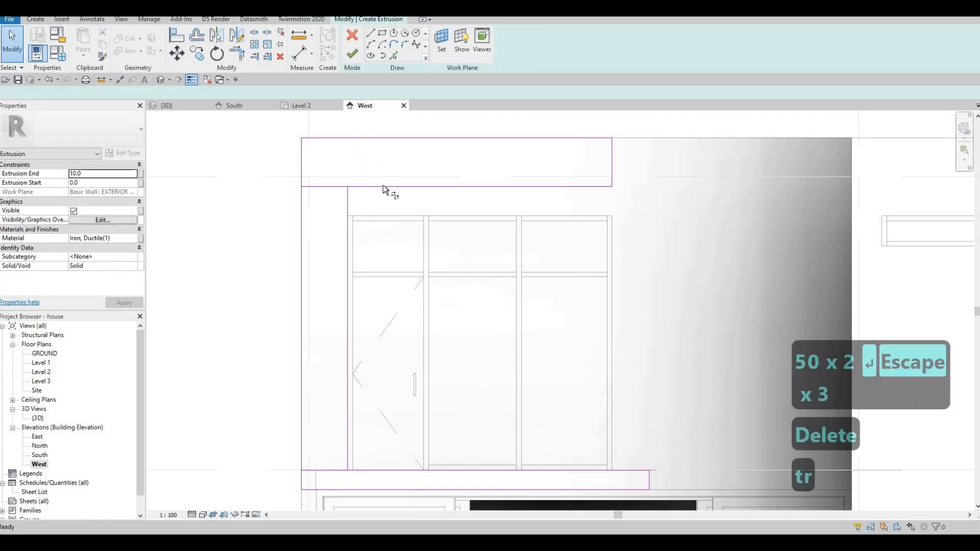
Step: Trim the vertical band's inner line to the lower band's upper line and delete the leftover segment between the two bands
middle_click_drag(342, 414, 342, 335)
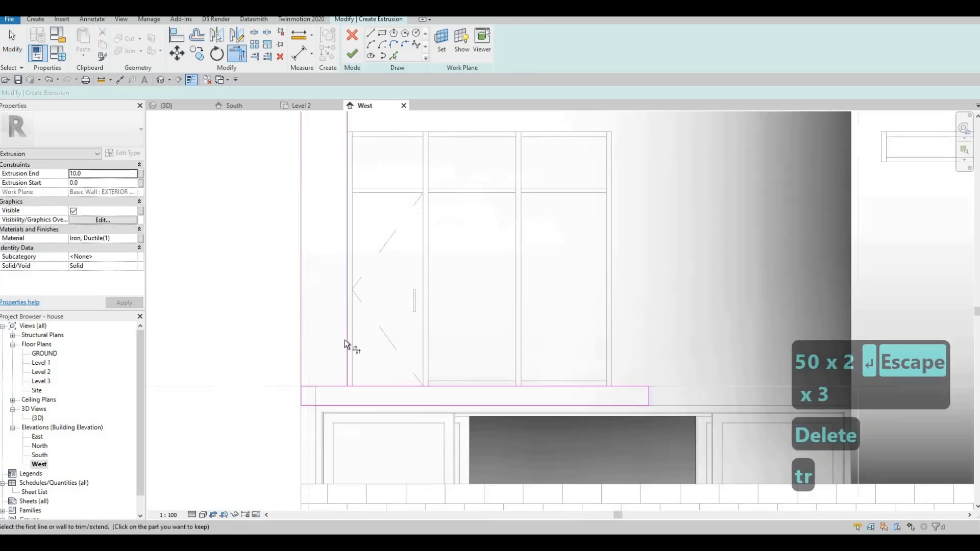
left_click(346, 339)
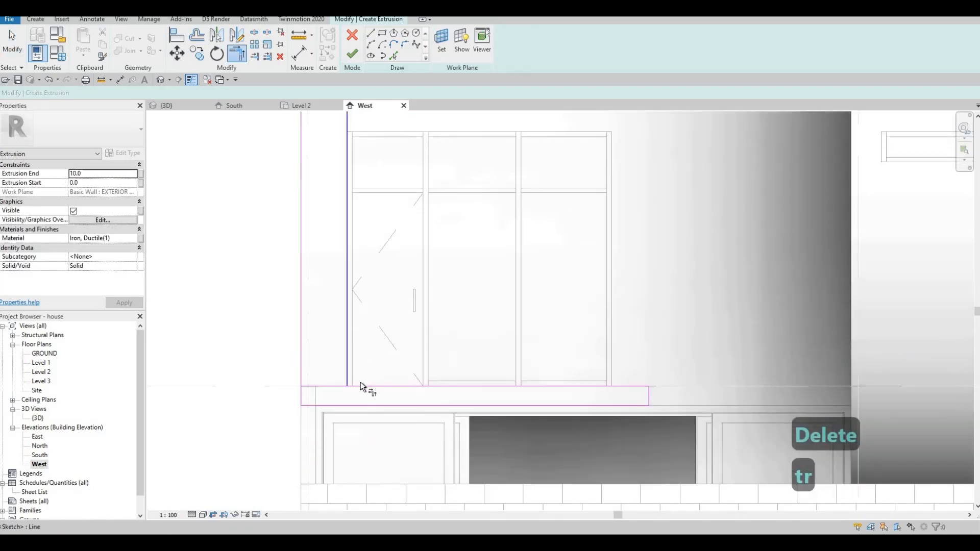
left_click(318, 386)
key("Escape")
key("Escape")
left_click(320, 390)
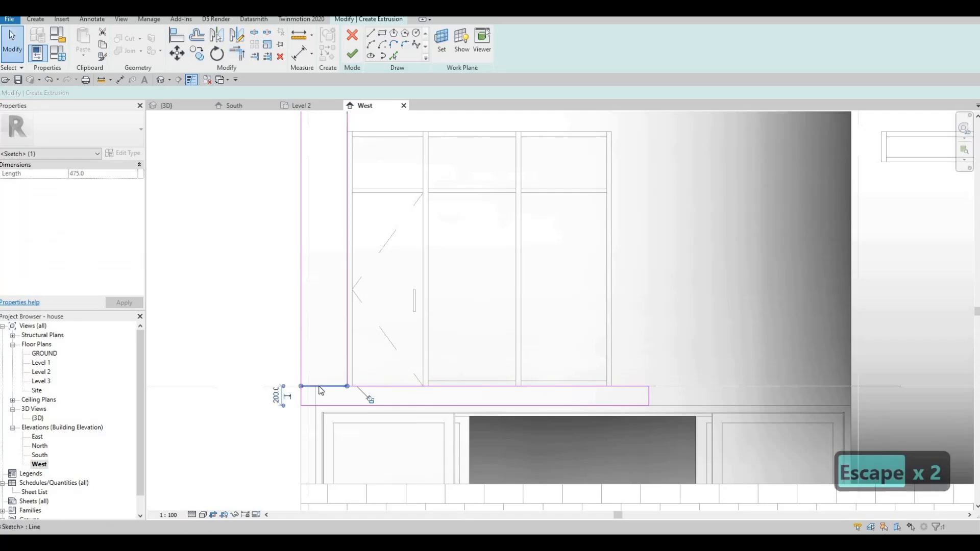
key("Delete")
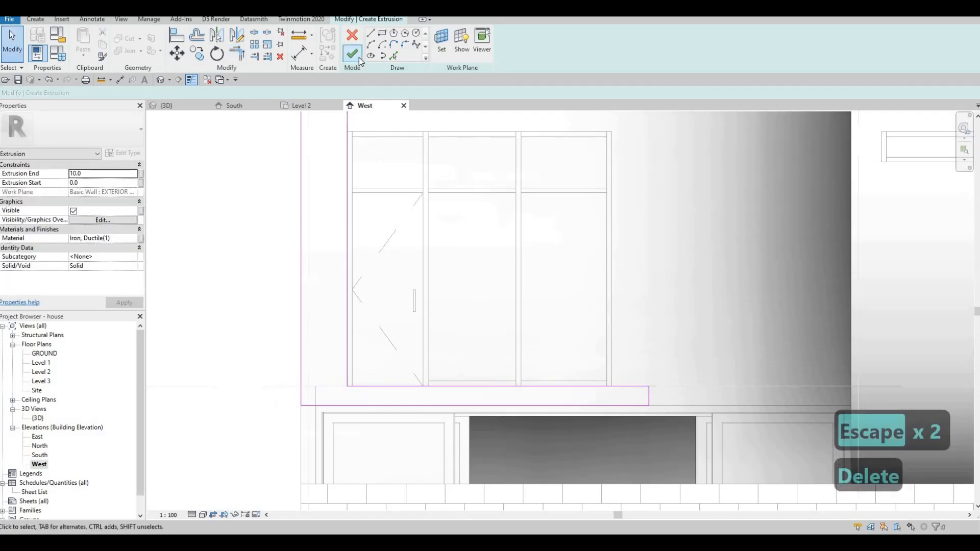
Step: Finish the C-shaped frame's extrusion sketch and its in-place model
left_click(352, 54)
key("Escape")
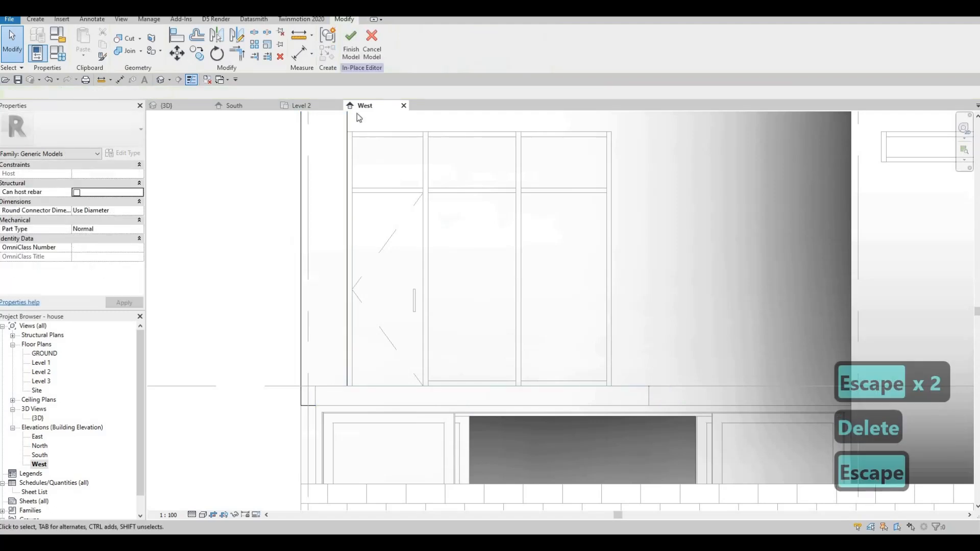
left_click(351, 46)
key("Escape")
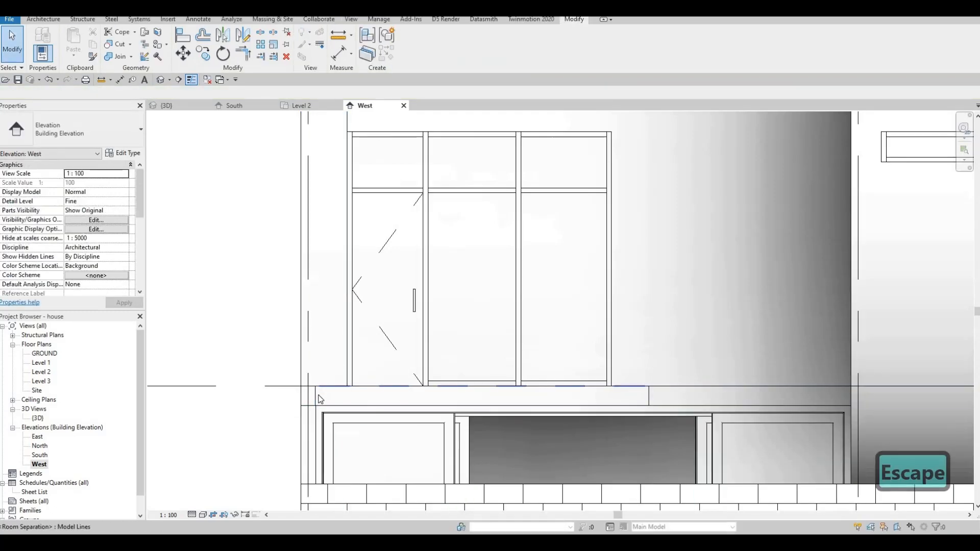
Step: Select the Level 2 floor slab (FLOOR 3), start editing its boundary, and open the Level 2 floor plan at the second balcony
left_click(336, 378)
scroll(286, 174, "down", 5)
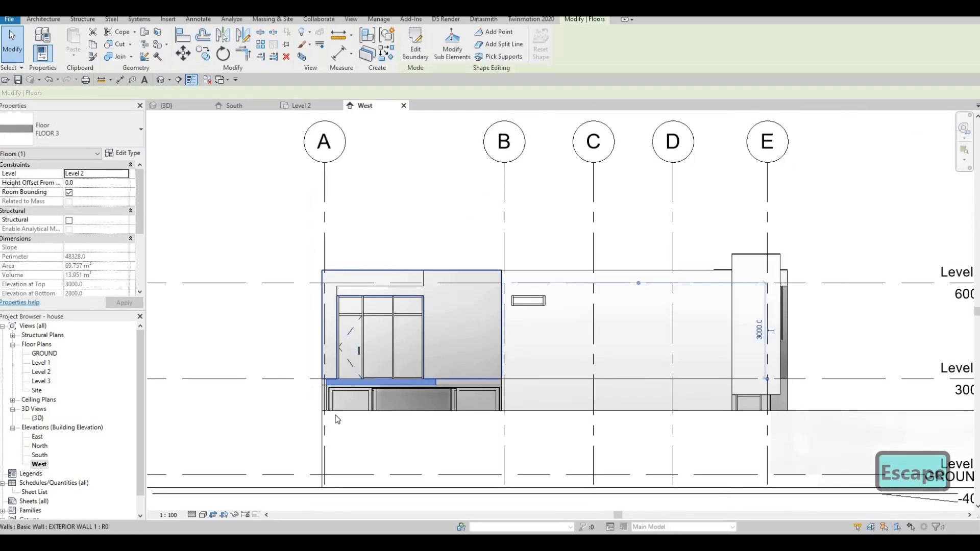
key("ctrl+Tab")
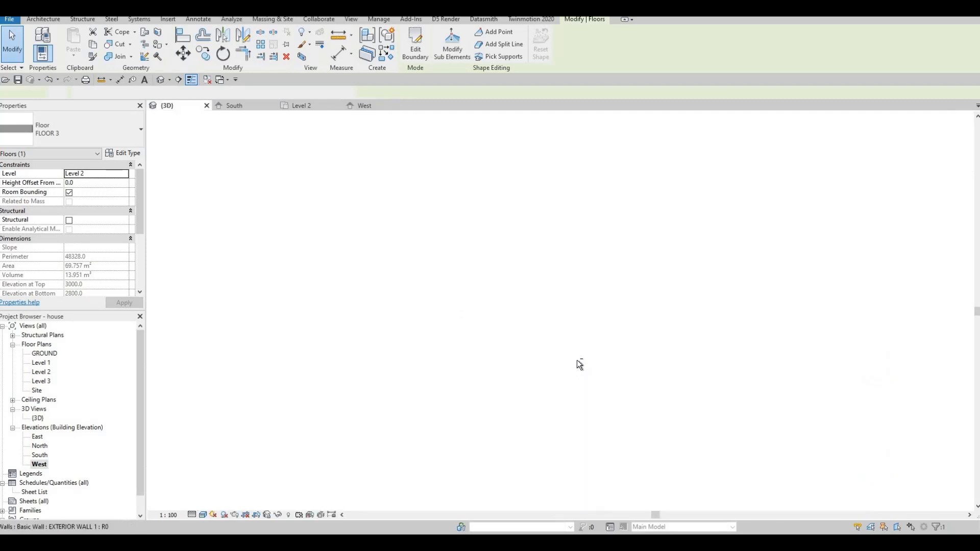
middle_click_drag(547, 403, 549, 444, "shift")
left_click(416, 51)
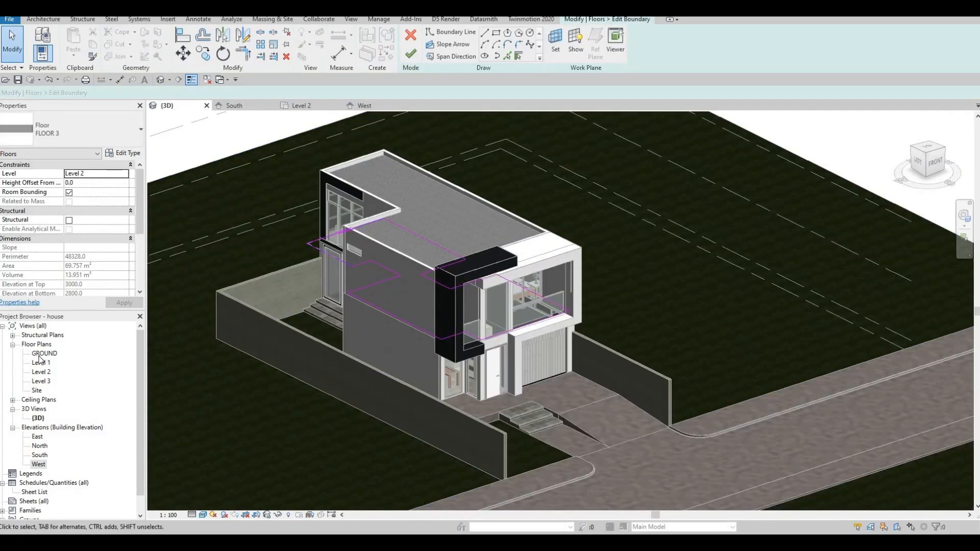
key("ctrl+Tab")
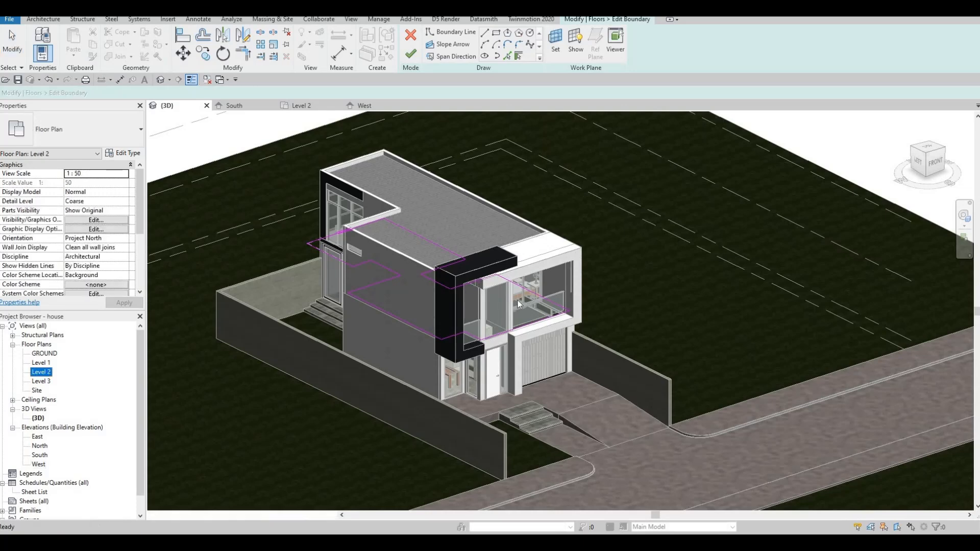
scroll(494, 325, "down", 4)
scroll(470, 250, "up", 10, "ctrl")
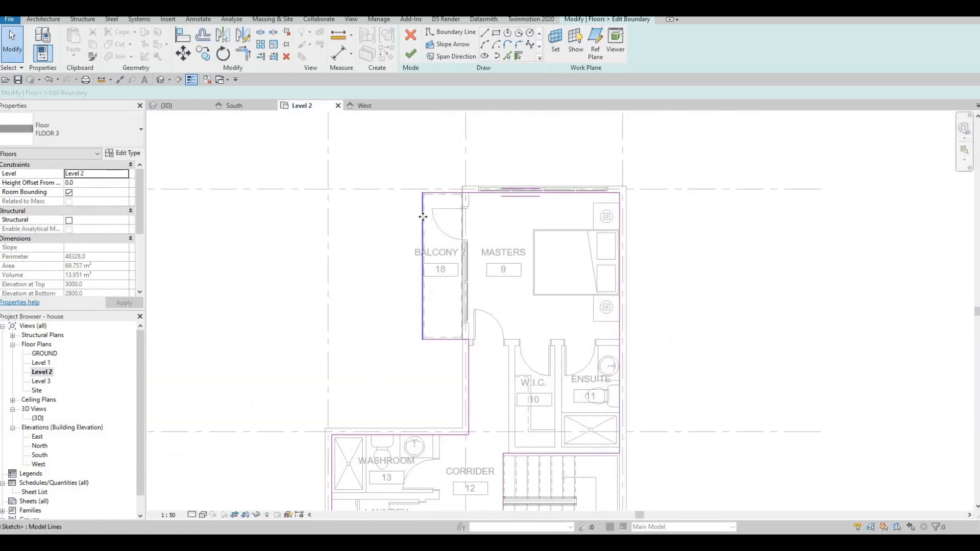
Step: Pull the slab's balcony edge back to the Masters bedroom wall, delete the too-short line, and finish the boundary, deleting the invalid splitting element
left_click(423, 217)
scroll(423, 218, "up", 2)
left_click_drag(423, 217, 485, 216)
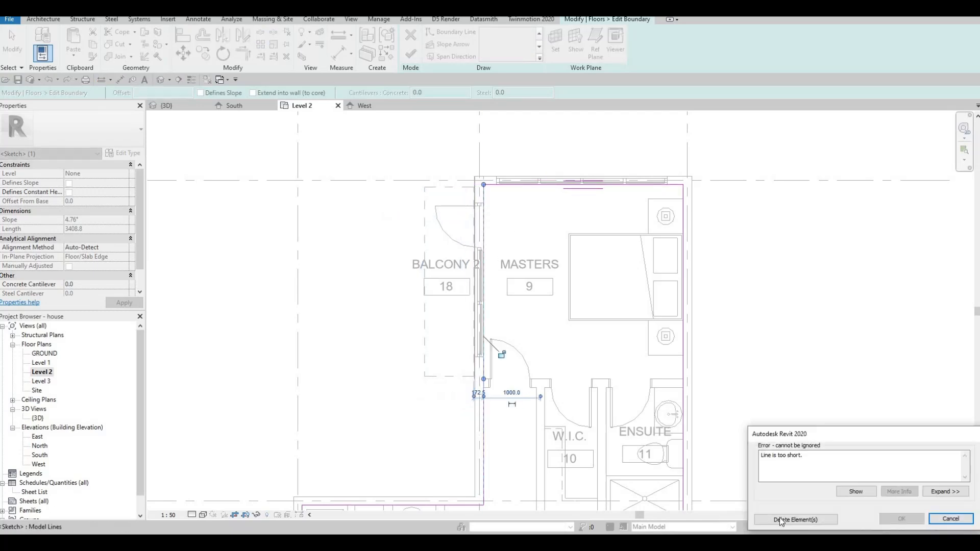
key("Escape")
key("Escape")
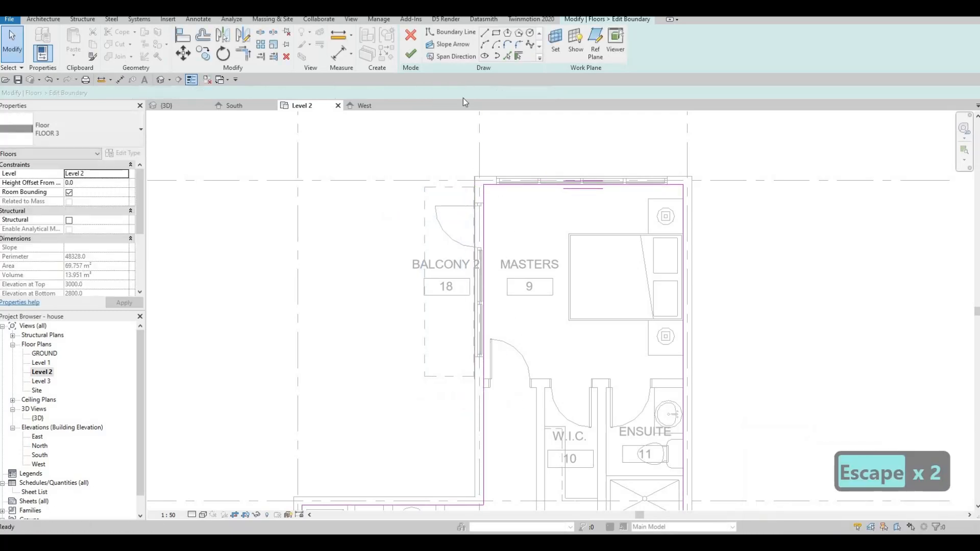
left_click(415, 63)
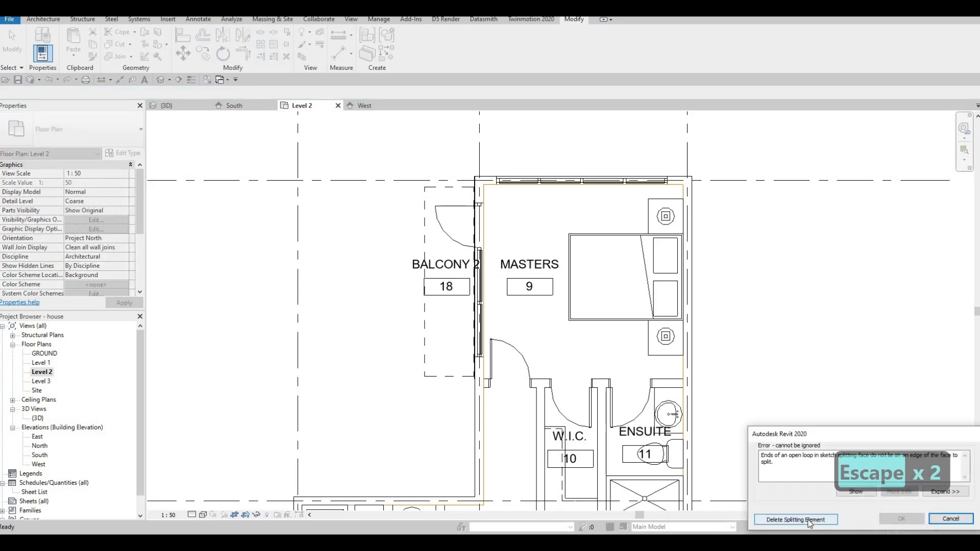
key("Escape")
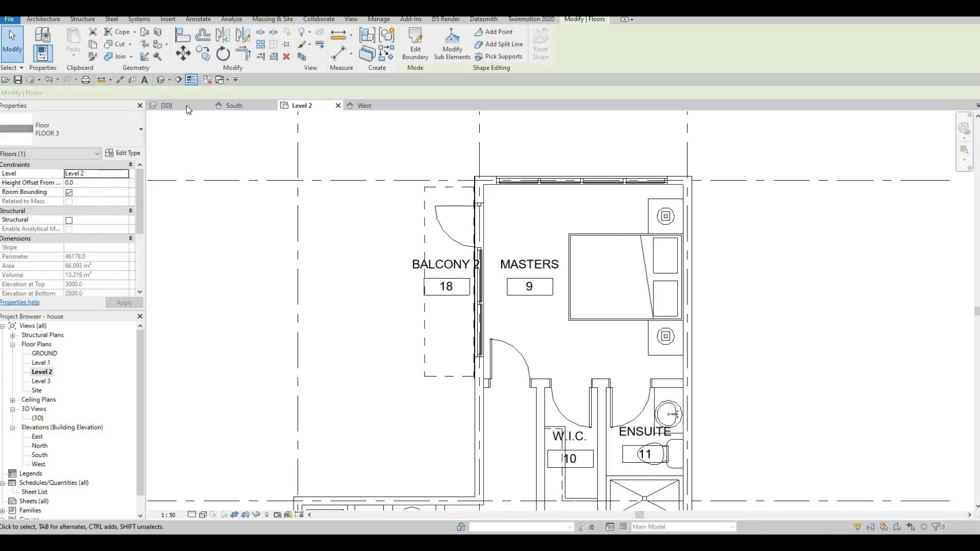
Step: In the 3D view, select the frame around the rear balcony door and stretch its face outward from the wall
key("ctrl+Tab")
key("Escape")
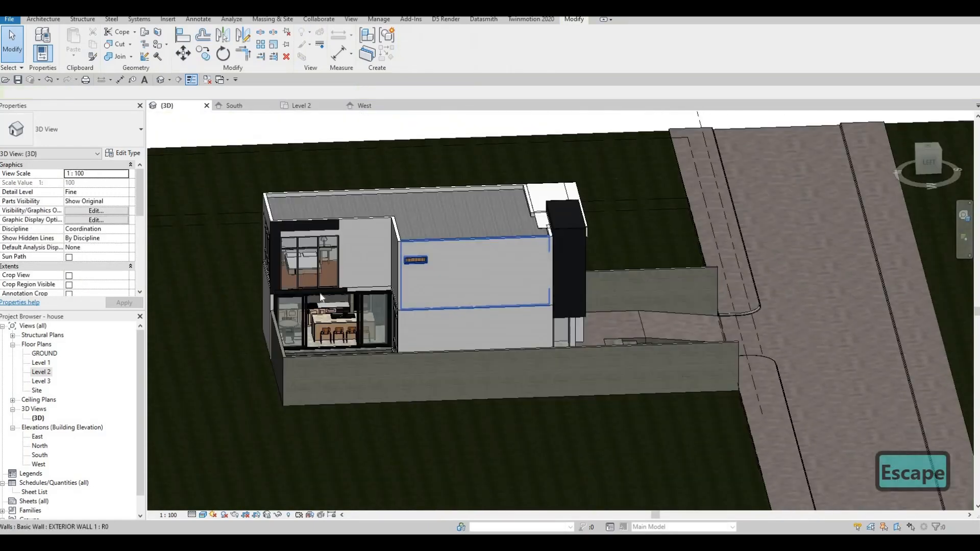
middle_click_drag(321, 298, 413, 269, "shift")
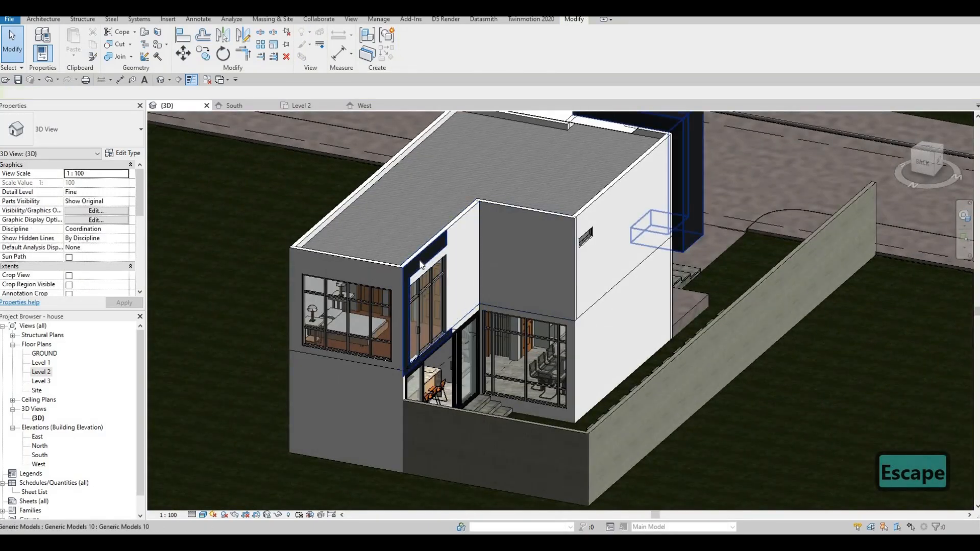
left_click(429, 297)
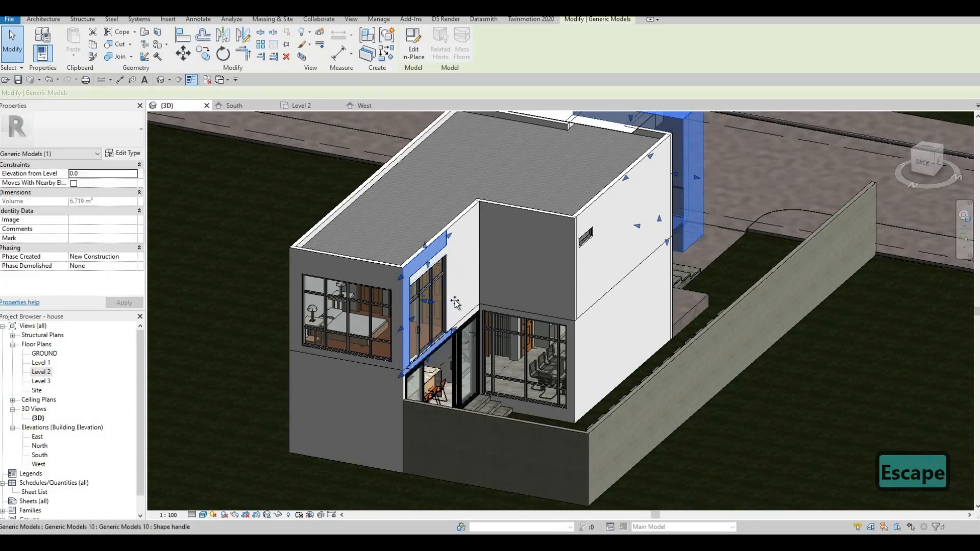
left_click_drag(459, 303, 461, 306)
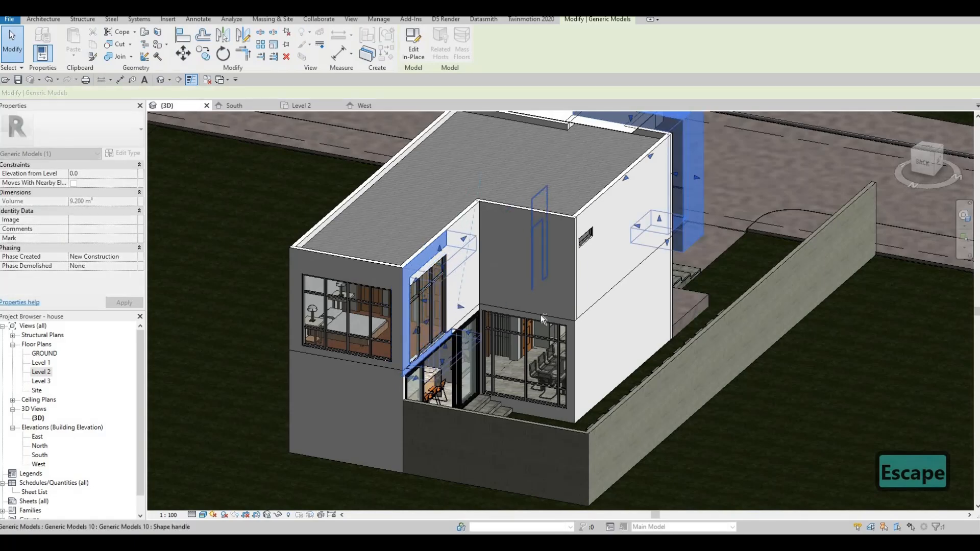
Step: Reselect the frame around the rear balcony door and stretch its face further outward from the wall
middle_click_drag(543, 320, 422, 280, "shift")
key("Escape")
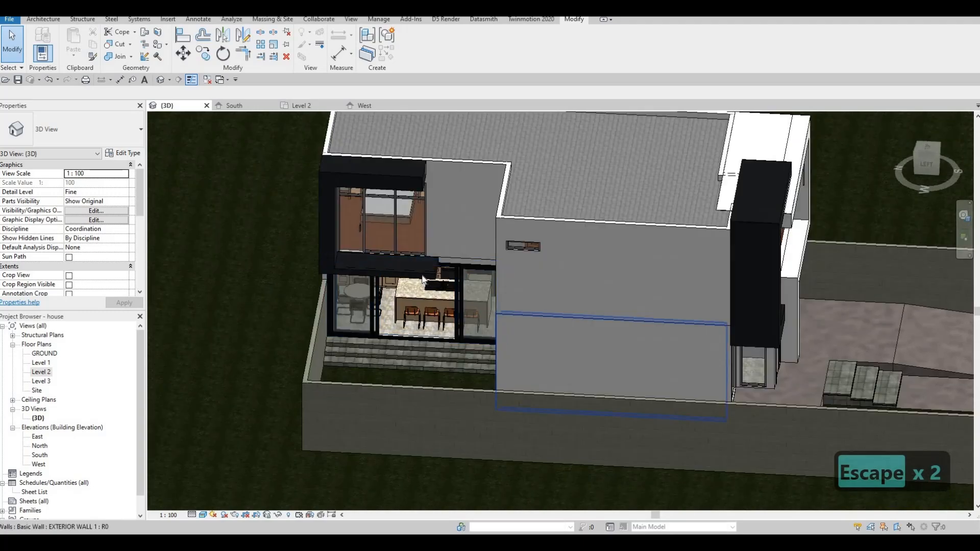
left_click(445, 362)
middle_click_drag(578, 357, 476, 337, "shift")
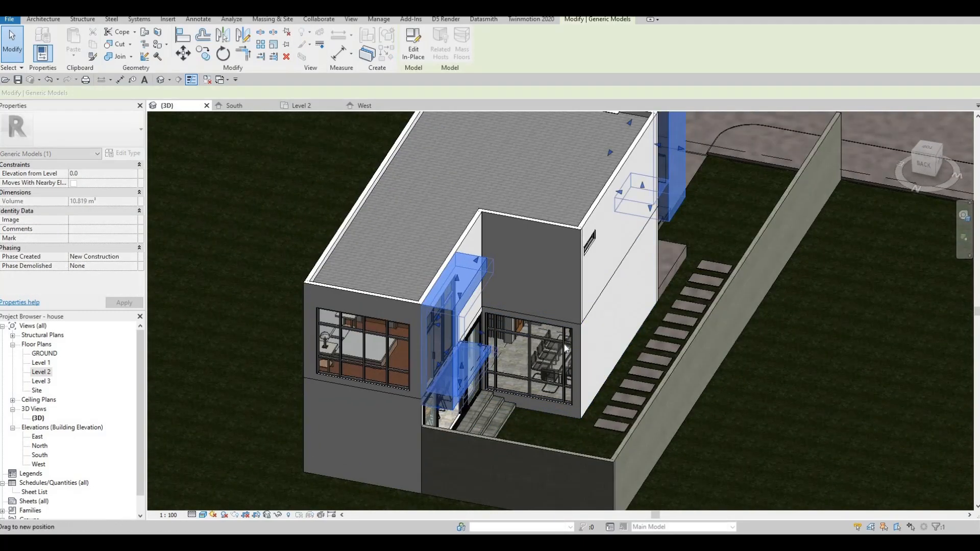
key("Escape")
middle_click_drag(682, 334, 704, 327, "shift")
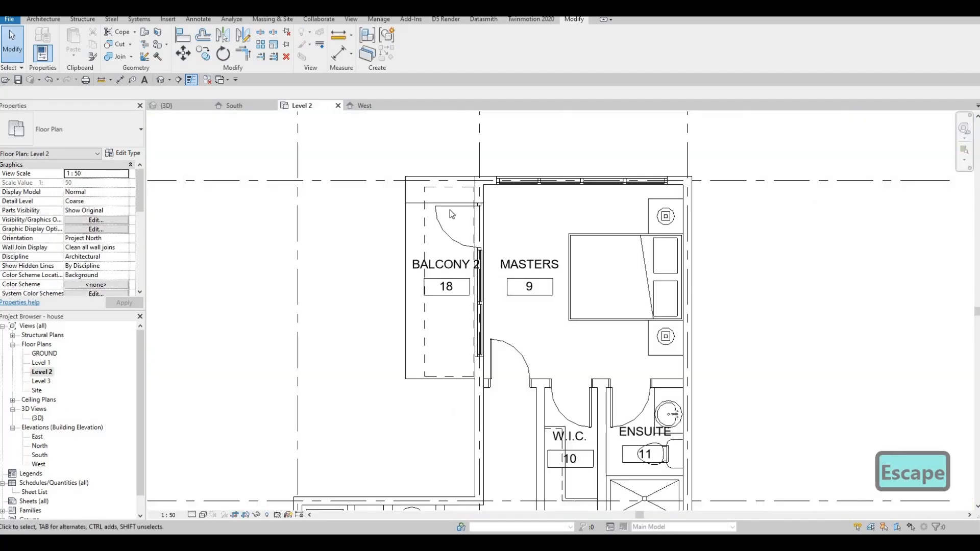
scroll(450, 210, "down", 1)
middle_click_drag(398, 398, 385, 262)
scroll(410, 243, "down", 1)
key("Escape")
scroll(384, 262, "down", 1)
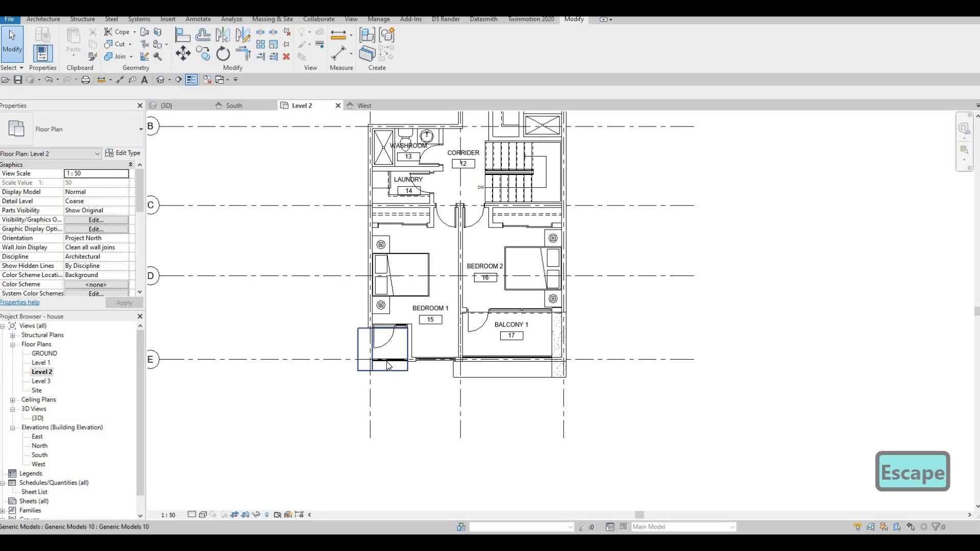
left_click(380, 359)
key("c")
key("s")
middle_click_drag(388, 122, 383, 268)
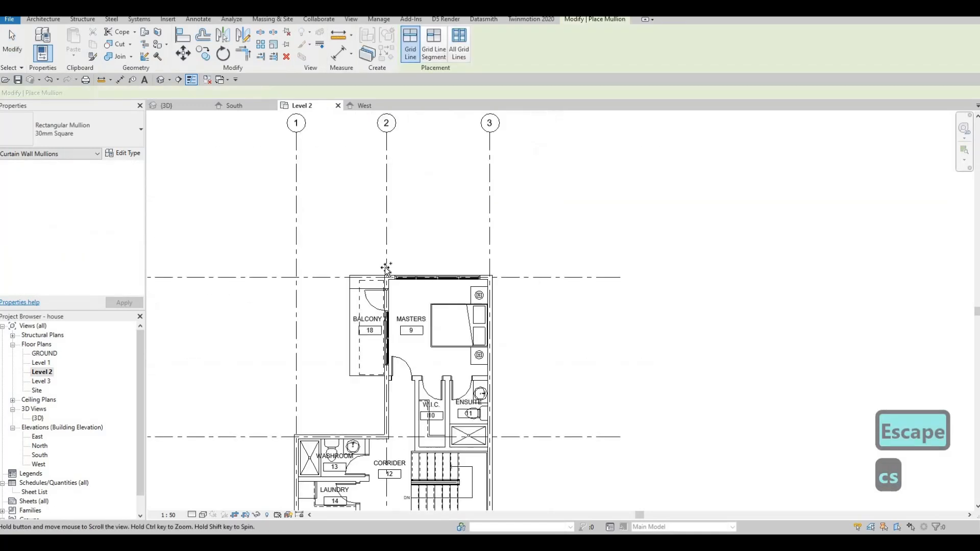
scroll(359, 253, "up", 2)
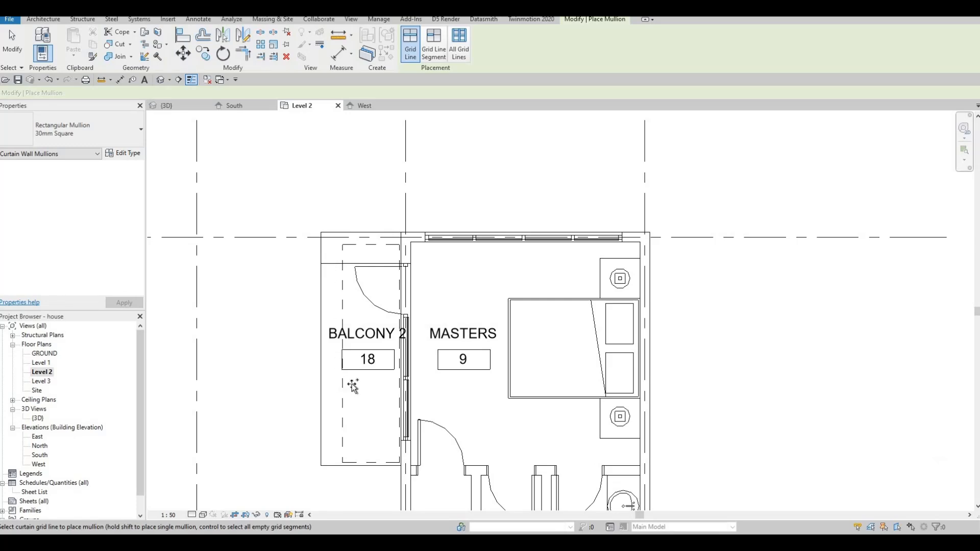
scroll(343, 362, "down", 2)
middle_click_drag(342, 371, 356, 238)
scroll(357, 238, "down", 1)
key("Escape")
key("Escape")
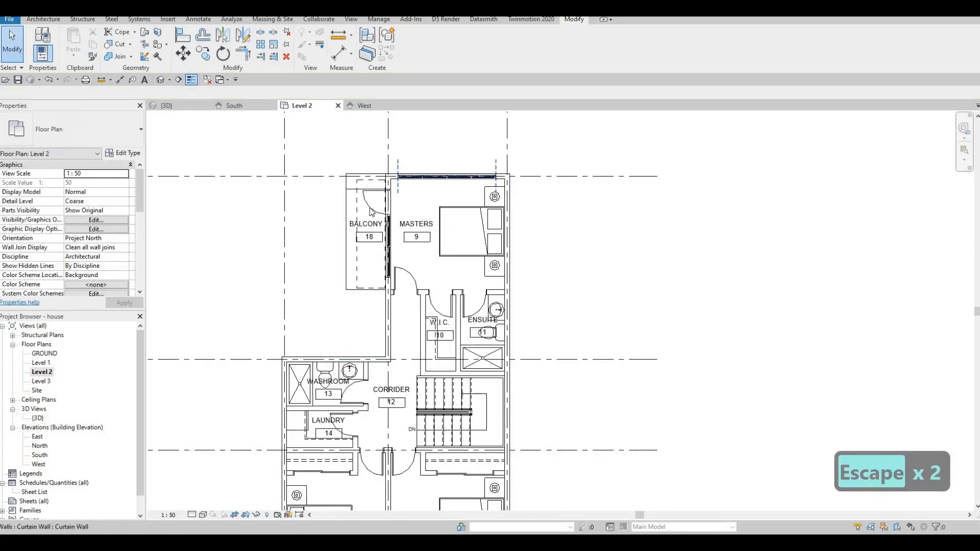
Step: Create a curtain wall similar to Bedroom 1's low glass one, running about 3040 mm along Balcony 2's outer side and back to the Masters wall
key("Escape")
middle_click_drag(356, 392, 379, 188)
middle_click_drag(379, 358, 389, 287)
key("Escape")
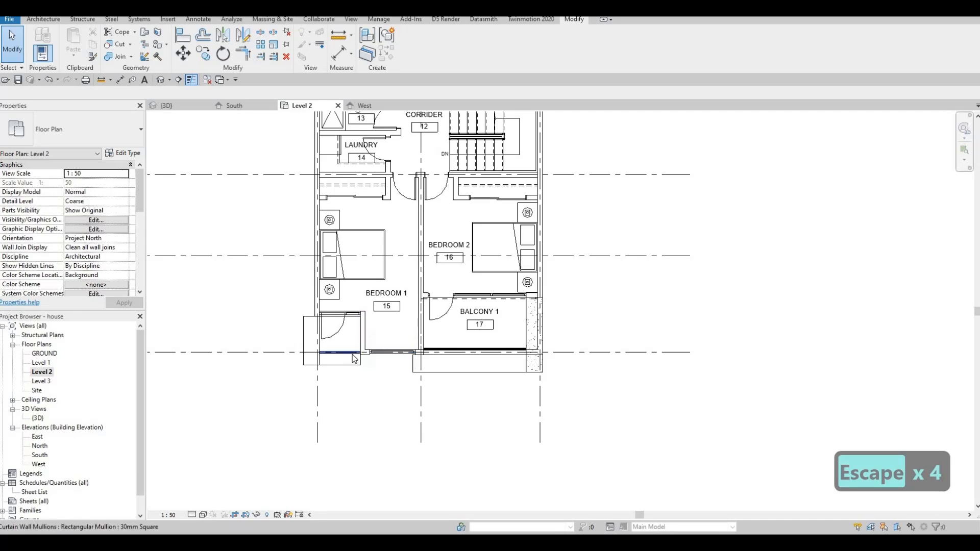
key("Tab")
left_click(356, 356)
key("c")
key("s")
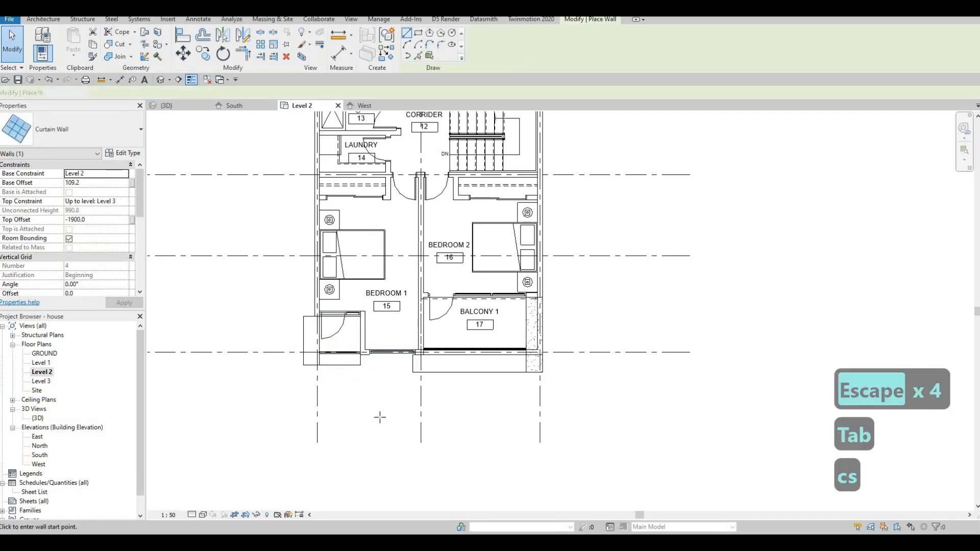
middle_click_drag(373, 153, 370, 416)
scroll(368, 195, "up", 2)
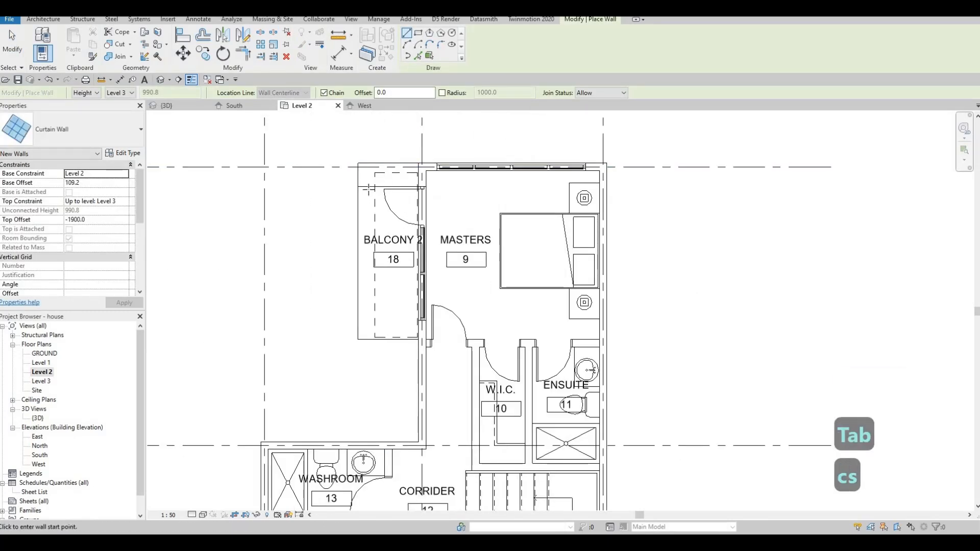
left_click(369, 187)
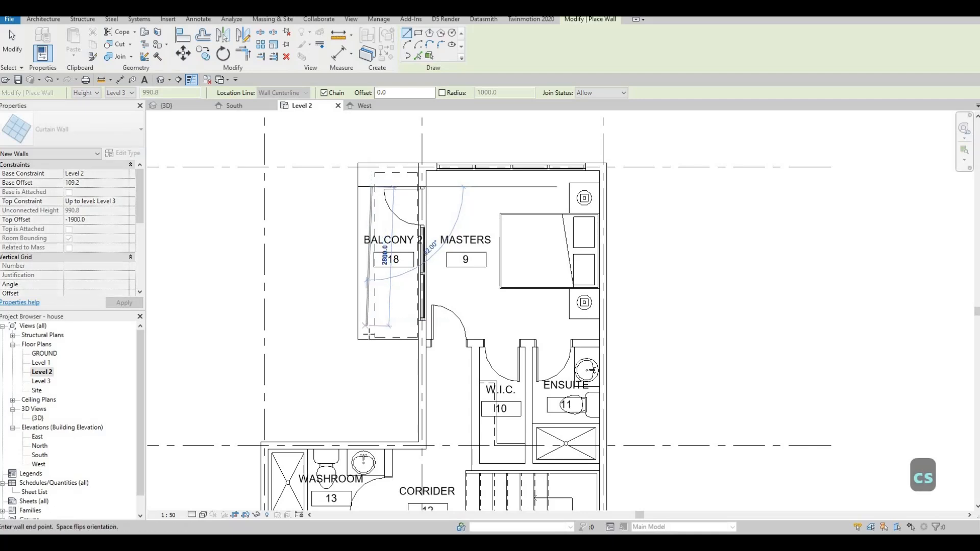
left_click(370, 337)
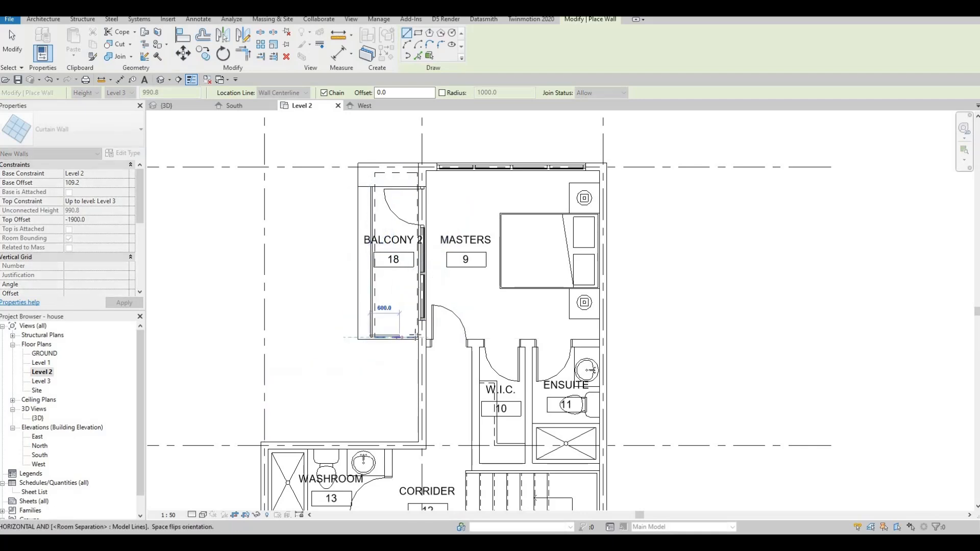
key("Escape")
key("Escape")
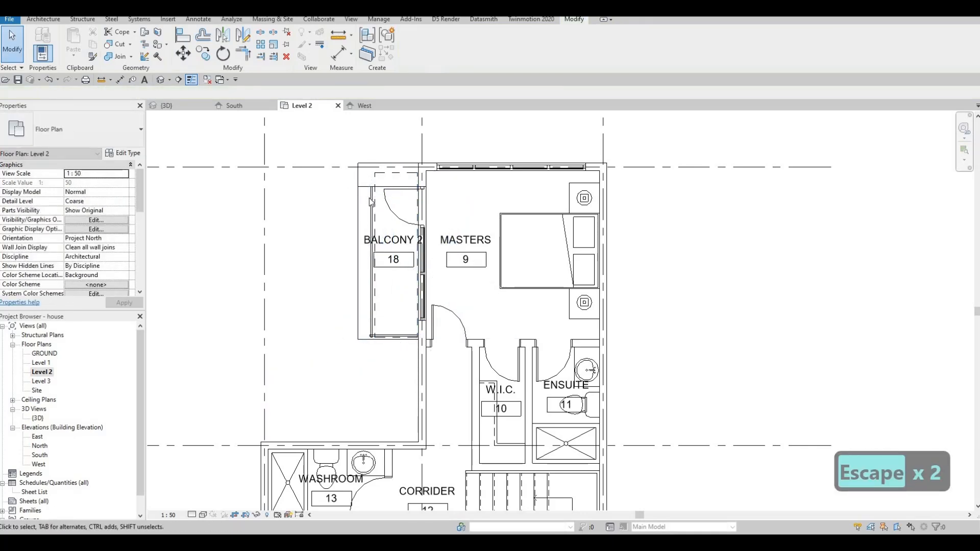
Step: Nudge Balcony 2's long curtain wall three increments outward toward the balcony's outer edge
left_click(369, 199)
key("Left")
key("Left")
key("Left")
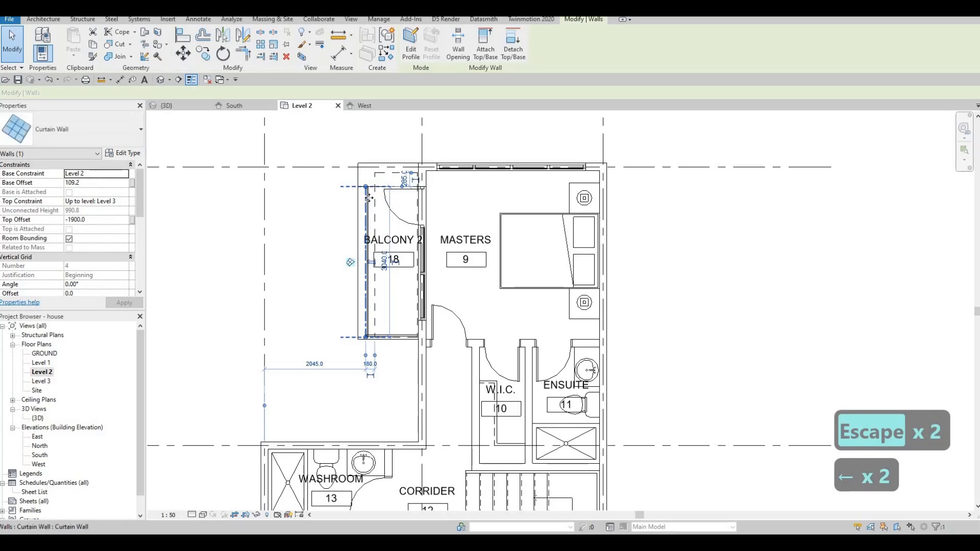
key("Escape")
key("Escape")
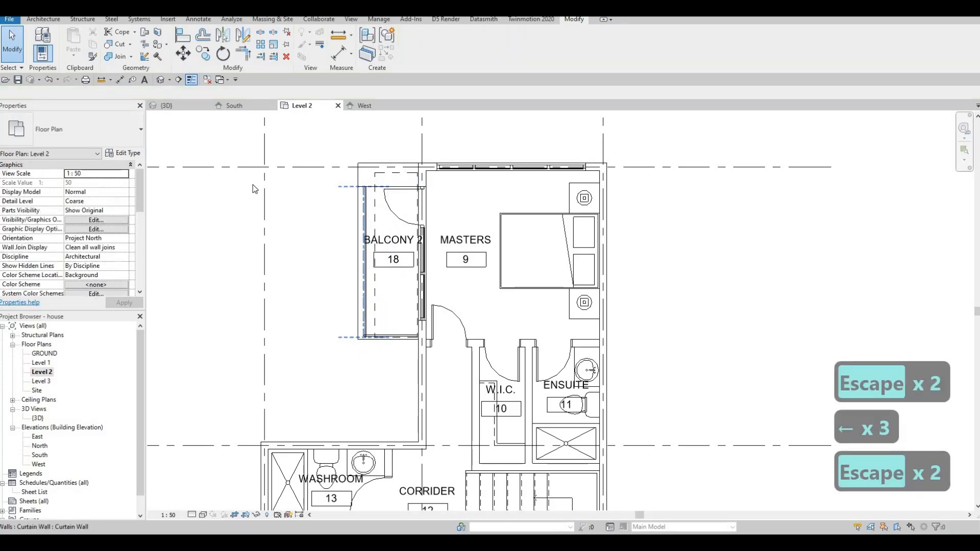
Step: In the 3D view, place 30mm Square rectangular mullions on the edges of Balcony 2's glass curtain walls
scroll(369, 268, "down", 2)
left_click(182, 103)
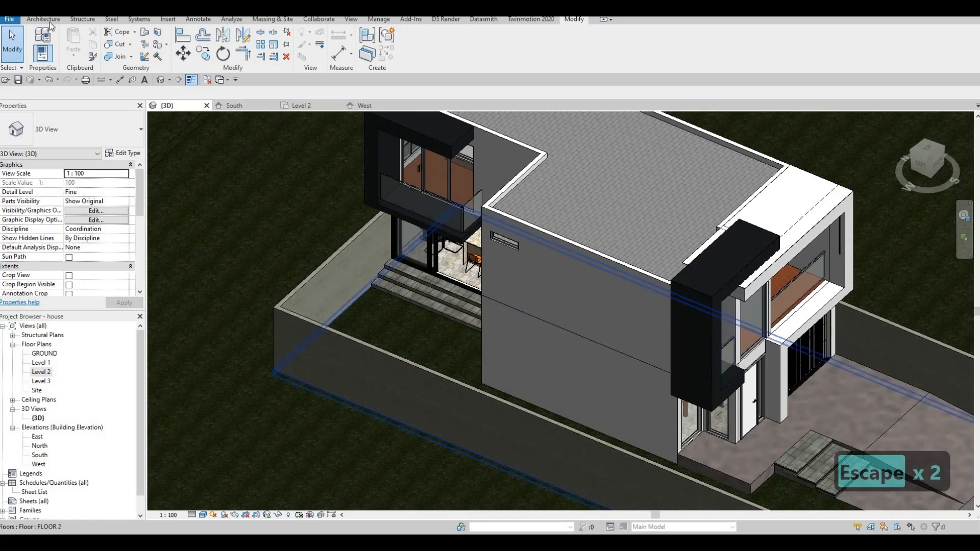
left_click(305, 40)
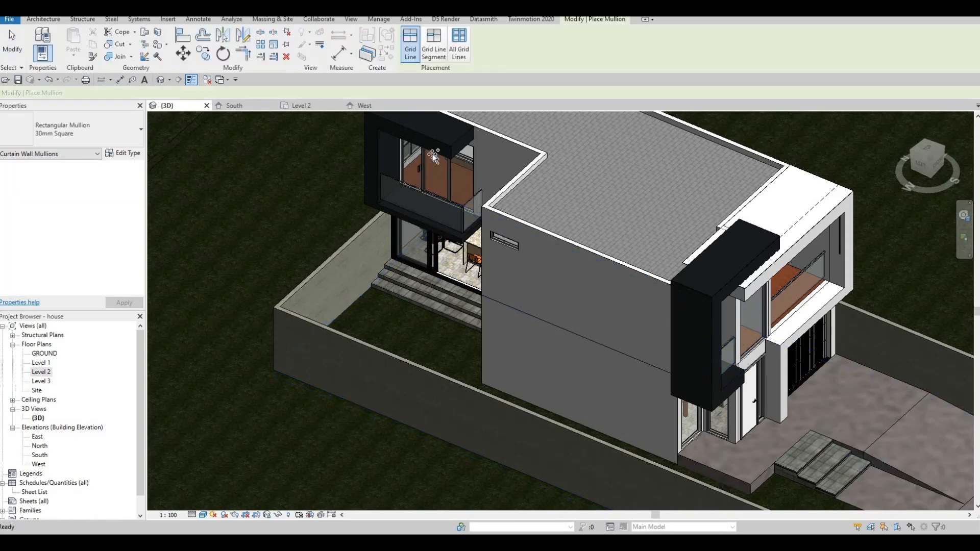
scroll(428, 204, "up", 2)
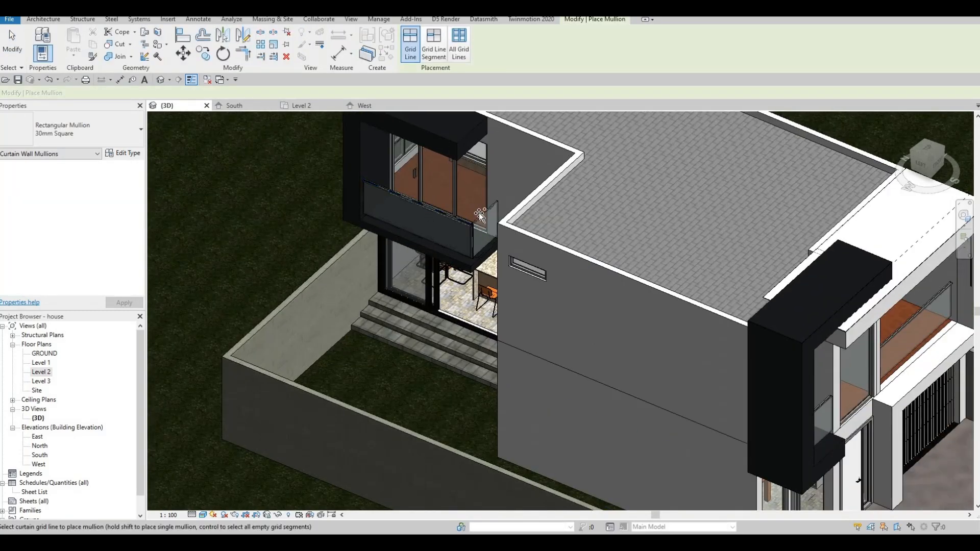
scroll(473, 232, "up", 3)
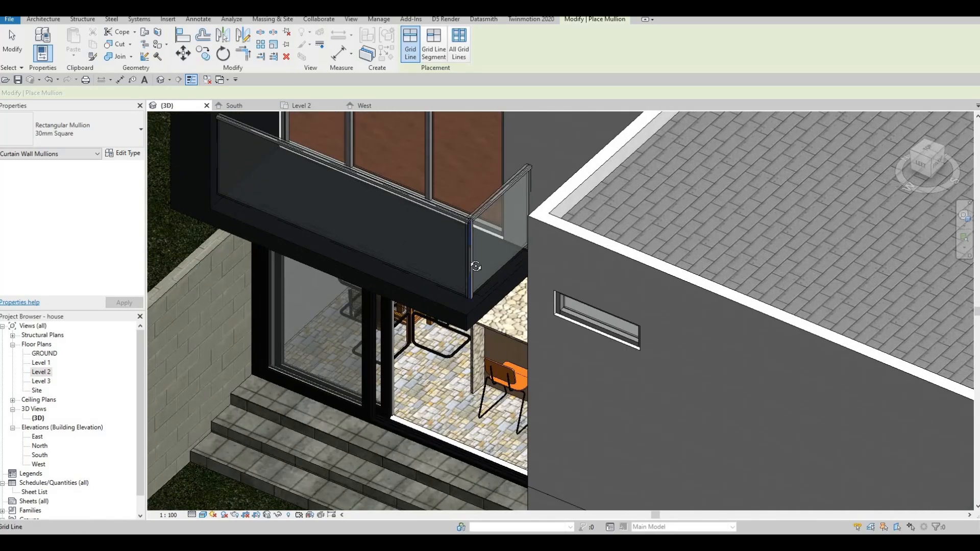
key("Escape")
middle_click_drag(447, 291, 468, 63, "shift")
key("Escape")
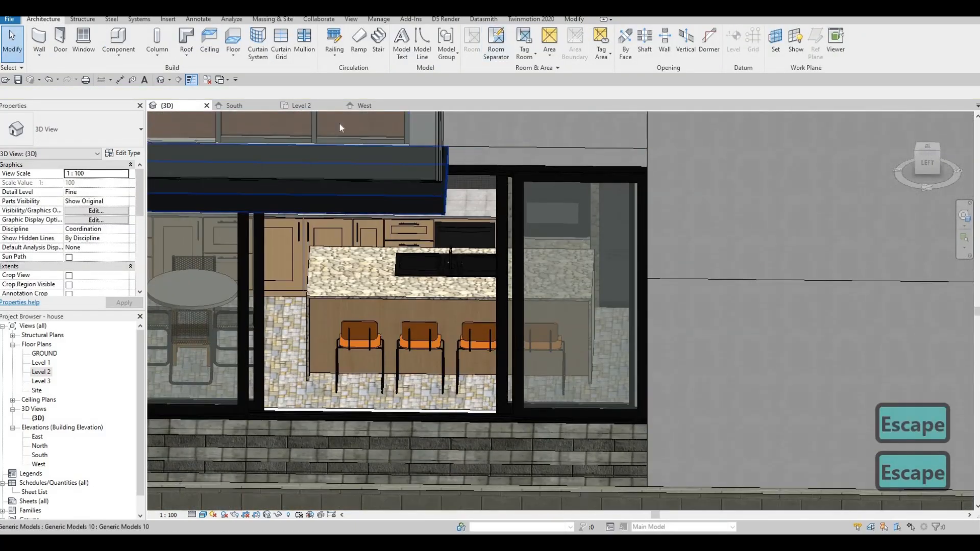
Step: In the West elevation, select the vertical mullion at the end of Balcony 2's balustrade and try to nudge it down four increments
left_click(366, 106)
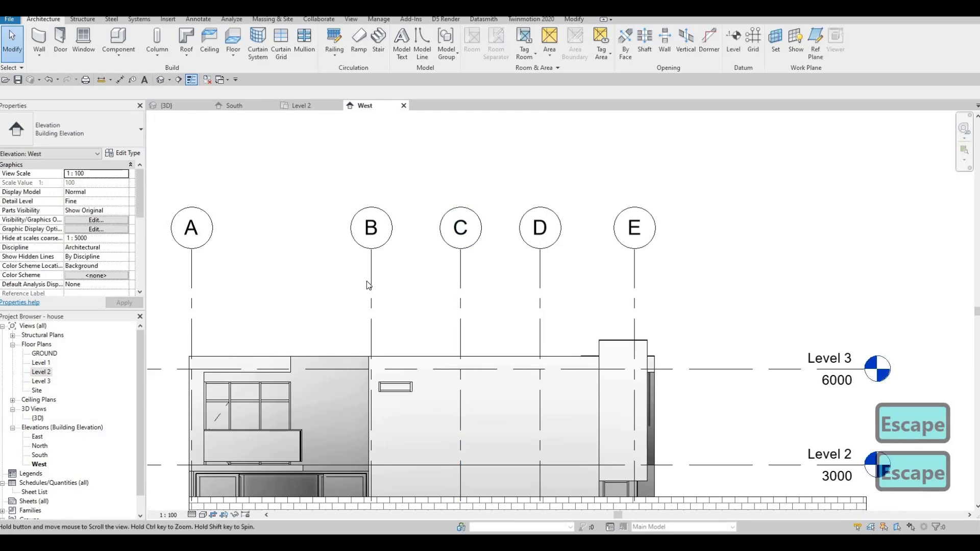
scroll(382, 269, "up", 5)
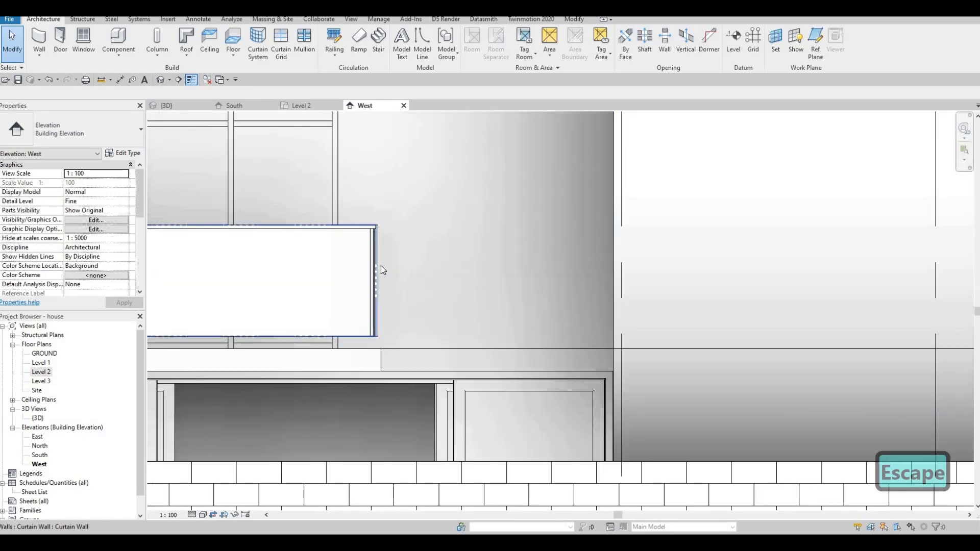
left_click(380, 314)
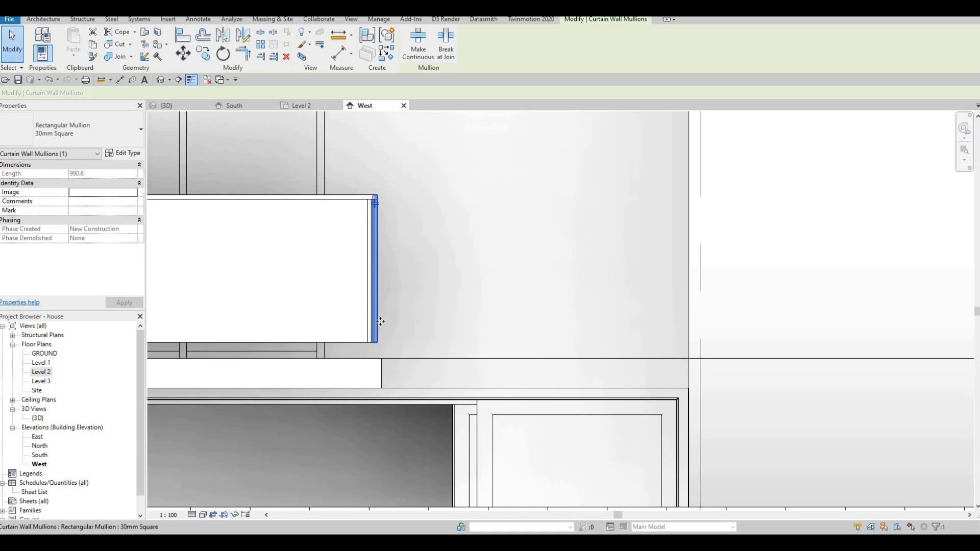
key("Down")
key("Down")
key("Down")
key("Down")
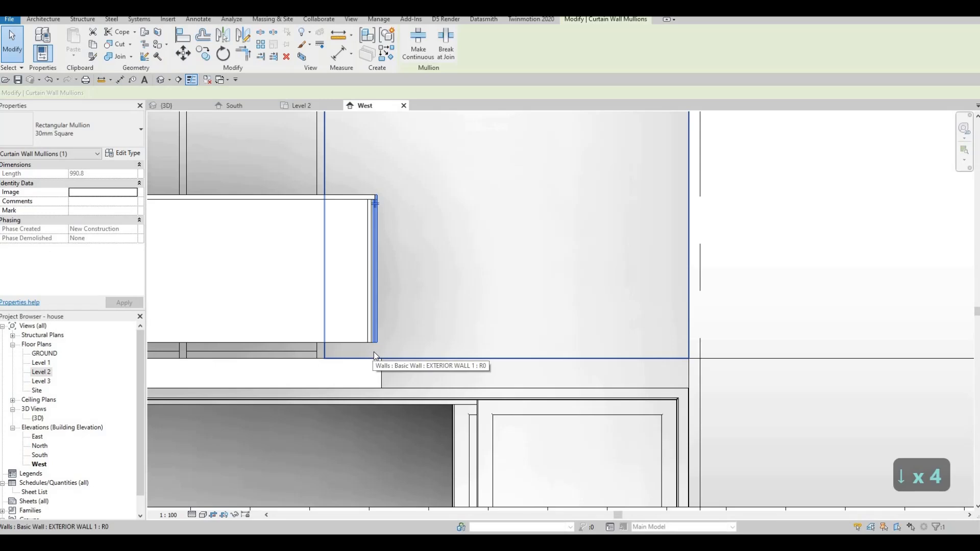
Step: Try to shift the balustrade's end mullion down onto the frame with the Move command
key("m")
key("v")
left_click(379, 341)
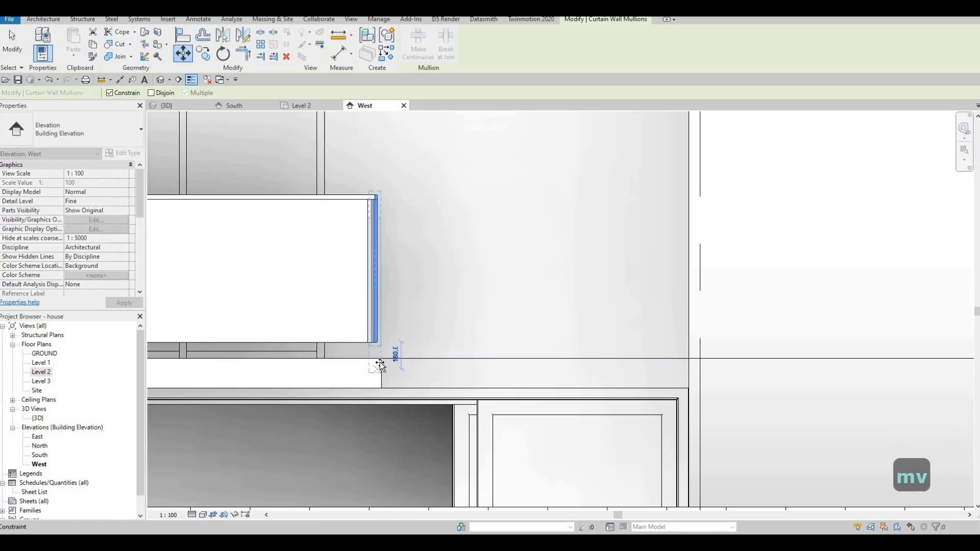
key("Escape")
key("Escape")
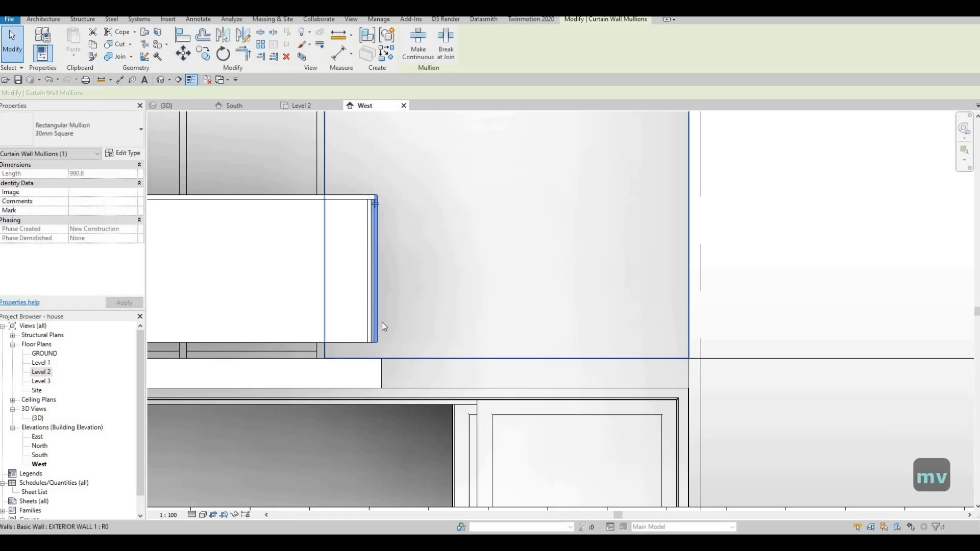
left_click(385, 194)
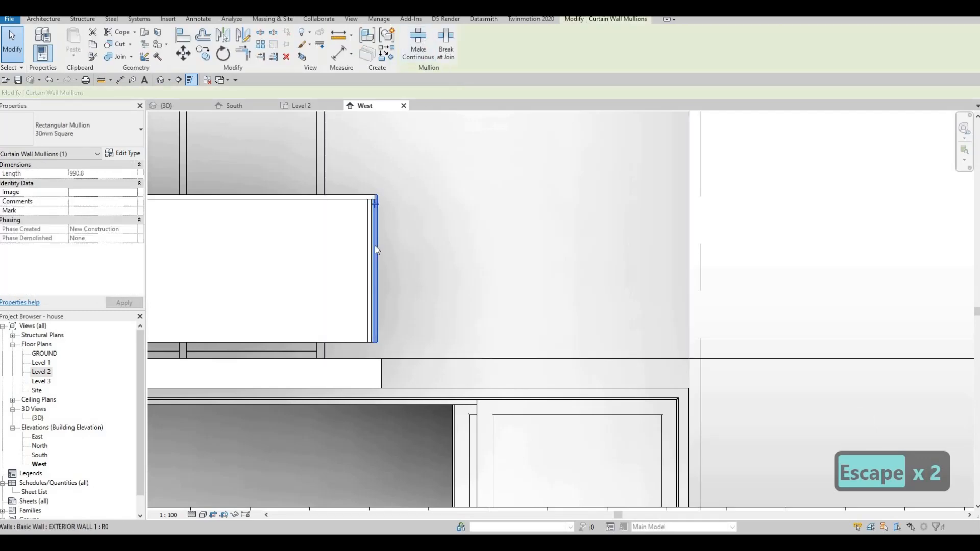
key("Escape")
key("Escape")
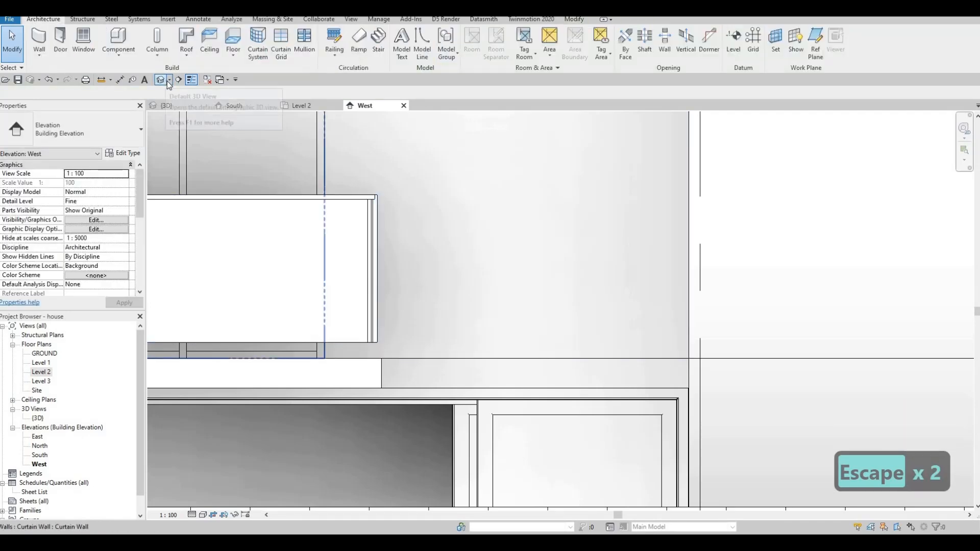
Step: Examine the corner of Balcony 2's glass balustrade in the 3D view and review the whole house from the street side
left_click(166, 80)
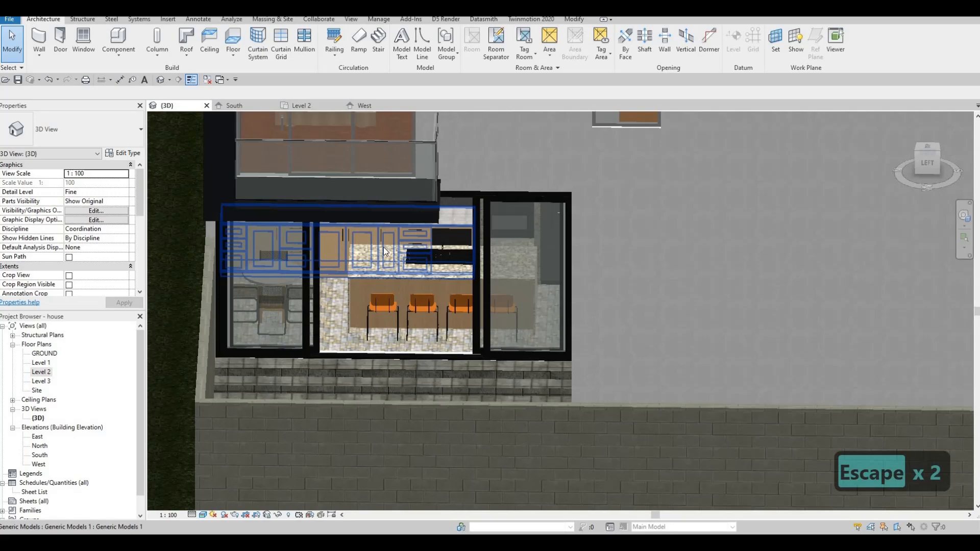
middle_click_drag(384, 248, 444, 152, "shift")
scroll(442, 151, "up", 4)
left_click(440, 149)
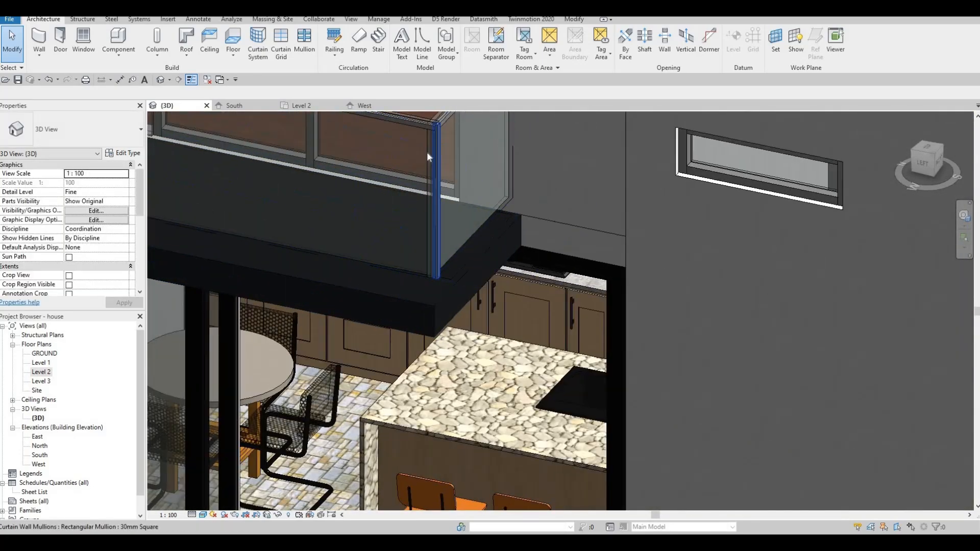
scroll(423, 171, "down", 5)
key("Escape")
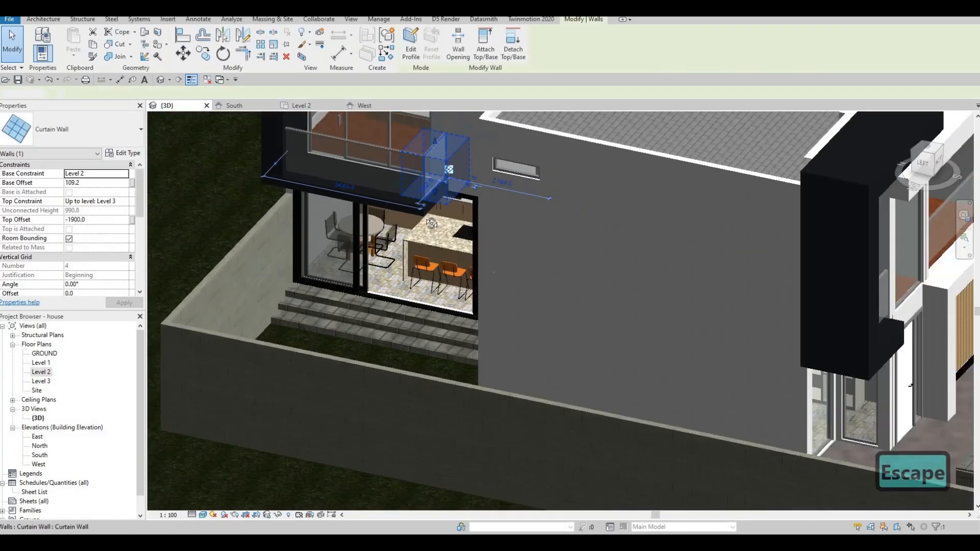
key("Escape")
middle_click_drag(461, 186, 511, 332, "shift")
scroll(385, 254, "up", 4)
scroll(381, 250, "down", 4)
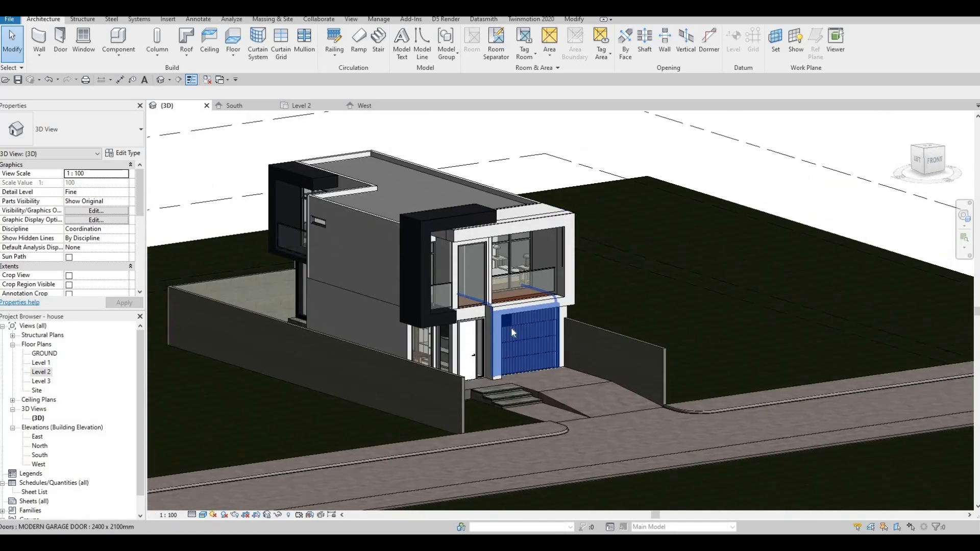